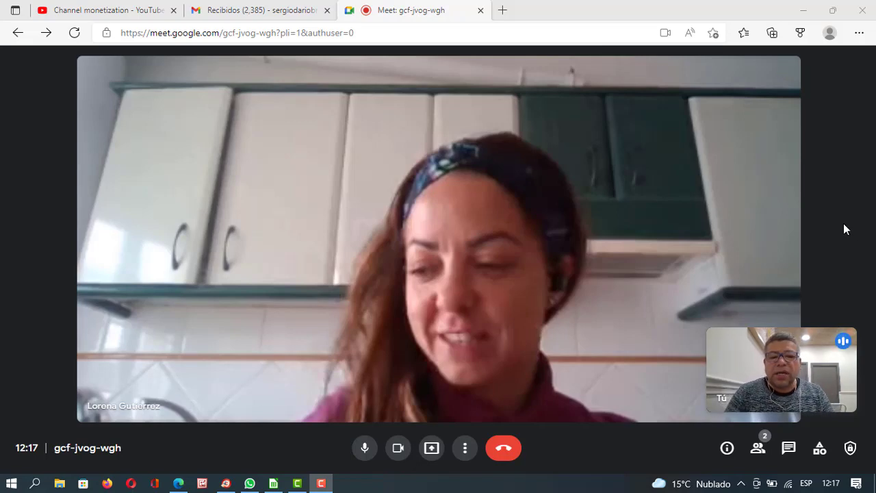
Open Meet's presenting options, close the Gmail tab and minimise the browser.
{"action": "left_click", "coordinate": [433, 458]}
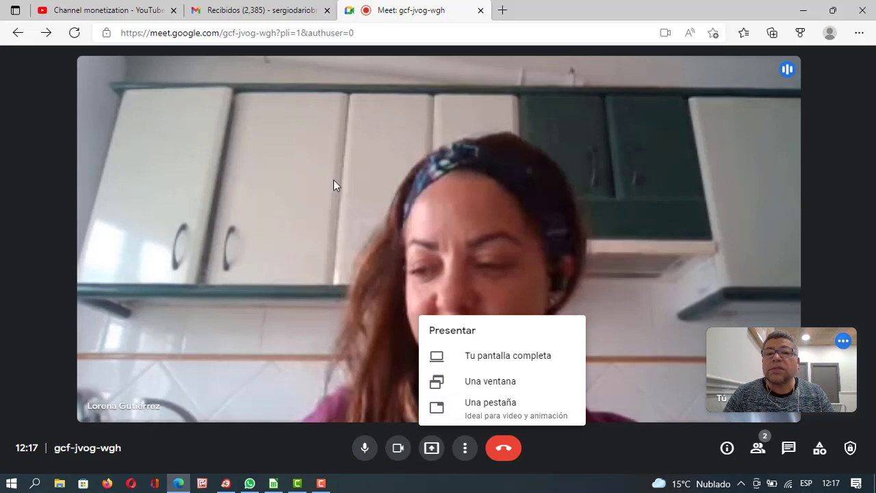
{"action": "left_click", "coordinate": [254, 11]}
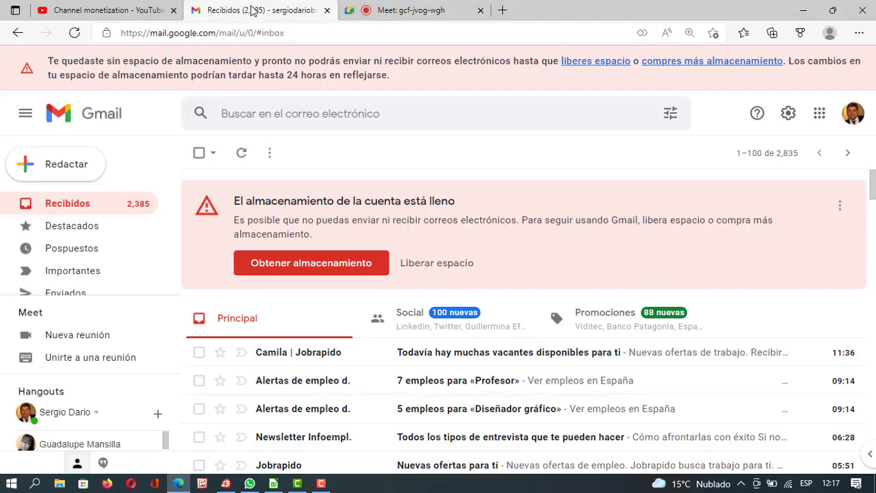
{"action": "left_click", "coordinate": [328, 11]}
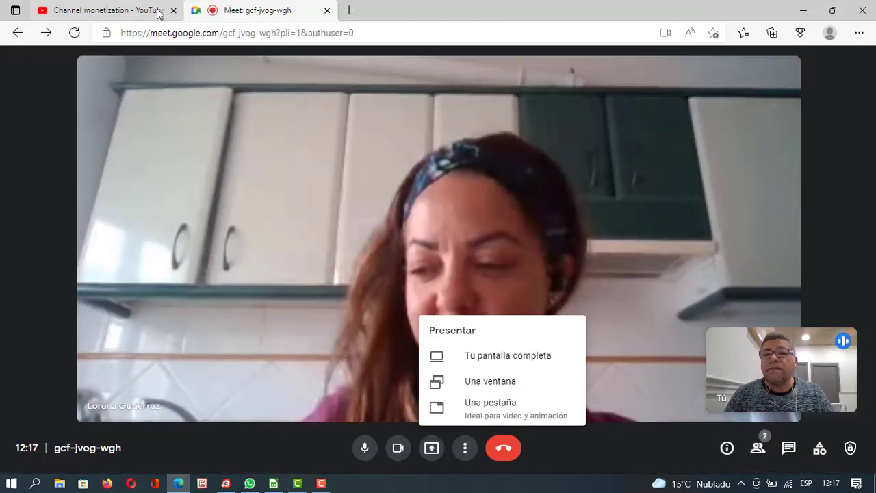
{"action": "left_click", "coordinate": [150, 10]}
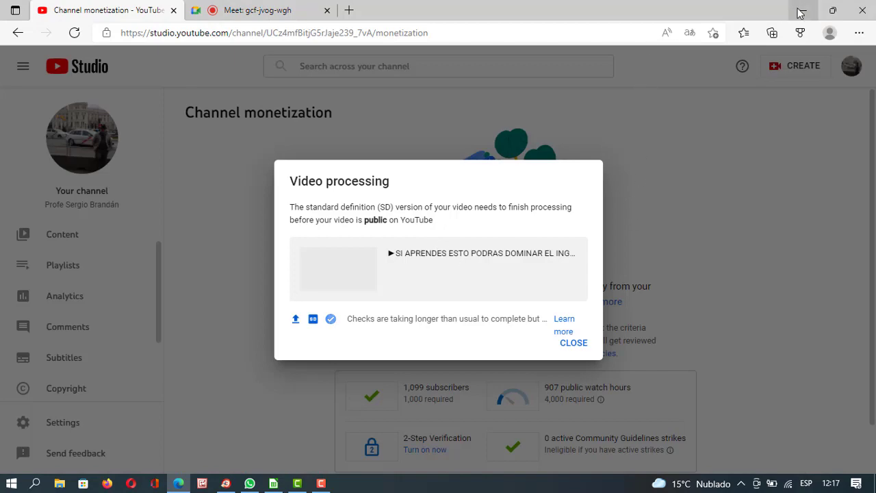
{"action": "left_click", "coordinate": [803, 10]}
Bring the payroll spreadsheet and recorder forward, keeping the Camtasia editor minimised.
{"action": "left_click", "coordinate": [273, 484]}
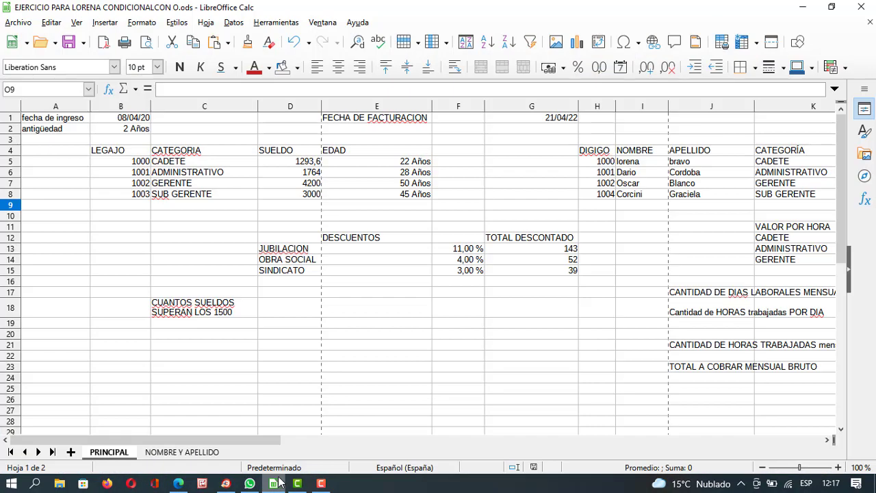
{"action": "left_click", "coordinate": [321, 483]}
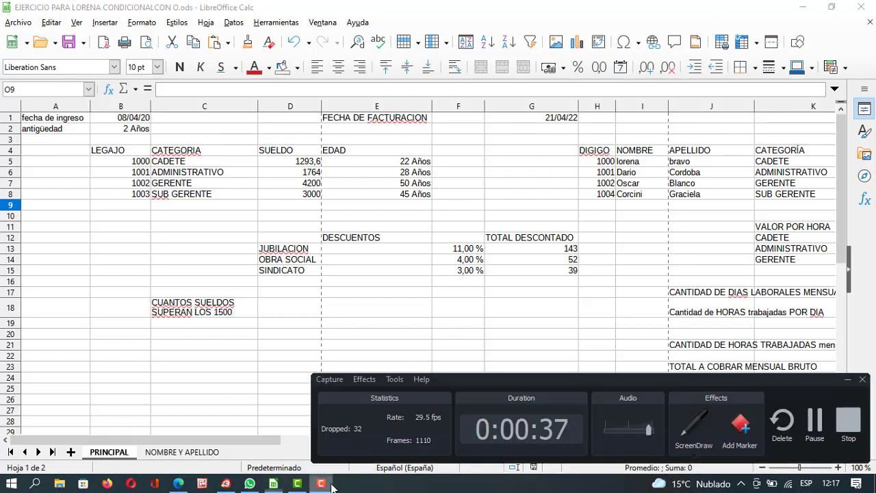
{"action": "left_click", "coordinate": [297, 483]}
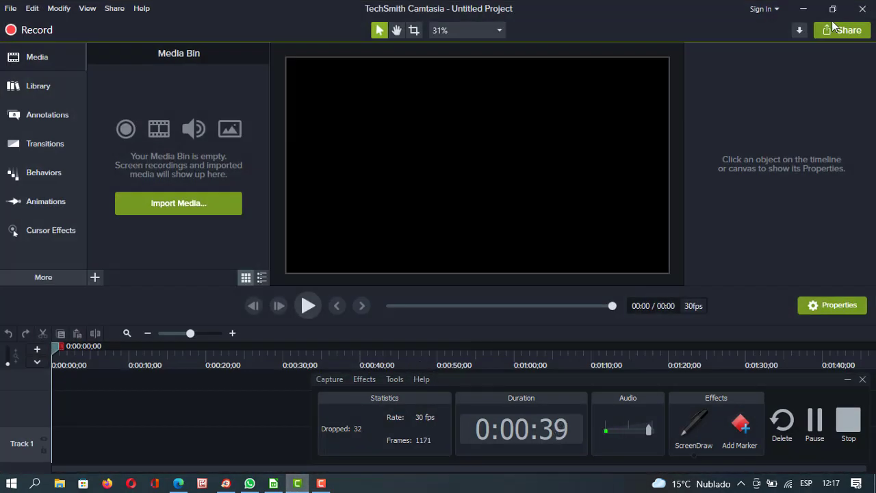
{"action": "left_click", "coordinate": [803, 9]}
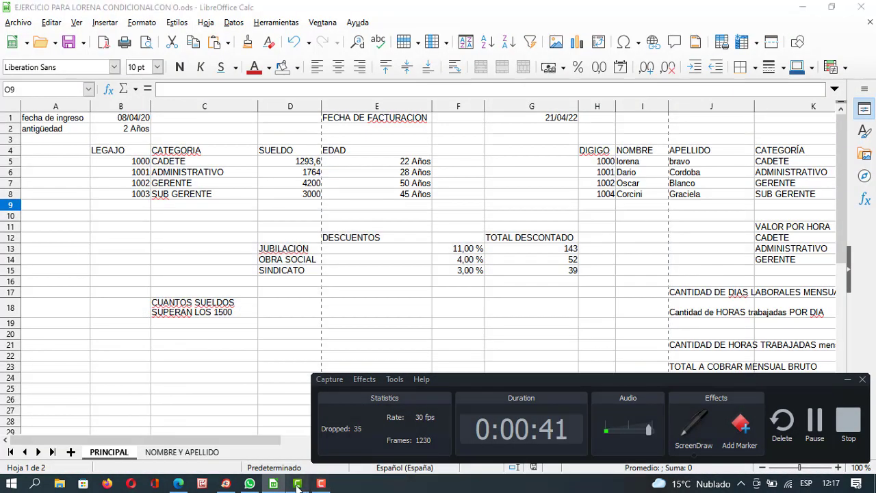
{"action": "left_click", "coordinate": [297, 483]}
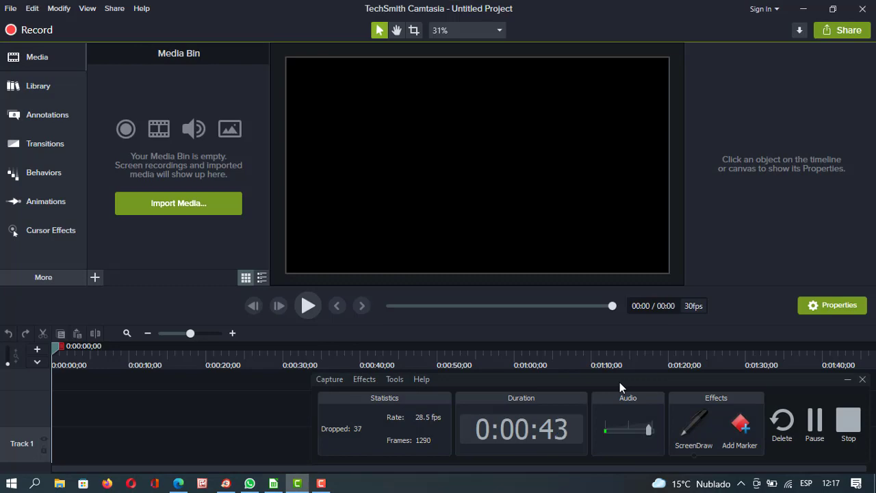
{"action": "left_click", "coordinate": [803, 9]}
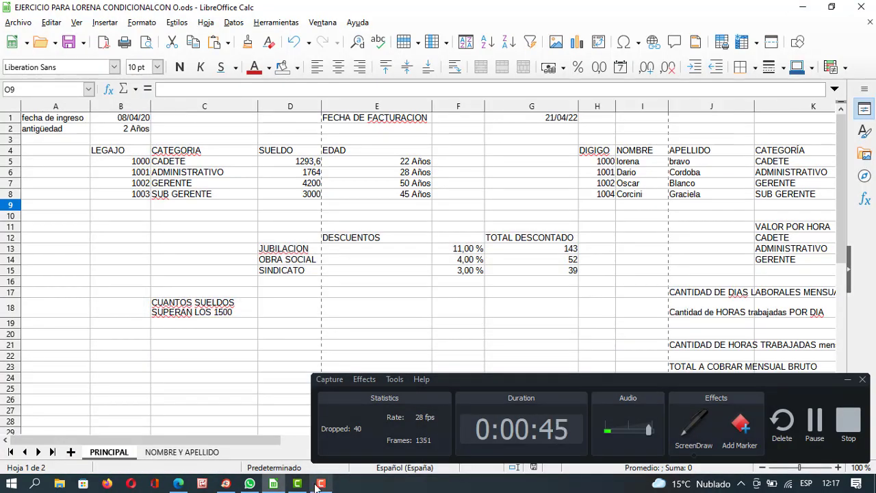
Back in the Meet call, present a single window: the LibreOffice Calc payroll workbook.
{"action": "left_click", "coordinate": [178, 483]}
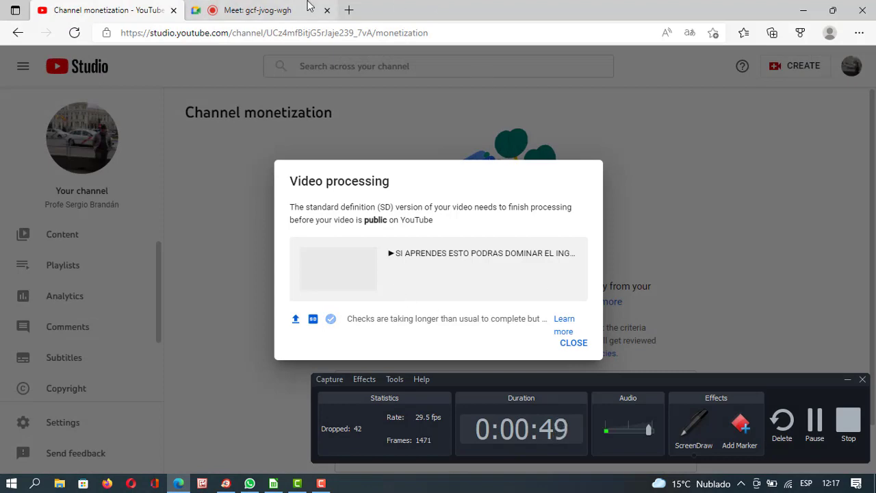
{"action": "left_click", "coordinate": [267, 11]}
{"action": "left_click_drag", "start_coordinate": [517, 395], "coordinate": [369, 400]}
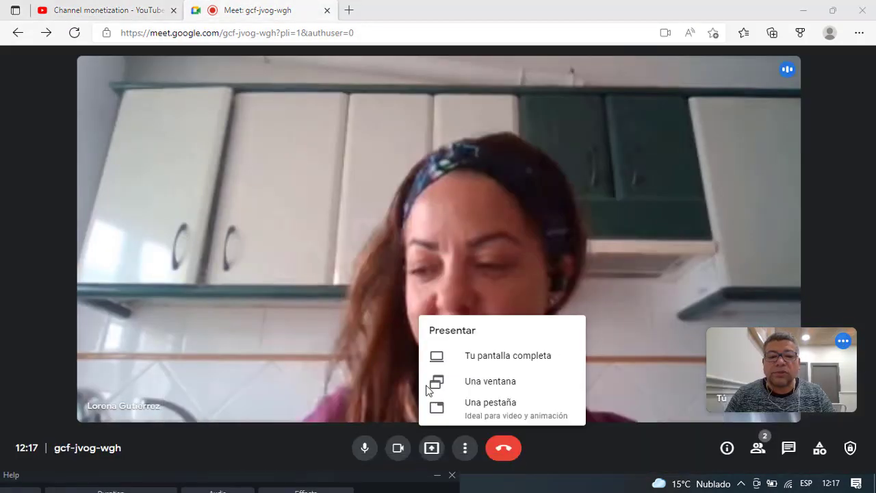
{"action": "left_click", "coordinate": [500, 382]}
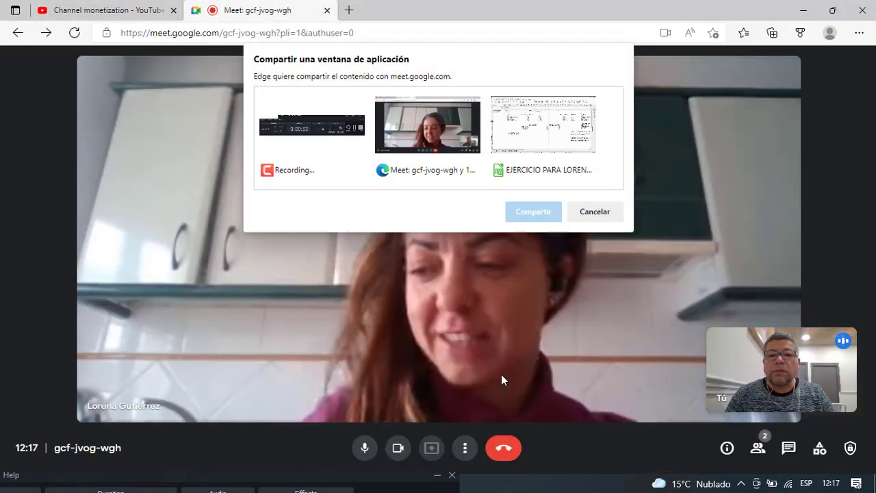
{"action": "left_click", "coordinate": [564, 152]}
{"action": "left_click", "coordinate": [534, 210]}
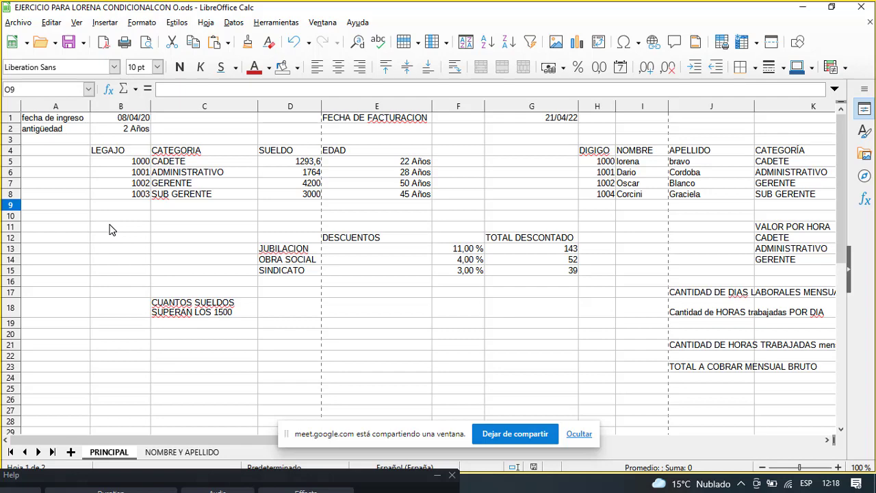
Look over the PRINCIPAL sheet and select B2 to see its =(HOY()-B1)/365 seniority formula.
{"action": "left_click", "coordinate": [163, 253]}
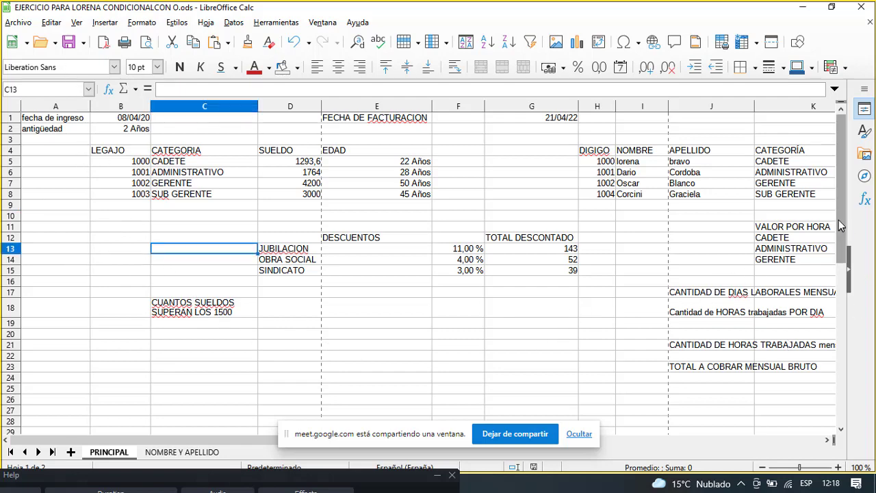
{"action": "left_click_drag", "start_coordinate": [841, 226], "coordinate": [818, 216]}
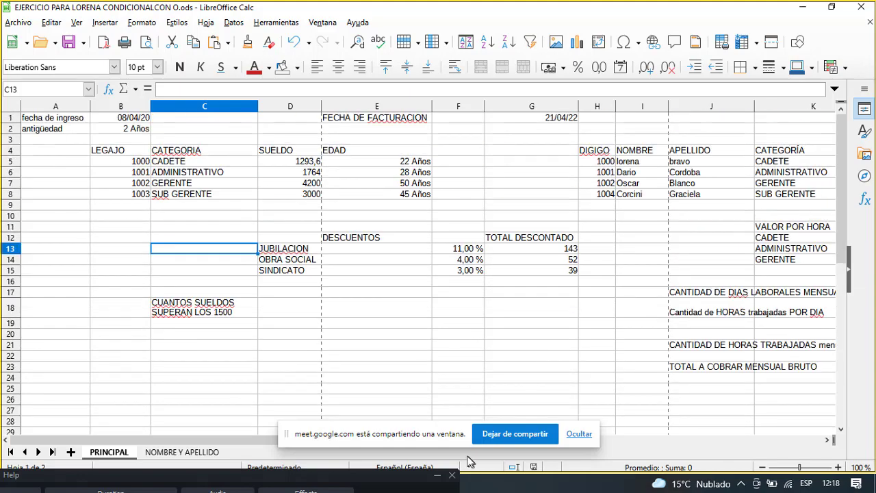
{"action": "left_click_drag", "start_coordinate": [407, 438], "coordinate": [450, 366]}
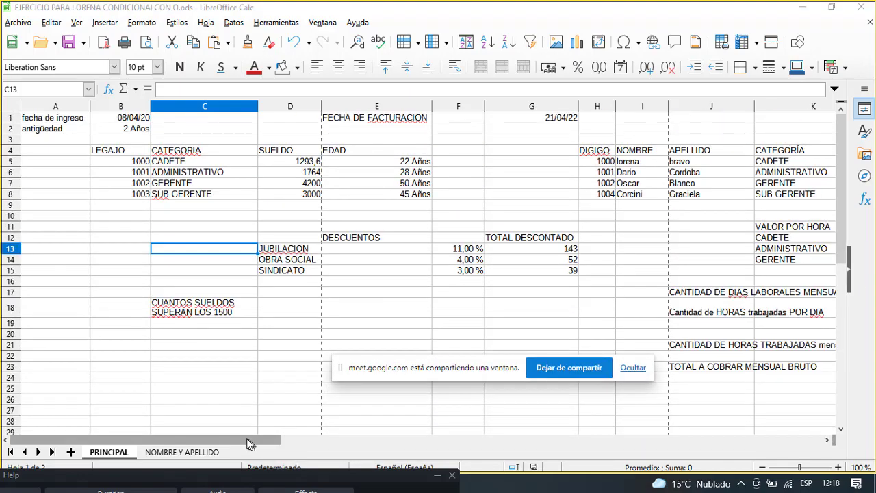
{"action": "mouse_move", "coordinate": [248, 444]}
{"action": "left_mouse_down"}
{"action": "mouse_move", "coordinate": [486, 448]}
{"action": "mouse_move", "coordinate": [263, 439]}
{"action": "left_mouse_up"}
{"action": "left_click", "coordinate": [122, 134]}
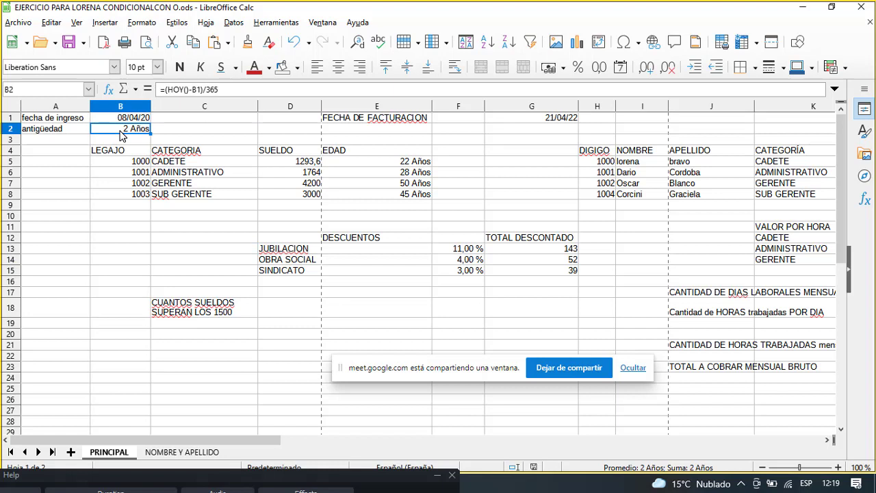
Select the billing date cell G1 (=HOY()) and bring up Eliminar contenidos for it.
{"action": "left_click", "coordinate": [502, 152]}
{"action": "left_click", "coordinate": [518, 118]}
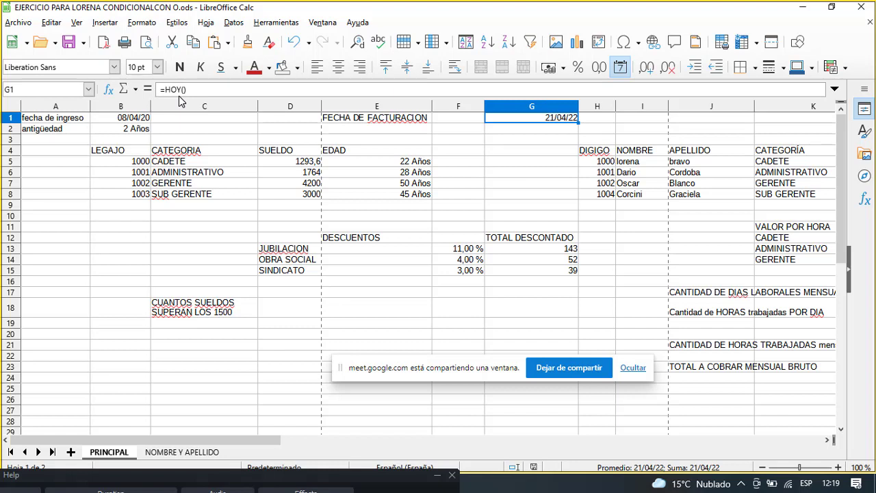
{"action": "key", "text": "BackSpace"}
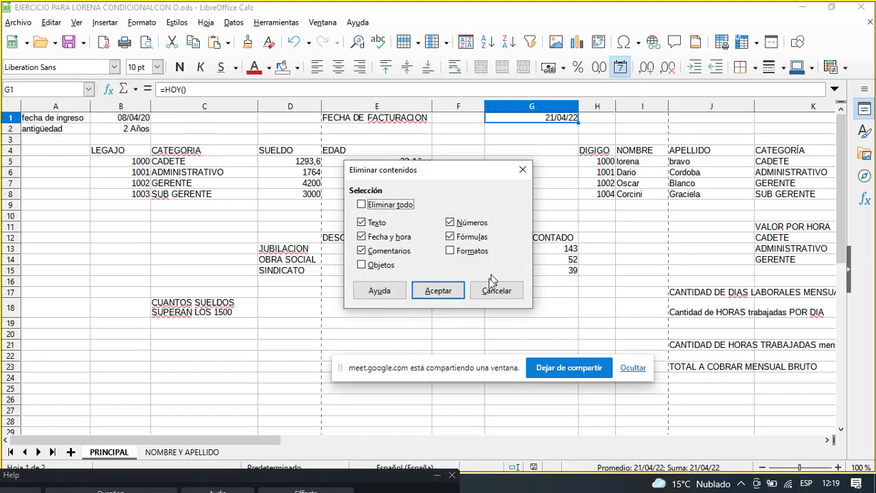
Clear G1 and enter the fixed billing date 21/04/2022, then re-confirm the entry.
{"action": "left_click", "coordinate": [439, 291]}
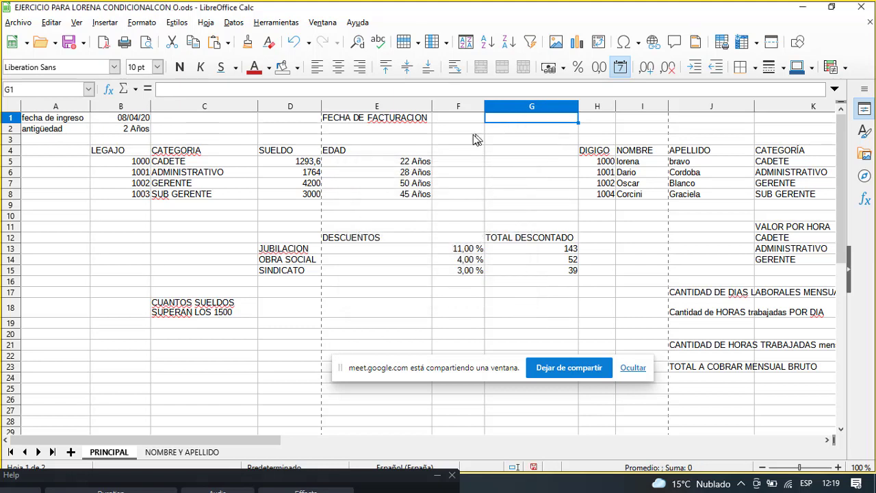
{"action": "type", "text": "21/04"}
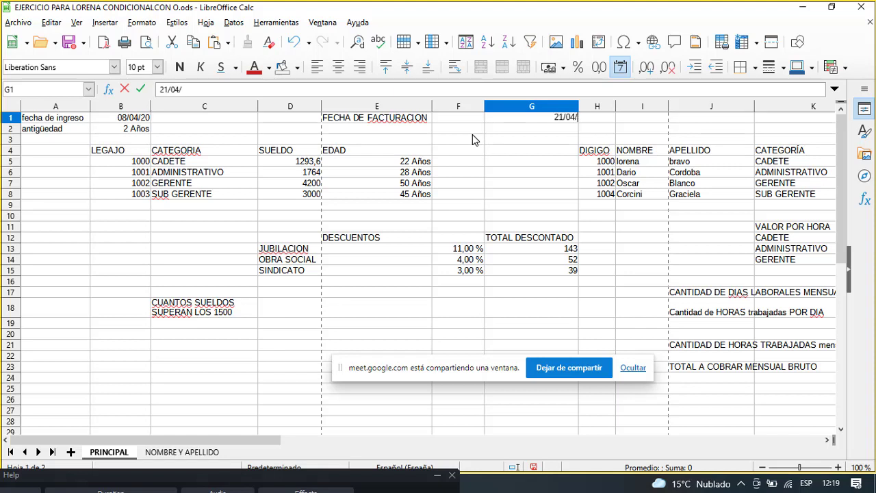
{"action": "type", "text": "/2022"}
{"action": "key", "text": "Return"}
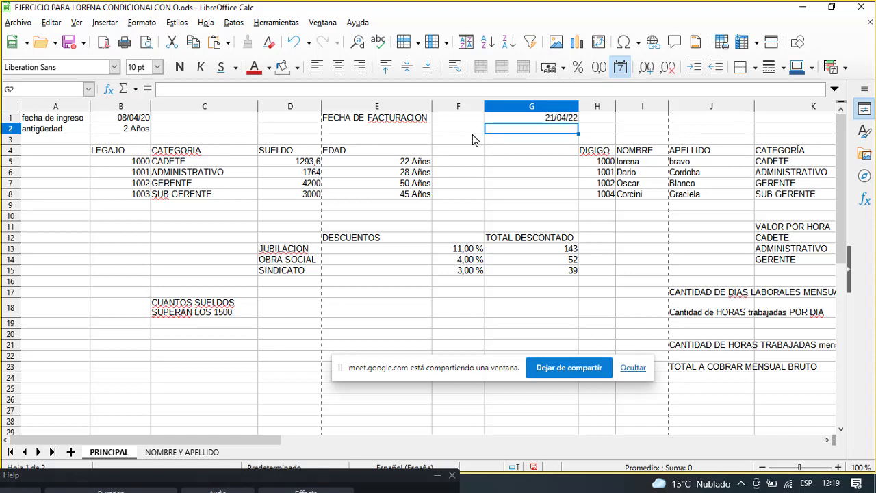
{"action": "left_click", "coordinate": [552, 120]}
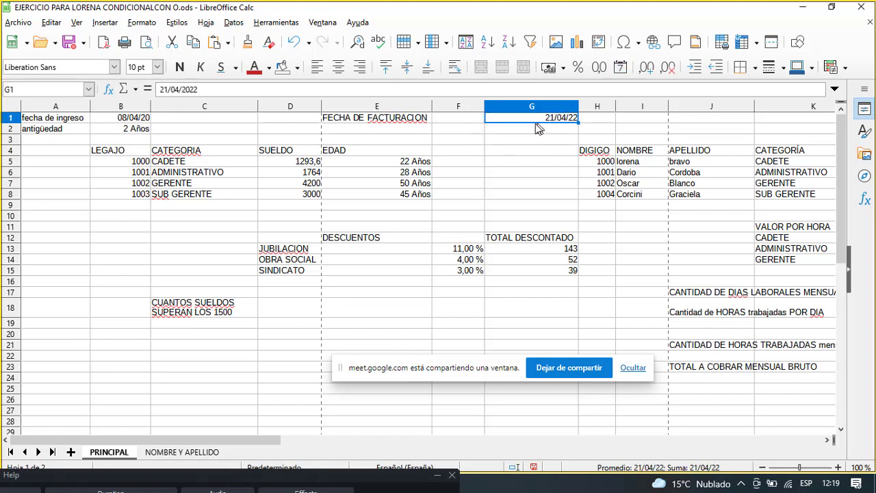
{"action": "left_click", "coordinate": [524, 140]}
{"action": "left_click", "coordinate": [533, 121]}
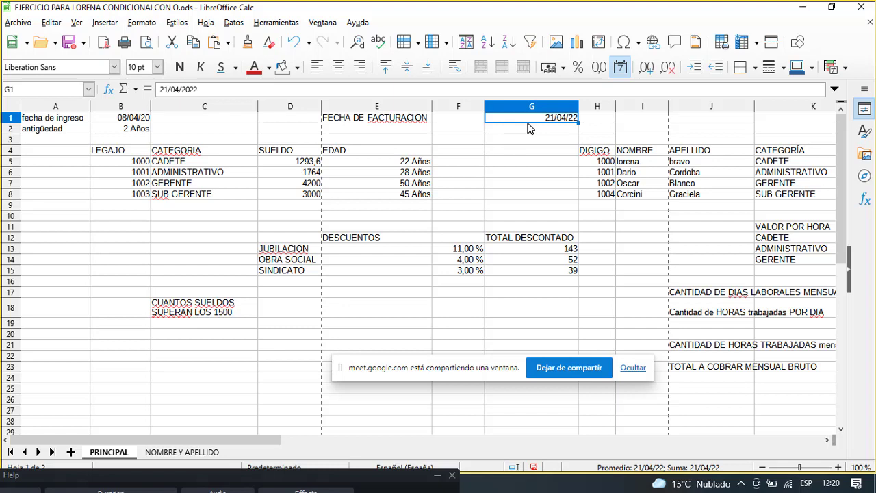
{"action": "left_click", "coordinate": [217, 88]}
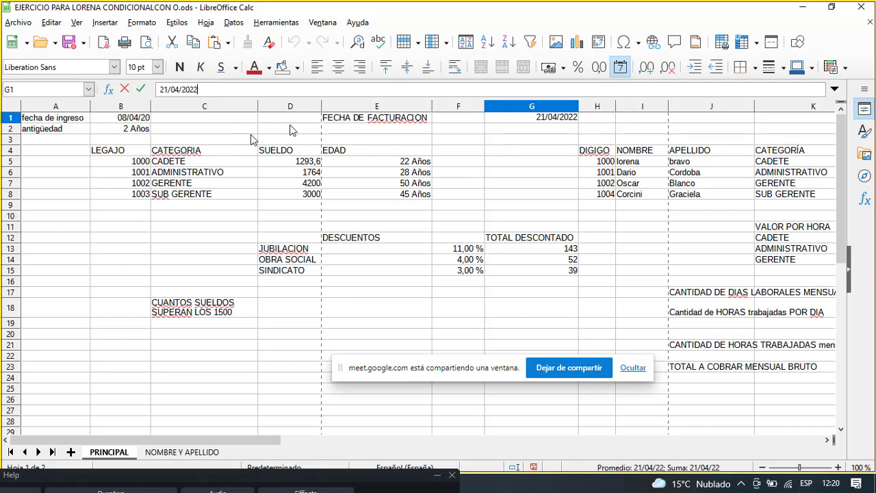
{"action": "key", "text": "Return"}
{"action": "left_click", "coordinate": [522, 117]}
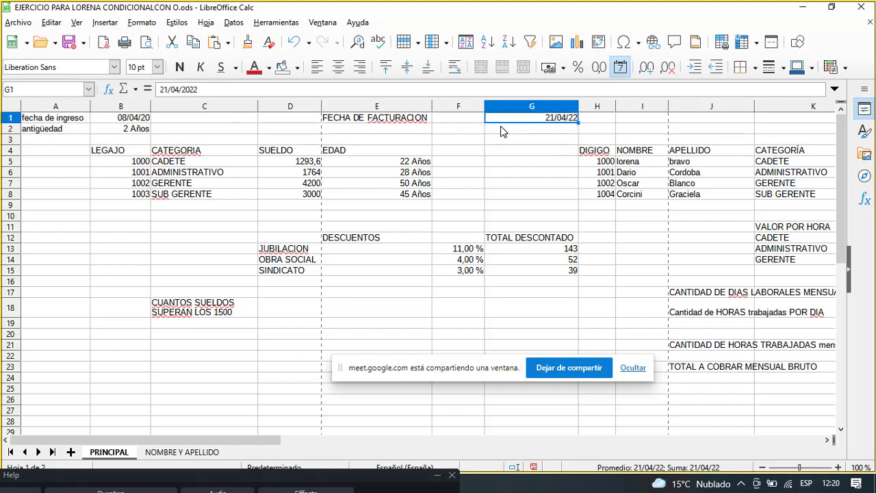
Replace 21/04/2022 in G1 with the formula =HOY().
{"action": "left_click", "coordinate": [515, 186]}
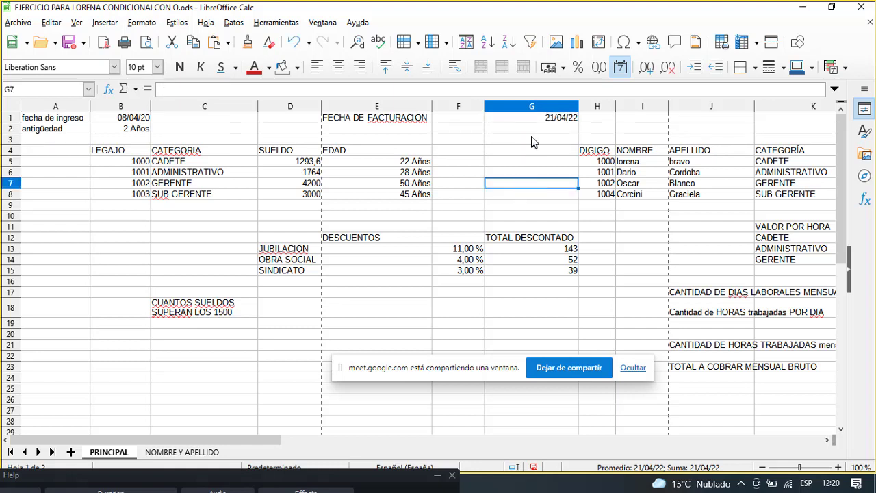
{"action": "left_click", "coordinate": [539, 119]}
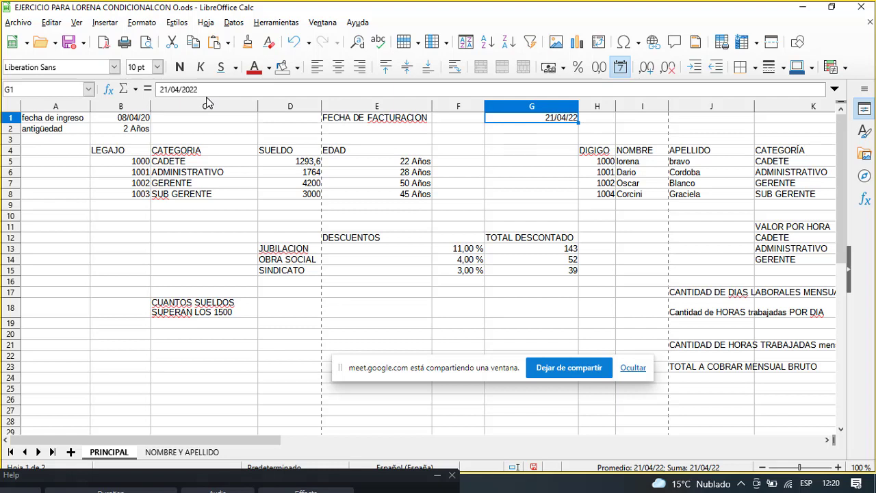
{"action": "left_click", "coordinate": [208, 89]}
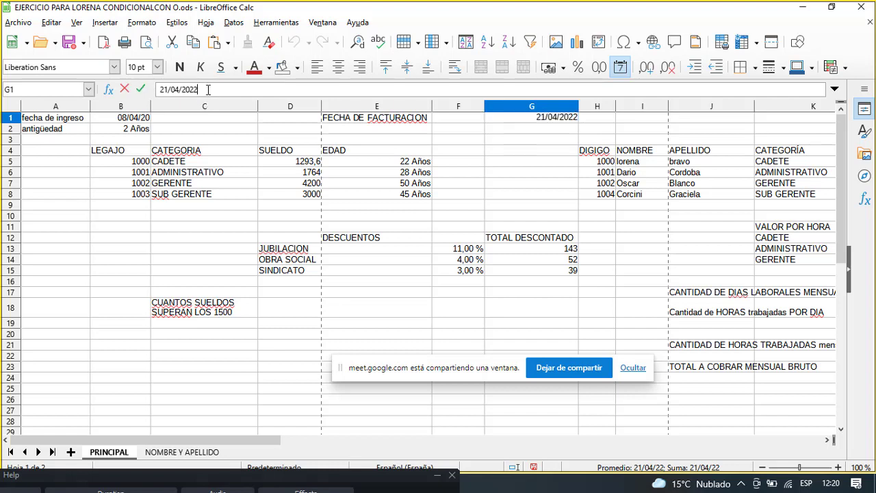
{"action": "key", "text": "BackSpace"}
{"action": "key", "text": "BackSpace"}
{"action": "key", "text": "BackSpace"}
{"action": "key", "text": "BackSpace"}
{"action": "key", "text": "BackSpace"}
{"action": "key", "text": "BackSpace"}
{"action": "key", "text": "BackSpace"}
{"action": "key", "text": "BackSpace"}
{"action": "key", "text": "BackSpace"}
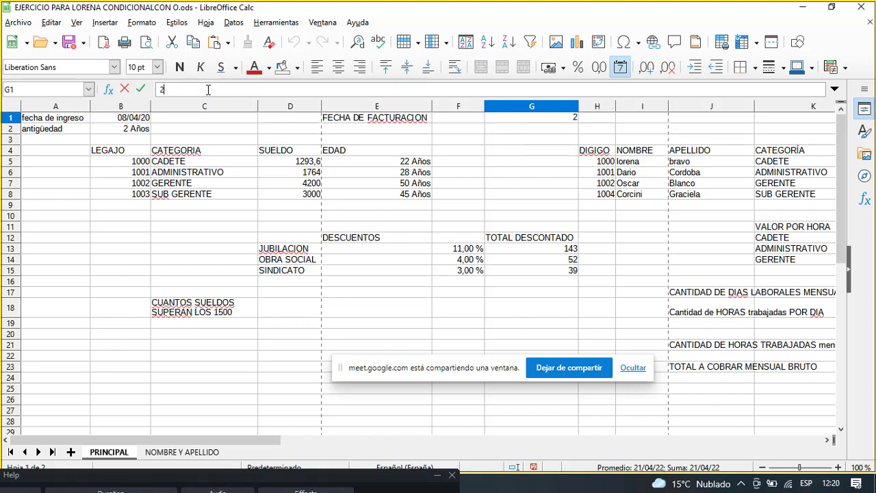
{"action": "key", "text": "BackSpace"}
{"action": "type", "text": "=H"}
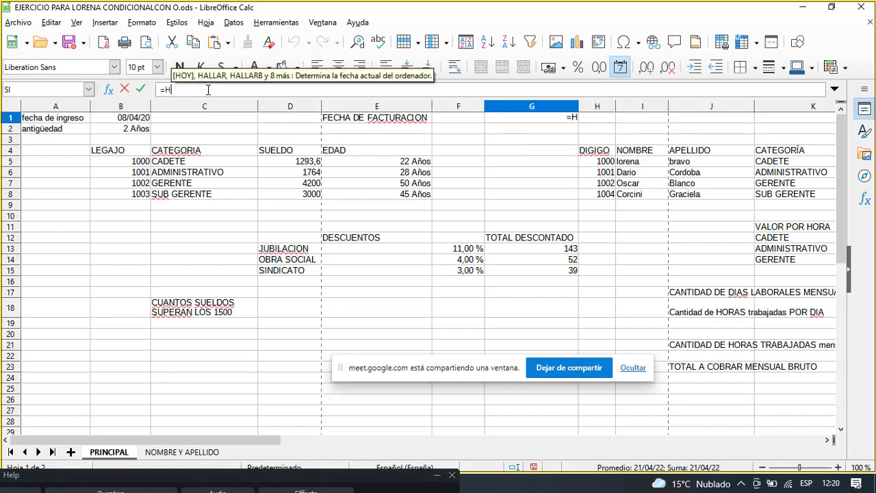
{"action": "type", "text": "OY"}
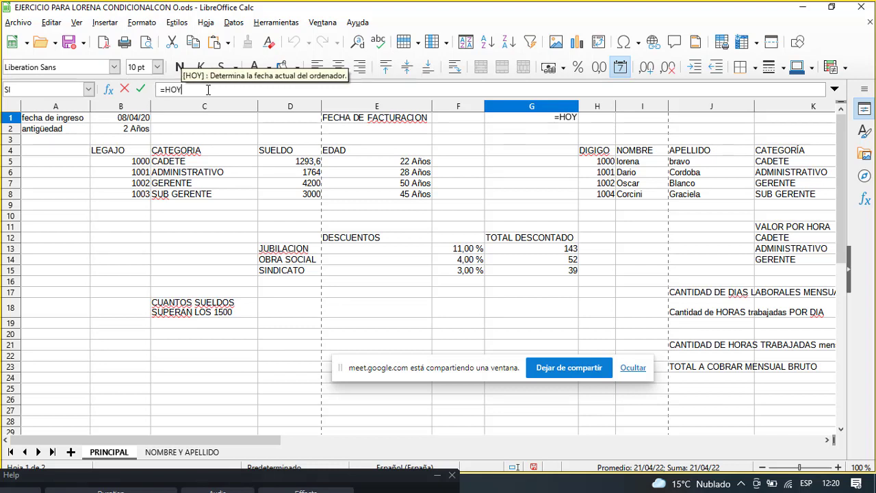
{"action": "type", "text": "()"}
{"action": "key", "text": "Return"}
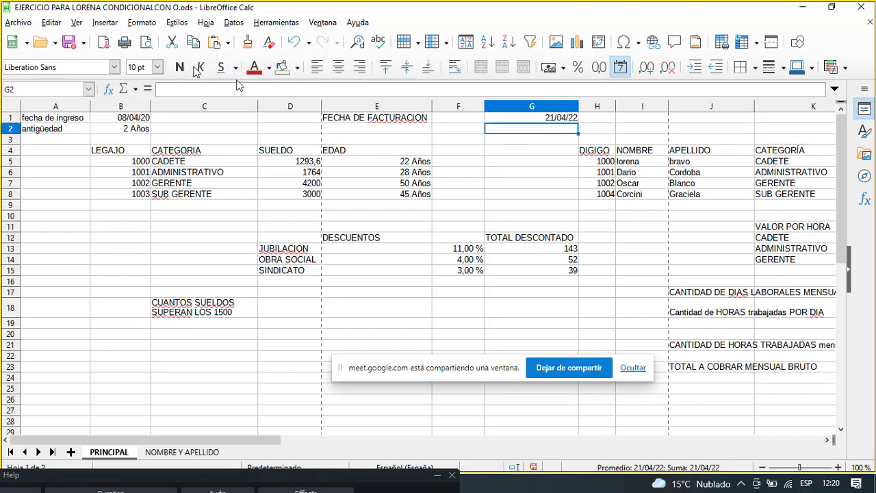
{"action": "left_click", "coordinate": [517, 120]}
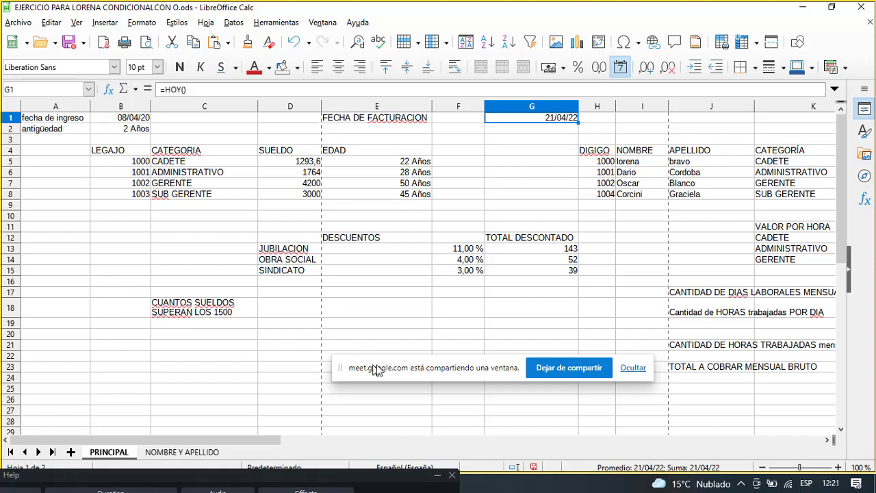
{"action": "left_click_drag", "start_coordinate": [395, 372], "coordinate": [137, 393]}
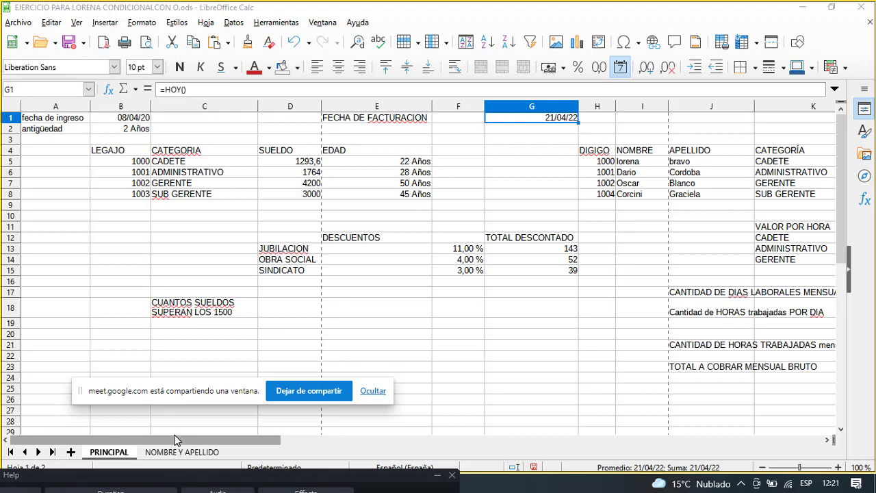
{"action": "left_click_drag", "start_coordinate": [176, 442], "coordinate": [302, 438]}
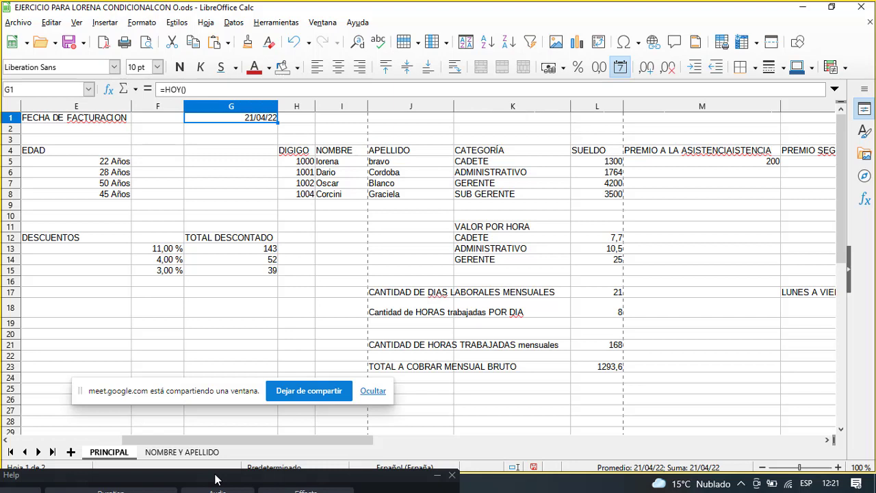
{"action": "left_click_drag", "start_coordinate": [193, 396], "coordinate": [659, 414]}
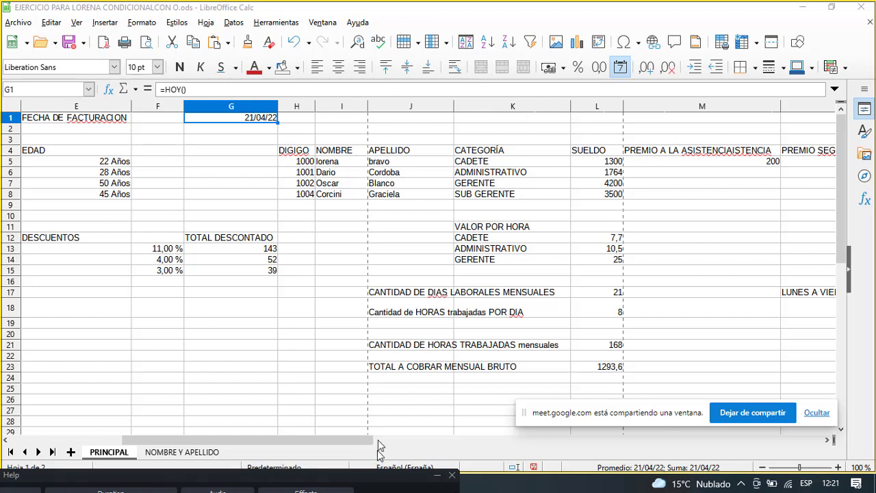
{"action": "left_click", "coordinate": [329, 404]}
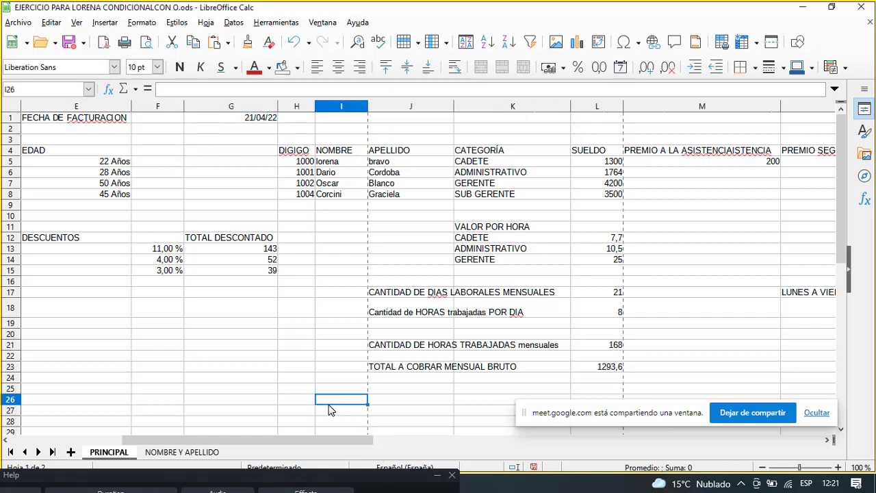
{"action": "left_click", "coordinate": [293, 152]}
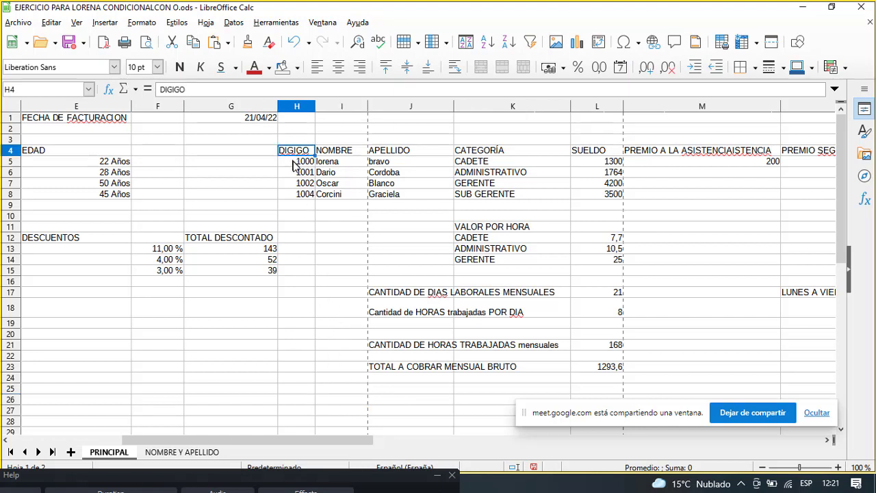
{"action": "left_click", "coordinate": [294, 163]}
{"action": "left_click", "coordinate": [296, 173]}
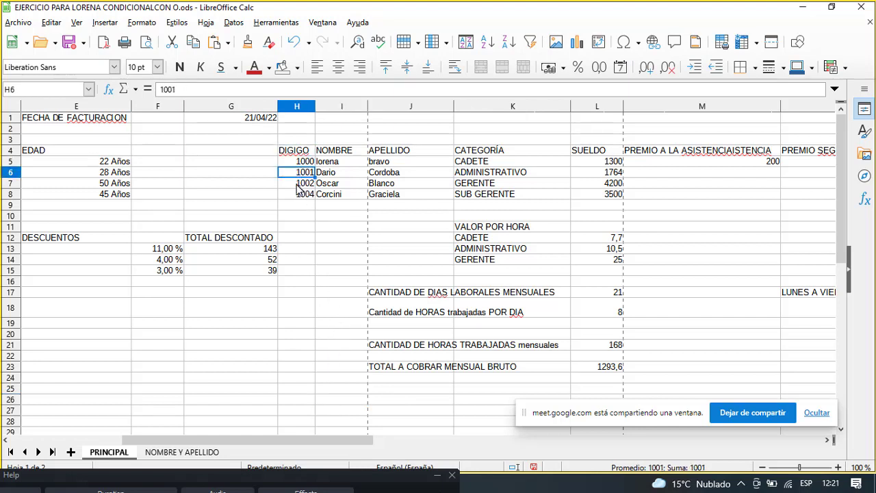
{"action": "left_click", "coordinate": [298, 183]}
{"action": "left_click", "coordinate": [299, 195]}
{"action": "left_click", "coordinate": [301, 173]}
{"action": "left_click", "coordinate": [303, 162]}
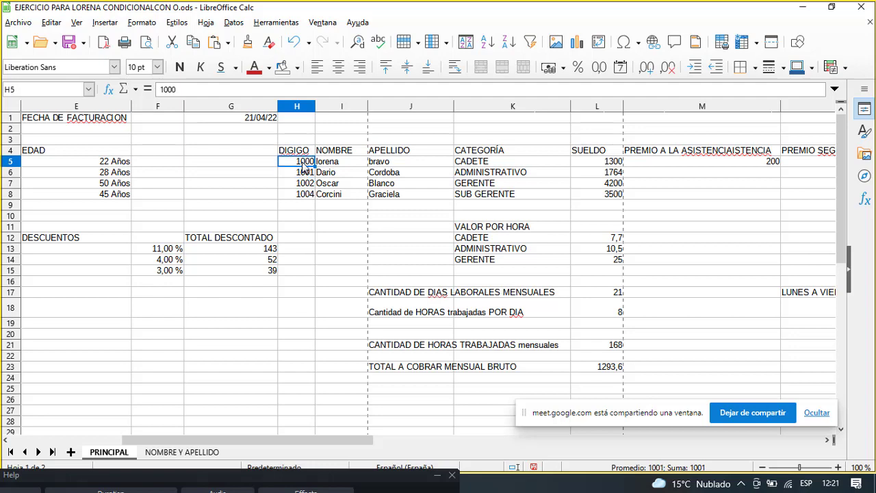
{"action": "left_click", "coordinate": [333, 152]}
{"action": "left_click", "coordinate": [334, 161]}
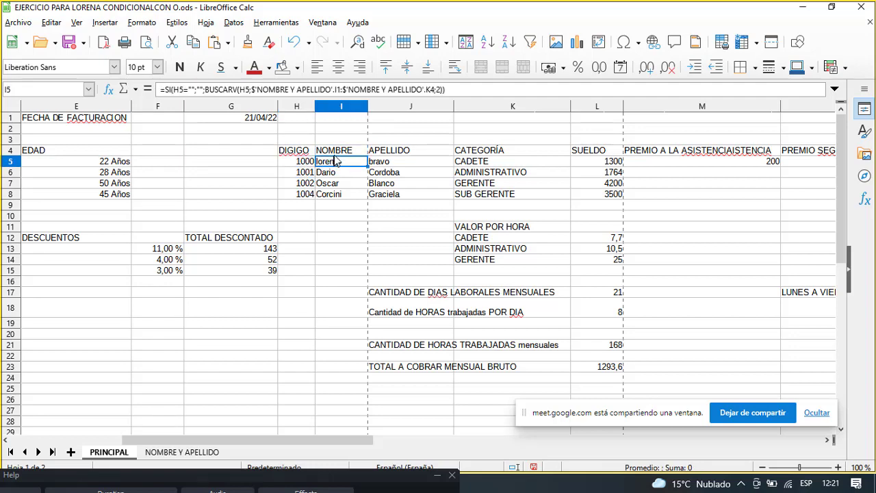
{"action": "left_click", "coordinate": [333, 152]}
{"action": "left_click_drag", "start_coordinate": [354, 439], "coordinate": [312, 438]}
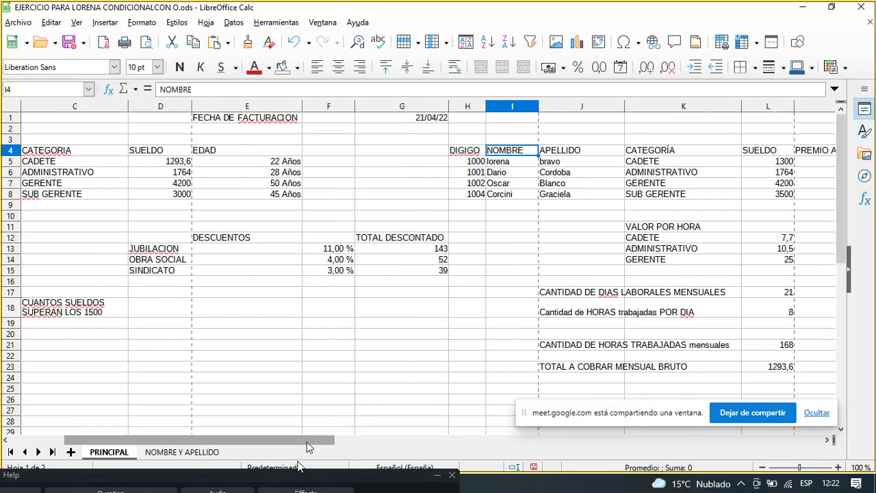
{"action": "left_click", "coordinate": [552, 153]}
{"action": "left_click", "coordinate": [559, 163]}
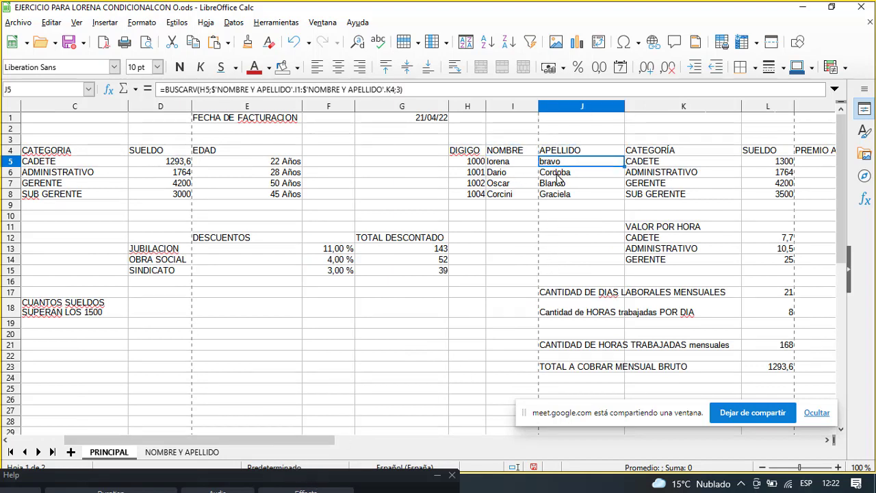
{"action": "left_click", "coordinate": [558, 175]}
{"action": "left_click", "coordinate": [558, 183]}
{"action": "left_click", "coordinate": [566, 170]}
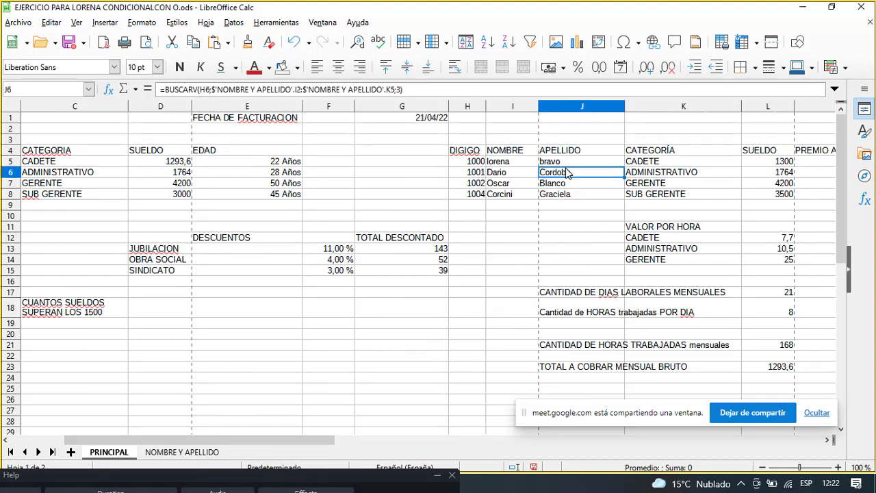
{"action": "left_click", "coordinate": [637, 163]}
{"action": "left_click", "coordinate": [647, 183]}
{"action": "left_click", "coordinate": [663, 174]}
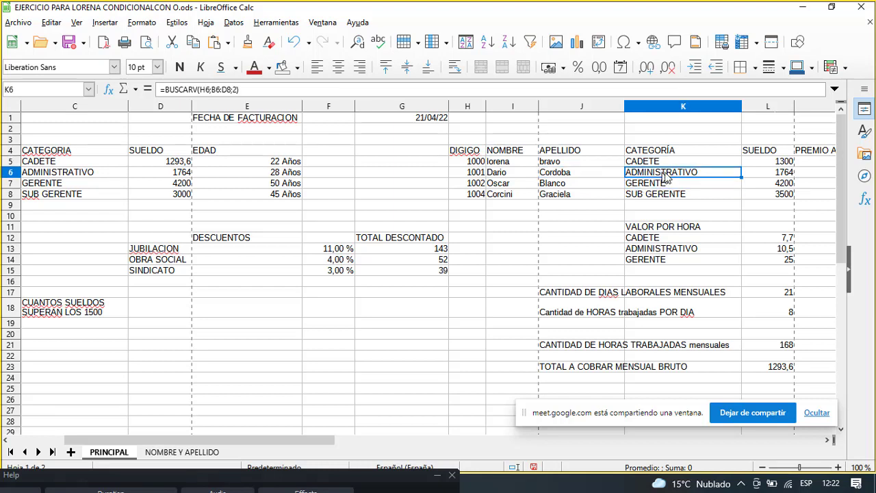
{"action": "left_click", "coordinate": [786, 172]}
{"action": "left_click", "coordinate": [780, 183]}
{"action": "left_click", "coordinate": [781, 162]}
{"action": "left_click", "coordinate": [561, 162]}
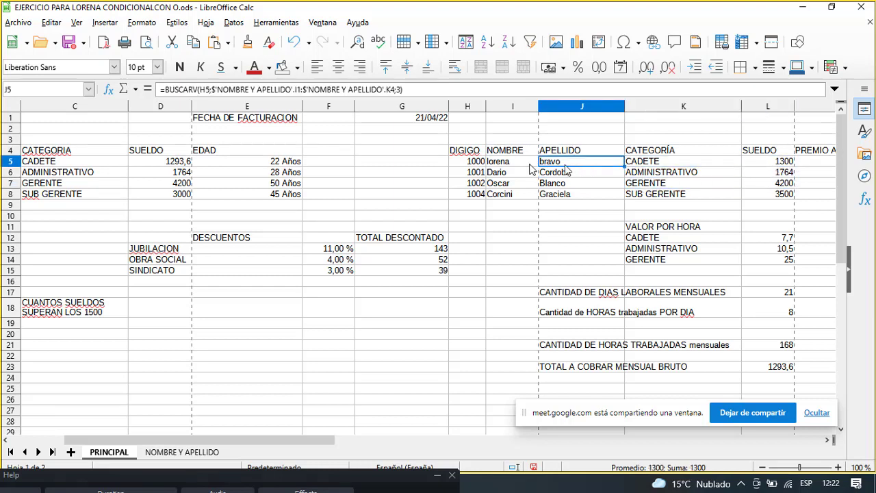
{"action": "left_click", "coordinate": [526, 165]}
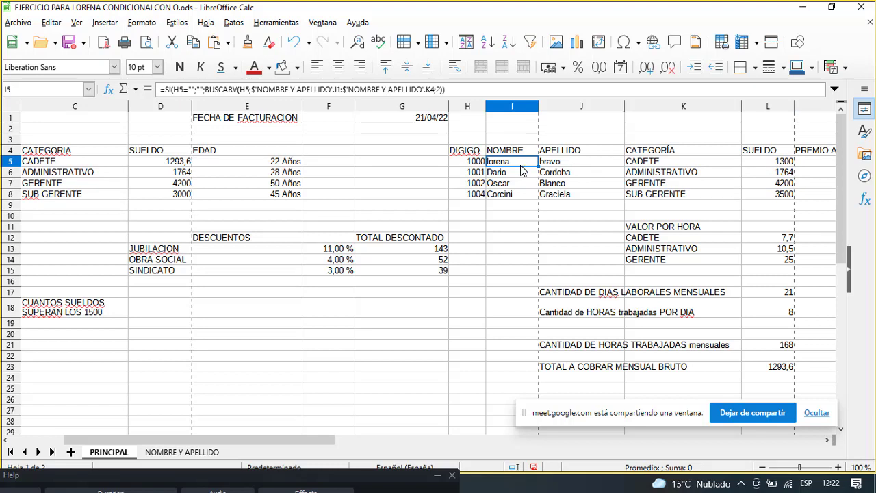
{"action": "left_click", "coordinate": [422, 185]}
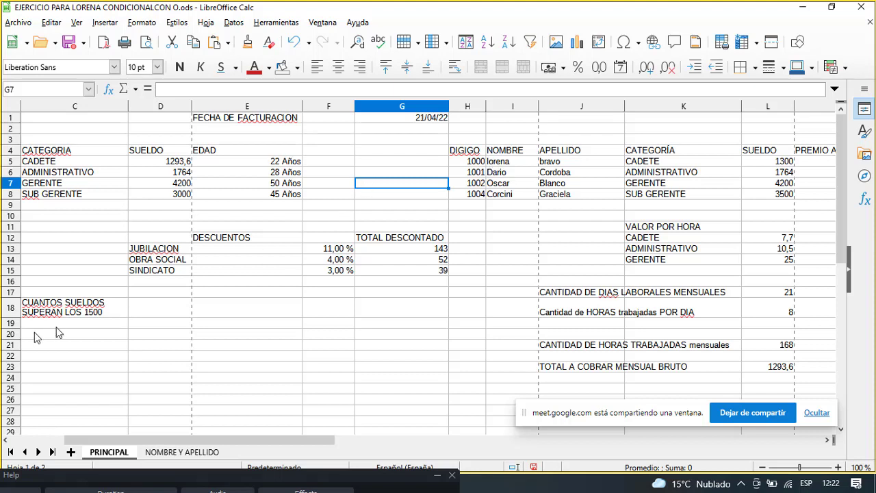
Scroll back to column A and switch to the NOMBRE Y APELLIDO sheet.
{"action": "left_click_drag", "start_coordinate": [199, 441], "coordinate": [128, 431]}
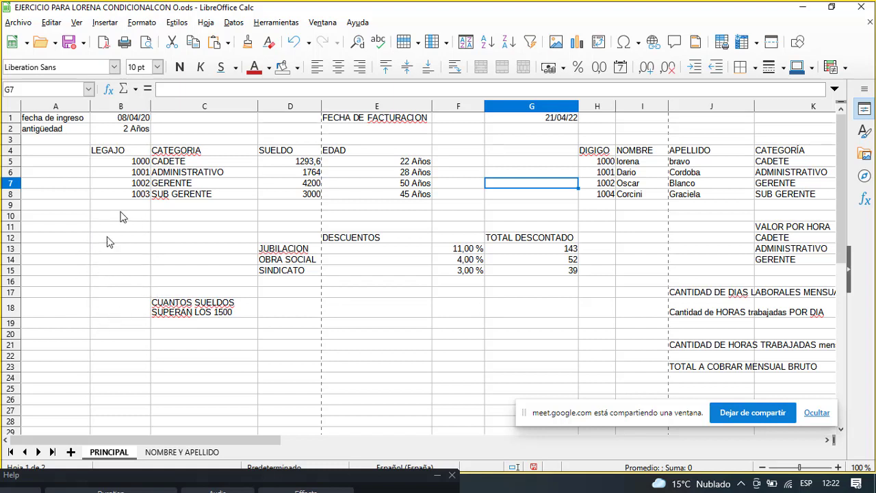
{"action": "left_click", "coordinate": [177, 452]}
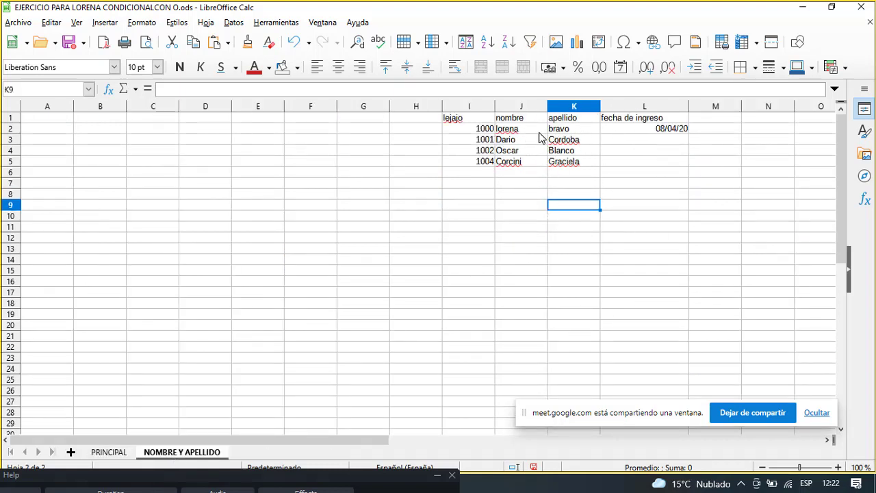
Switch to the PRINCIPAL sheet tab with the looked-up employee table.
{"action": "left_click", "coordinate": [106, 454]}
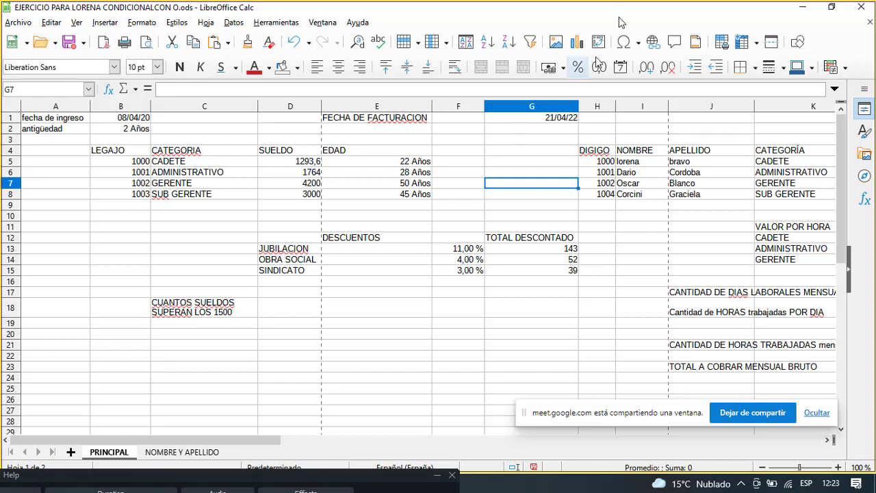
Minimise the LibreOffice Calc payroll window.
{"action": "left_click", "coordinate": [797, 9]}
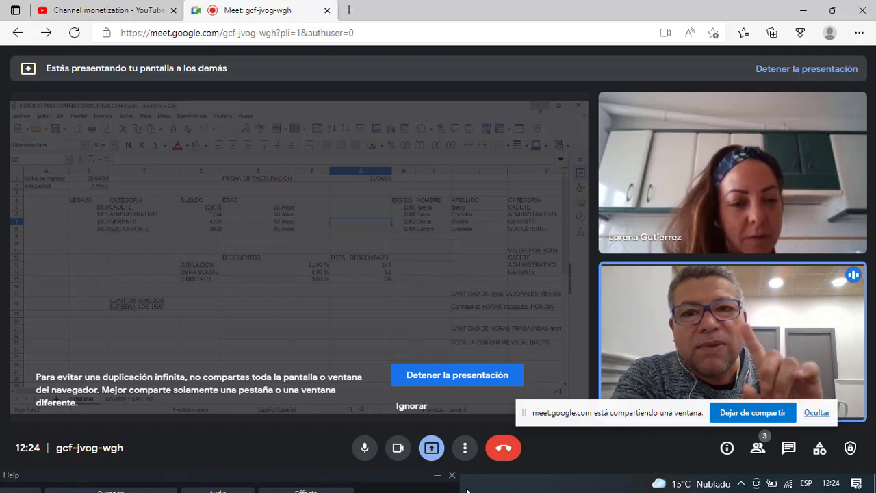
Minimise the Meet browser and restore the LibreOffice Calc workbook from the taskbar.
{"action": "left_click", "coordinate": [803, 10]}
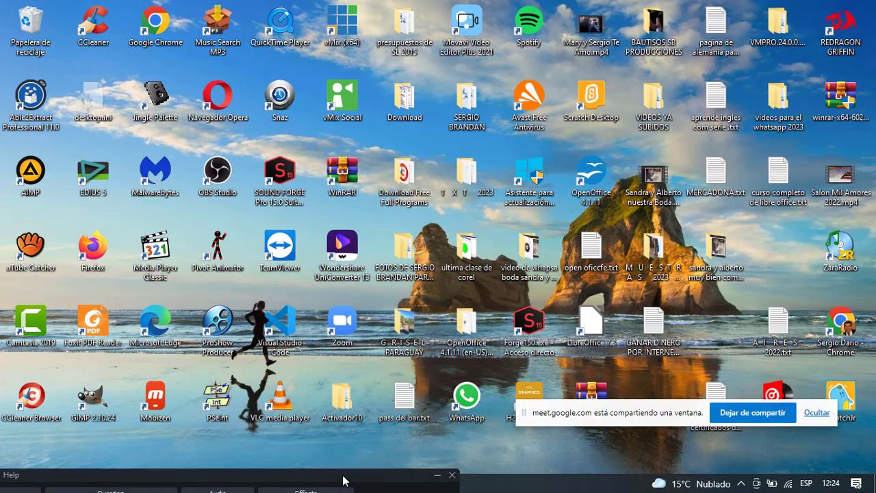
{"action": "left_click_drag", "start_coordinate": [340, 477], "coordinate": [557, 485]}
{"action": "left_click", "coordinate": [273, 483]}
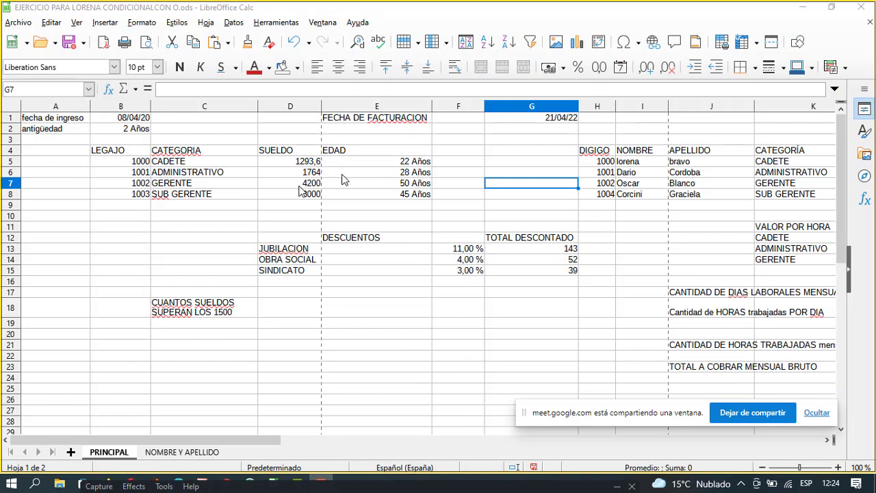
{"action": "left_click", "coordinate": [134, 163]}
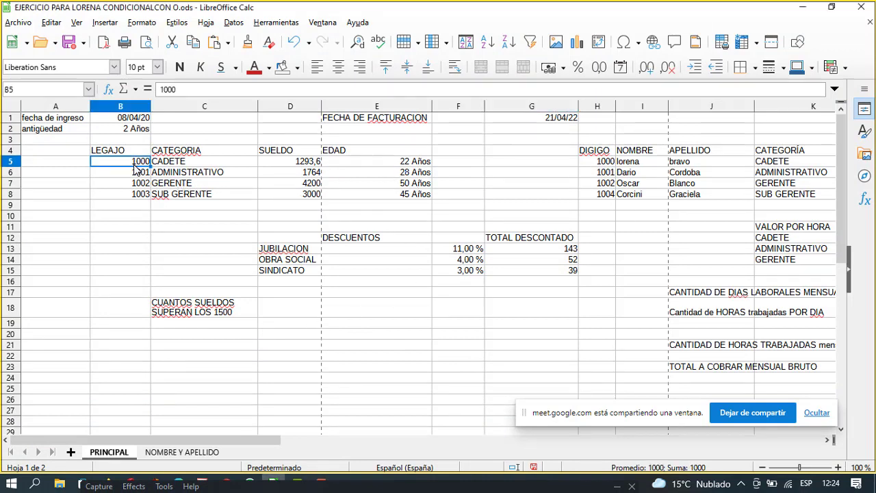
{"action": "left_click", "coordinate": [174, 163]}
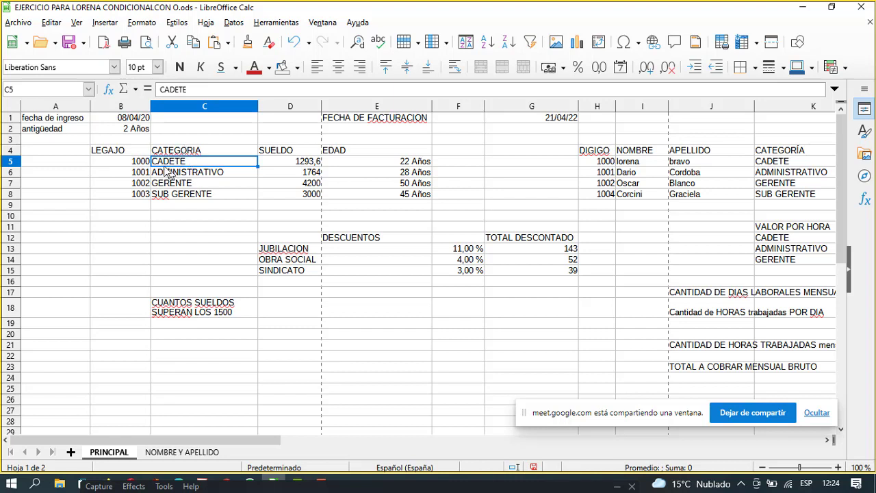
{"action": "left_click", "coordinate": [138, 165]}
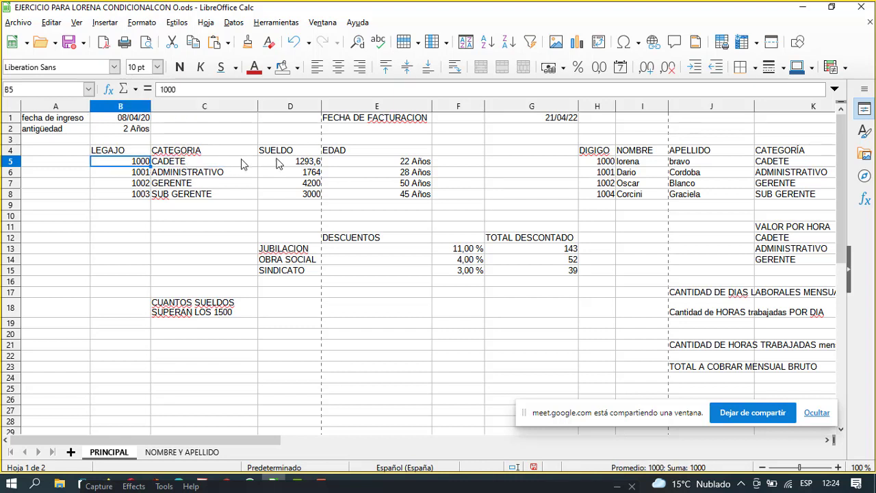
{"action": "left_click", "coordinate": [201, 167]}
{"action": "left_click", "coordinate": [293, 170]}
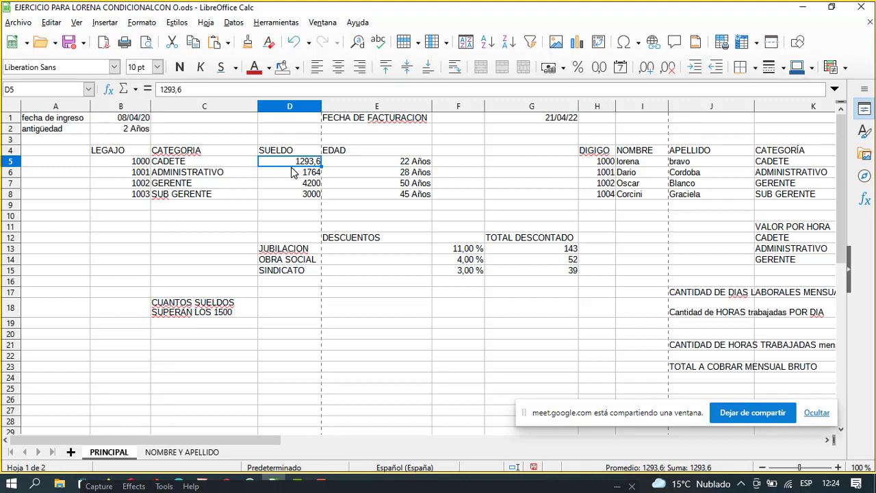
{"action": "left_click", "coordinate": [222, 167]}
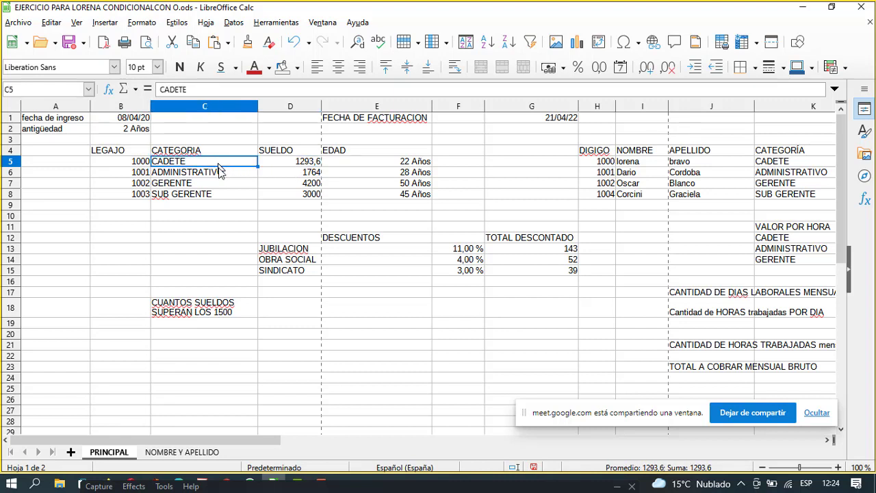
{"action": "left_click", "coordinate": [221, 176]}
{"action": "left_click", "coordinate": [215, 185]}
{"action": "left_click", "coordinate": [294, 184]}
{"action": "left_click", "coordinate": [301, 173]}
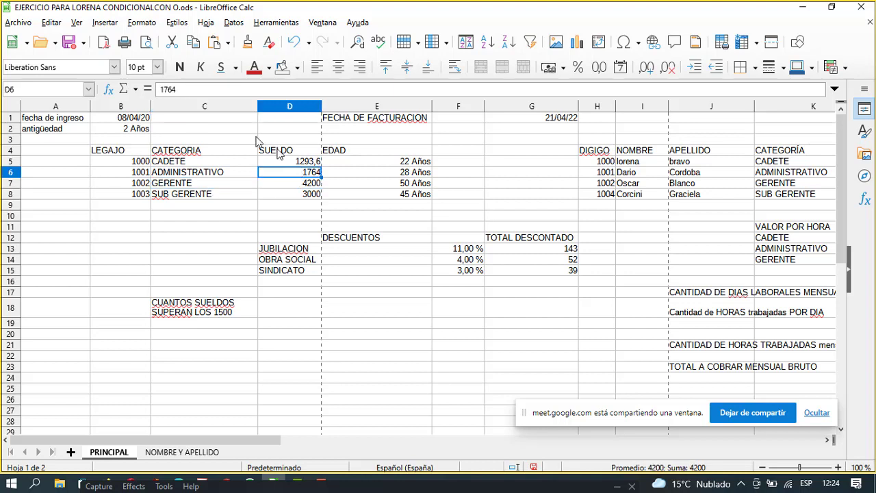
{"action": "left_click", "coordinate": [308, 195]}
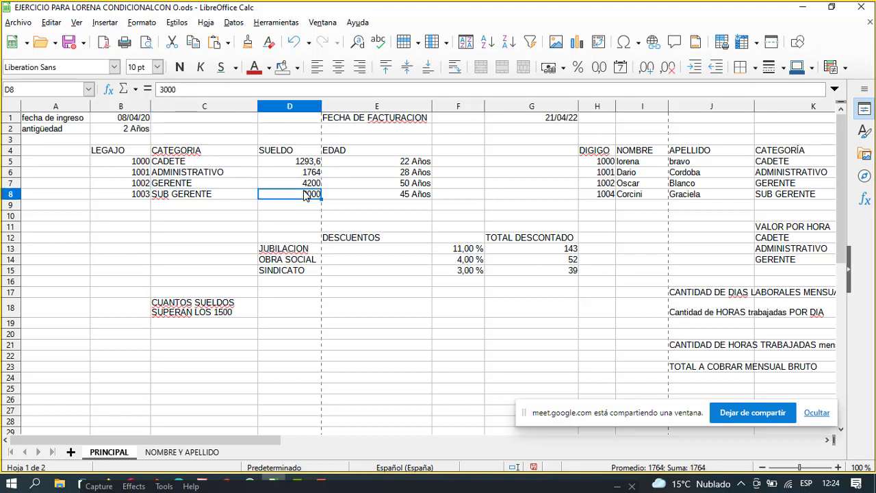
{"action": "left_click", "coordinate": [306, 184]}
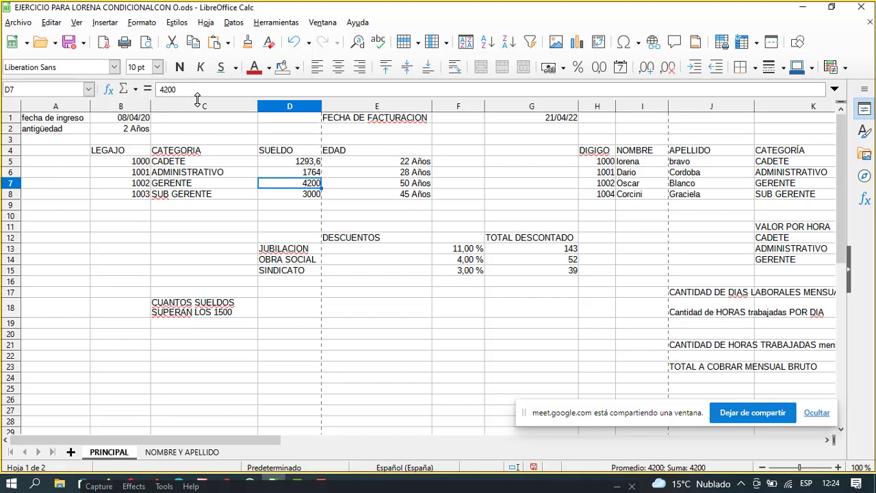
{"action": "left_click", "coordinate": [186, 162]}
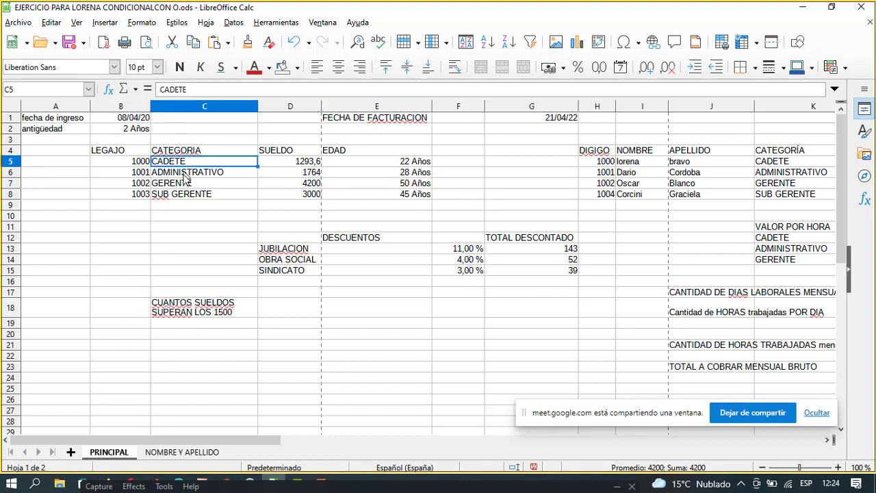
{"action": "left_click", "coordinate": [192, 171]}
{"action": "left_click", "coordinate": [194, 193]}
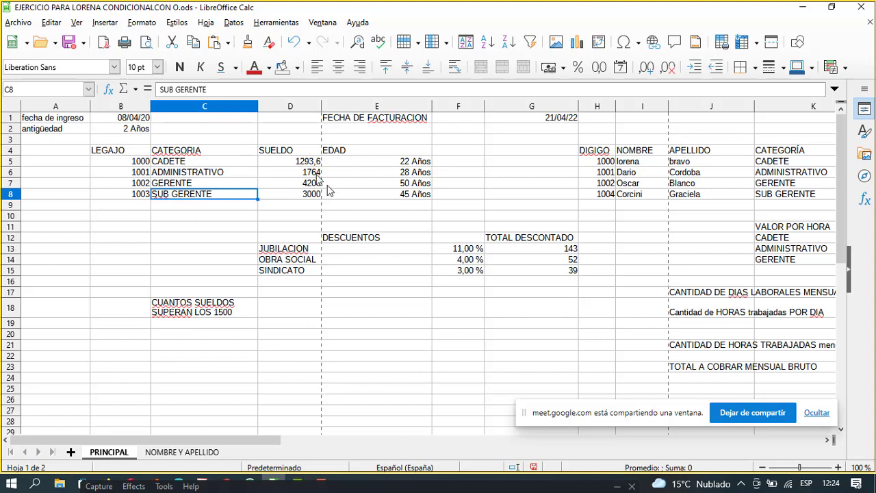
{"action": "left_click", "coordinate": [296, 163]}
{"action": "left_click", "coordinate": [296, 184]}
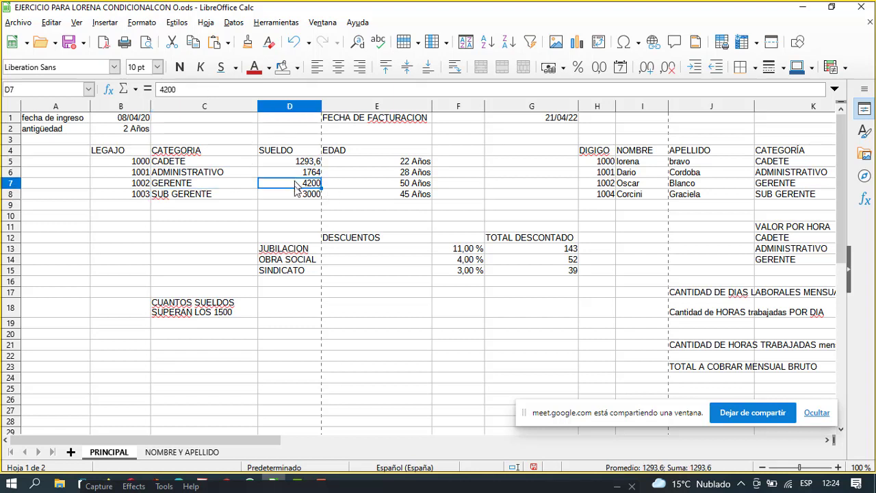
{"action": "left_click", "coordinate": [645, 173]}
{"action": "left_click", "coordinate": [643, 184]}
{"action": "left_click", "coordinate": [705, 162]}
{"action": "left_click", "coordinate": [694, 183]}
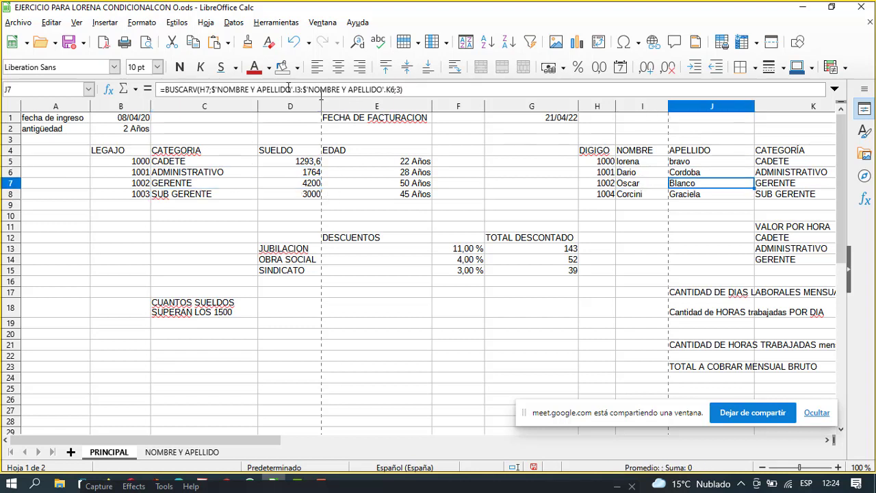
{"action": "left_click", "coordinate": [763, 162]}
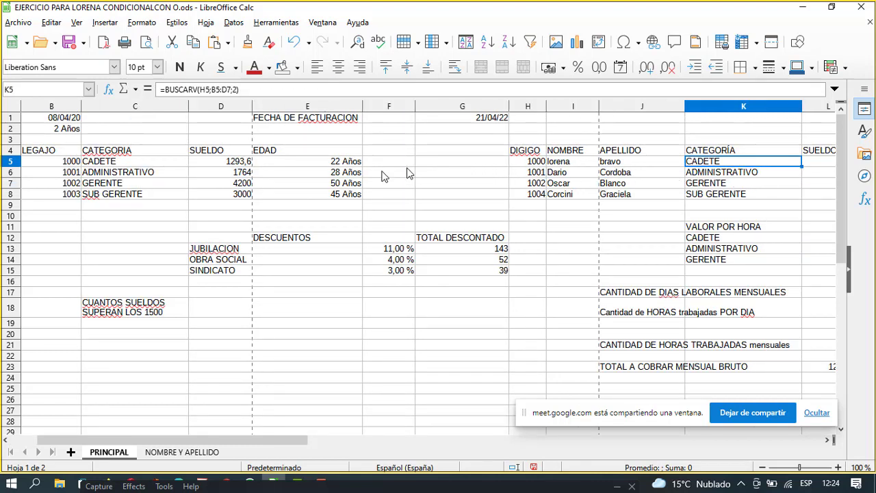
{"action": "left_click", "coordinate": [167, 166]}
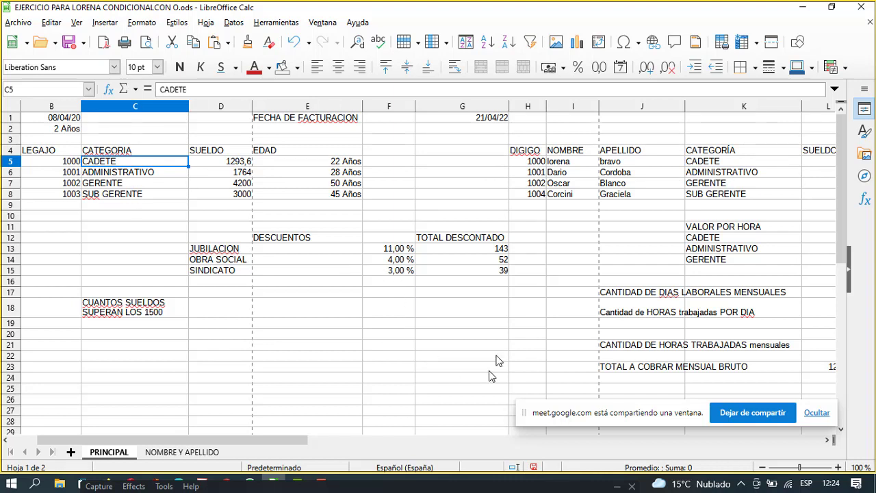
{"action": "left_click", "coordinate": [725, 163]}
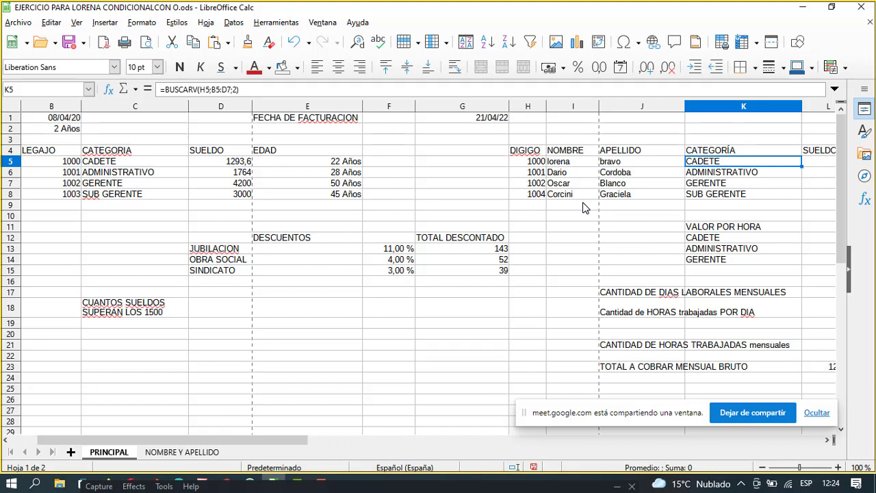
{"action": "left_click", "coordinate": [536, 163]}
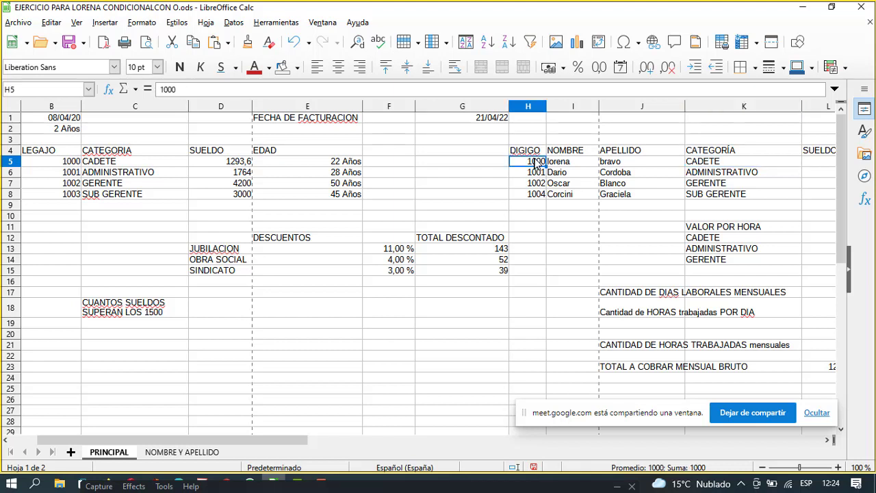
{"action": "left_click", "coordinate": [580, 166]}
{"action": "left_click", "coordinate": [625, 166]}
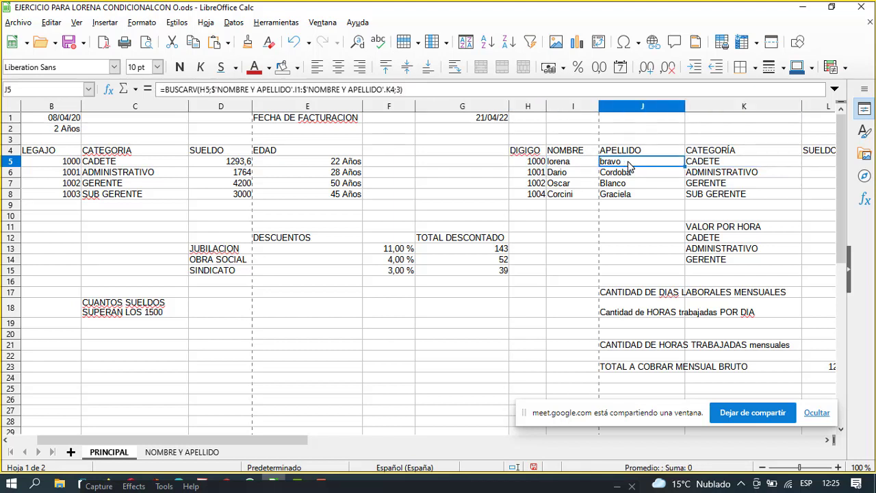
Open J5's surname lookup for editing, then cancel, leaving it unchanged.
{"action": "double_click", "coordinate": [624, 164]}
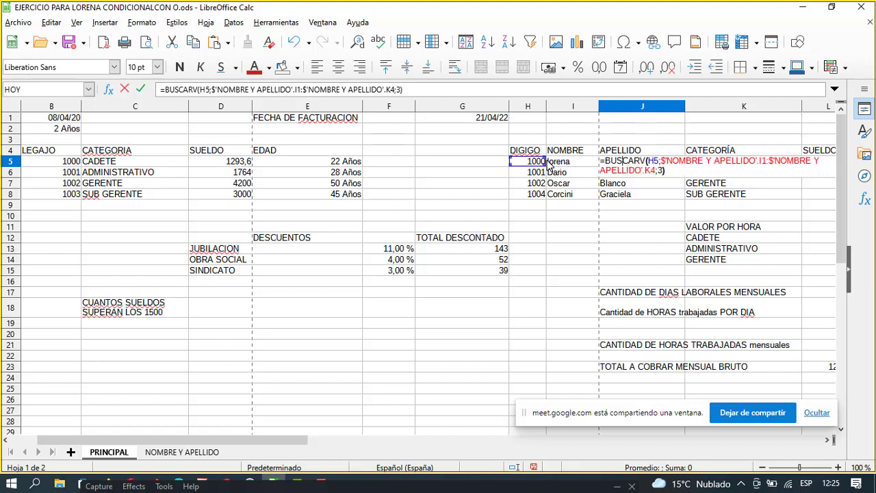
{"action": "left_click", "coordinate": [507, 166]}
{"action": "left_click", "coordinate": [529, 165]}
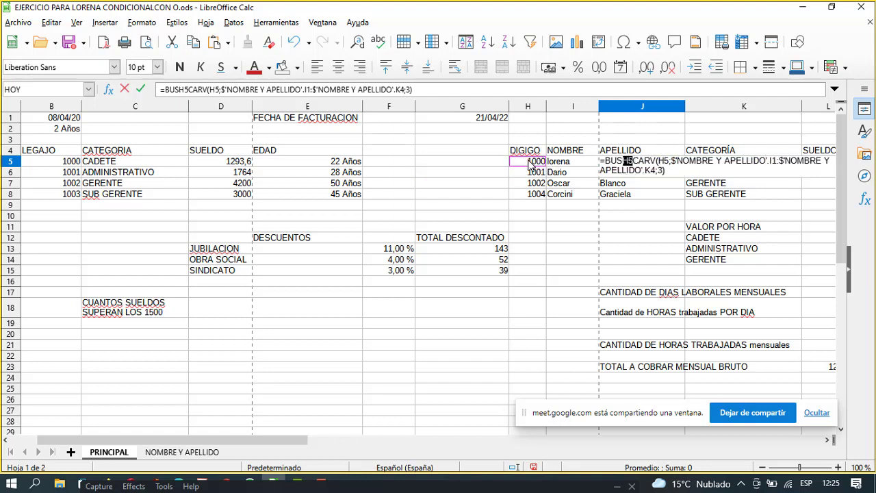
{"action": "key", "text": "Escape"}
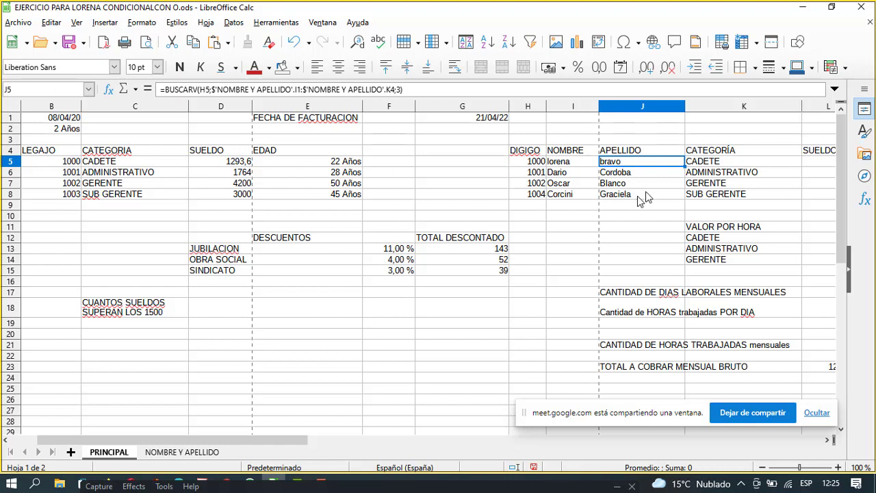
Inspect the BUSCARV formula in K5 and the code in H5, then minimise the workbook.
{"action": "left_click", "coordinate": [703, 164]}
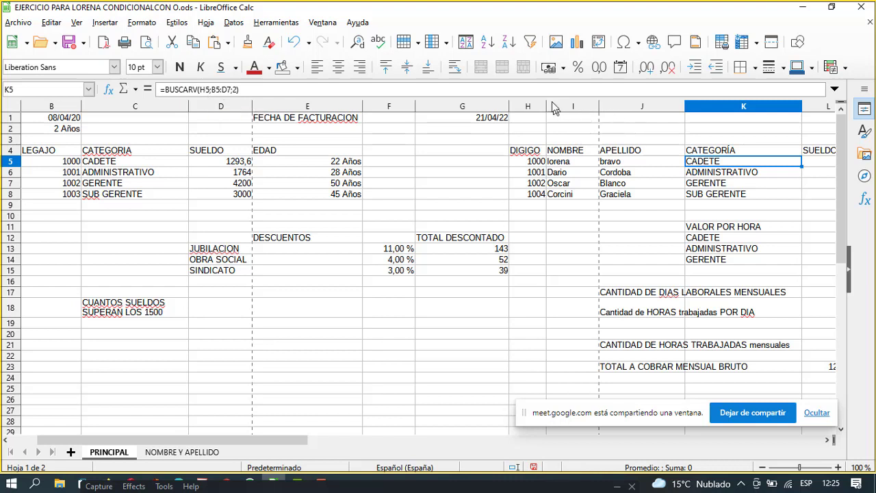
{"action": "left_click", "coordinate": [528, 167]}
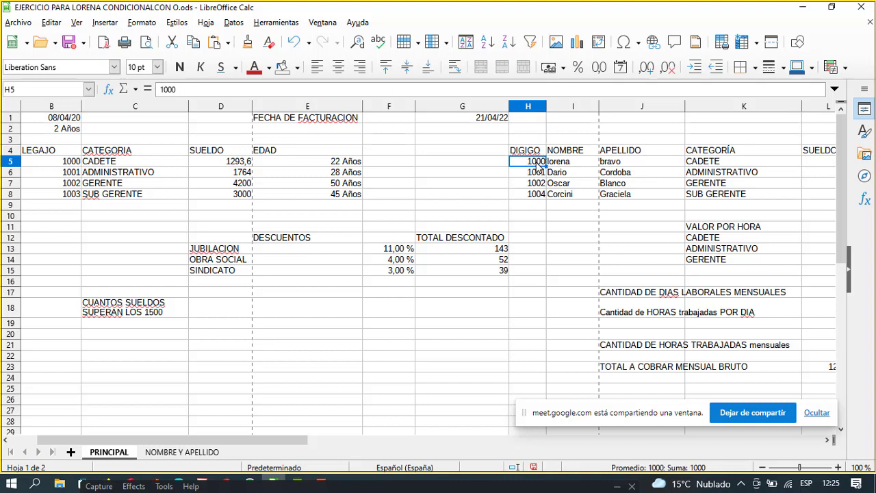
{"action": "left_click", "coordinate": [712, 167]}
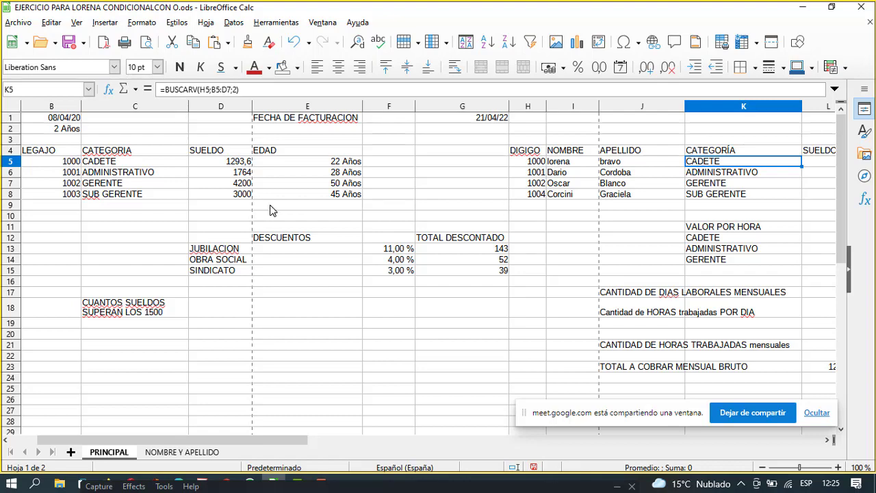
{"action": "left_click", "coordinate": [806, 8]}
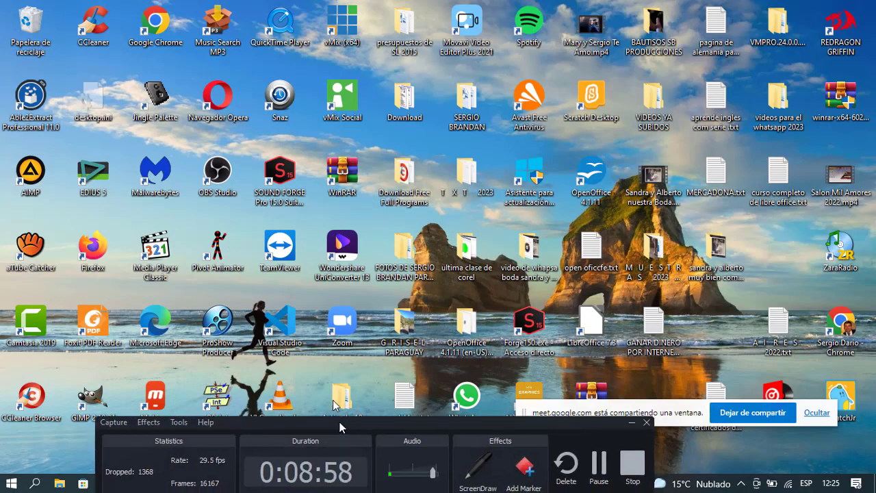
Cycle through Camtasia, Chrome and the Meet call, then bring the payroll workbook back to front.
{"action": "left_click", "coordinate": [298, 483]}
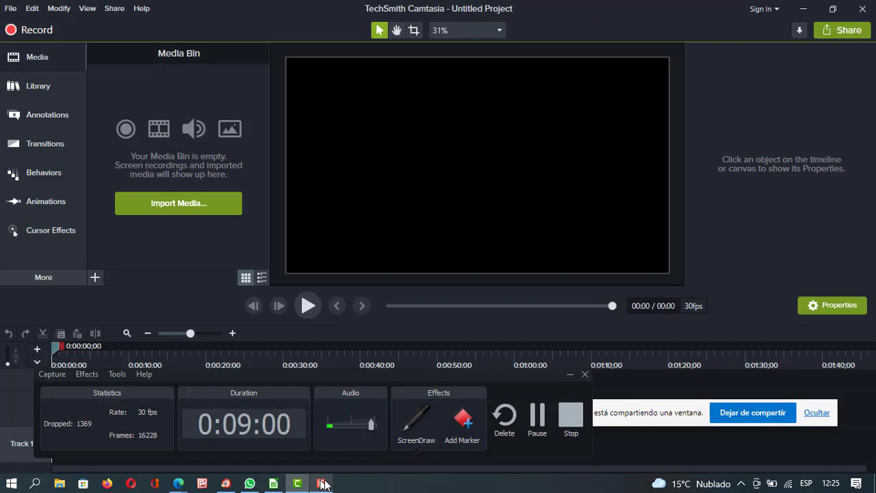
{"action": "left_click", "coordinate": [226, 483]}
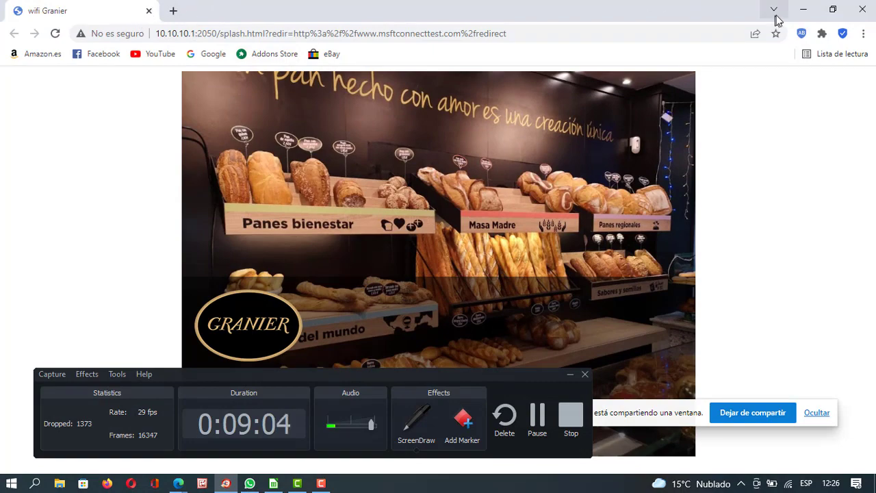
{"action": "left_click", "coordinate": [803, 9]}
{"action": "key", "text": "alt+Tab"}
{"action": "key", "text": "alt+Tab"}
{"action": "key", "text": "alt+Tab"}
{"action": "key", "text": "alt+Tab"}
{"action": "key", "text": "alt+Tab"}
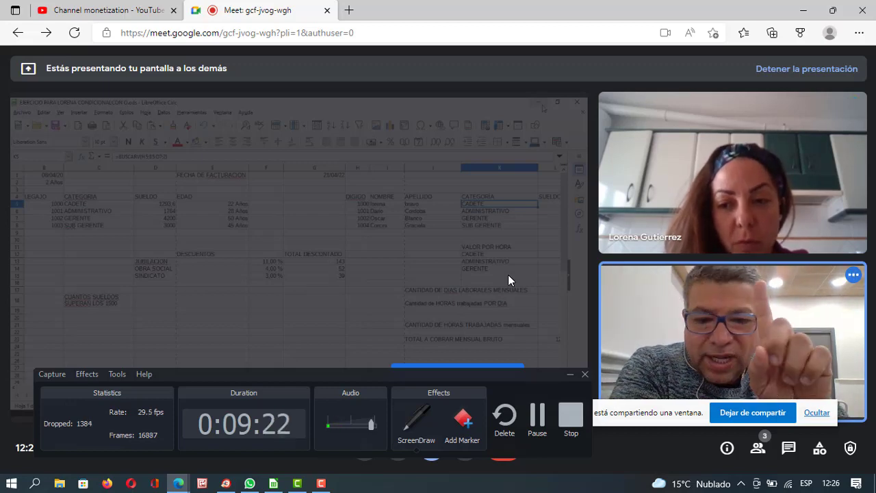
{"action": "left_click", "coordinate": [276, 484]}
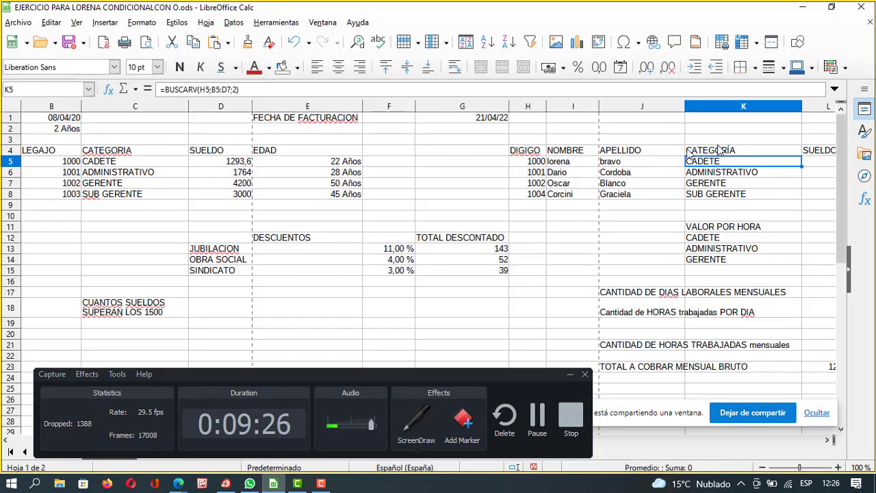
{"action": "left_click", "coordinate": [174, 92]}
{"action": "left_click_drag", "start_coordinate": [175, 91], "coordinate": [194, 93]}
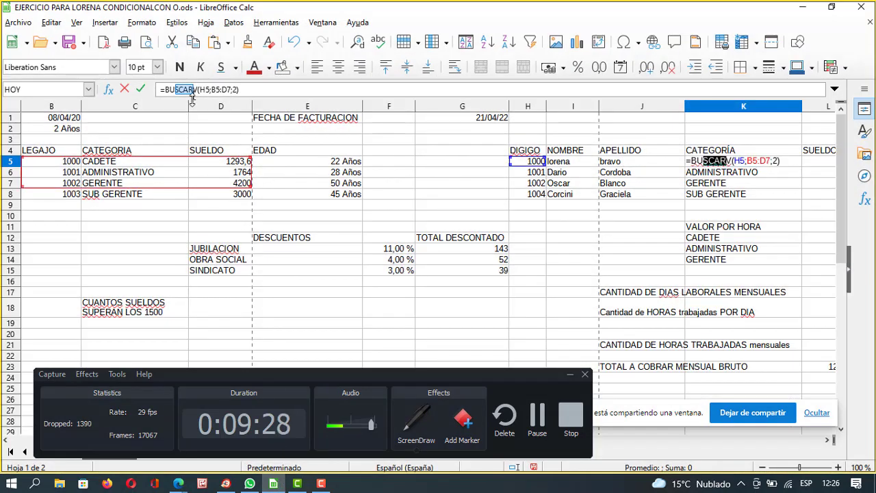
{"action": "left_click", "coordinate": [197, 89]}
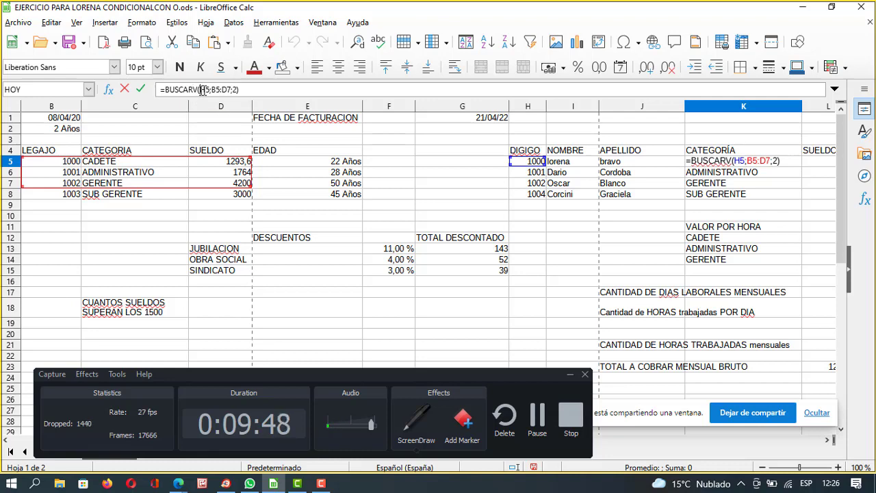
{"action": "left_click_drag", "start_coordinate": [202, 90], "coordinate": [232, 90]}
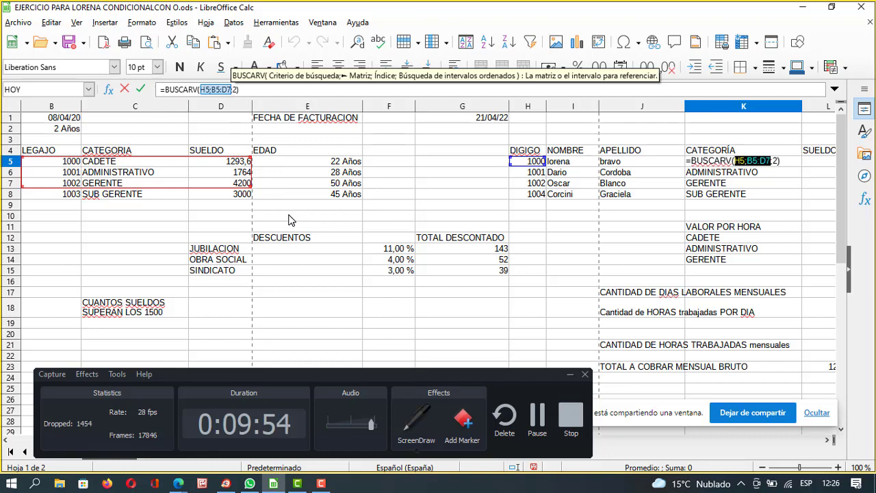
{"action": "left_click", "coordinate": [231, 90]}
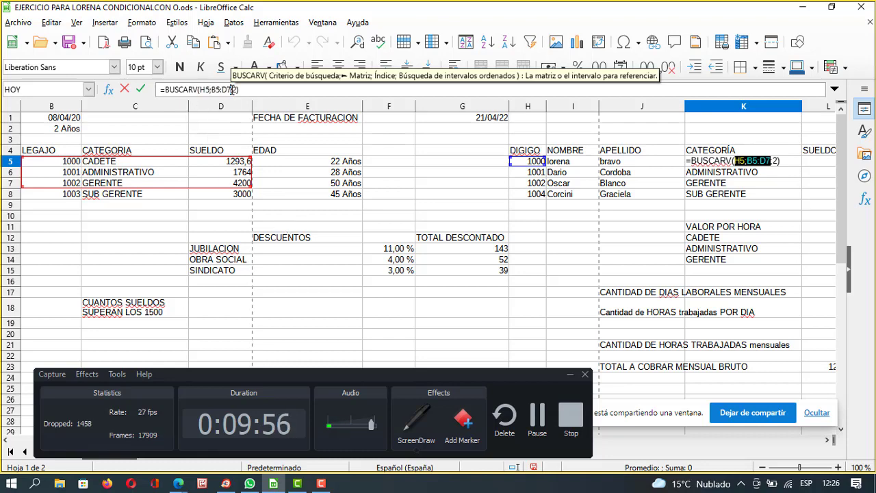
{"action": "left_click_drag", "start_coordinate": [211, 89], "coordinate": [233, 90]}
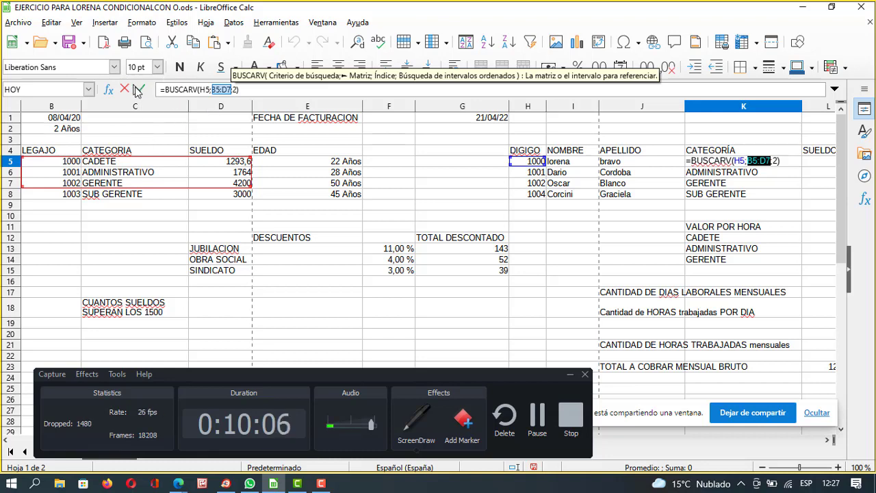
{"action": "left_click", "coordinate": [178, 484]}
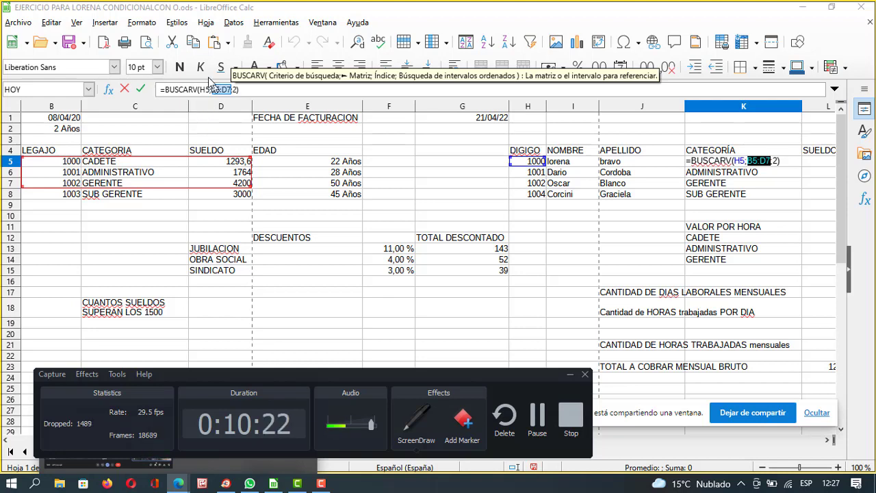
Highlight H5 inside K5's BUSCARV formula, then minimize Calc so the Meet call shows.
{"action": "left_click", "coordinate": [205, 90]}
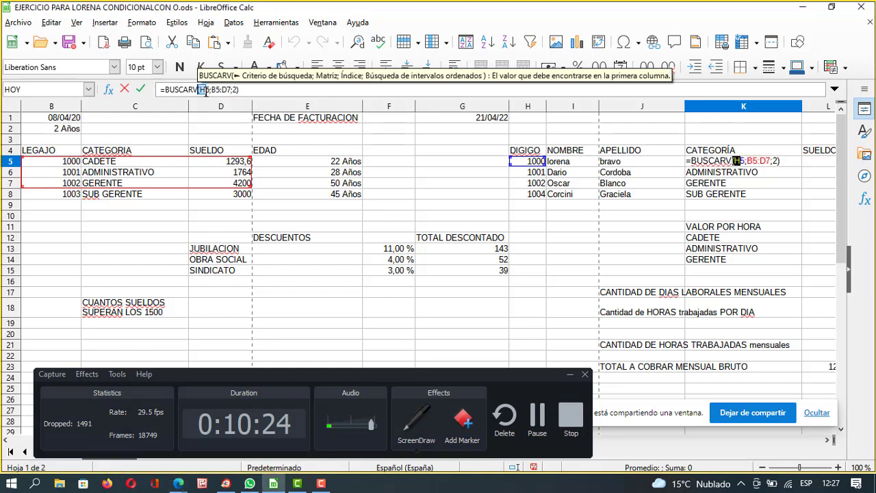
{"action": "double_click", "coordinate": [204, 89]}
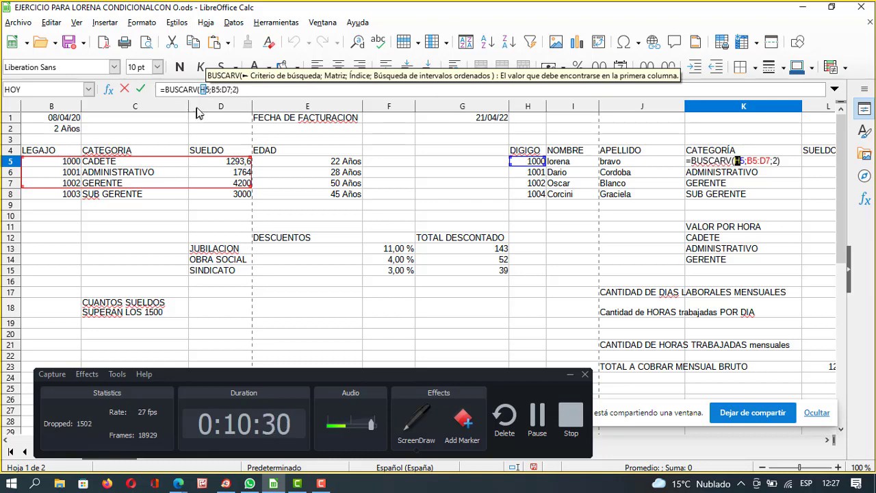
{"action": "left_click", "coordinate": [804, 8]}
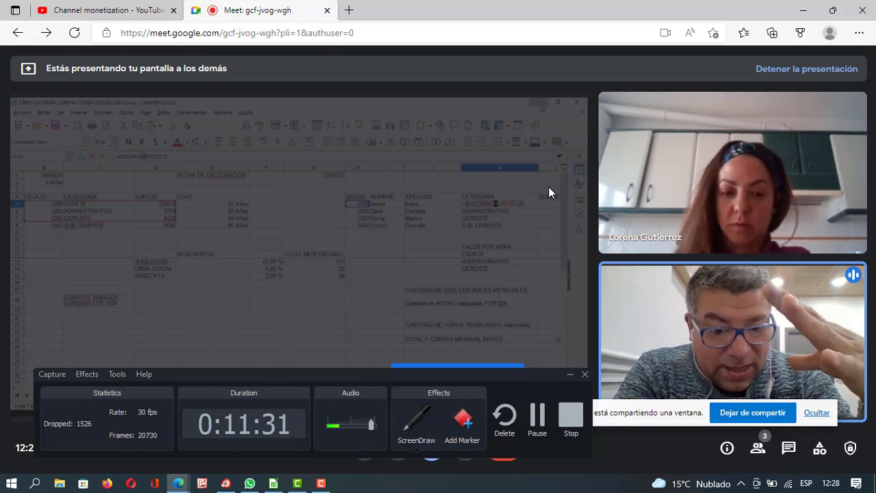
Restore the Calc payroll workbook from the taskbar, with K5's formula still being edited.
{"action": "left_click", "coordinate": [286, 484]}
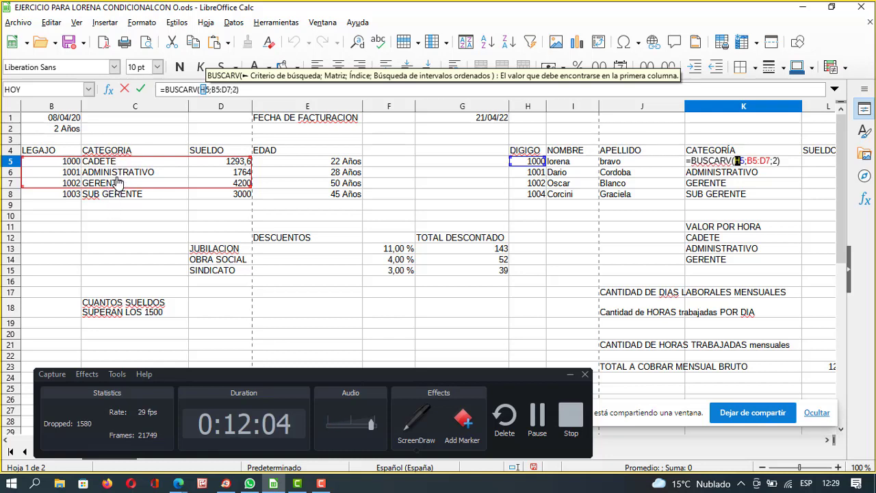
Commit =BUSCARV(H5;B5:D7;2) in K5 and change the H5 employee code to 1002.
{"action": "left_click", "coordinate": [234, 91]}
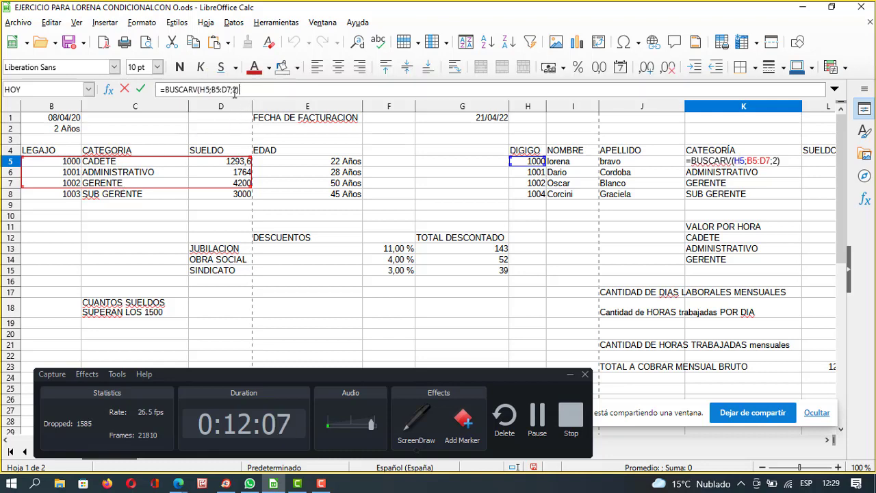
{"action": "key", "text": "Return"}
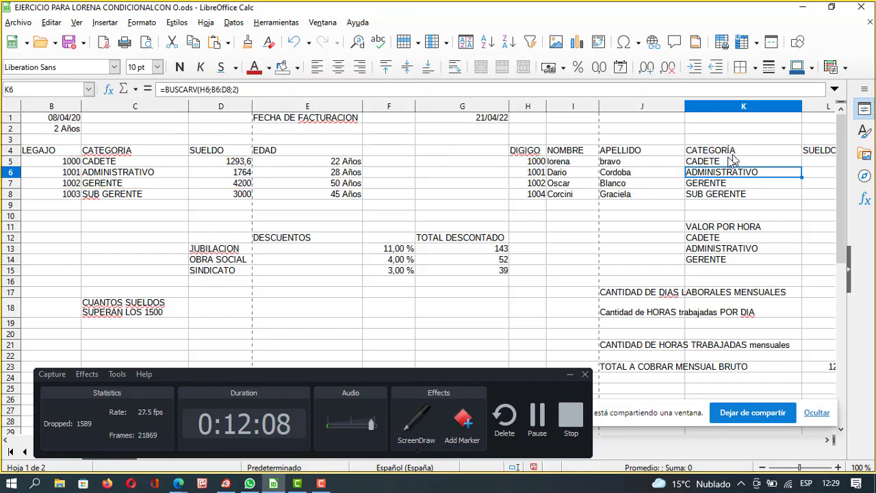
{"action": "key", "text": "Up"}
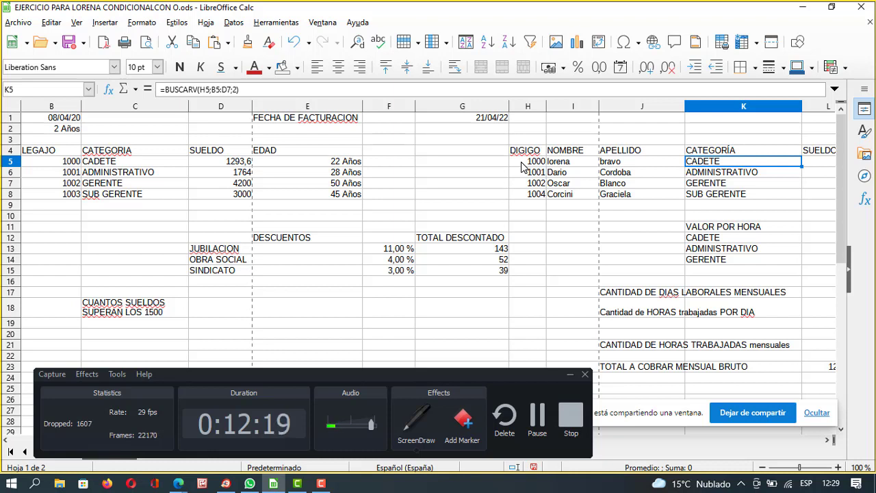
{"action": "double_click", "coordinate": [541, 162]}
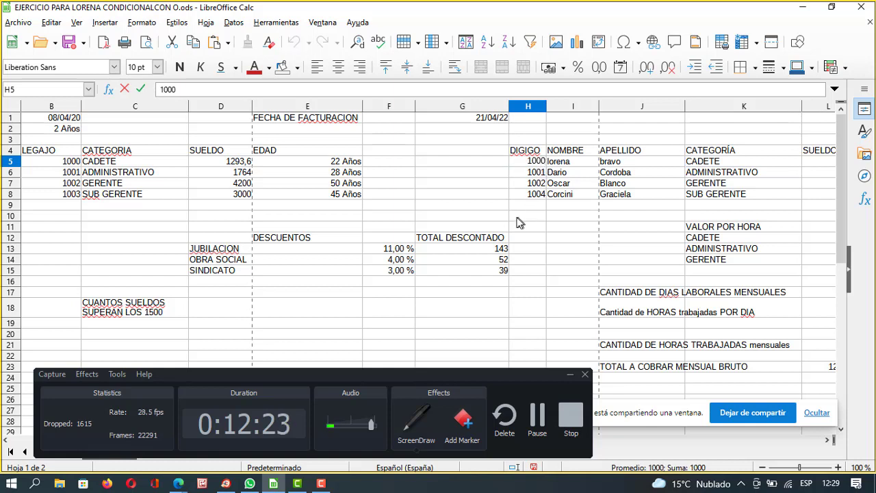
{"action": "key", "text": "BackSpace"}
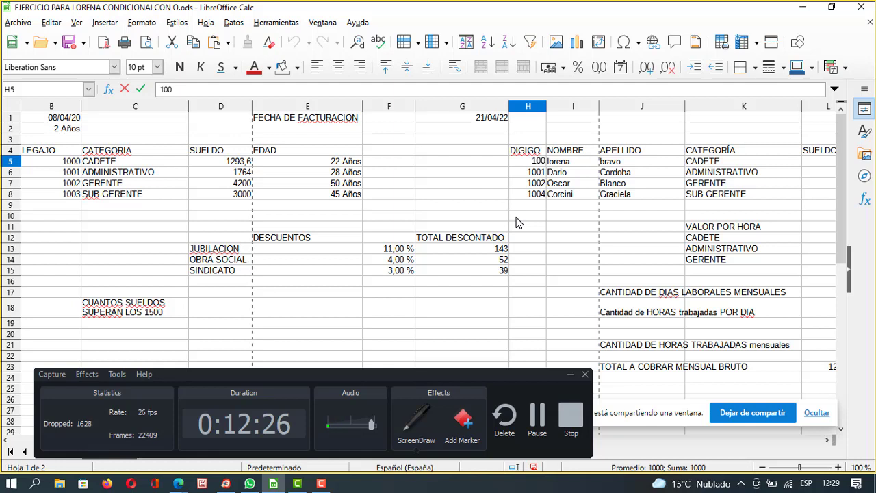
{"action": "type", "text": "2"}
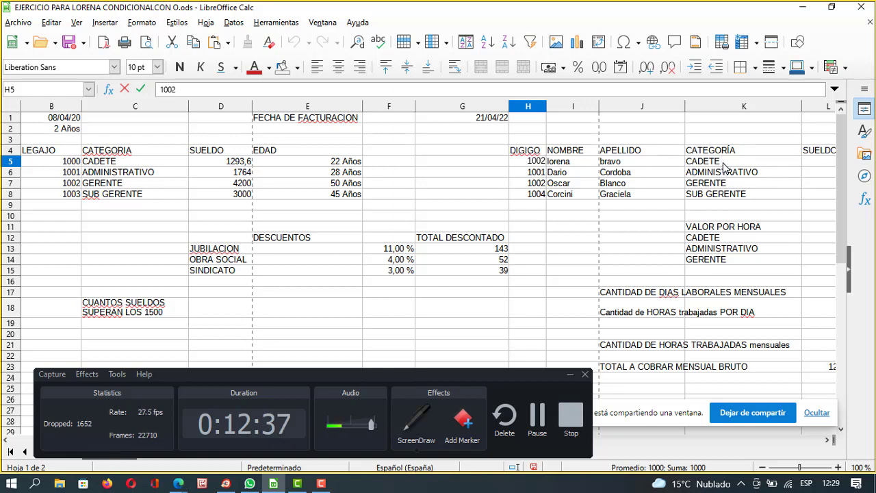
{"action": "key", "text": "Return"}
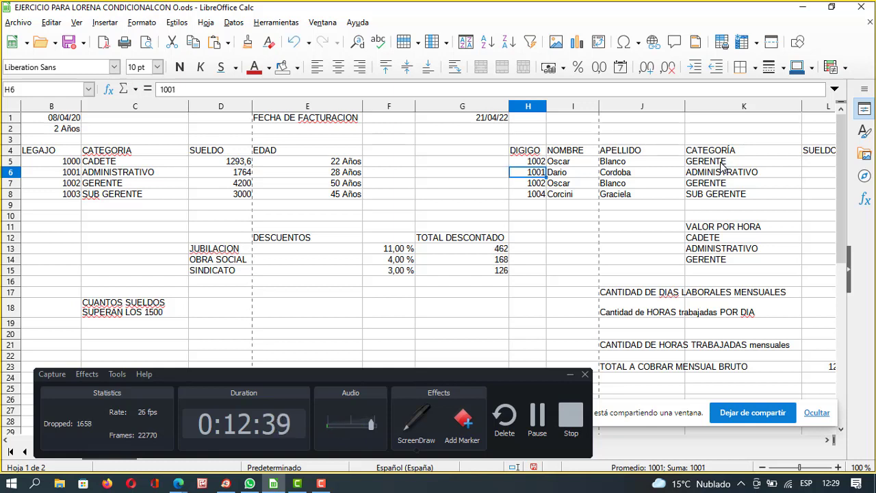
Retype the H5 code as 1001 and select the extra employee rows H6:K9.
{"action": "left_click", "coordinate": [536, 163]}
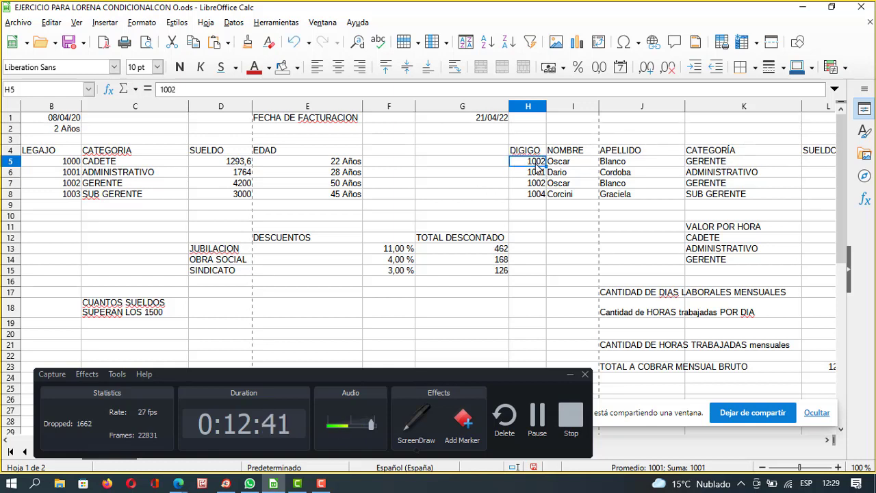
{"action": "double_click", "coordinate": [545, 162]}
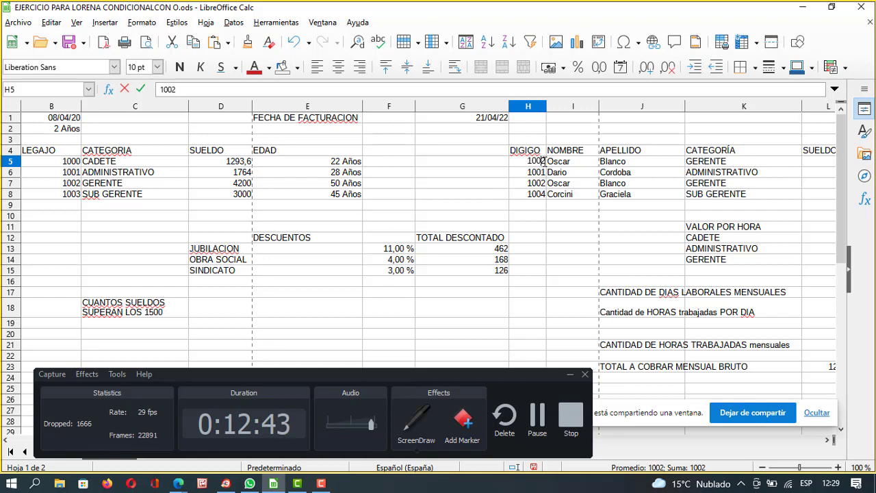
{"action": "key", "text": "BackSpace"}
{"action": "type", "text": "1"}
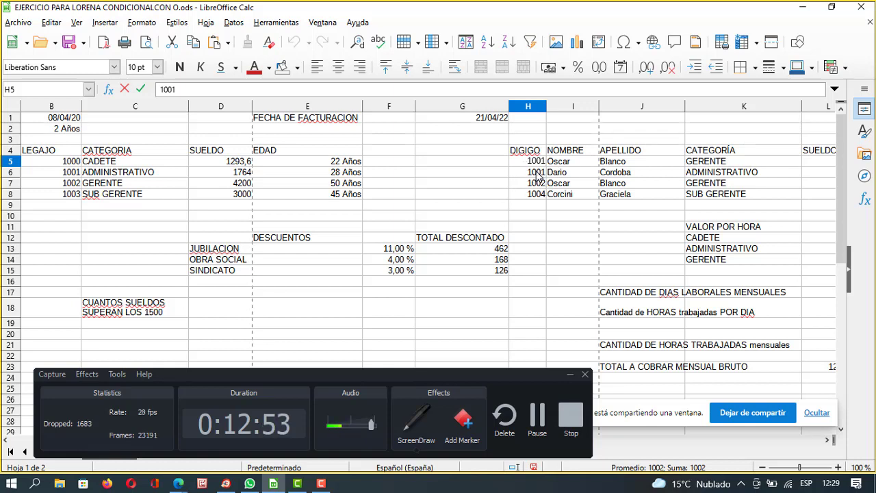
{"action": "left_click_drag", "start_coordinate": [538, 173], "coordinate": [697, 208]}
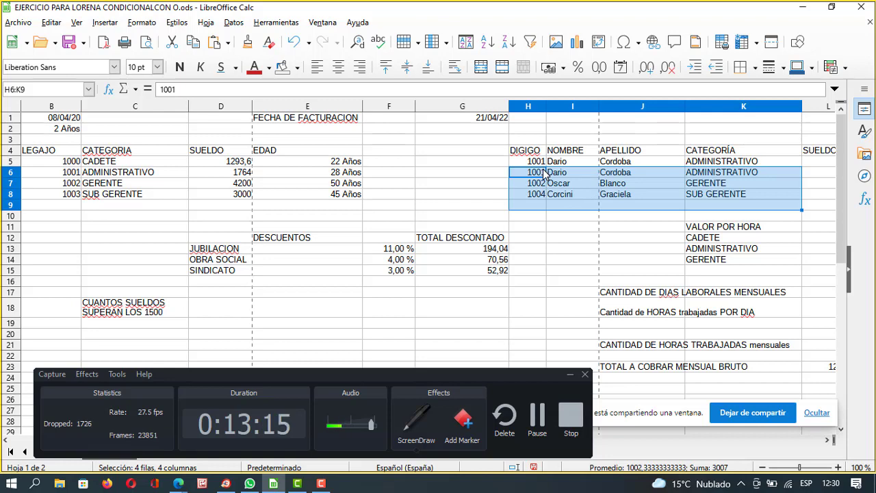
Clear H6:K9, set the H5 code back to 1000, then minimize Calc to show the call.
{"action": "key", "text": "Delete"}
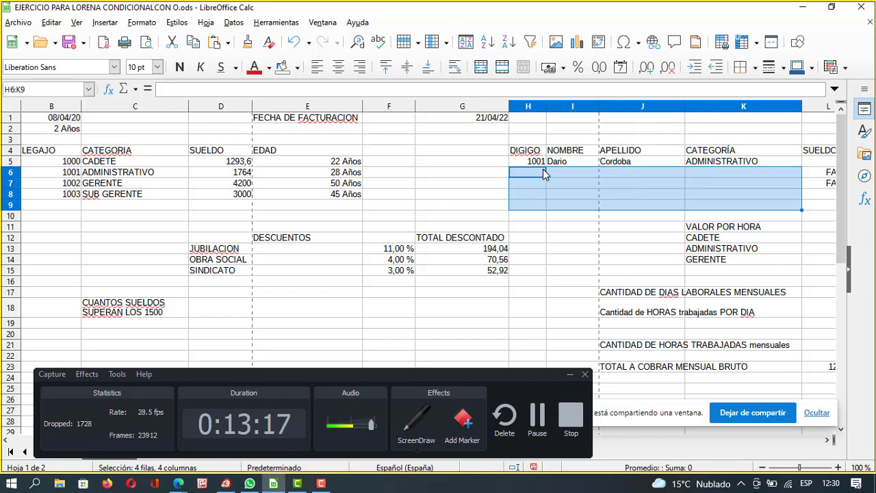
{"action": "left_click_drag", "start_coordinate": [541, 161], "coordinate": [699, 166]}
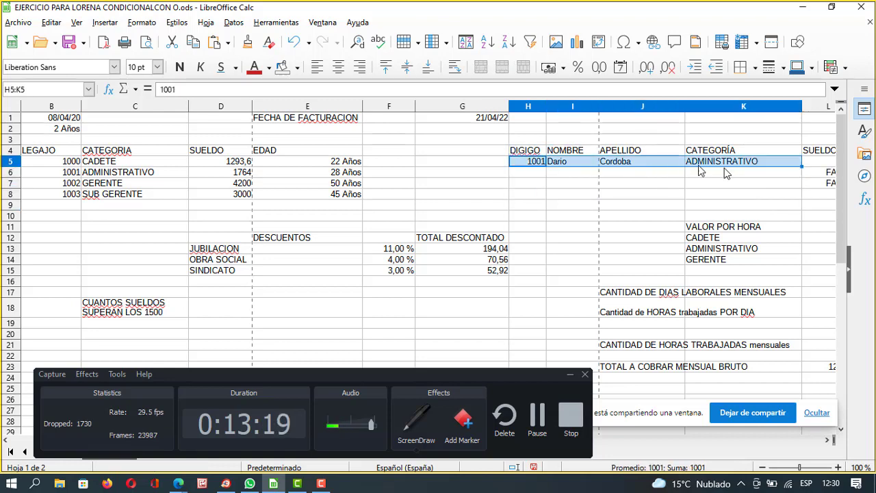
{"action": "left_click", "coordinate": [536, 163]}
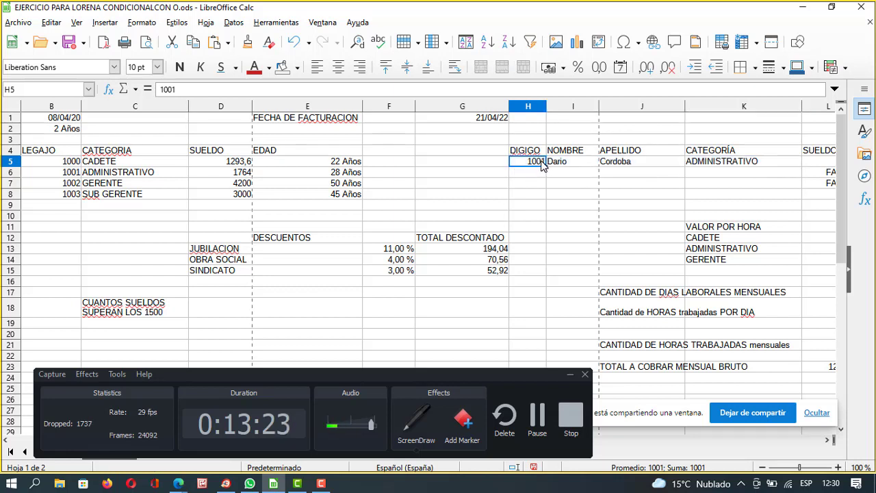
{"action": "double_click", "coordinate": [541, 165]}
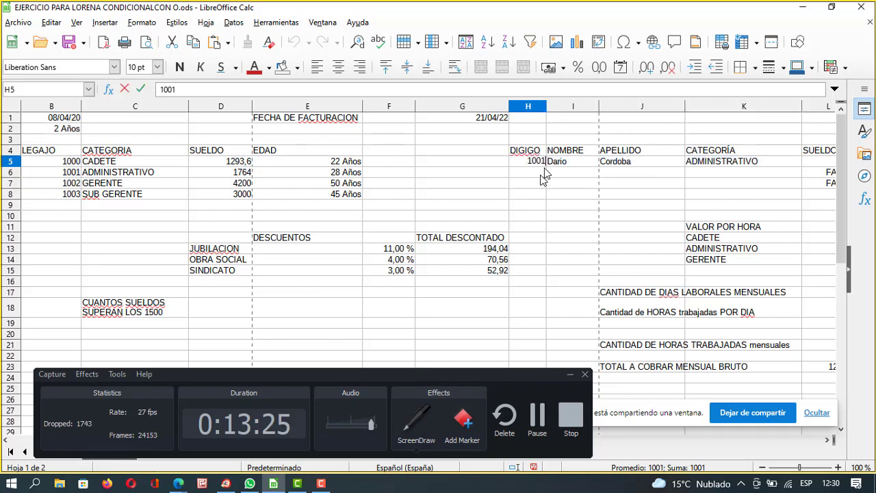
{"action": "type", "text": "1000"}
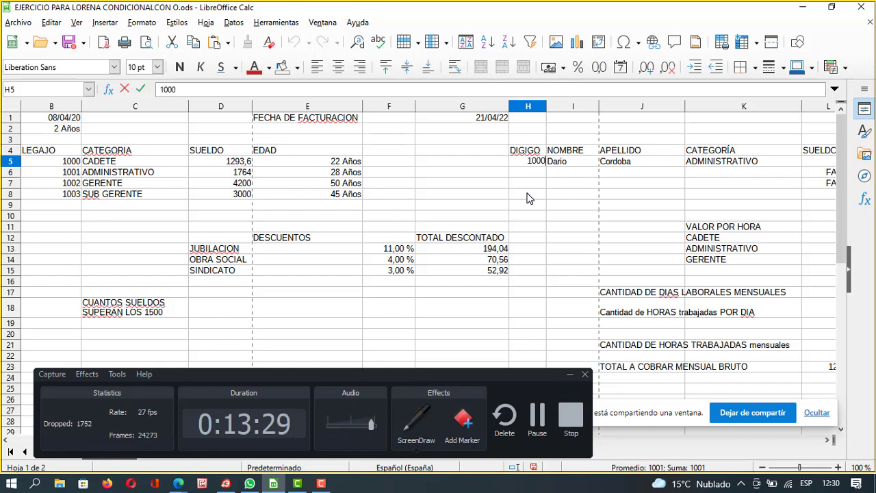
{"action": "key", "text": "Return"}
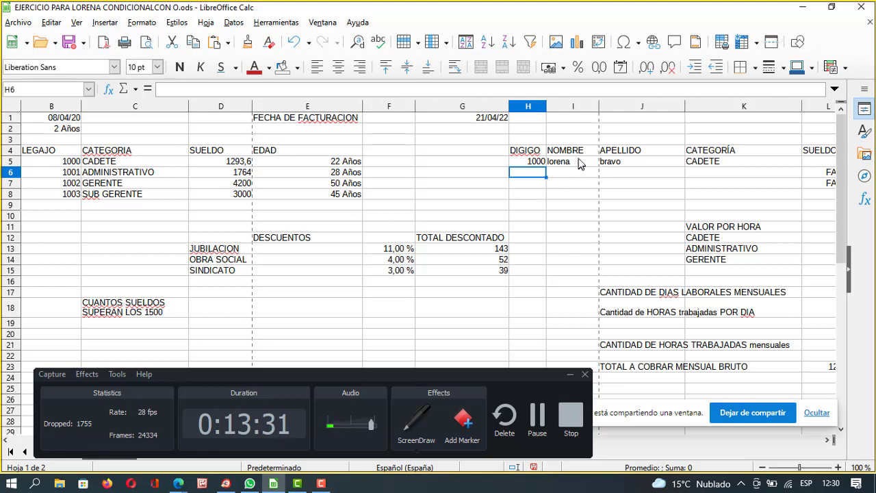
{"action": "left_click", "coordinate": [540, 163]}
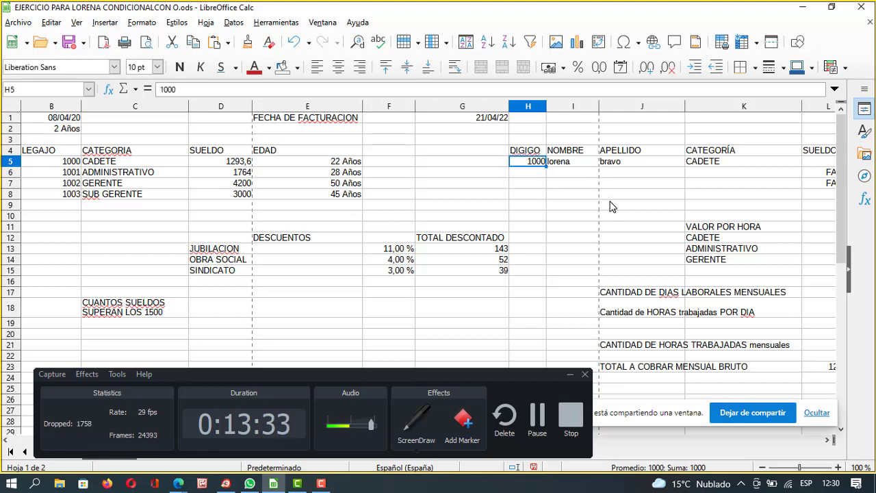
{"action": "left_click", "coordinate": [804, 7]}
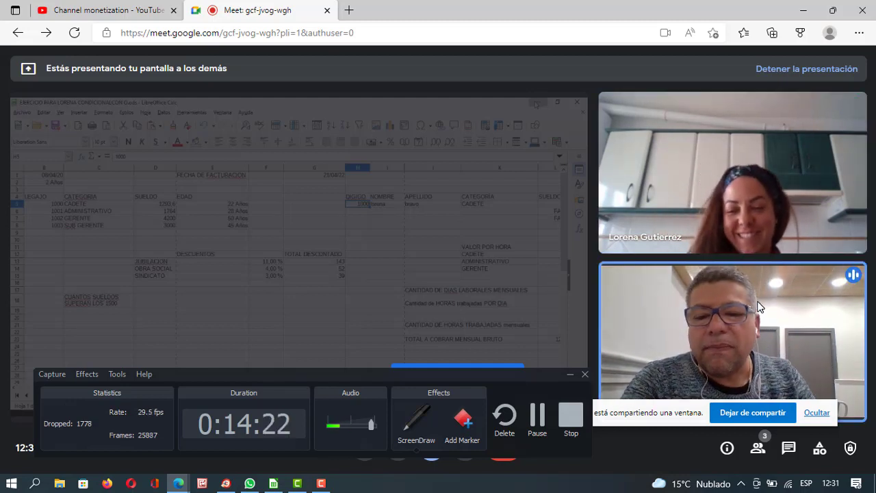
Set H5 to 1001 and paste the four employee records into H5:K8.
{"action": "left_click", "coordinate": [274, 484]}
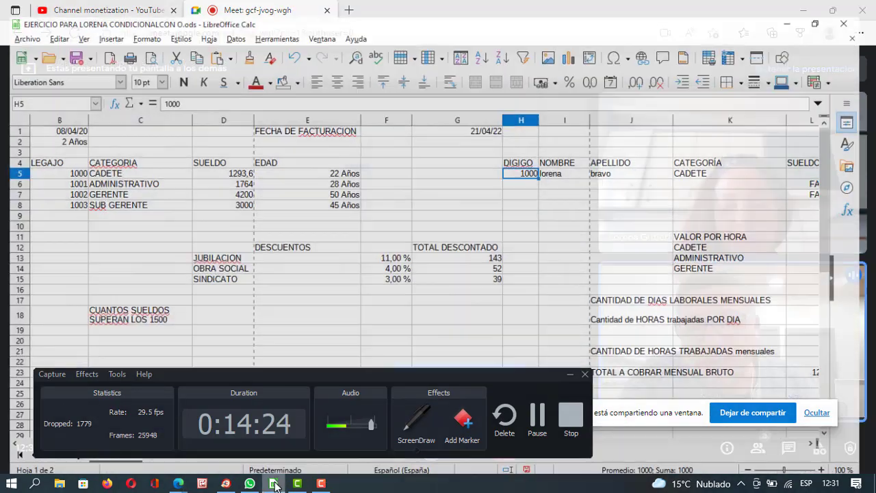
{"action": "left_click", "coordinate": [541, 173]}
{"action": "key", "text": "Up"}
{"action": "type", "text": "1001"}
{"action": "key", "text": "alt+Return"}
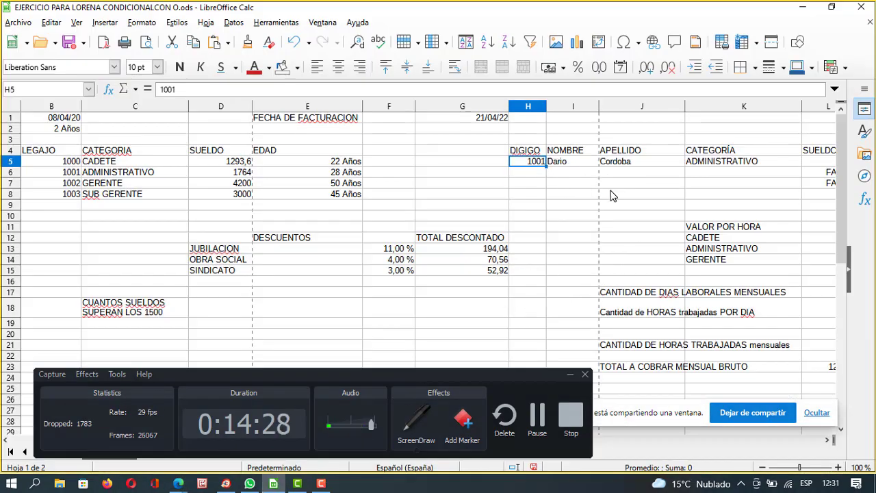
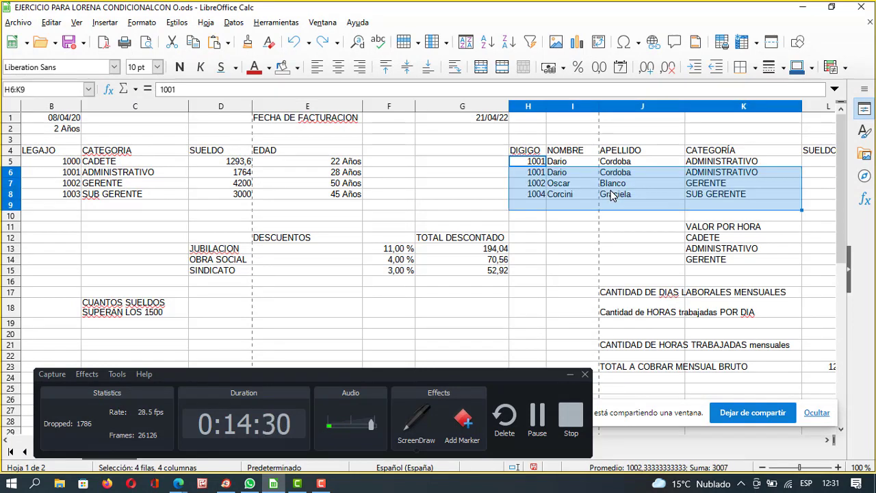
{"action": "left_click", "coordinate": [579, 227]}
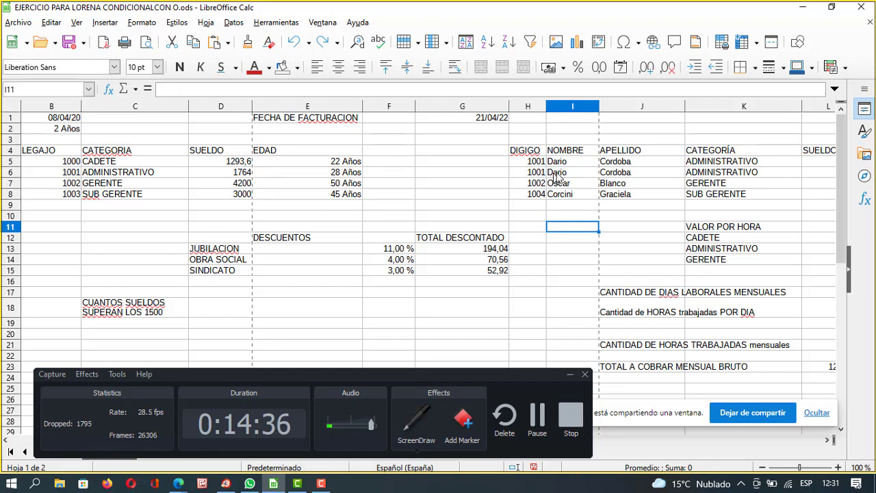
{"action": "left_click", "coordinate": [743, 175]}
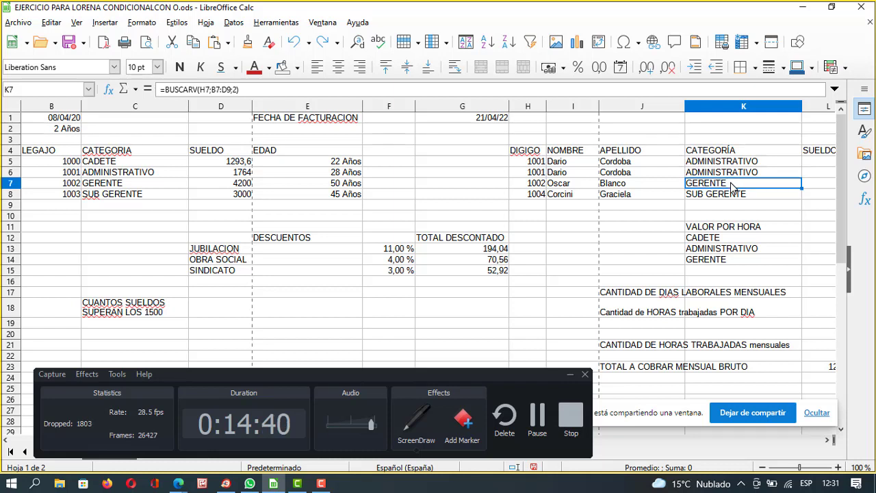
{"action": "left_click", "coordinate": [732, 183]}
{"action": "left_click", "coordinate": [541, 172]}
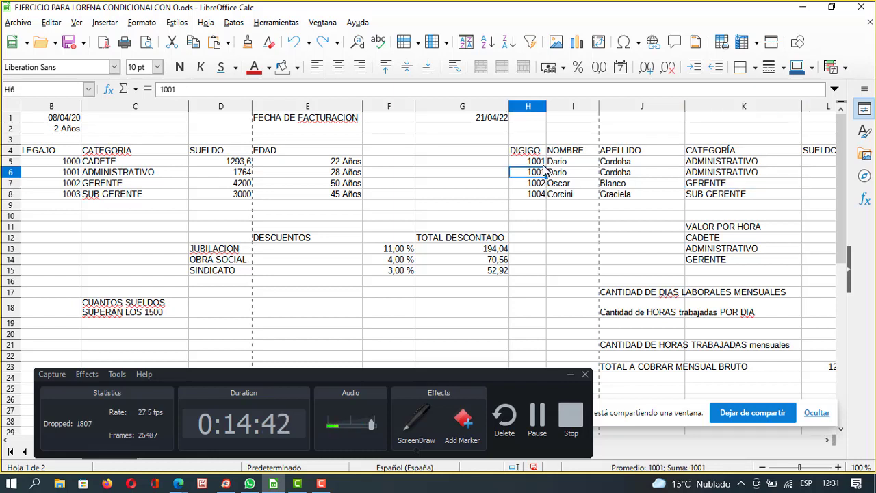
{"action": "left_click", "coordinate": [741, 174]}
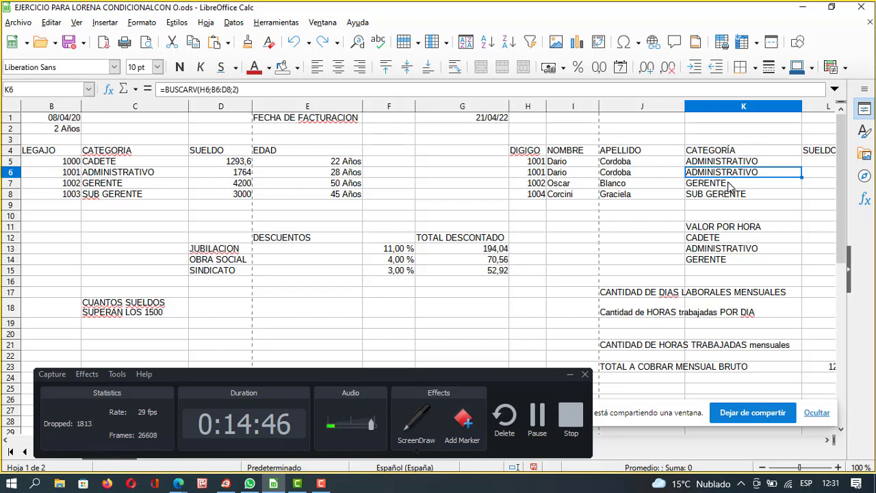
{"action": "left_click", "coordinate": [728, 186]}
{"action": "left_click", "coordinate": [725, 196]}
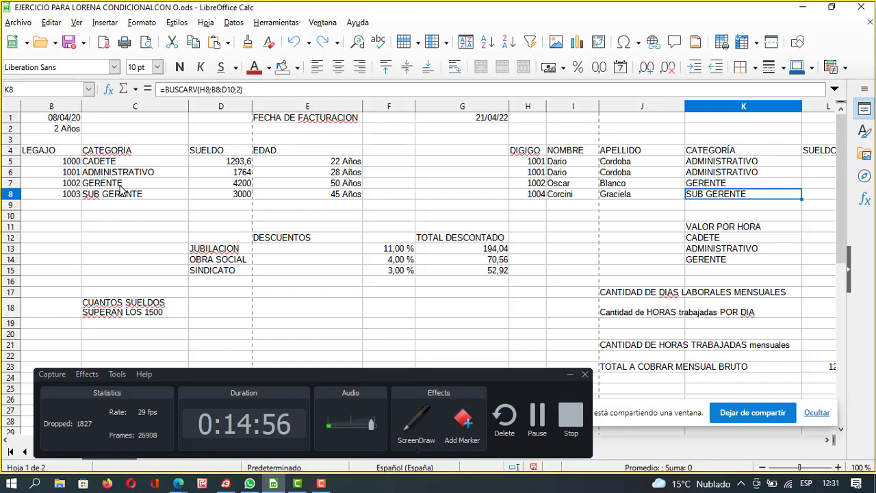
{"action": "left_click", "coordinate": [803, 7]}
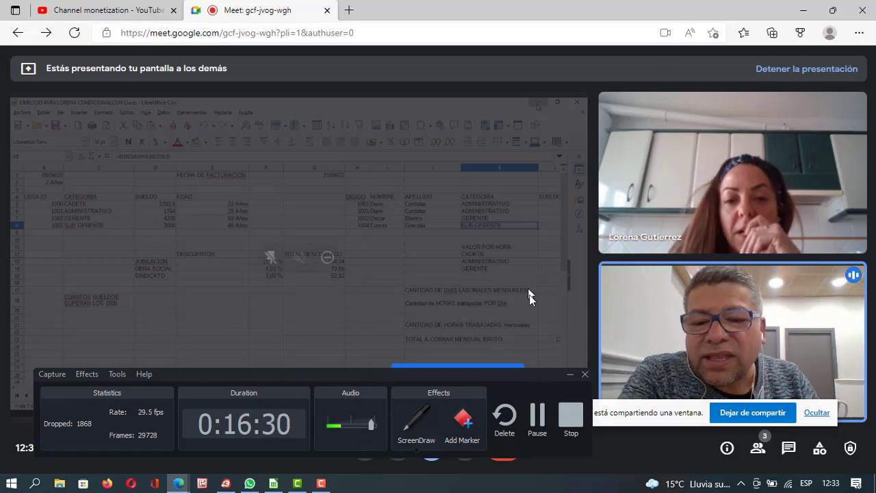
{"action": "left_click", "coordinate": [267, 485]}
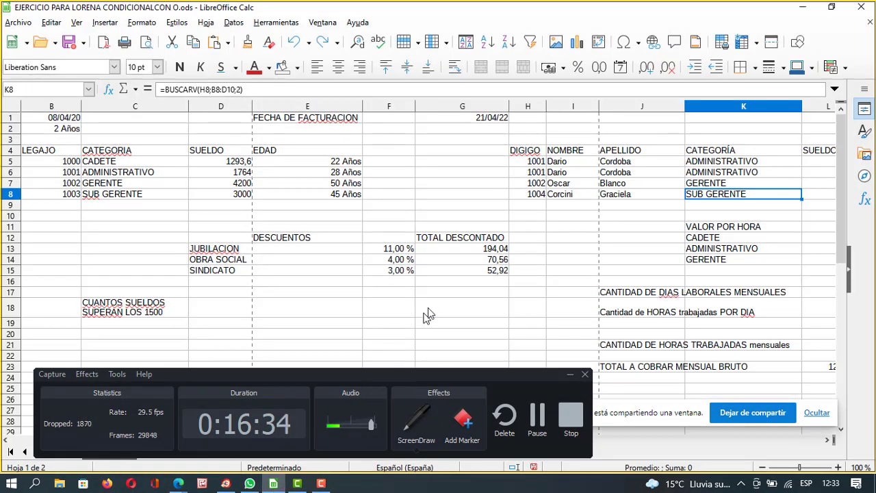
Examine K5's BUSCARV formula, highlighting H5 and the table range, then minimize Calc for the call.
{"action": "left_click", "coordinate": [706, 162]}
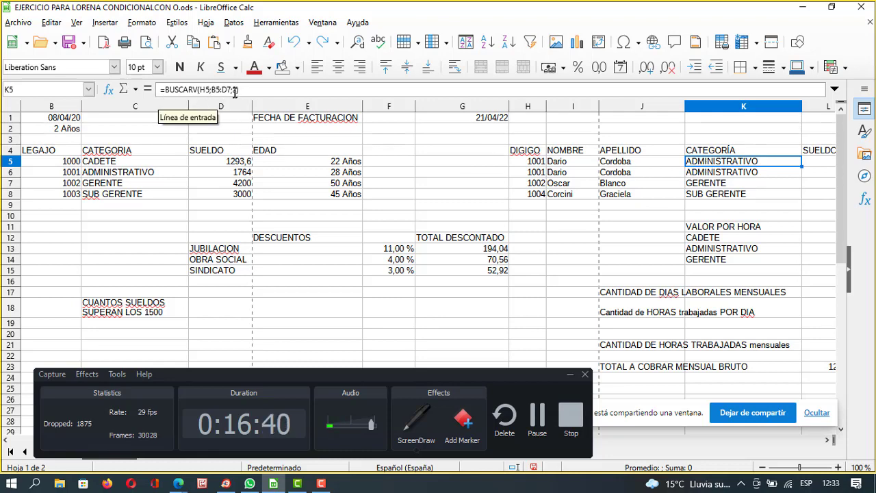
{"action": "left_click", "coordinate": [211, 90]}
{"action": "double_click", "coordinate": [206, 90]}
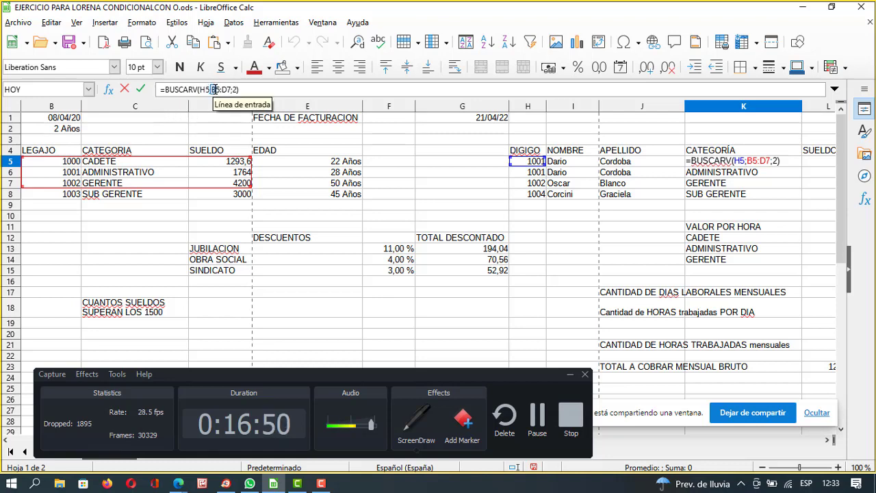
{"action": "left_click", "coordinate": [213, 89]}
{"action": "left_click_drag", "start_coordinate": [212, 89], "coordinate": [241, 89]}
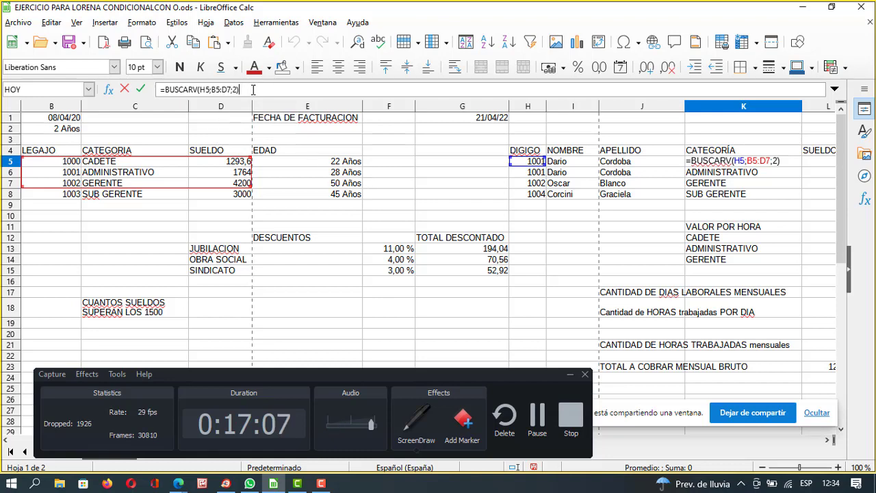
{"action": "left_click", "coordinate": [805, 8]}
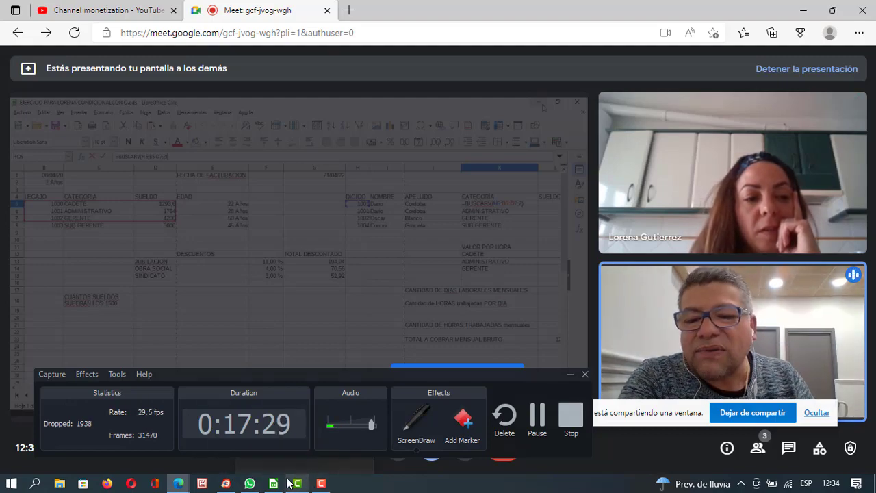
Restore Calc and reopen K5, selecting its entire formula text.
{"action": "left_click", "coordinate": [272, 483]}
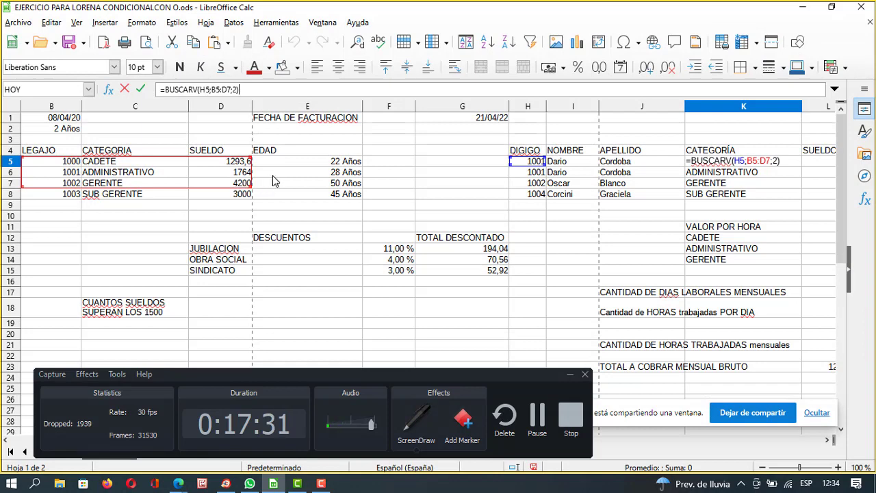
{"action": "left_click", "coordinate": [784, 179]}
{"action": "left_click", "coordinate": [775, 163]}
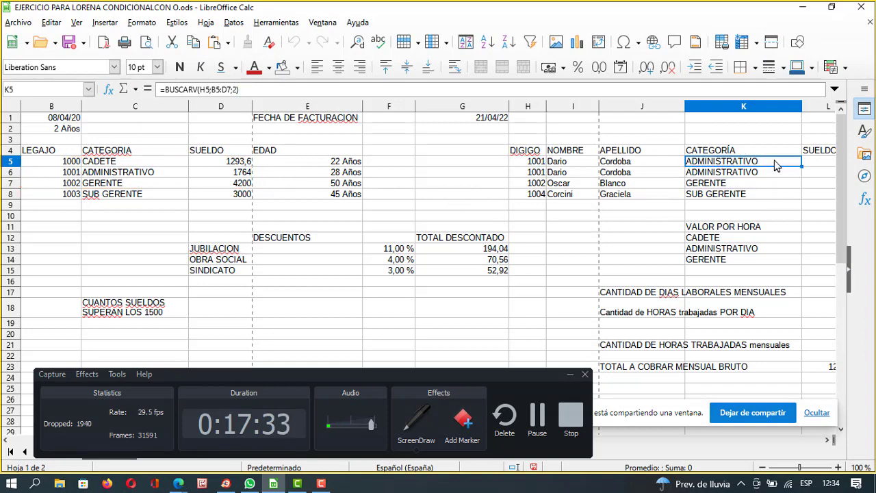
{"action": "double_click", "coordinate": [774, 163]}
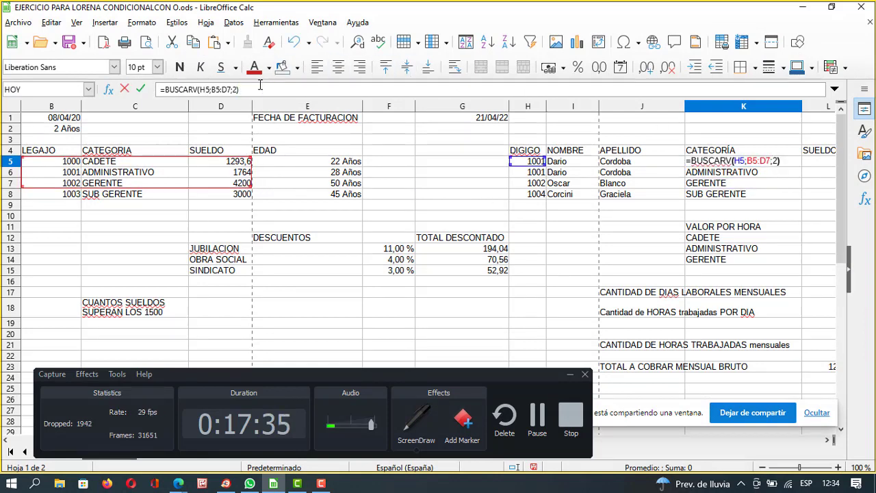
{"action": "left_click_drag", "start_coordinate": [261, 87], "coordinate": [137, 73]}
Replace K5's formula with a new =BUSCARV( lookup using H5 as the search value.
{"action": "key", "text": "BackSpace"}
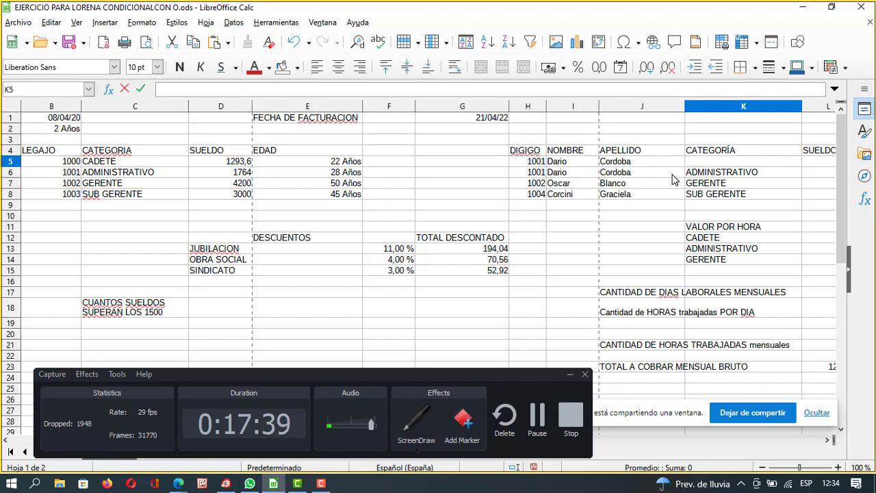
{"action": "type", "text": "="}
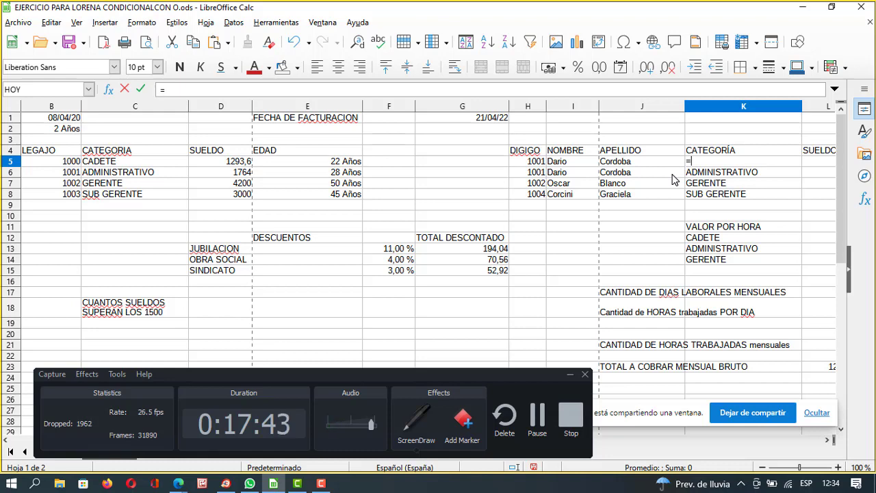
{"action": "type", "text": "BUECARV("}
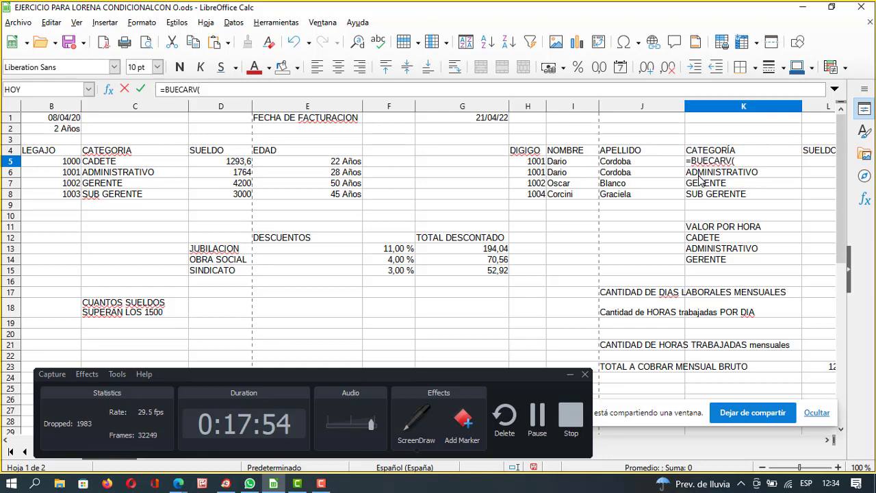
{"action": "key", "text": "BackSpace"}
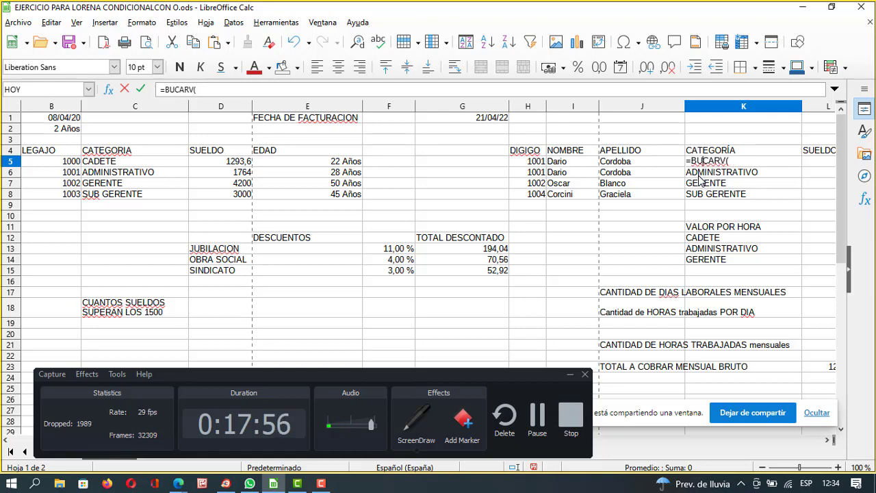
{"action": "type", "text": "S"}
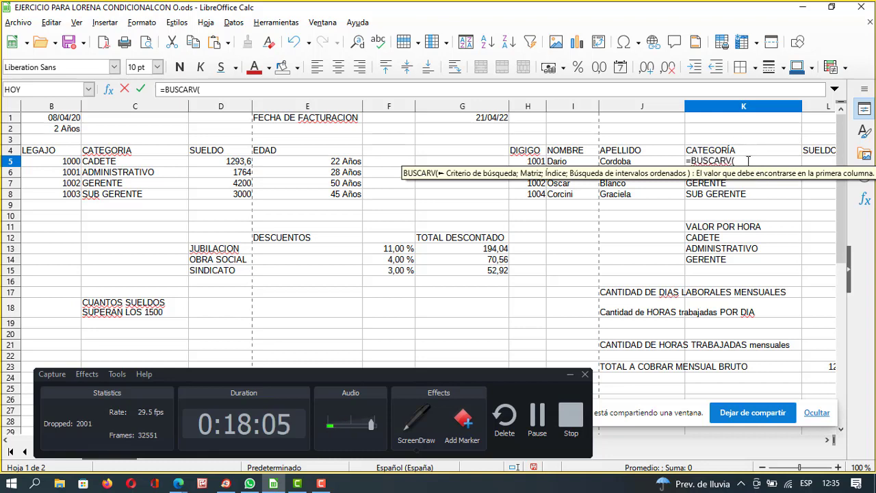
{"action": "left_click", "coordinate": [534, 162]}
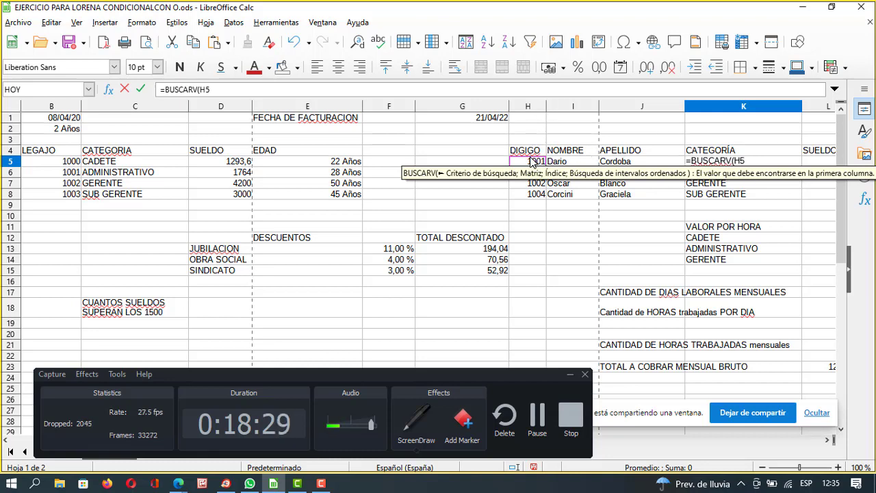
Complete and commit K5 as =BUSCARV(H5;B5:E8;2), which shows ADMINISTRATIVO.
{"action": "type", "text": ";"}
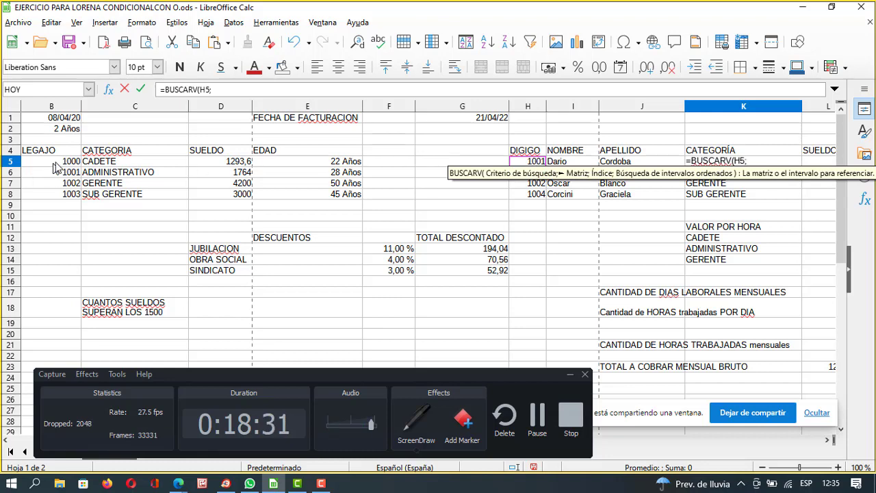
{"action": "left_click_drag", "start_coordinate": [60, 165], "coordinate": [317, 197]}
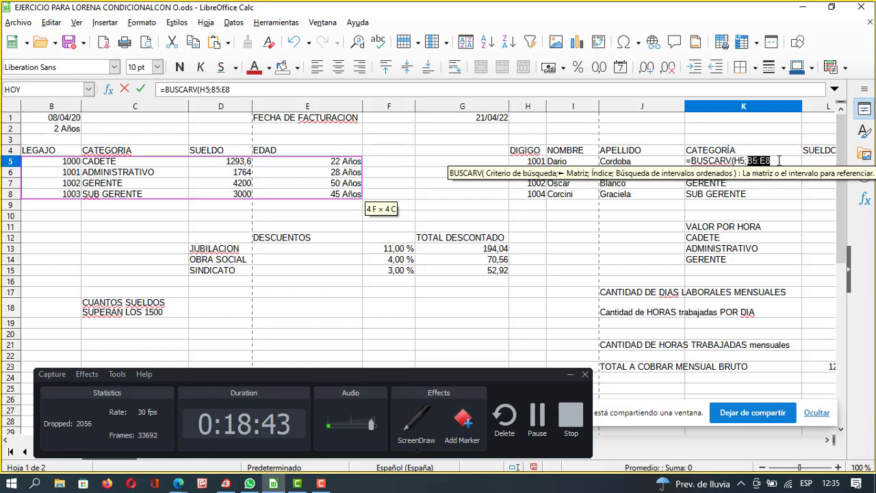
{"action": "left_click", "coordinate": [779, 161]}
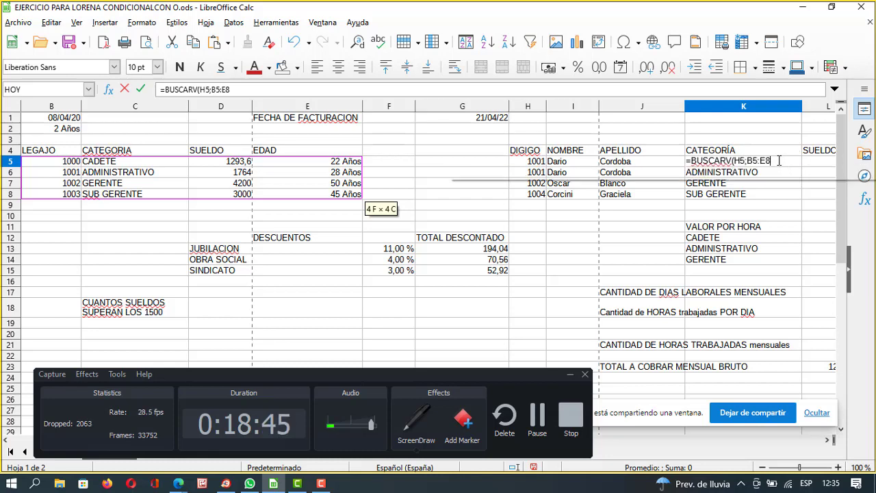
{"action": "type", "text": ";"}
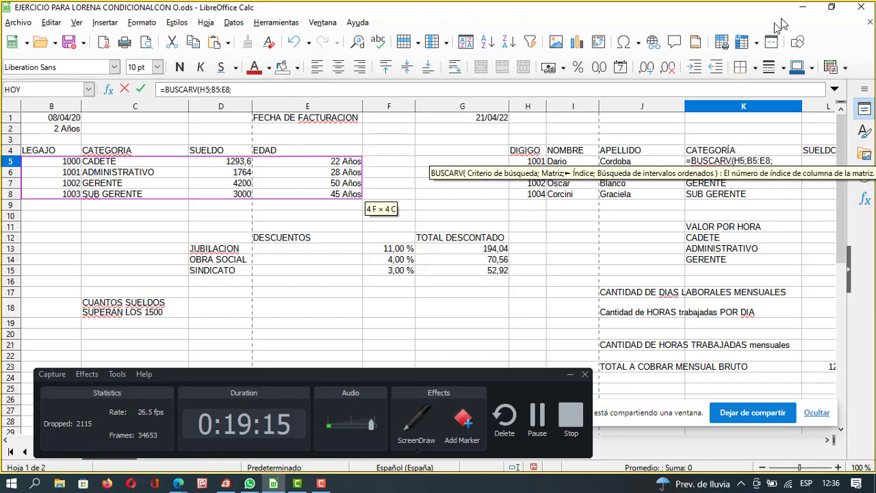
{"action": "left_click", "coordinate": [803, 7]}
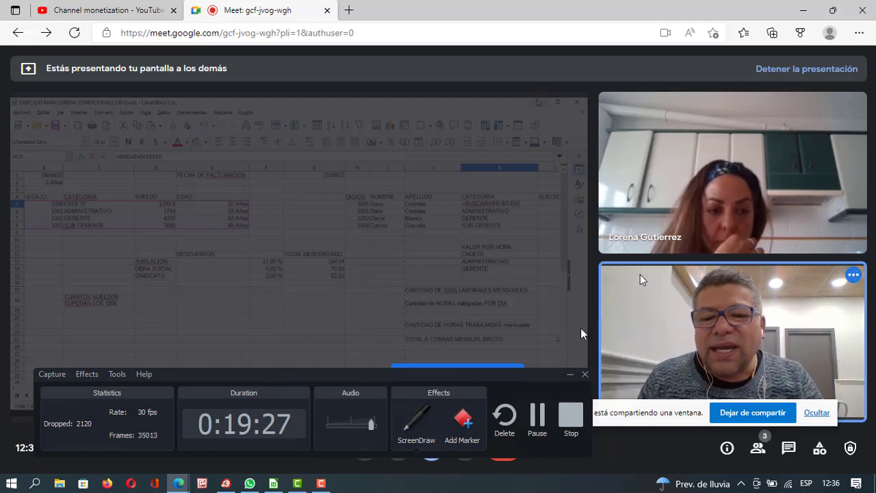
{"action": "key", "text": "alt+Tab"}
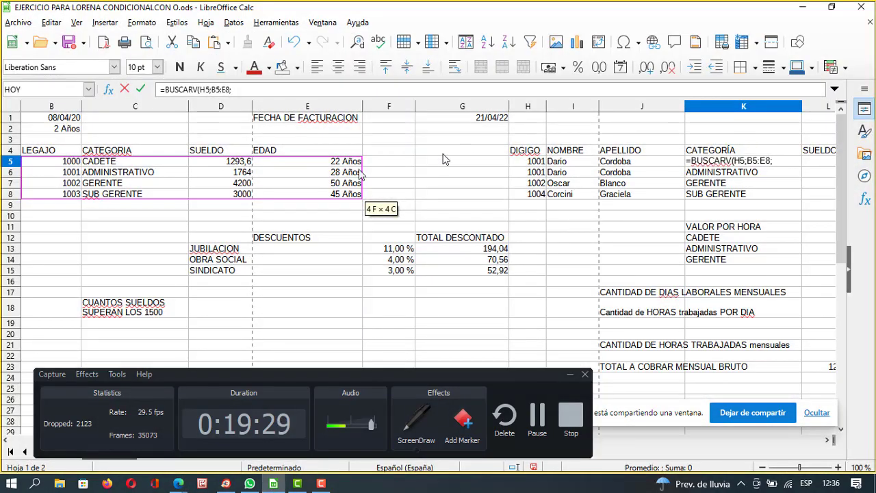
{"action": "left_click", "coordinate": [266, 90]}
{"action": "type", "text": "2"}
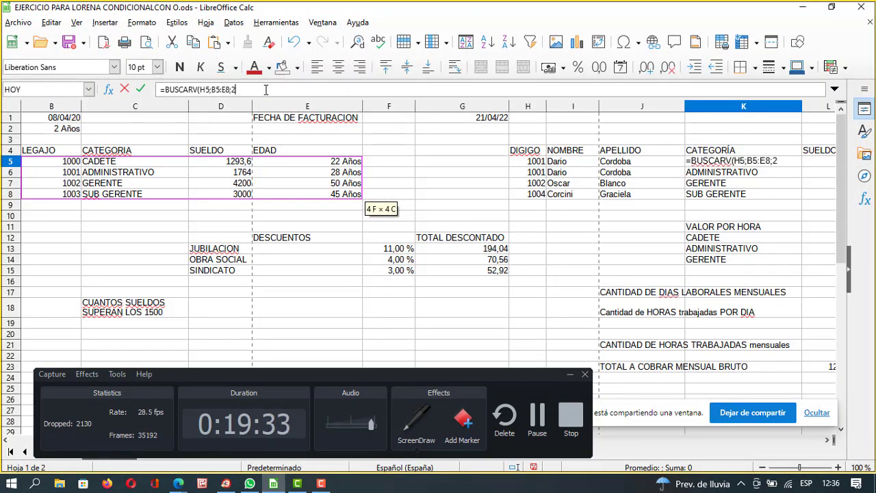
{"action": "type", "text": ")"}
{"action": "key", "text": "Return"}
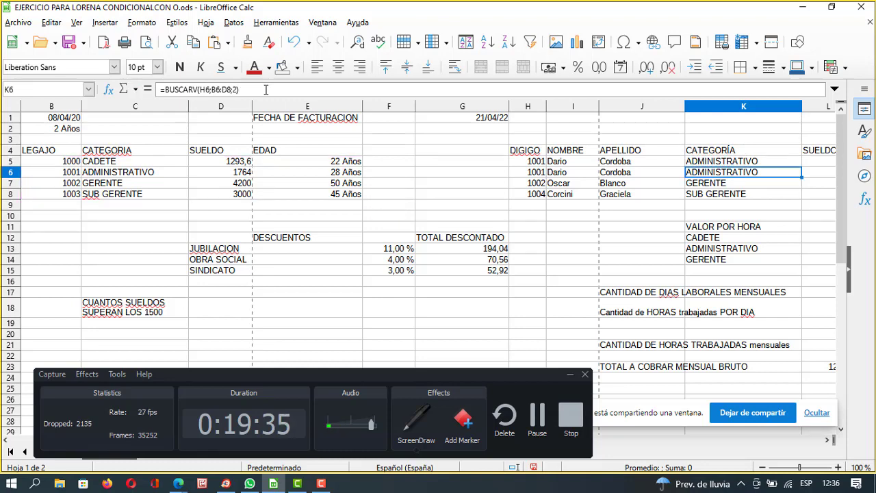
Change the column index in K5's BUSCARV formula from 2 to 1.
{"action": "left_click", "coordinate": [738, 163]}
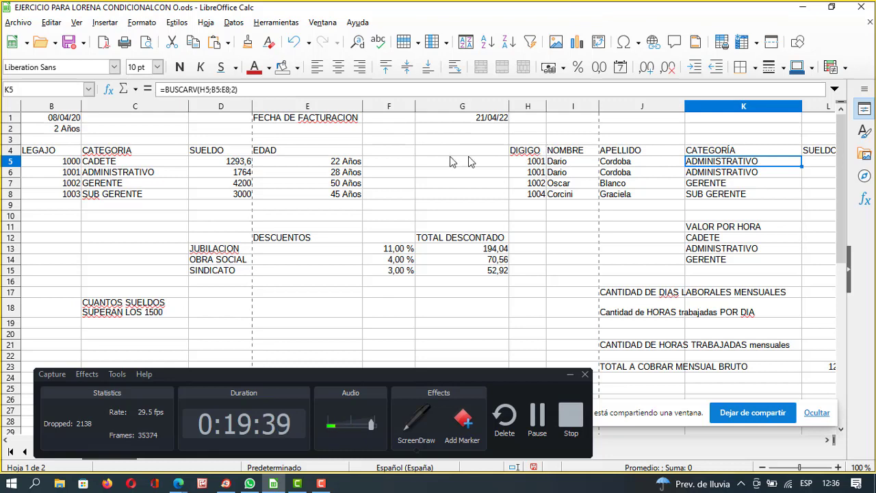
{"action": "left_click", "coordinate": [239, 90]}
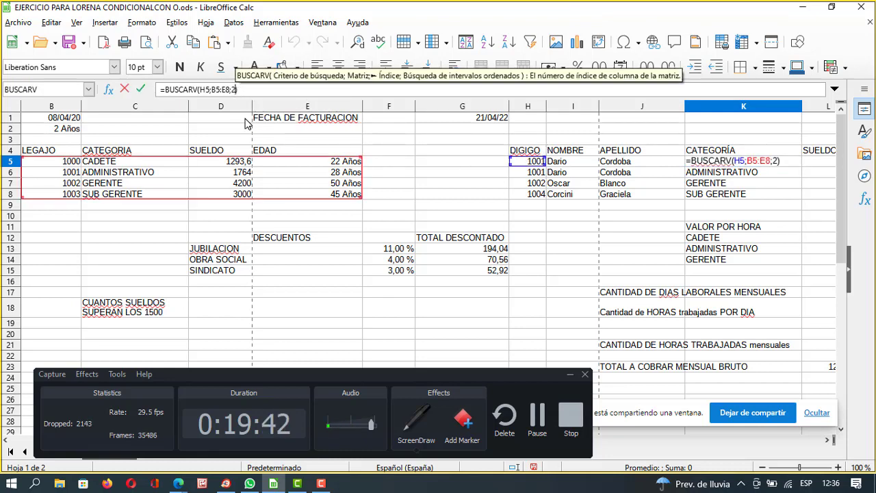
{"action": "key", "text": "BackSpace"}
{"action": "type", "text": "1"}
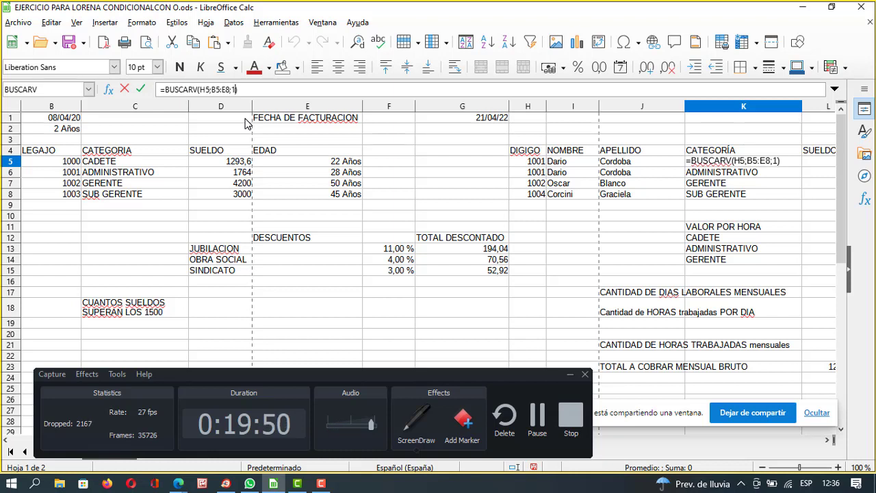
{"action": "key", "text": "Return"}
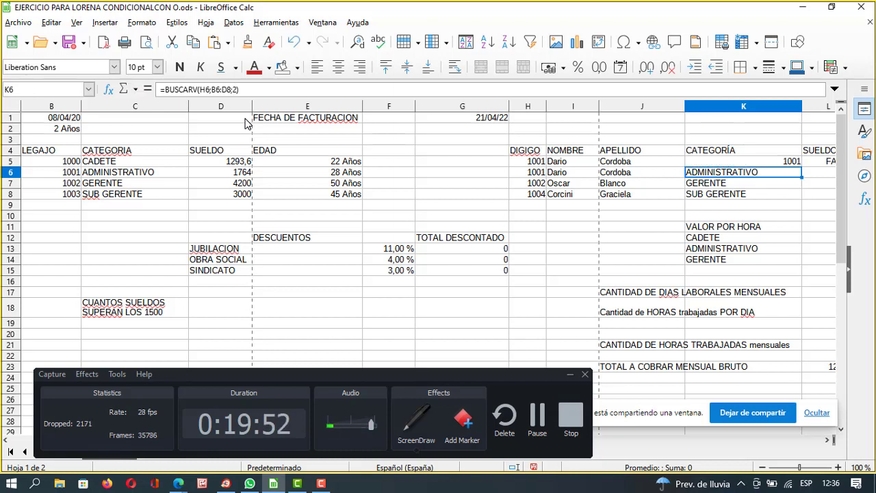
Change the index to 3 so K5 shows 1764, then minimize Calc to reveal the call.
{"action": "left_click", "coordinate": [776, 163]}
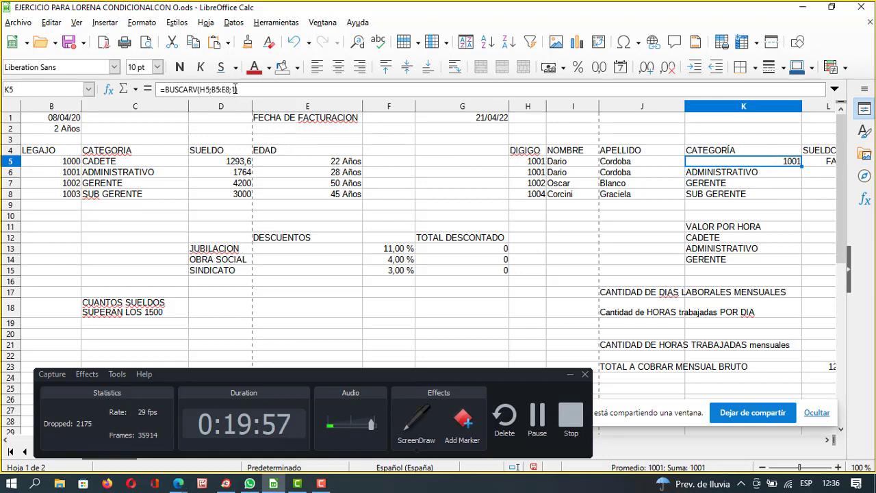
{"action": "key", "text": "F2"}
{"action": "key", "text": "BackSpace"}
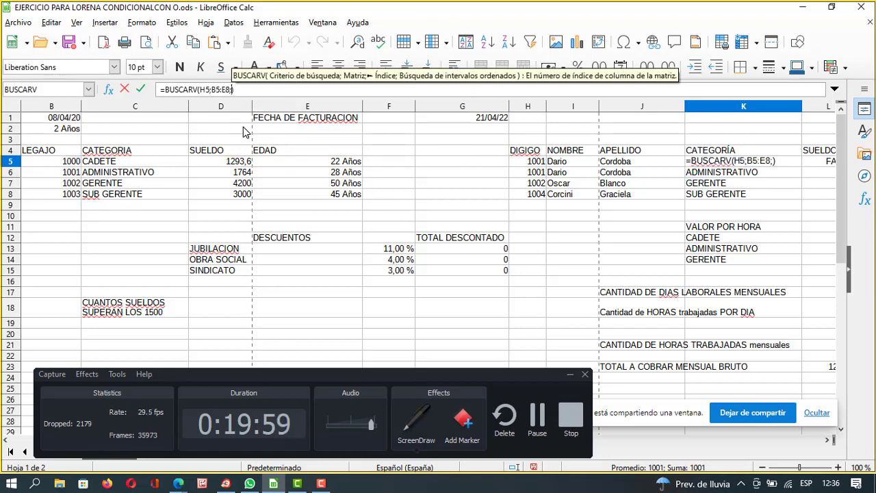
{"action": "type", "text": "3"}
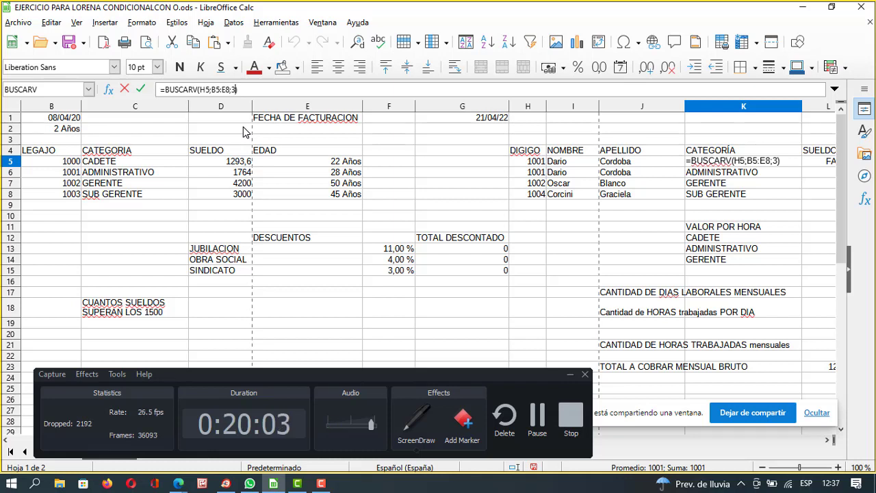
{"action": "key", "text": "Return"}
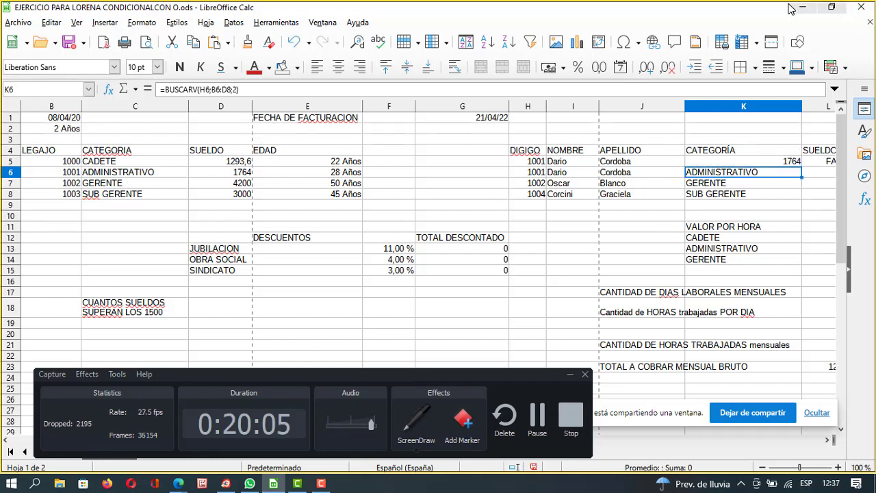
{"action": "left_click", "coordinate": [801, 9]}
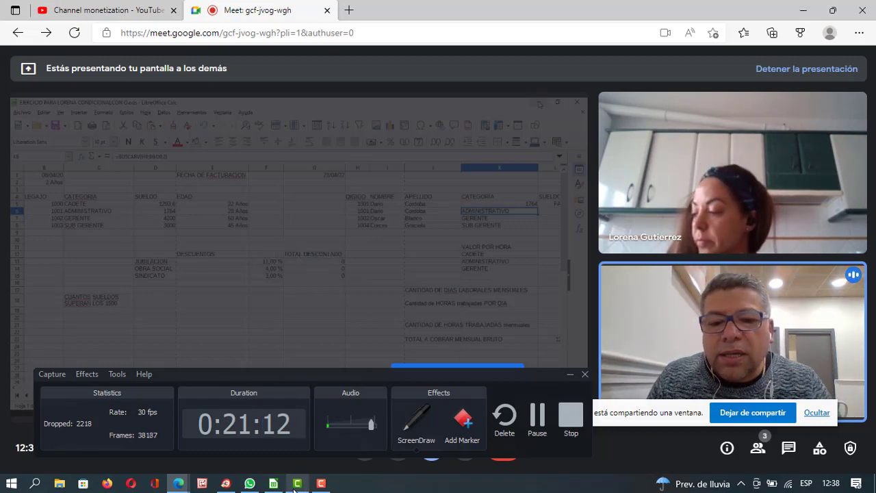
Hide the Camtasia editor, bring the payroll workbook to the front and select K5.
{"action": "left_click", "coordinate": [297, 483]}
{"action": "left_click", "coordinate": [803, 8]}
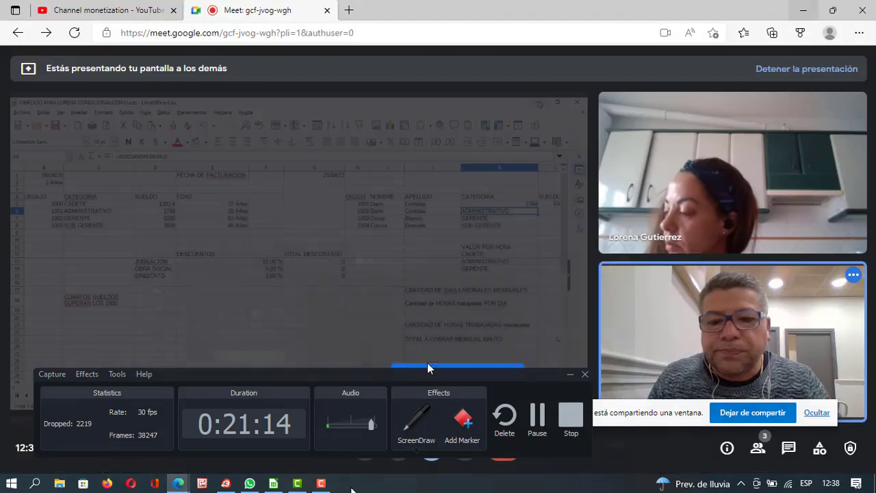
{"action": "left_click", "coordinate": [273, 483]}
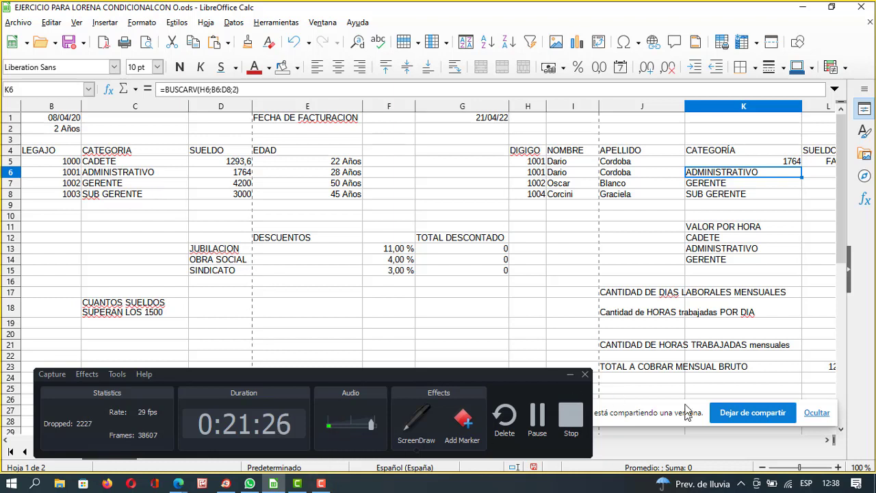
{"action": "left_click", "coordinate": [765, 163]}
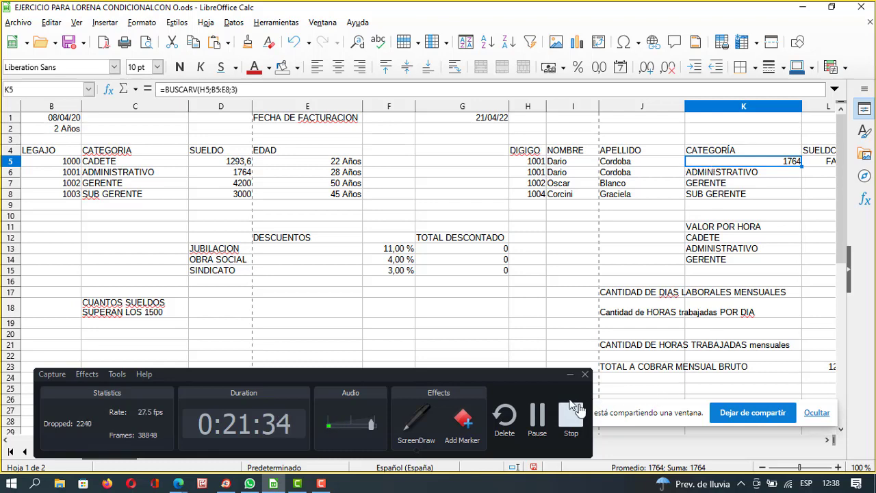
Change K5 to =BUSCARV(H5;B5:E8;2) so it shows ADMINISTRATIVO, then check L5's salary.
{"action": "left_click_drag", "start_coordinate": [472, 375], "coordinate": [432, 323]}
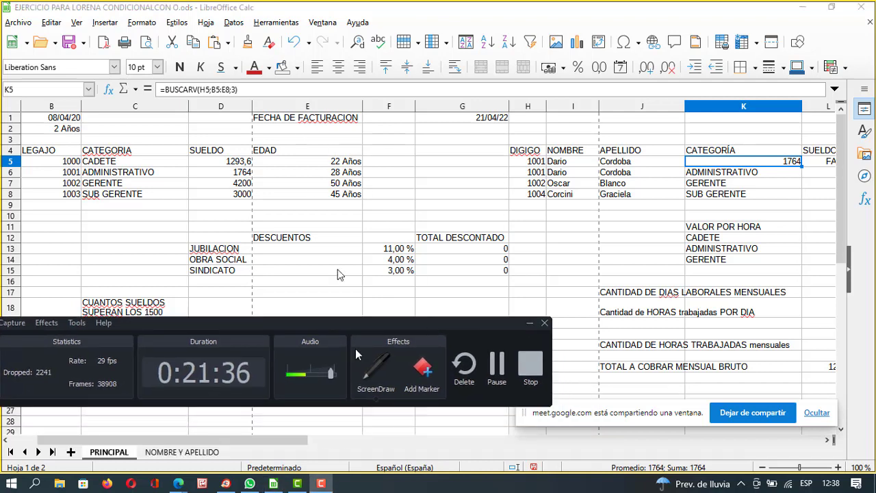
{"action": "left_click_drag", "start_coordinate": [258, 441], "coordinate": [322, 447]}
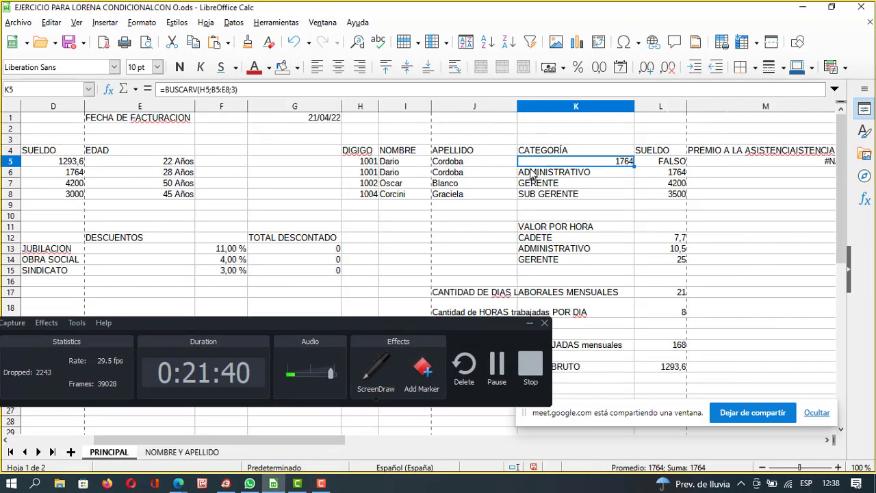
{"action": "left_click", "coordinate": [236, 91]}
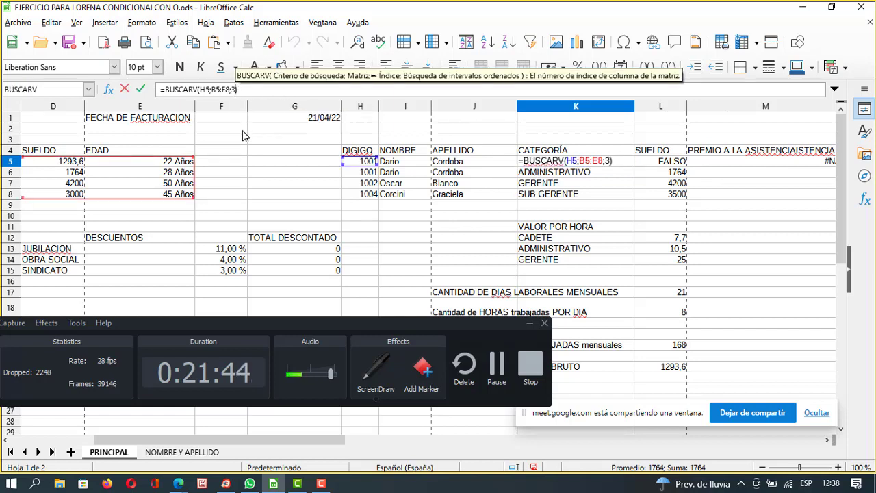
{"action": "key", "text": "BackSpace"}
{"action": "type", "text": "2"}
{"action": "key", "text": "Return"}
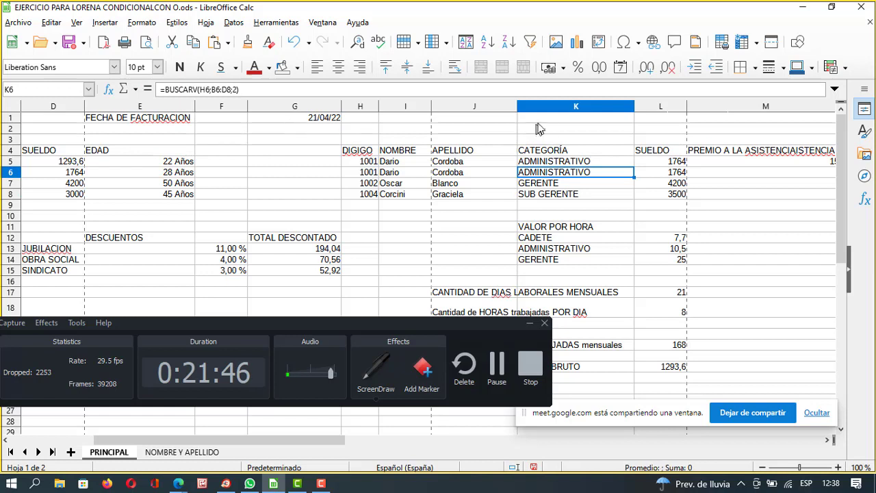
{"action": "left_click", "coordinate": [556, 163]}
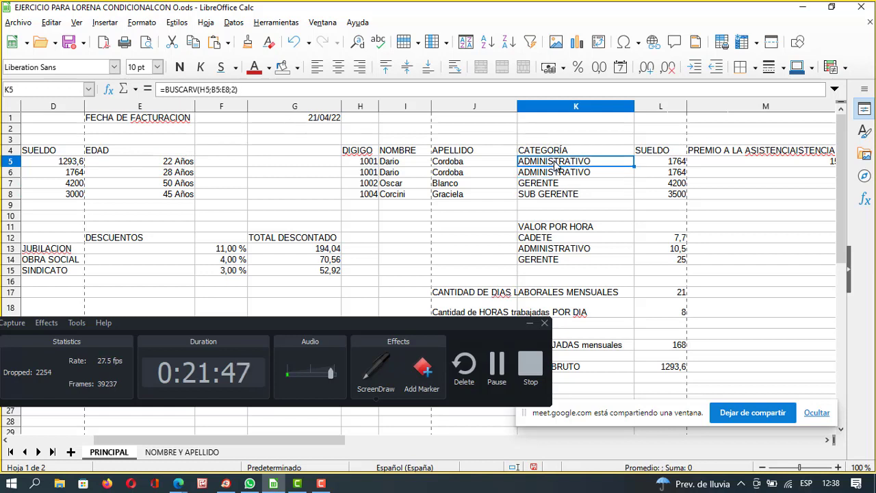
{"action": "left_click", "coordinate": [670, 163]}
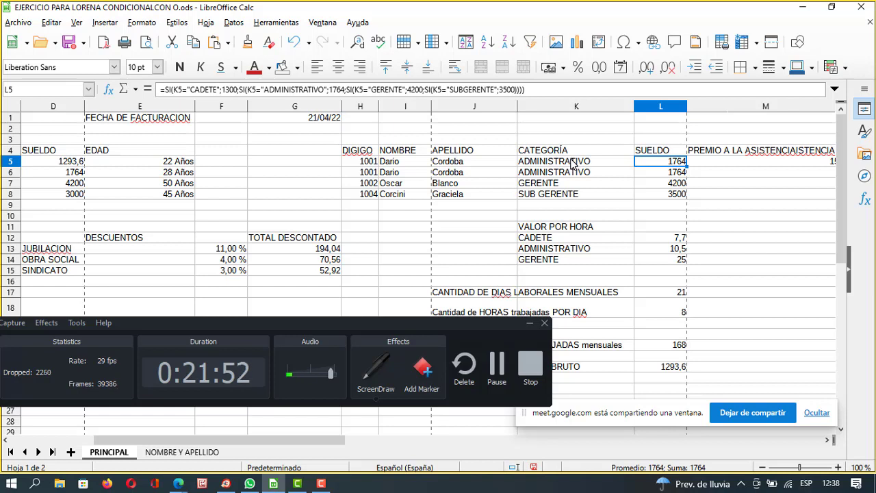
{"action": "left_click", "coordinate": [573, 163]}
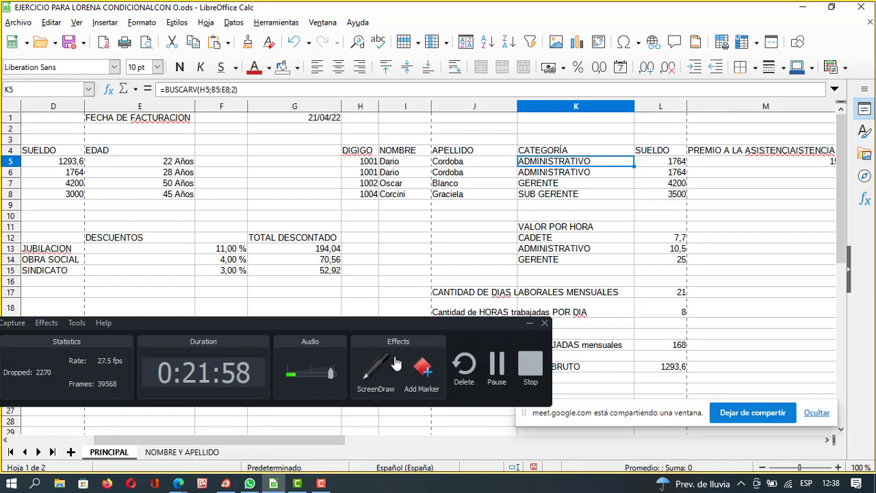
{"action": "left_click_drag", "start_coordinate": [407, 328], "coordinate": [706, 308]}
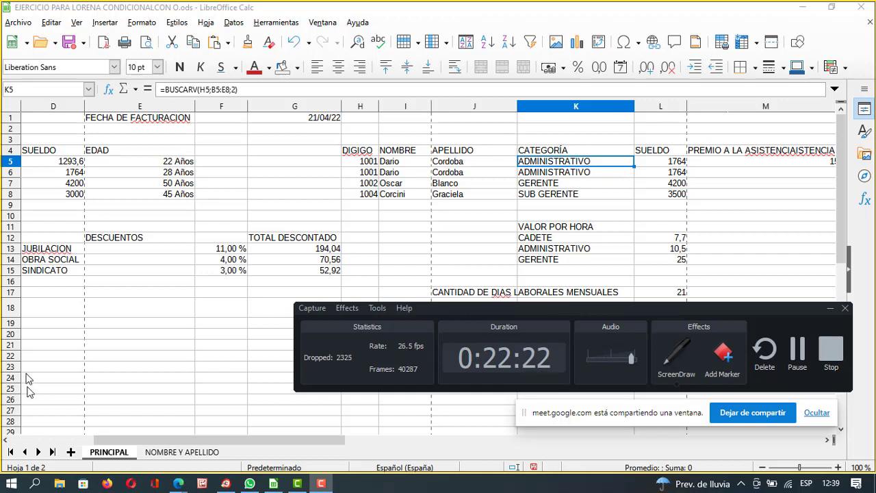
Insert two sheets, rename Hoja3 with a person's first name, then return to NOMBRE Y APELLIDO.
{"action": "left_click", "coordinate": [71, 453]}
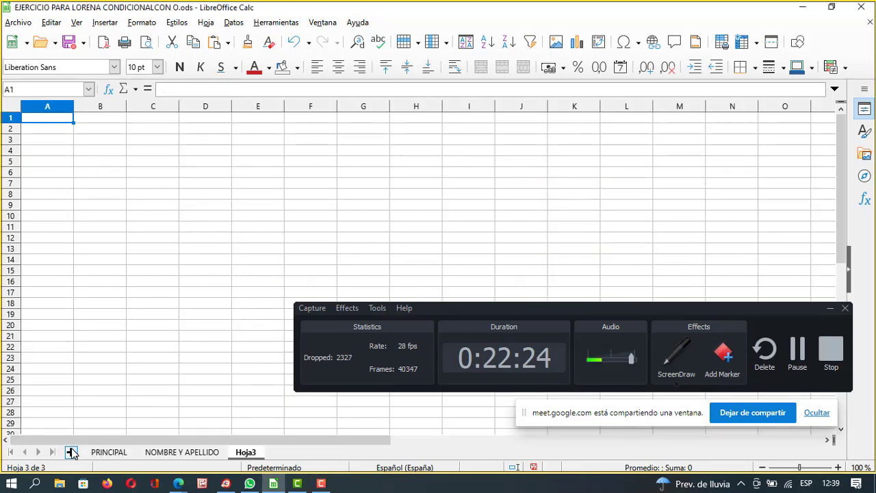
{"action": "left_click", "coordinate": [71, 453]}
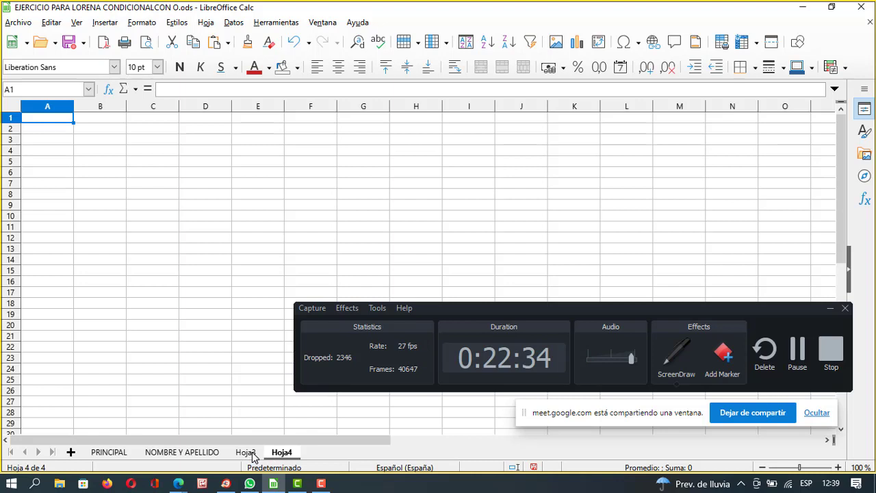
{"action": "left_click", "coordinate": [246, 453]}
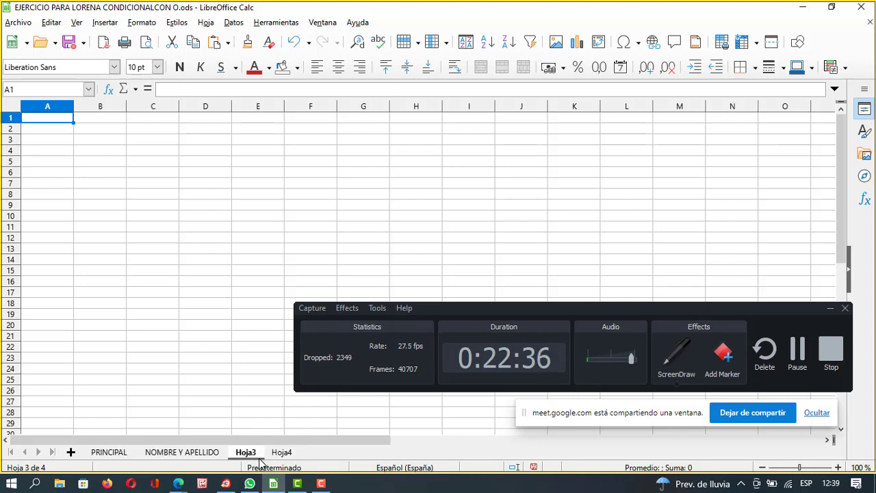
{"action": "right_click", "coordinate": [254, 457]}
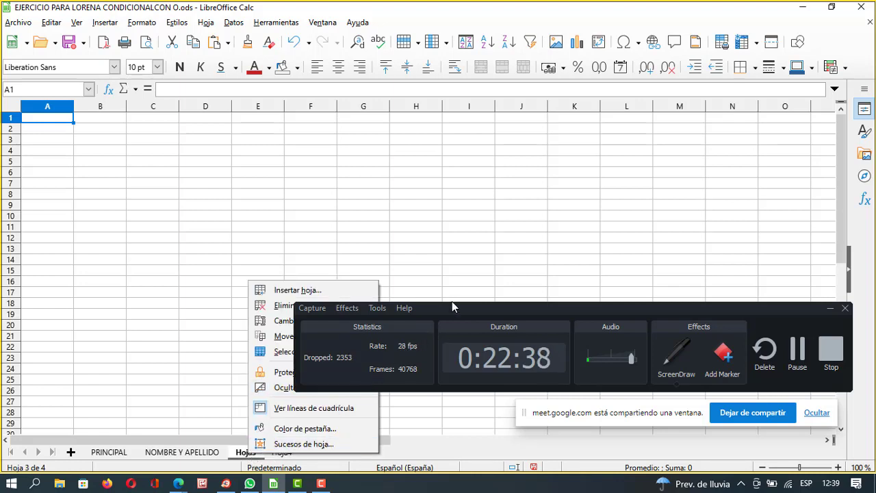
{"action": "left_click_drag", "start_coordinate": [452, 308], "coordinate": [536, 388]}
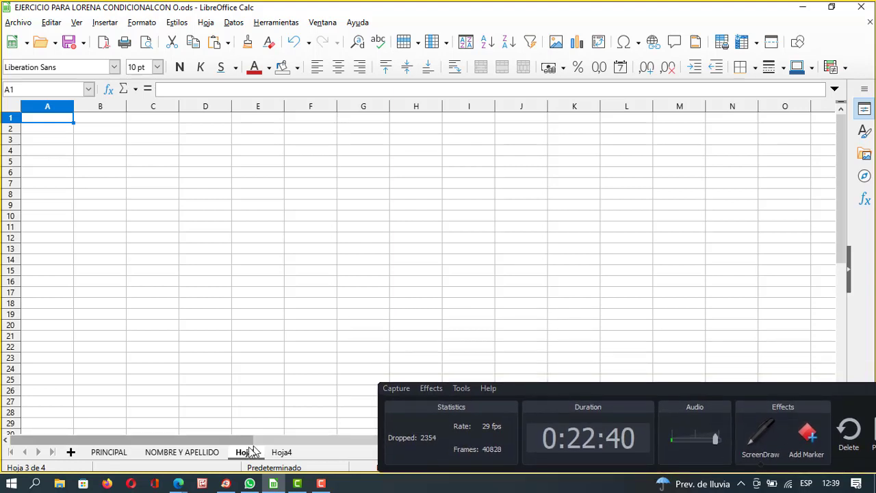
{"action": "right_click", "coordinate": [253, 452]}
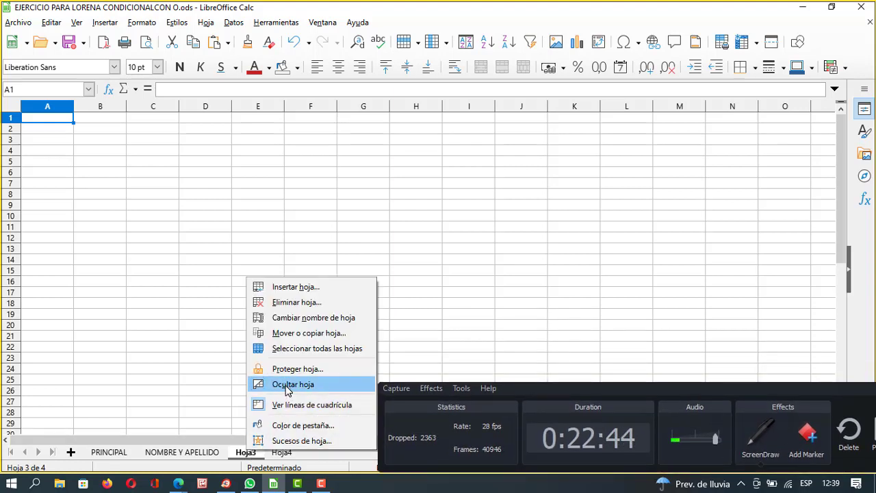
{"action": "left_click", "coordinate": [325, 315]}
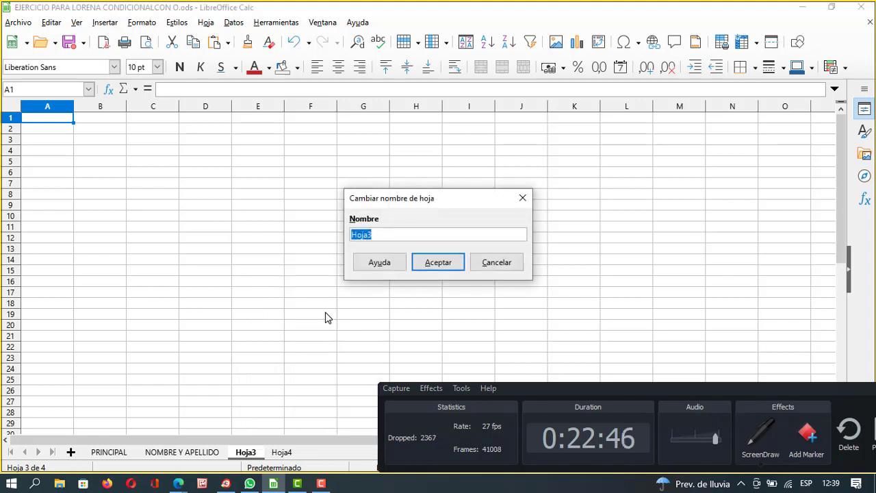
{"action": "type", "text": "lorena"}
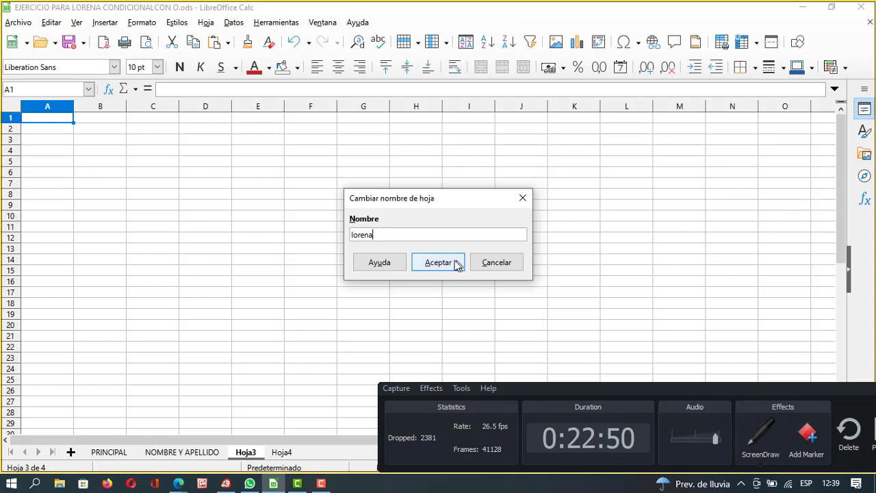
{"action": "left_click", "coordinate": [454, 264]}
{"action": "left_click", "coordinate": [344, 328]}
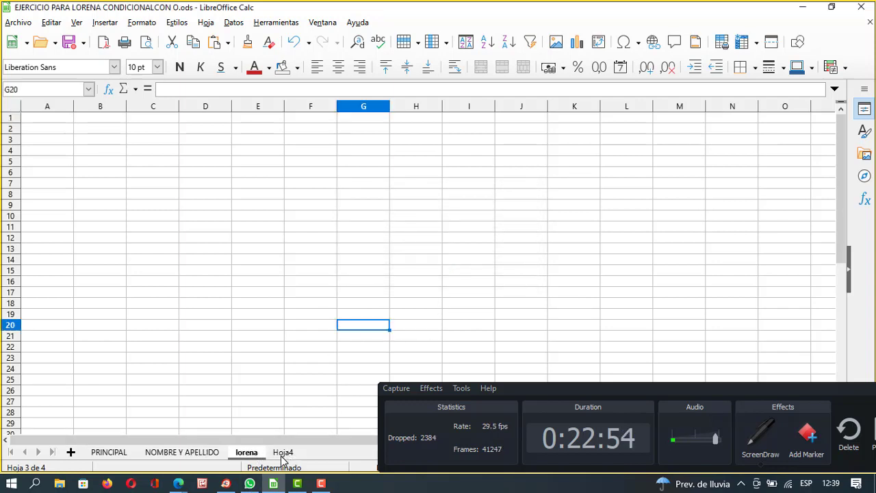
{"action": "left_click", "coordinate": [182, 454]}
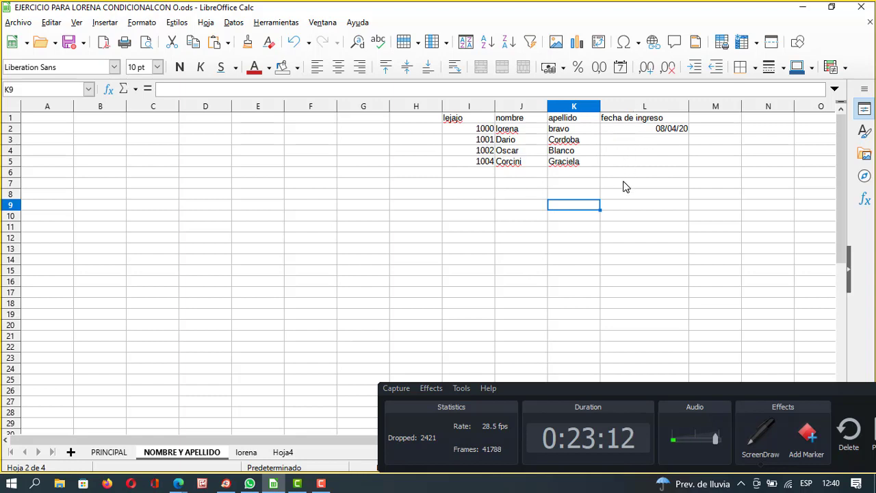
{"action": "left_click", "coordinate": [510, 119]}
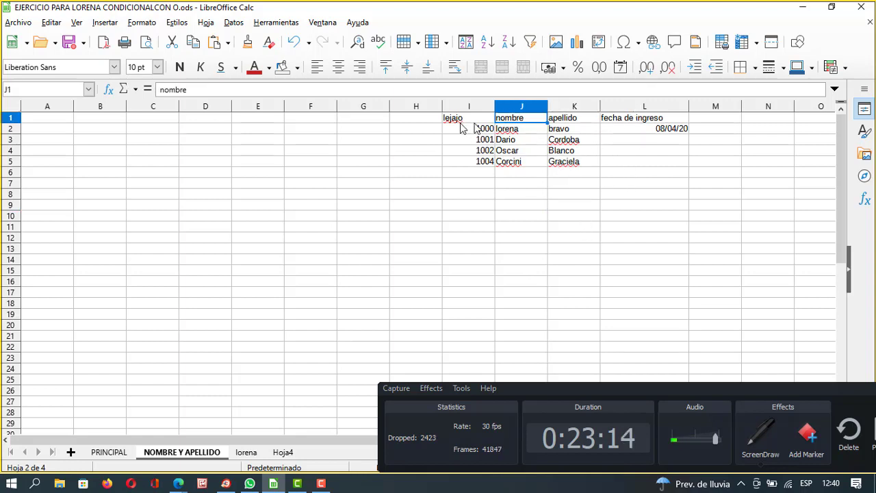
{"action": "left_click", "coordinate": [464, 121]}
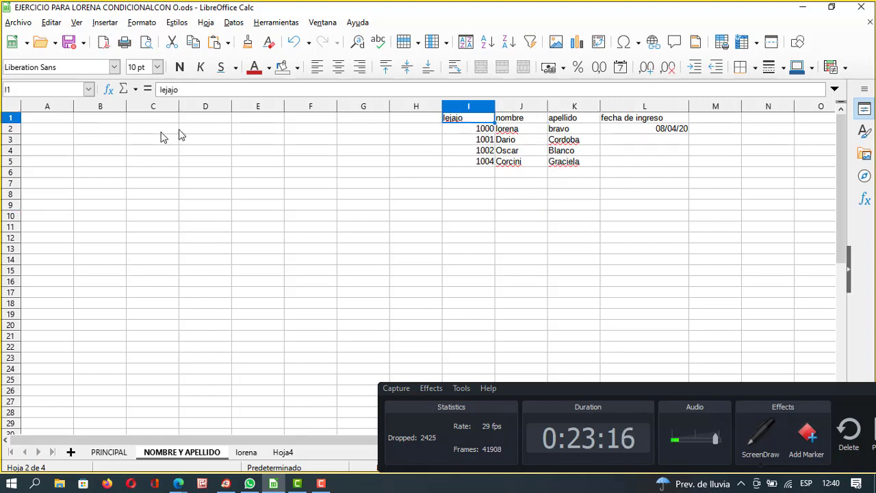
{"action": "left_click_drag", "start_coordinate": [49, 119], "coordinate": [270, 191]}
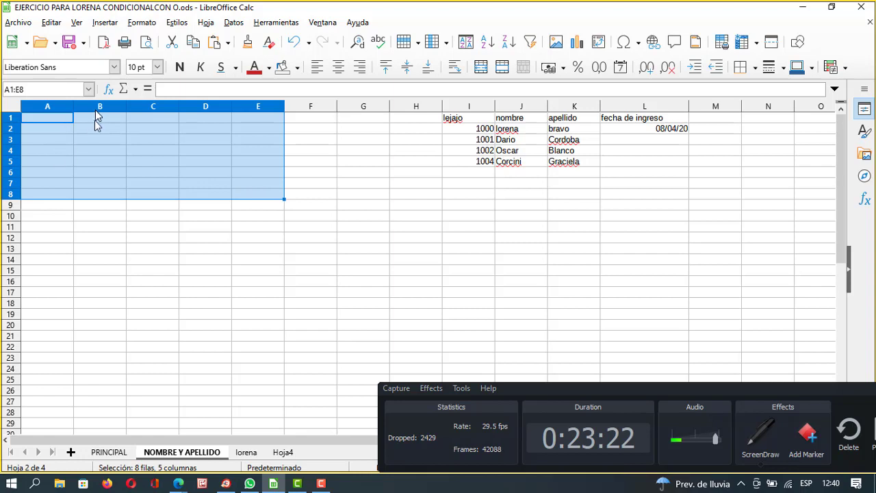
{"action": "left_click", "coordinate": [171, 239]}
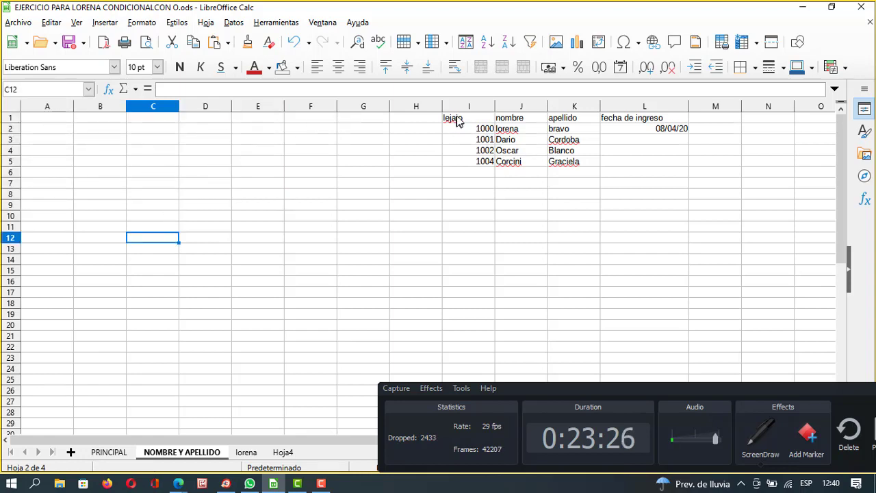
{"action": "left_click_drag", "start_coordinate": [457, 121], "coordinate": [639, 166]}
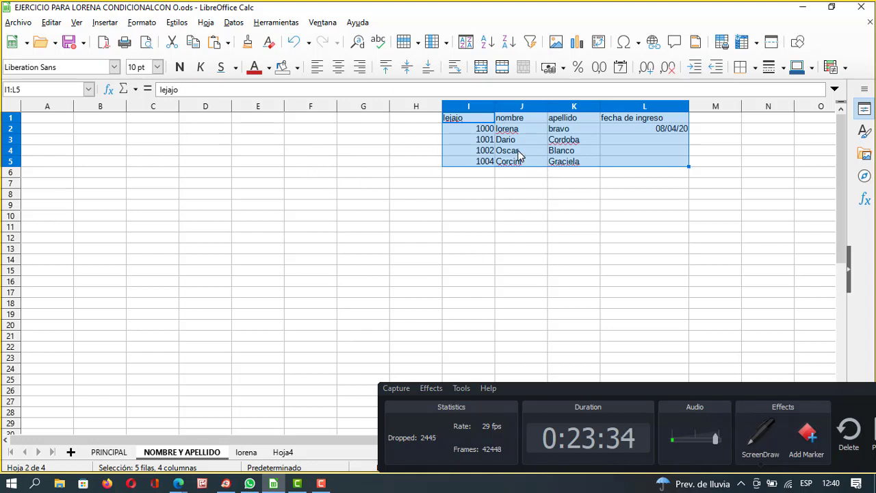
{"action": "left_click", "coordinate": [545, 175]}
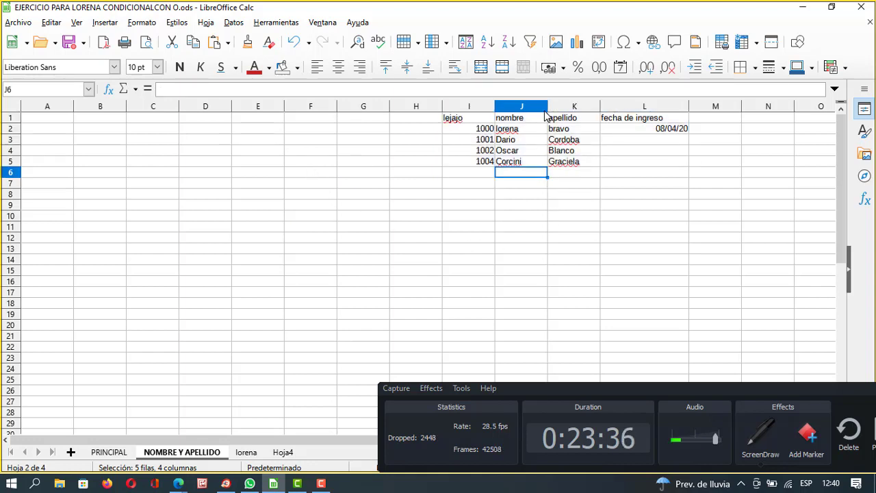
{"action": "left_click_drag", "start_coordinate": [574, 121], "coordinate": [569, 162]}
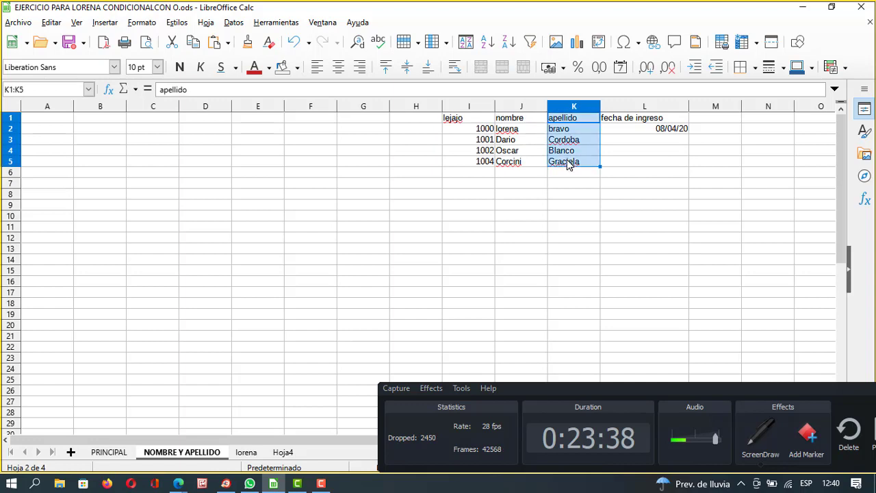
{"action": "left_click", "coordinate": [563, 183]}
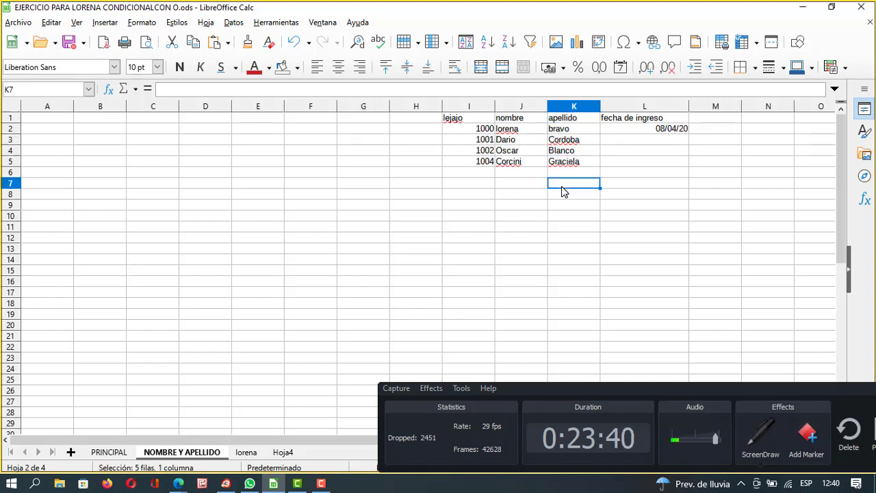
{"action": "left_click_drag", "start_coordinate": [574, 121], "coordinate": [581, 165]}
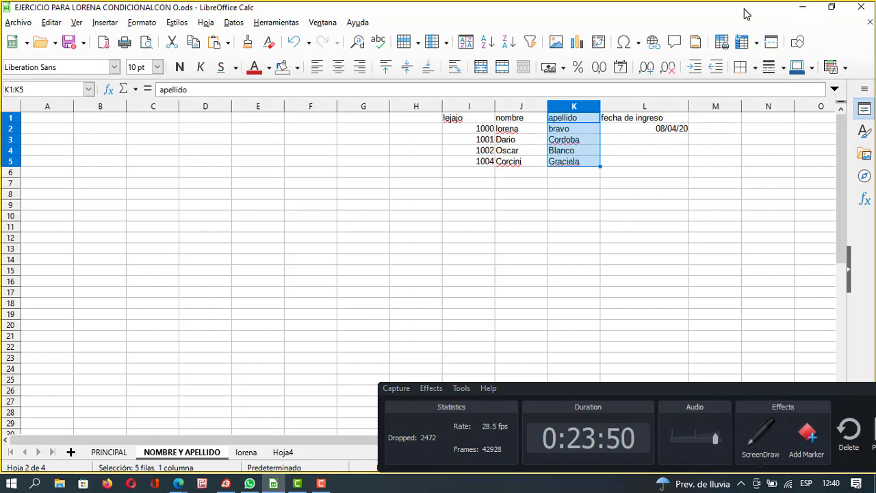
{"action": "mouse_move", "coordinate": [744, 14]}
{"action": "left_mouse_down"}
{"action": "mouse_move", "coordinate": [748, 77]}
{"action": "mouse_move", "coordinate": [749, 12]}
{"action": "left_mouse_up"}
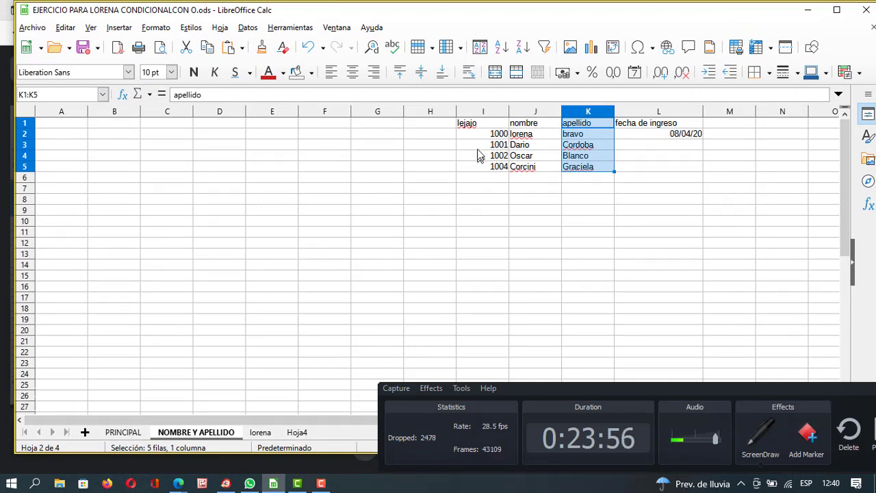
{"action": "left_click", "coordinate": [483, 125]}
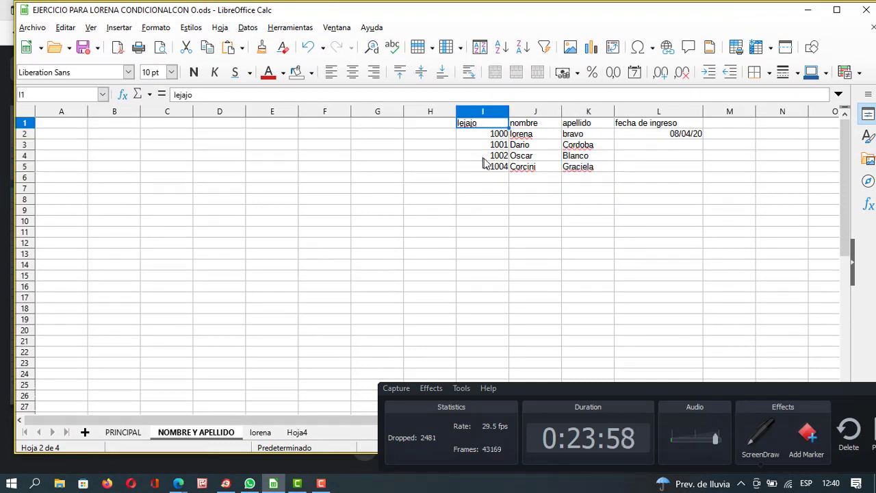
{"action": "left_click", "coordinate": [462, 189]}
{"action": "left_click_drag", "start_coordinate": [490, 125], "coordinate": [501, 163]}
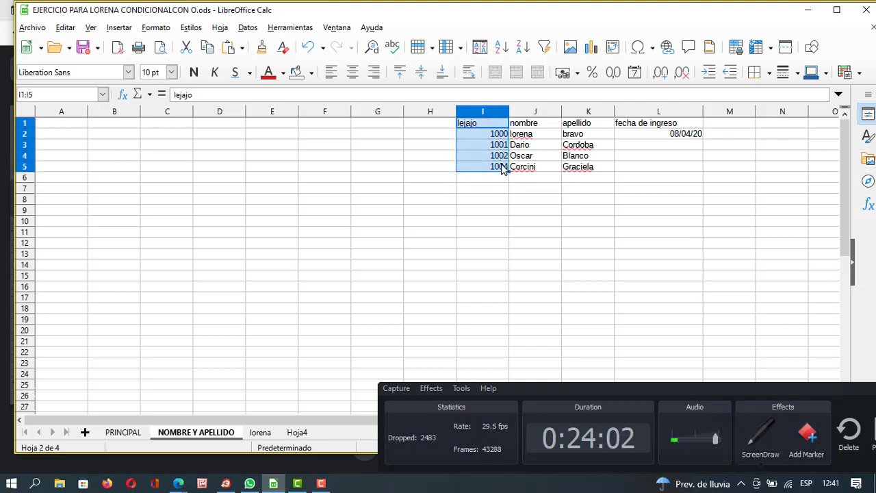
{"action": "left_click", "coordinate": [209, 168]}
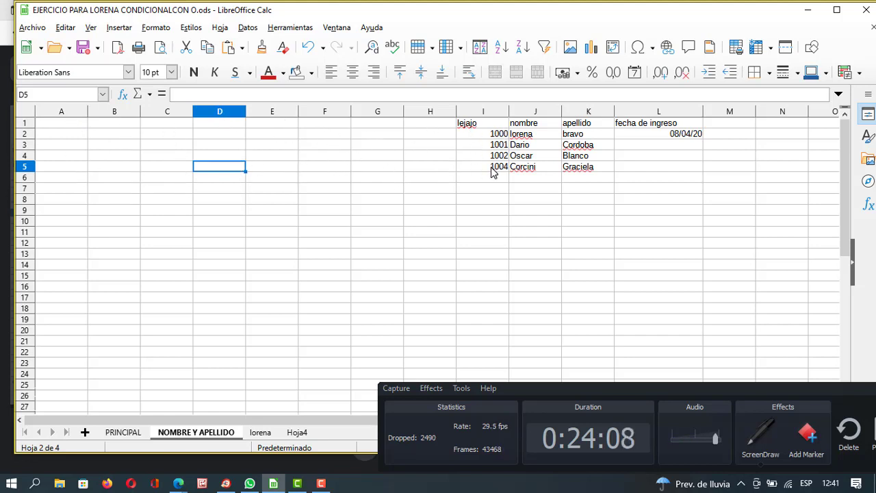
{"action": "left_click", "coordinate": [74, 134]}
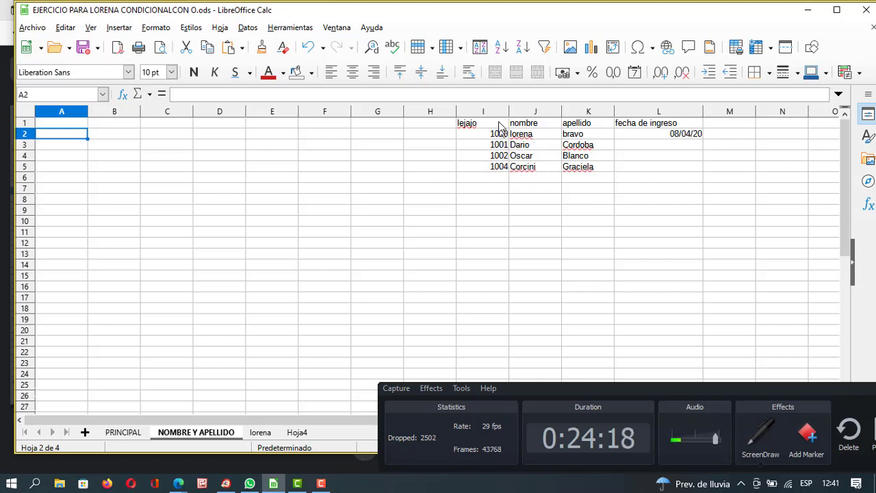
{"action": "left_click_drag", "start_coordinate": [494, 124], "coordinate": [503, 176]}
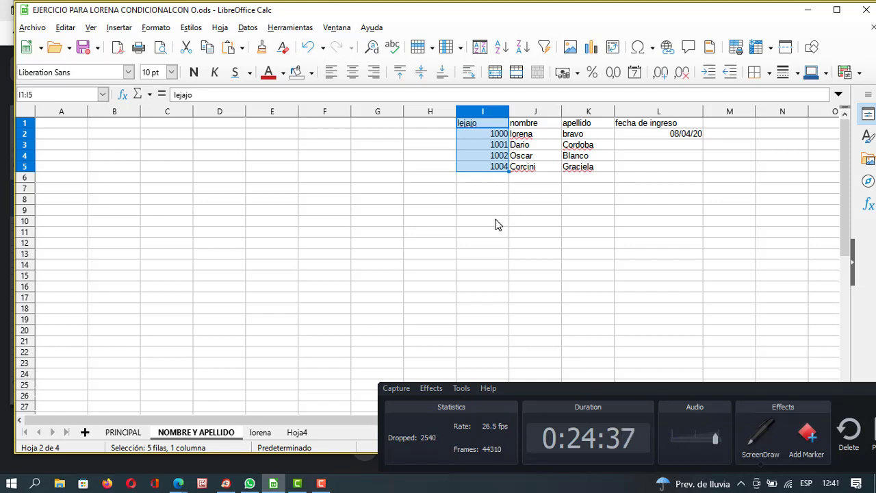
Retype employee 1000's surname in K2 so it starts with a capital letter.
{"action": "double_click", "coordinate": [592, 136]}
{"action": "key", "text": "BackSpace"}
{"action": "key", "text": "BackSpace"}
{"action": "key", "text": "BackSpace"}
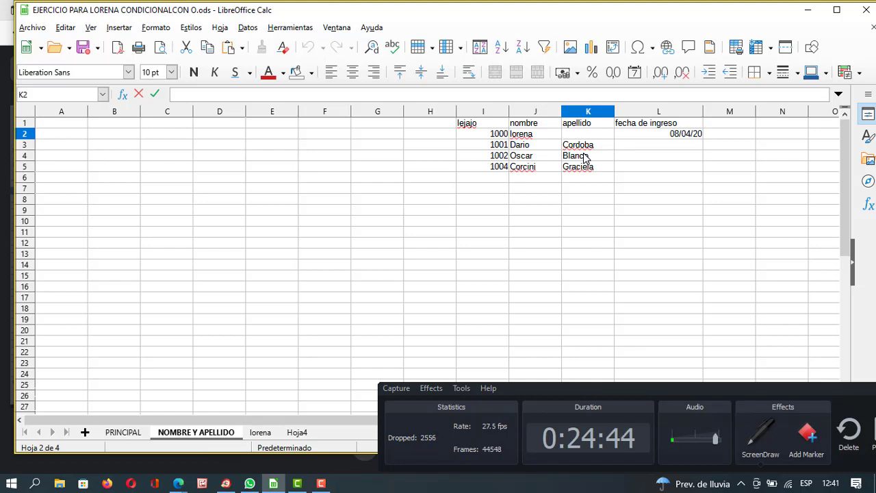
{"action": "type", "text": "gUTI"}
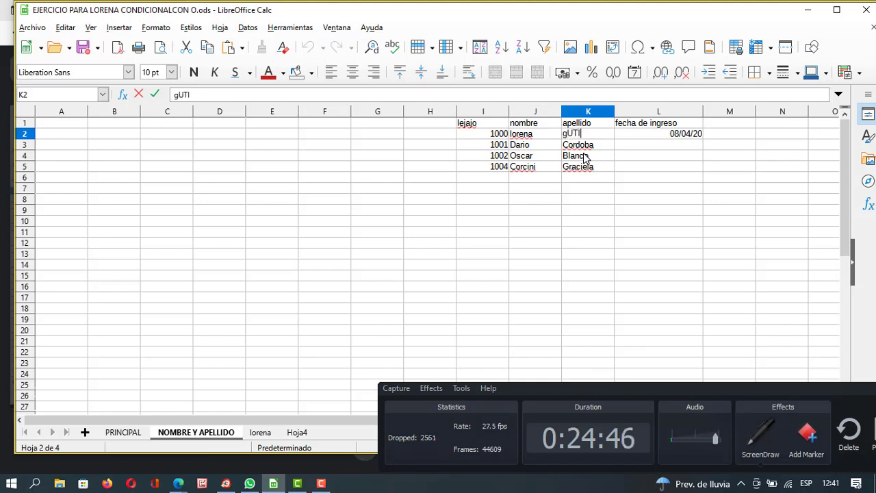
{"action": "type", "text": "ERRE"}
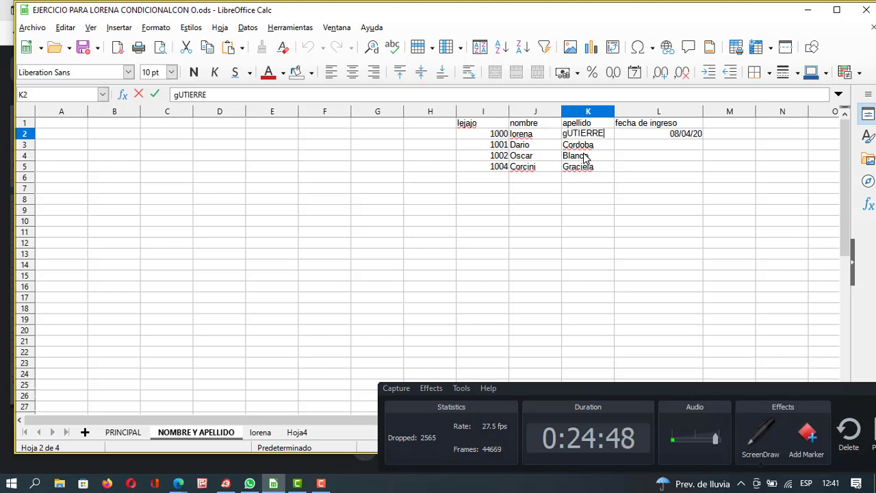
{"action": "key", "text": "BackSpace"}
{"action": "key", "text": "BackSpace"}
{"action": "key", "text": "BackSpace"}
{"action": "key", "text": "BackSpace"}
{"action": "key", "text": "BackSpace"}
{"action": "key", "text": "BackSpace"}
{"action": "key", "text": "BackSpace"}
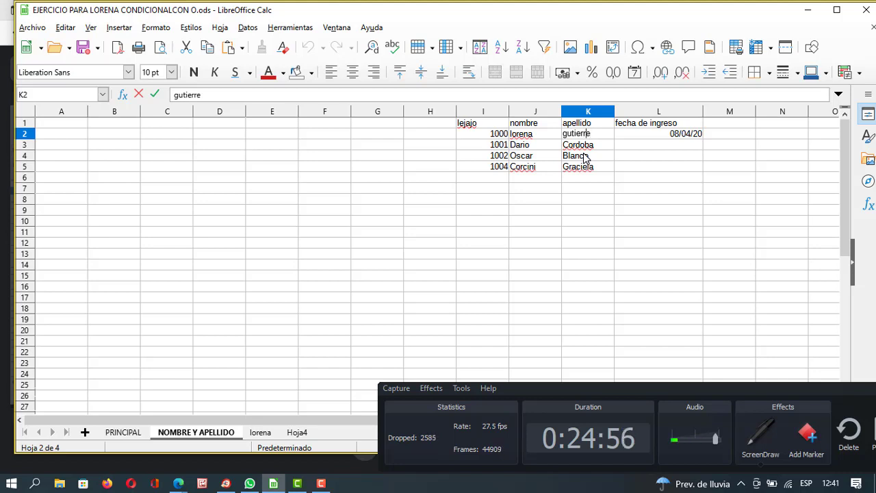
{"action": "key", "text": "Home"}
{"action": "key", "text": "Delete"}
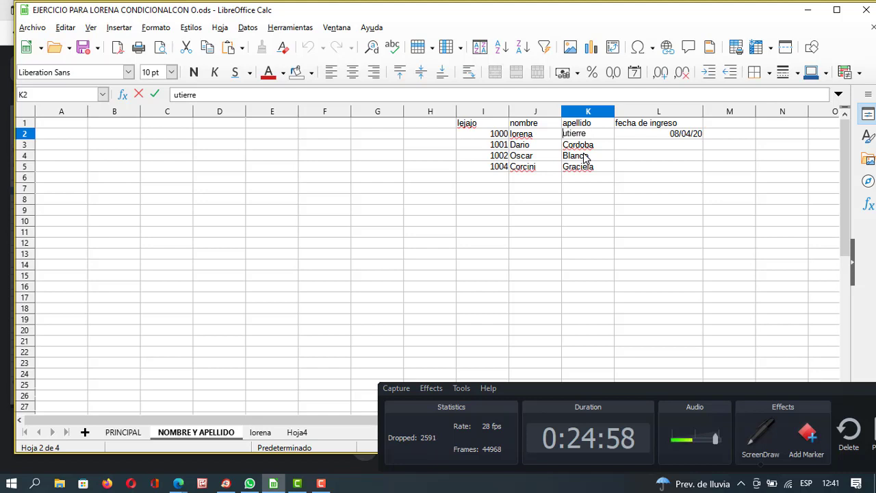
{"action": "type", "text": "G"}
{"action": "key", "text": "Right"}
{"action": "key", "text": "Right"}
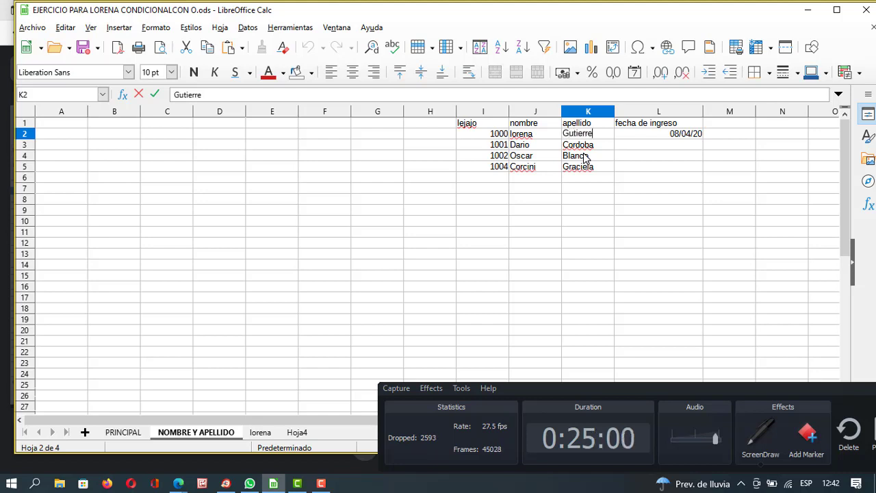
{"action": "type", "text": "s"}
{"action": "key", "text": "BackSpace"}
{"action": "type", "text": "z"}
{"action": "key", "text": "Return"}
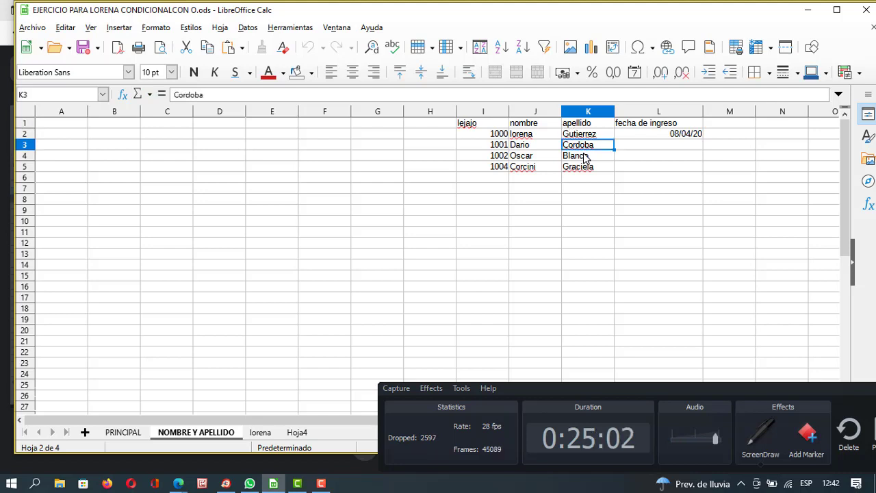
Capitalise the initial L of employee 1000's first name in J2.
{"action": "double_click", "coordinate": [515, 135]}
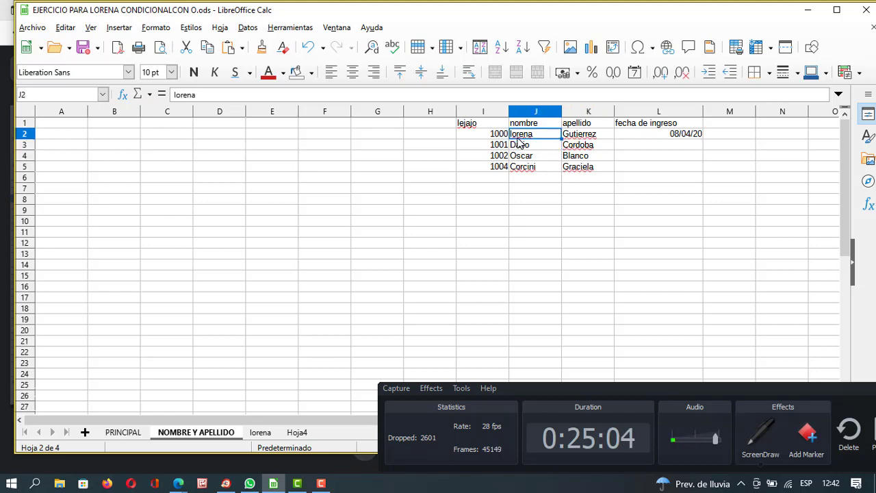
{"action": "key", "text": "BackSpace"}
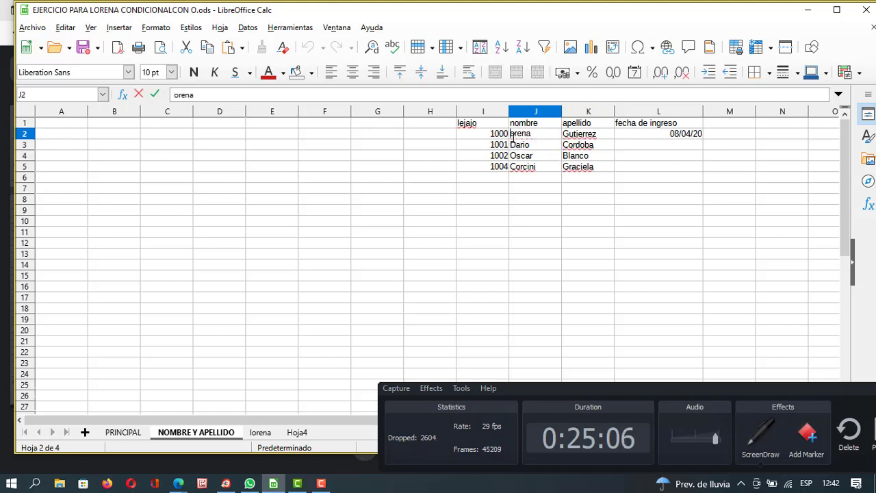
{"action": "type", "text": "L"}
{"action": "key", "text": "Return"}
{"action": "left_click", "coordinate": [556, 214]}
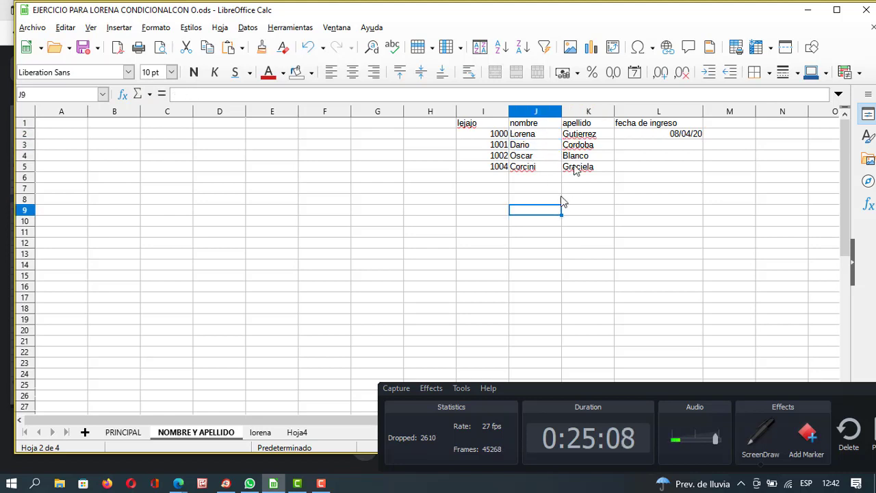
On the PRINCIPAL sheet, clear the extra employee rows 6 to 8.
{"action": "left_click", "coordinate": [123, 432]}
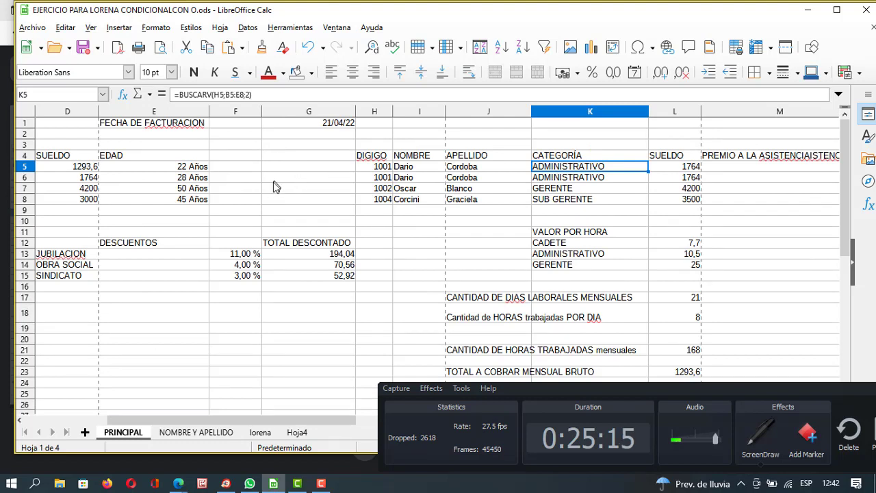
{"action": "left_click", "coordinate": [365, 169]}
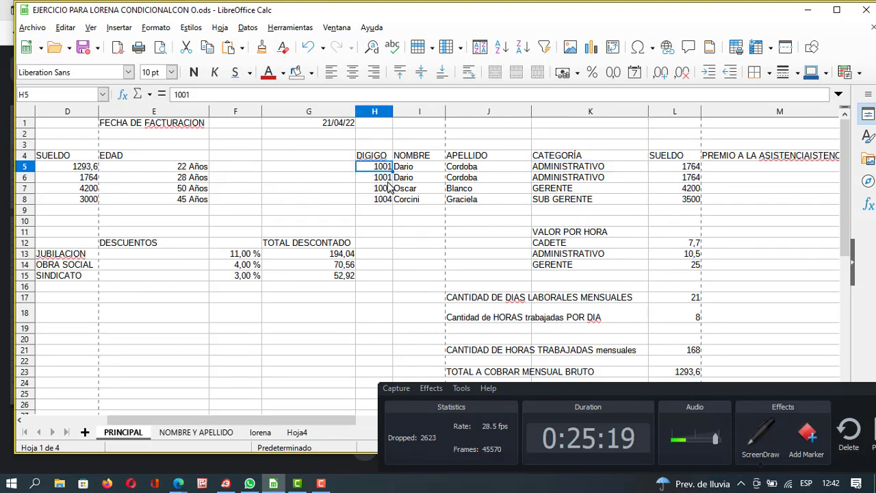
{"action": "left_click", "coordinate": [366, 179]}
{"action": "left_click_drag", "start_coordinate": [375, 180], "coordinate": [685, 205]}
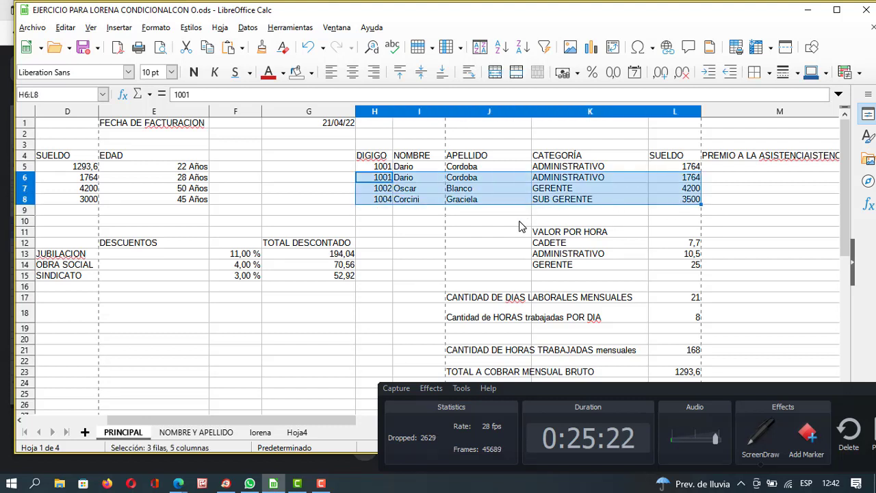
{"action": "key", "text": "Delete"}
{"action": "left_click", "coordinate": [438, 221]}
Cut I5's name formula back to the opening =SI(, leaving Err:511.
{"action": "left_click", "coordinate": [417, 156]}
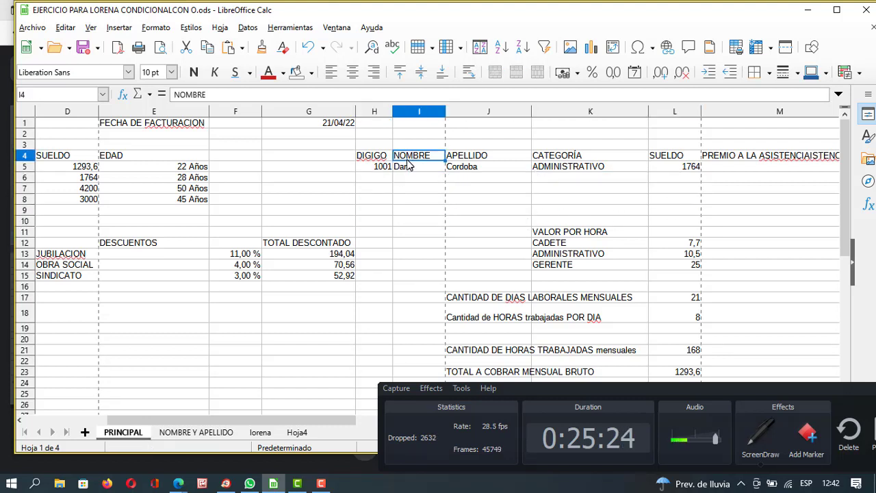
{"action": "left_click", "coordinate": [413, 172]}
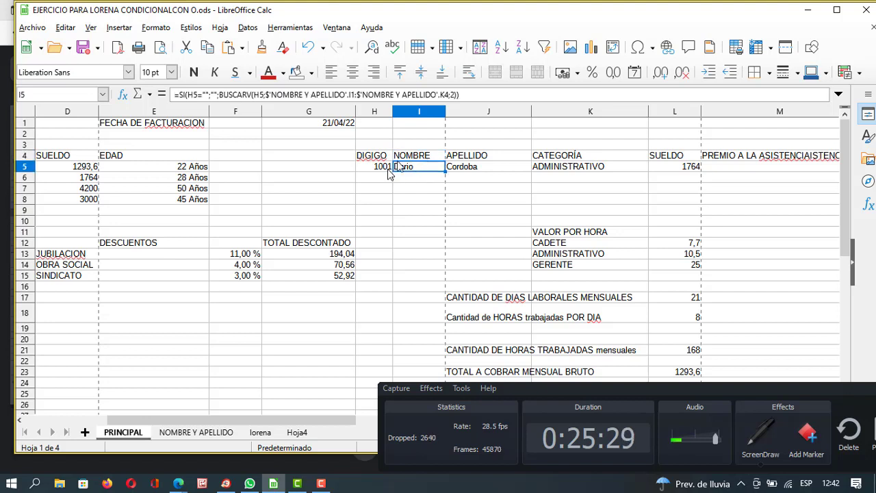
{"action": "left_click", "coordinate": [469, 96]}
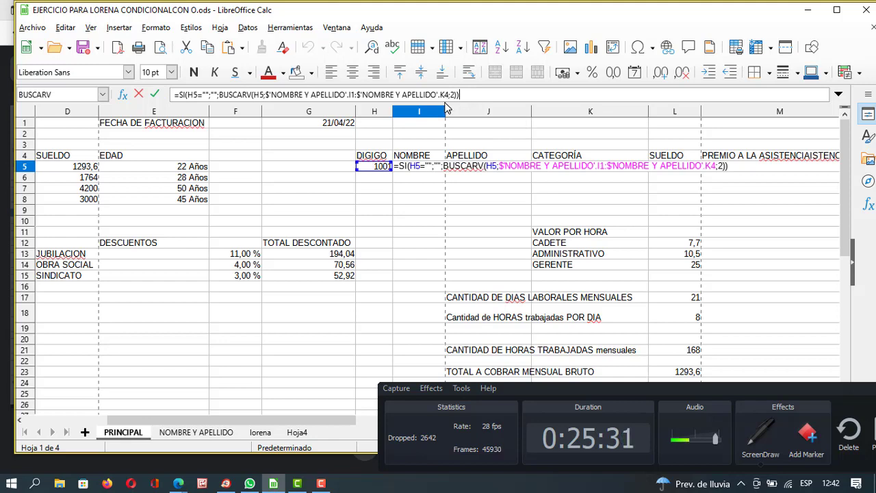
{"action": "key", "text": "BackSpace"}
{"action": "key", "text": "BackSpace"}
{"action": "key", "text": "BackSpace"}
{"action": "key", "text": "BackSpace"}
{"action": "key", "text": "BackSpace"}
{"action": "key", "text": "BackSpace"}
{"action": "key", "text": "BackSpace"}
{"action": "key", "text": "BackSpace"}
{"action": "key", "text": "BackSpace"}
{"action": "key", "text": "BackSpace"}
{"action": "key", "text": "BackSpace"}
{"action": "key", "text": "BackSpace"}
{"action": "key", "text": "BackSpace"}
{"action": "key", "text": "BackSpace"}
{"action": "key", "text": "BackSpace"}
{"action": "key", "text": "BackSpace"}
{"action": "key", "text": "BackSpace"}
{"action": "key", "text": "BackSpace"}
{"action": "key", "text": "BackSpace"}
{"action": "key", "text": "BackSpace"}
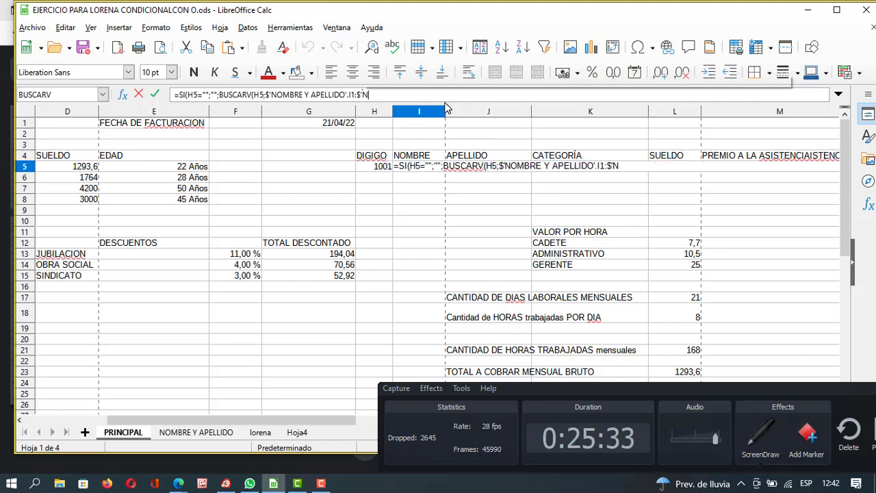
{"action": "key", "text": "BackSpace"}
{"action": "key", "text": "BackSpace"}
{"action": "key", "text": "BackSpace"}
{"action": "key", "text": "BackSpace"}
{"action": "key", "text": "BackSpace"}
{"action": "key", "text": "BackSpace"}
{"action": "key", "text": "BackSpace"}
{"action": "key", "text": "BackSpace"}
{"action": "key", "text": "BackSpace"}
{"action": "key", "text": "BackSpace"}
{"action": "key", "text": "BackSpace"}
{"action": "key", "text": "BackSpace"}
{"action": "key", "text": "BackSpace"}
{"action": "key", "text": "BackSpace"}
{"action": "key", "text": "BackSpace"}
{"action": "key", "text": "BackSpace"}
{"action": "key", "text": "BackSpace"}
{"action": "key", "text": "BackSpace"}
{"action": "key", "text": "BackSpace"}
{"action": "key", "text": "BackSpace"}
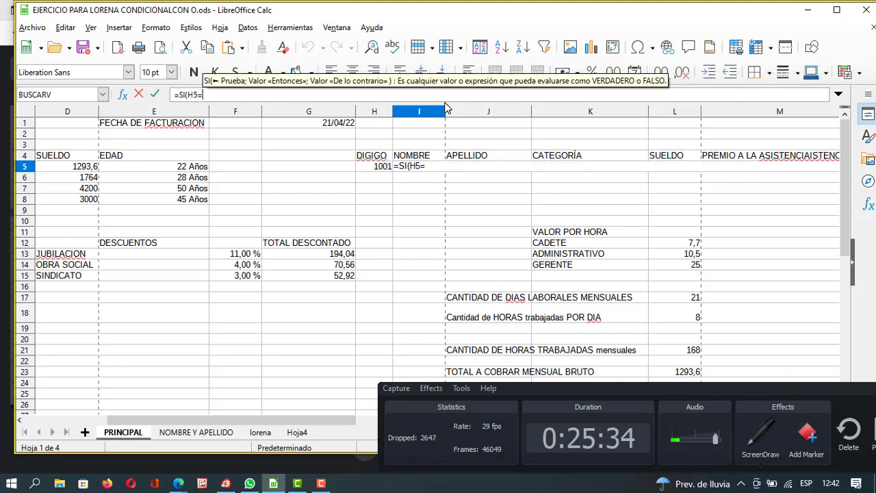
{"action": "key", "text": "Return"}
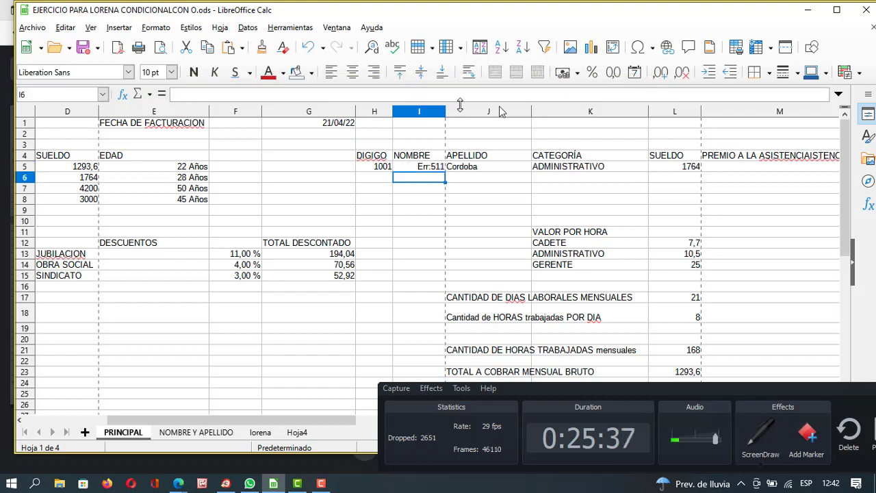
Try rewriting J5's BUSCARV formula with new references, cancelling both attempts.
{"action": "left_click", "coordinate": [478, 169]}
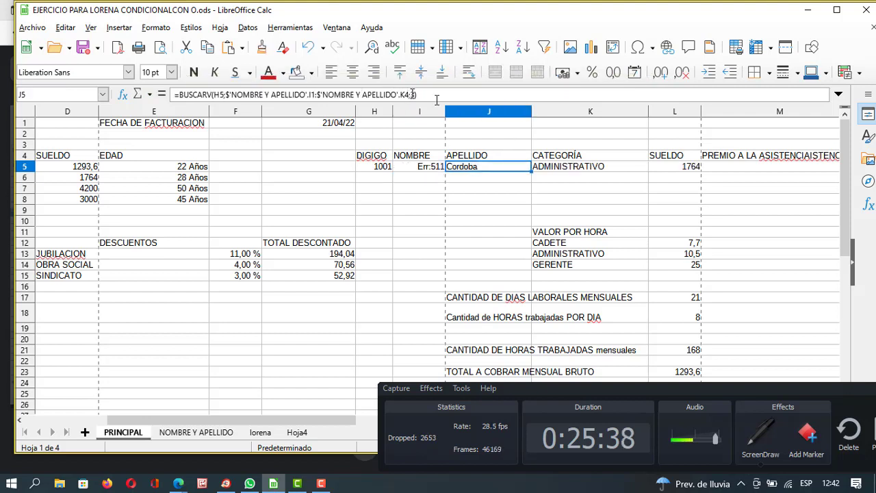
{"action": "left_click_drag", "start_coordinate": [419, 96], "coordinate": [183, 98]}
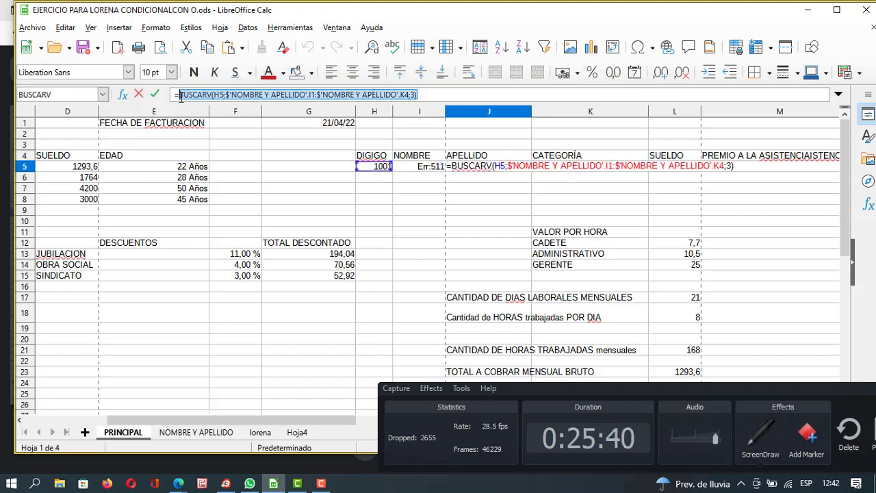
{"action": "key", "text": "Delete"}
{"action": "left_click", "coordinate": [515, 179]}
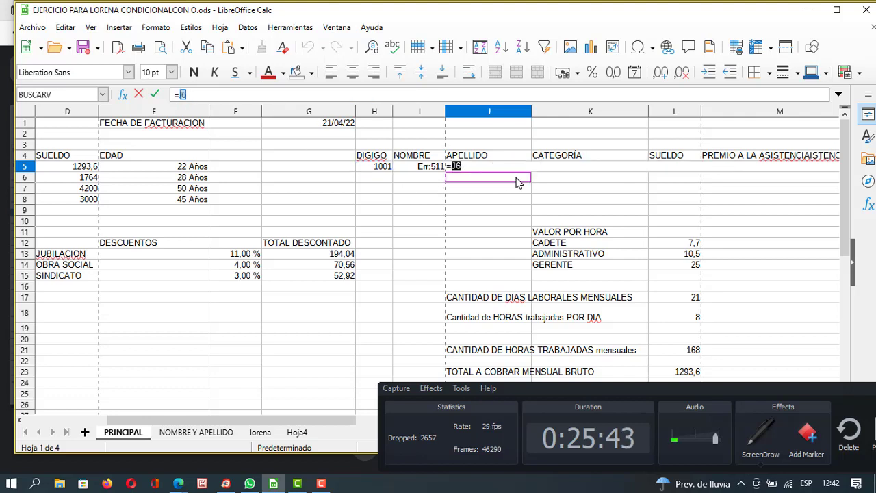
{"action": "left_click", "coordinate": [508, 199]}
{"action": "key", "text": "Escape"}
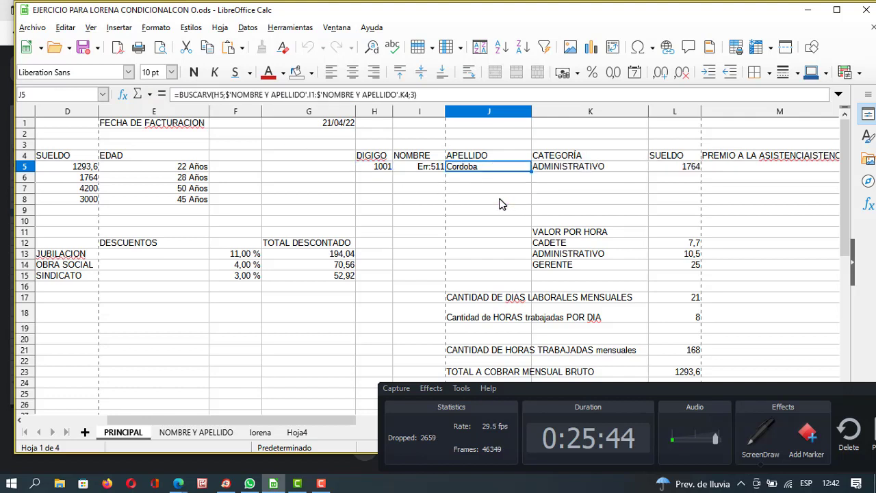
{"action": "left_click_drag", "start_coordinate": [444, 92], "coordinate": [179, 107]}
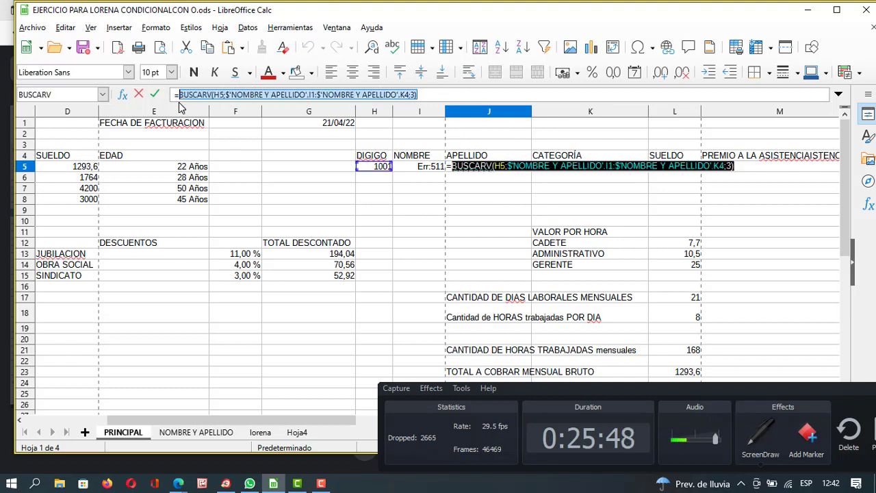
{"action": "key", "text": "BackSpace"}
{"action": "left_click", "coordinate": [496, 200]}
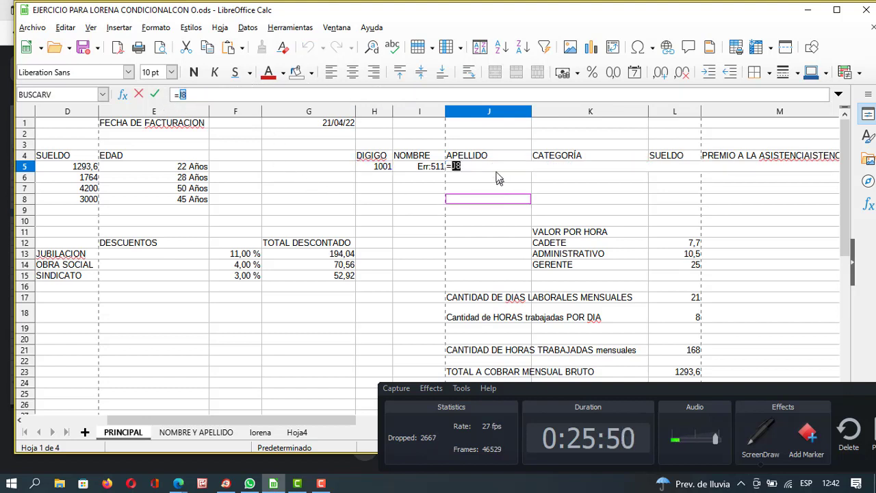
{"action": "left_click", "coordinate": [433, 168]}
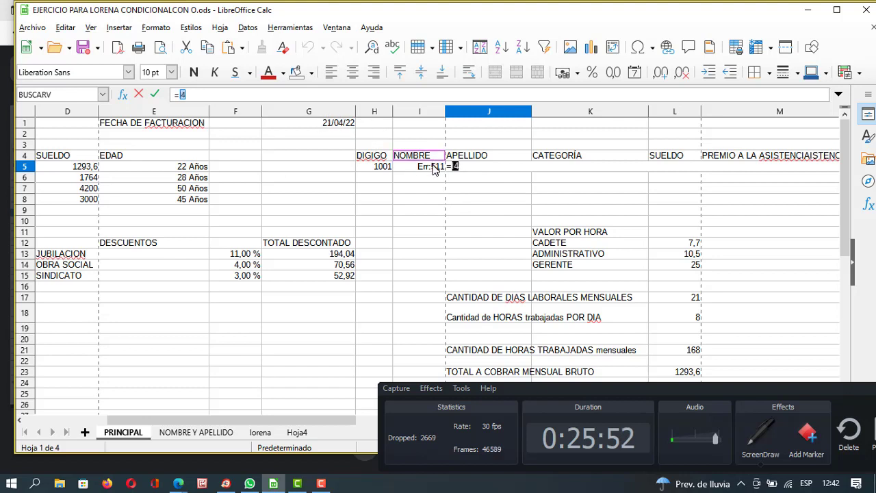
{"action": "key", "text": "Escape"}
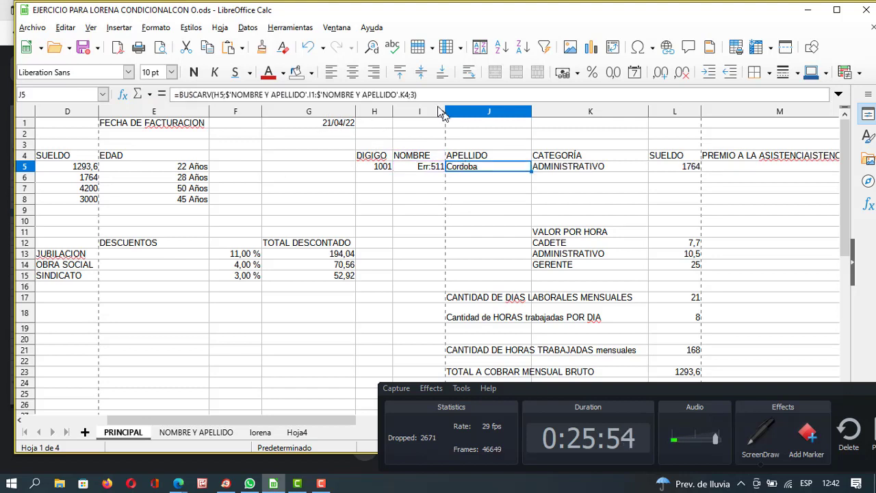
Erase J5's surname lookup formula entirely, leaving the APELLIDO cell blank.
{"action": "left_click_drag", "start_coordinate": [450, 97], "coordinate": [183, 104]}
{"action": "key", "text": "BackSpace"}
{"action": "key", "text": "BackSpace"}
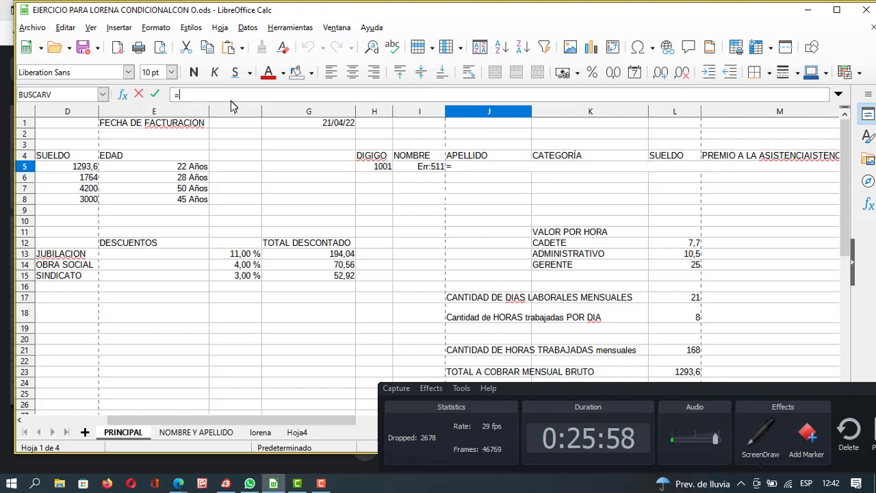
{"action": "left_click", "coordinate": [420, 219]}
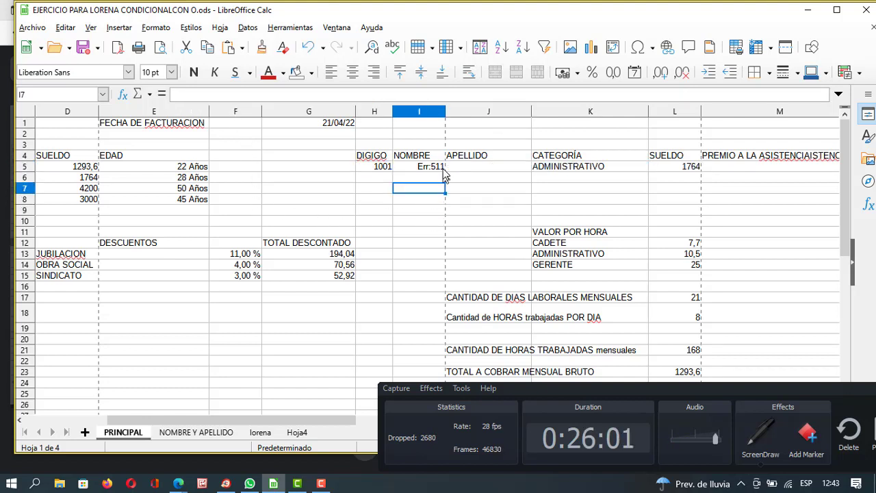
Replace I5's SI formula with a bare = and minimise Calc to show the Meet call.
{"action": "left_click", "coordinate": [432, 169]}
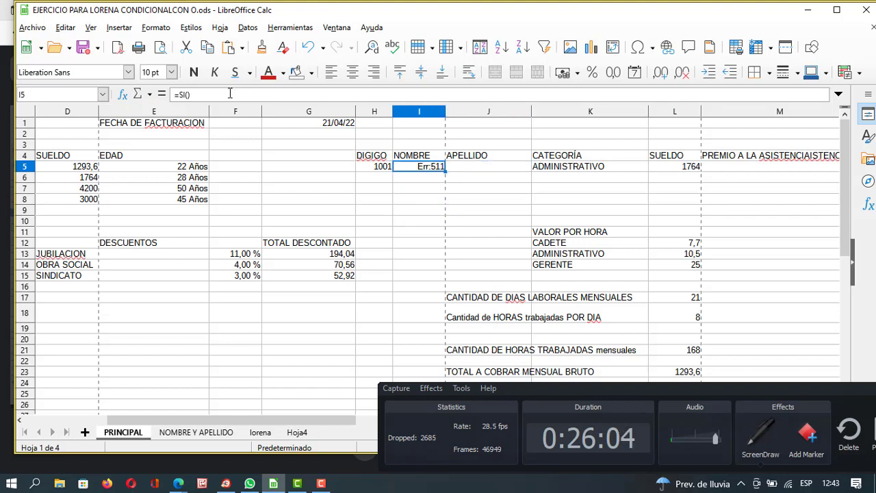
{"action": "left_click_drag", "start_coordinate": [230, 93], "coordinate": [171, 96]}
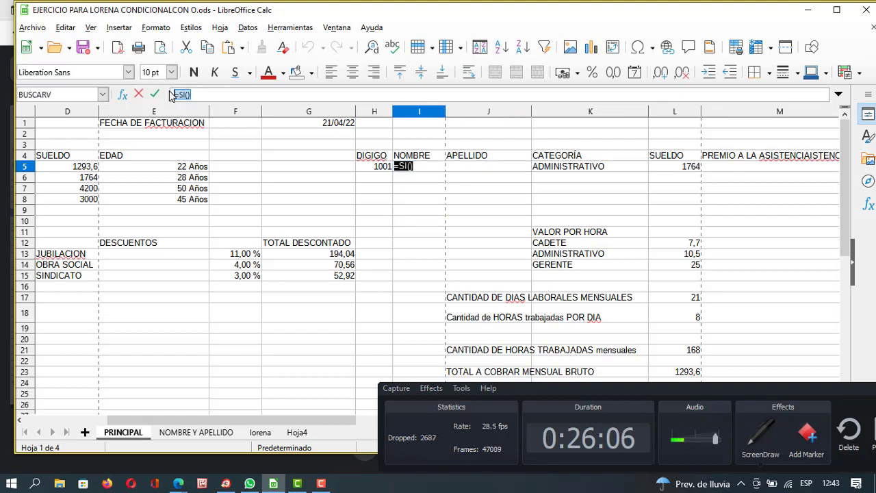
{"action": "type", "text": "="}
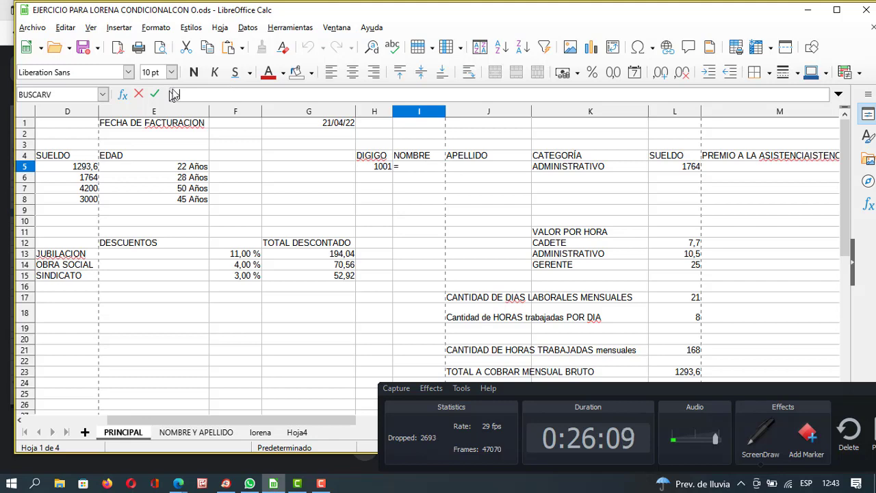
{"action": "left_click", "coordinate": [809, 9]}
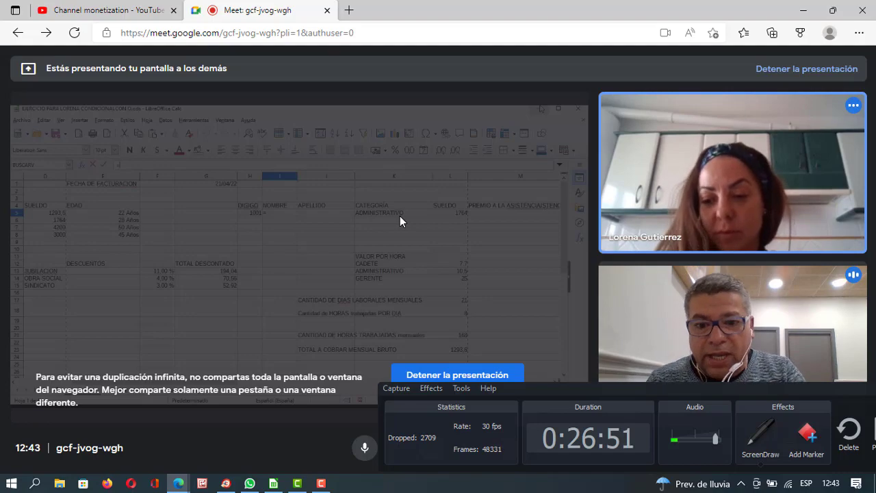
Restore the LibreOffice Calc payroll window from the taskbar.
{"action": "left_click", "coordinate": [274, 484]}
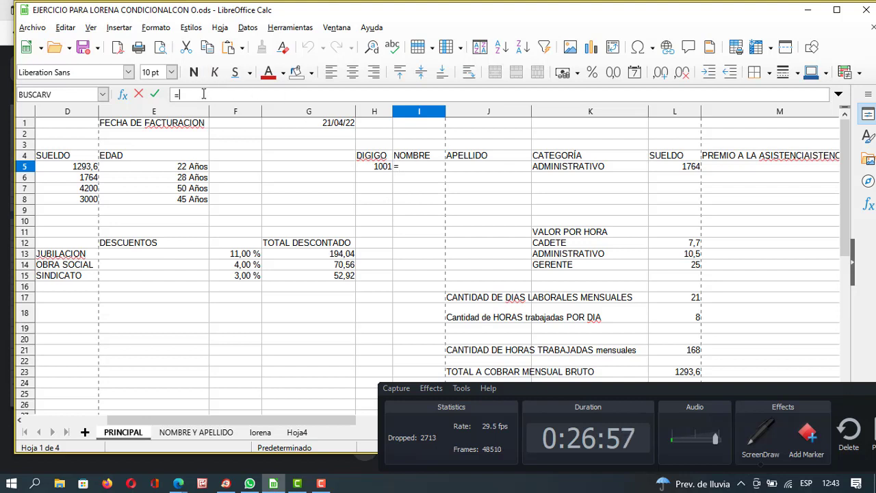
Start I5's formula as =buscarv(H5, then minimise Calc to return to Meet.
{"action": "type", "text": "busc"}
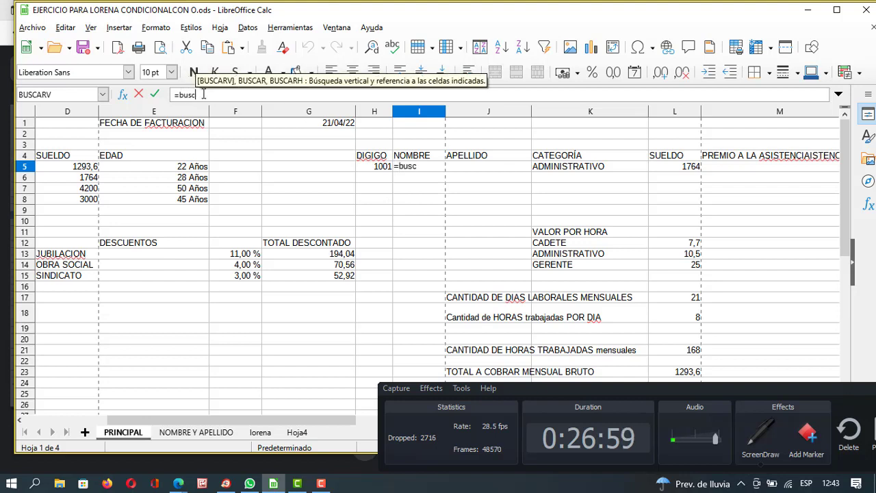
{"action": "type", "text": "arv"}
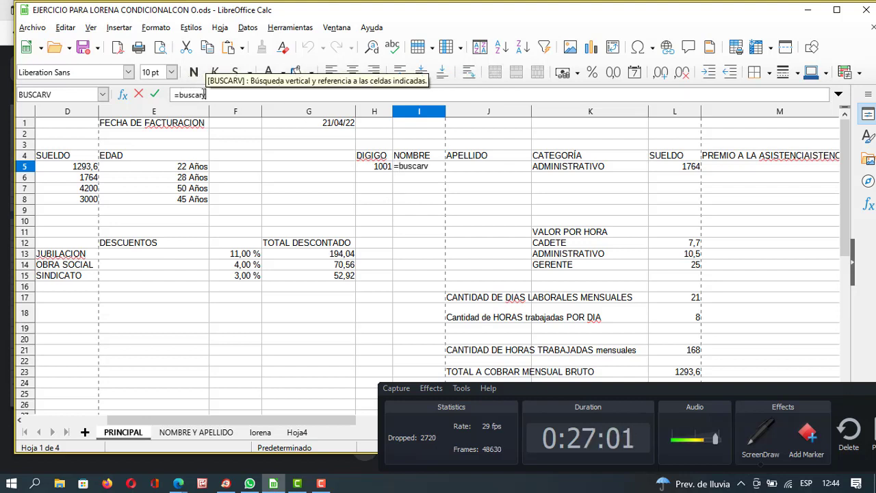
{"action": "type", "text": "("}
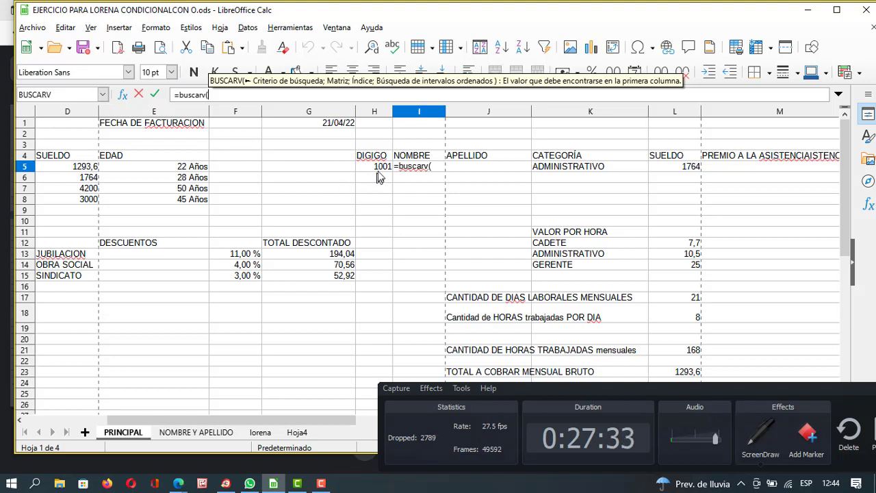
{"action": "left_click", "coordinate": [379, 166]}
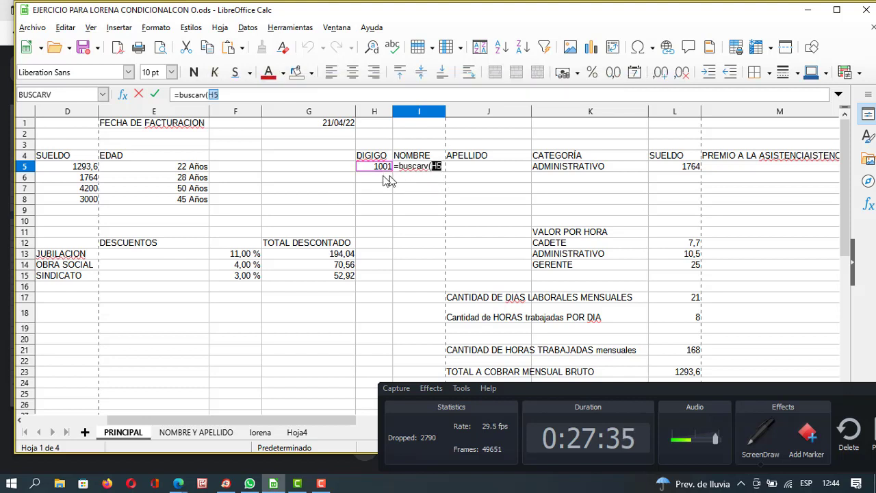
{"action": "left_click", "coordinate": [444, 166]}
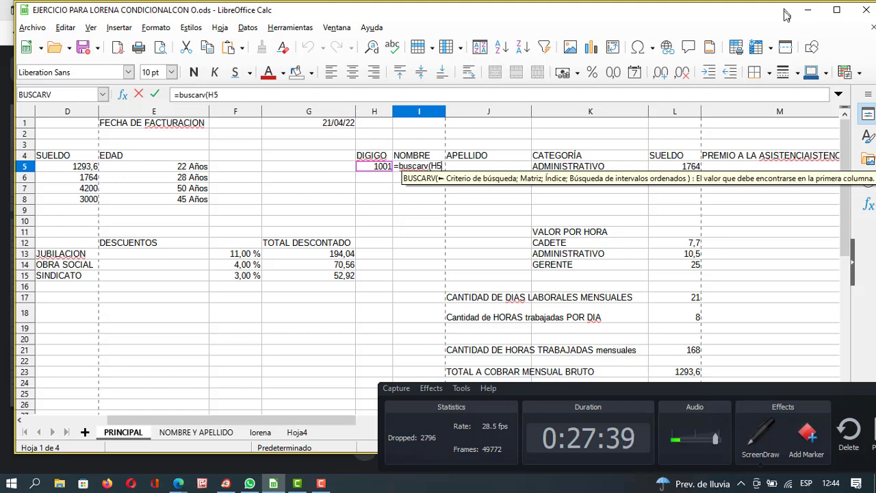
{"action": "left_click", "coordinate": [808, 11]}
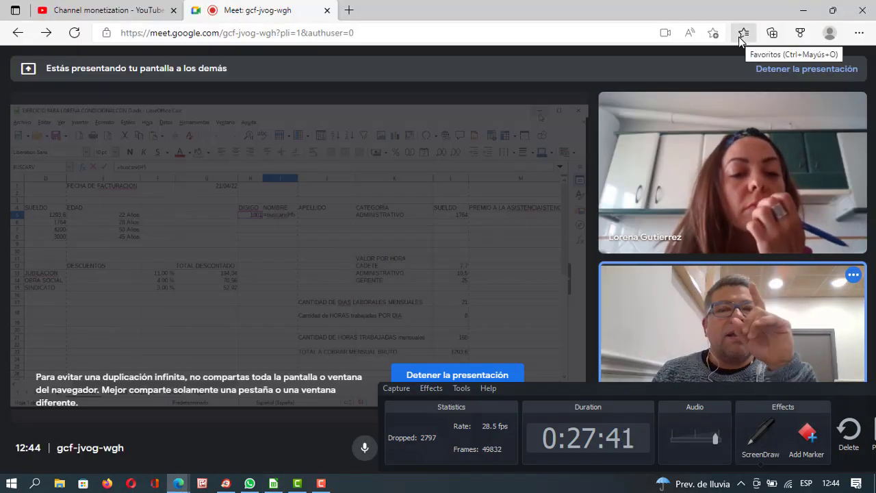
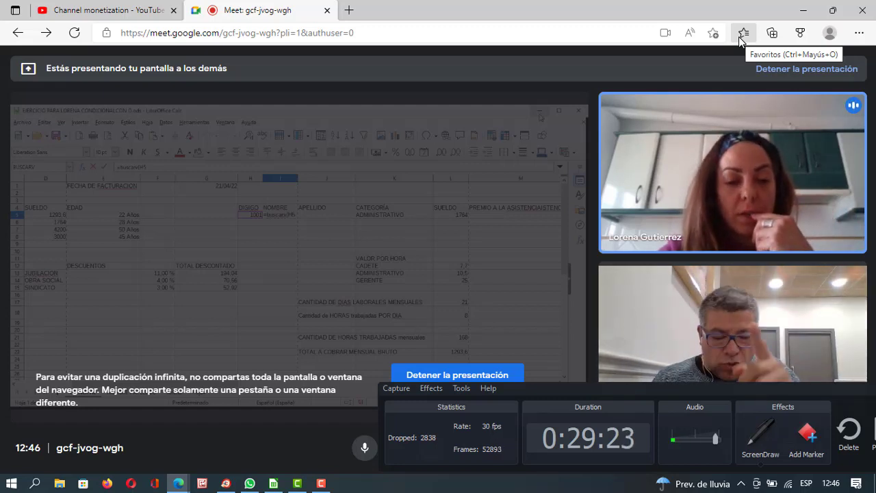
Bring Calc back in front of the Meet call to continue I5's =buscarv(H5 formula.
{"action": "left_click", "coordinate": [275, 484]}
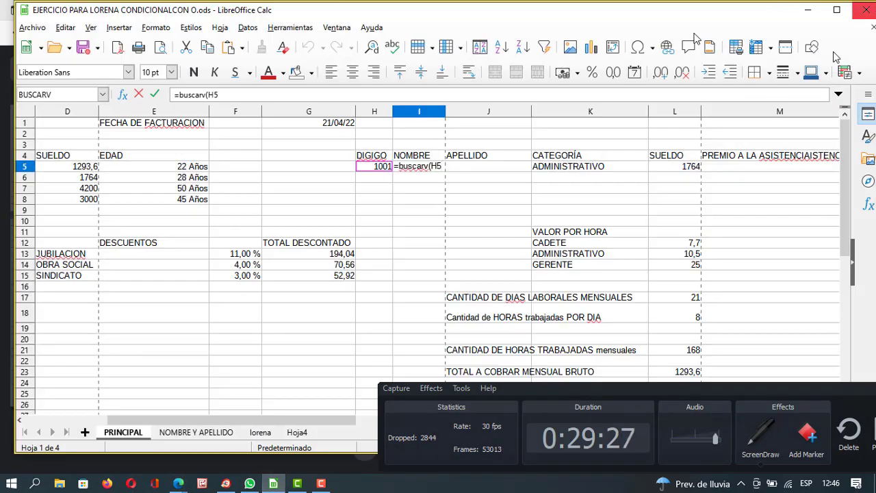
{"action": "left_click", "coordinate": [808, 10]}
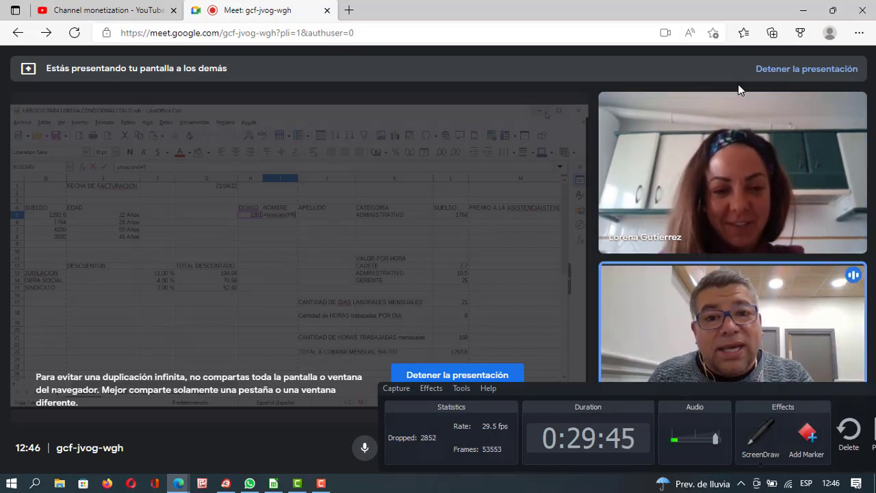
{"action": "left_click", "coordinate": [274, 483]}
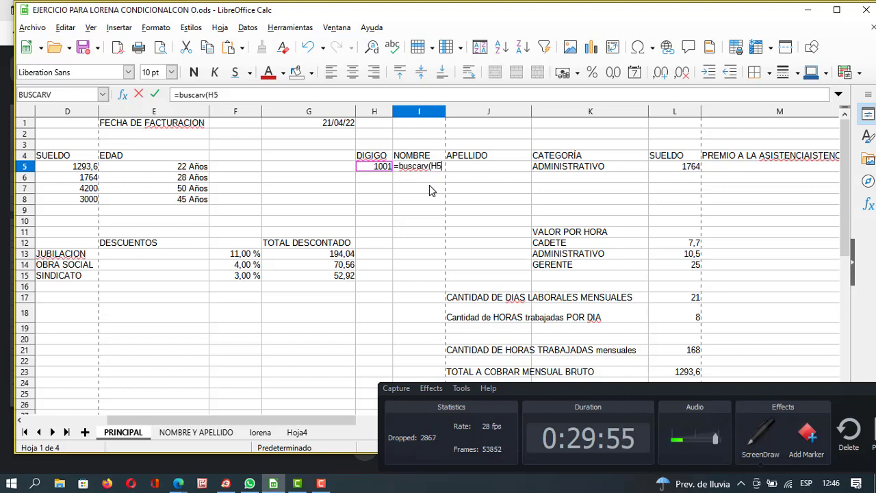
Add a separator and the NOMBRE Y APELLIDO sheet's range I1:L5 as I5's lookup table.
{"action": "type", "text": ";"}
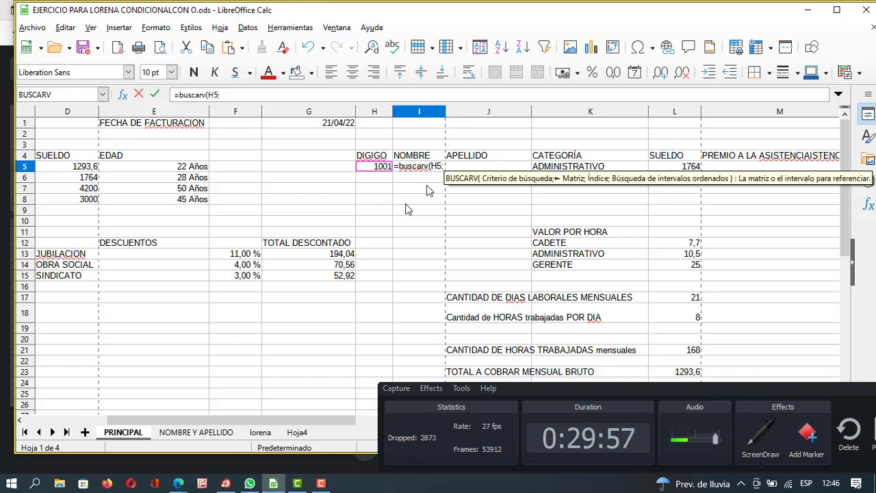
{"action": "left_click", "coordinate": [211, 433]}
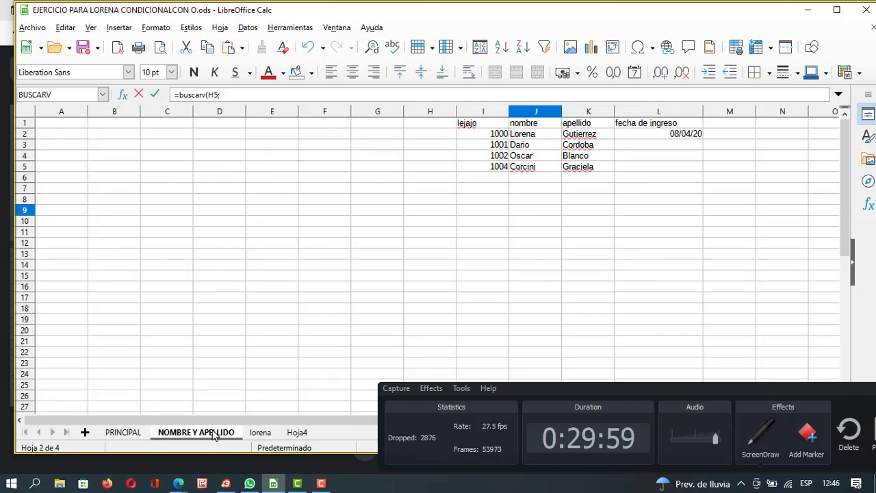
{"action": "left_click_drag", "start_coordinate": [493, 124], "coordinate": [647, 173]}
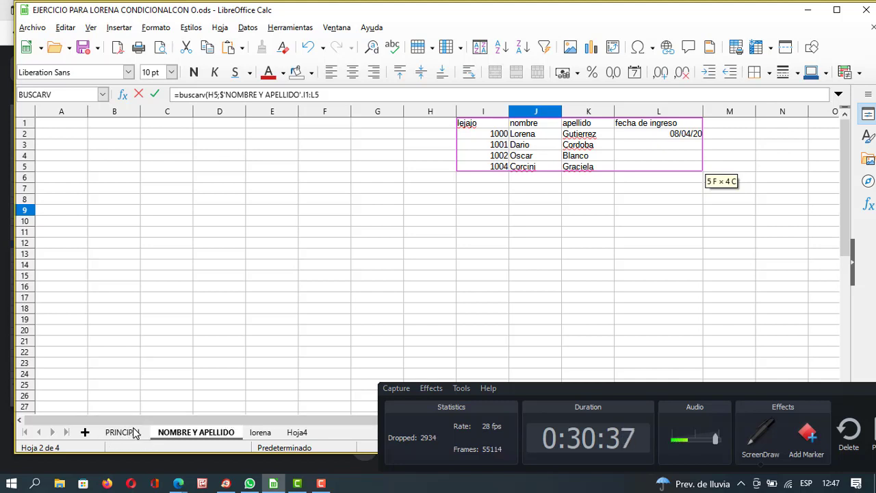
On PRINCIPAL, close I5's formula with ;2) so it returns the first name for code 1001.
{"action": "left_click", "coordinate": [117, 435]}
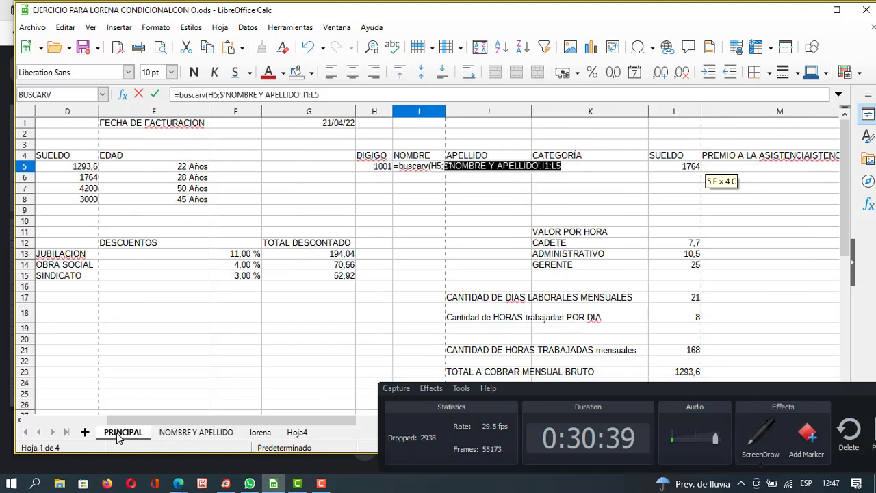
{"action": "left_click", "coordinate": [324, 96]}
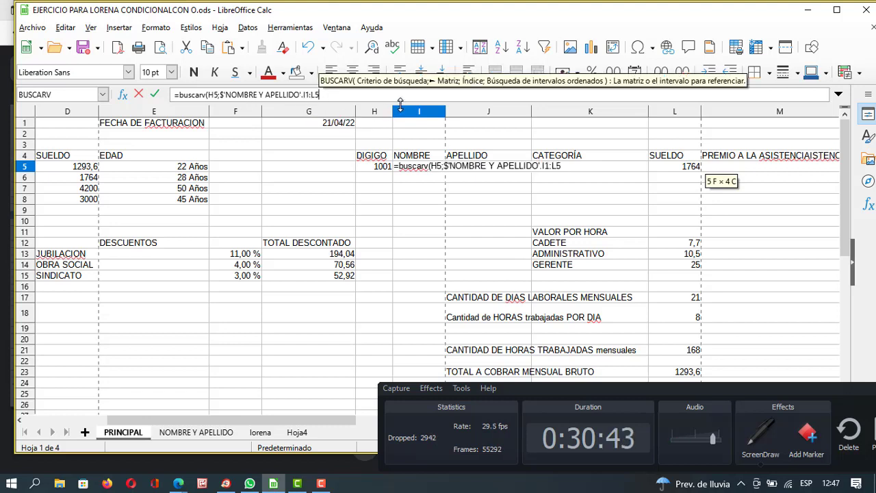
{"action": "type", "text": ";"}
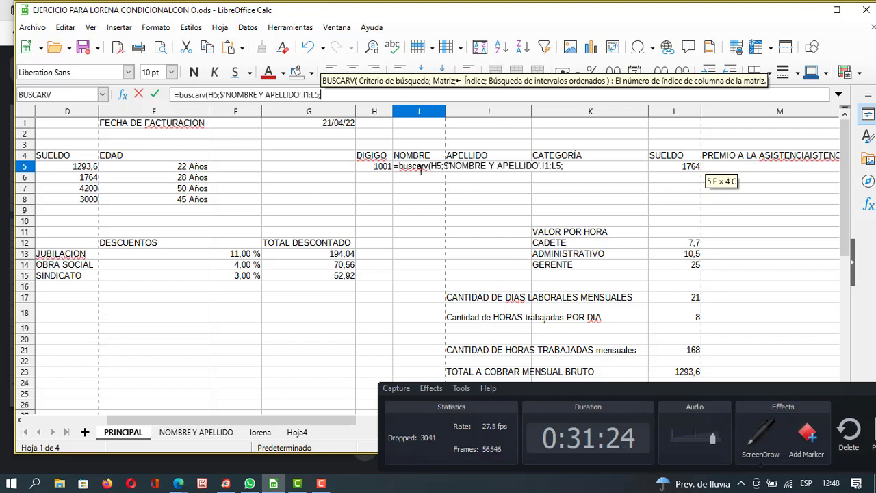
{"action": "type", "text": "2"}
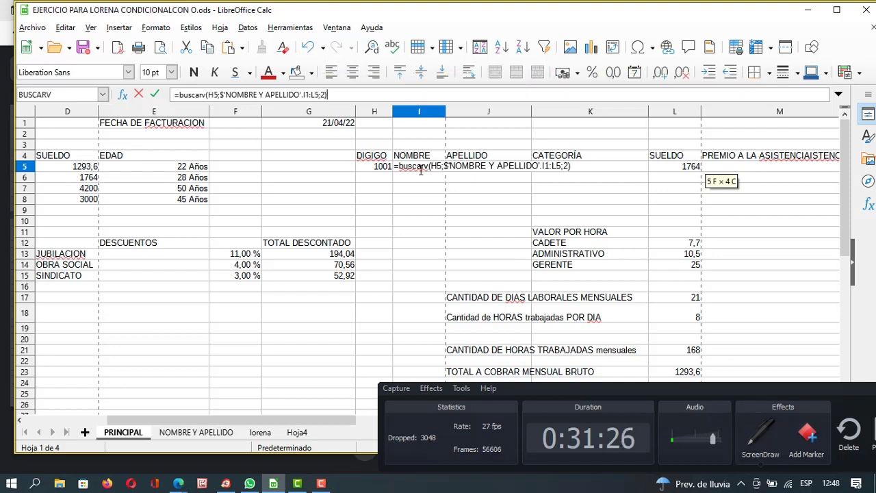
{"action": "type", "text": ")"}
{"action": "key", "text": "Return"}
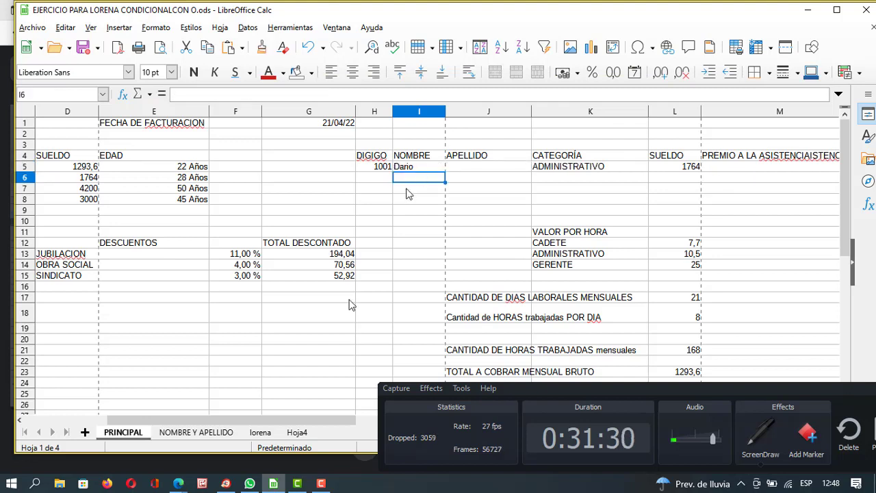
Compare the names table with I5's result, then minimize Calc to show the Meet call.
{"action": "left_click", "coordinate": [210, 431]}
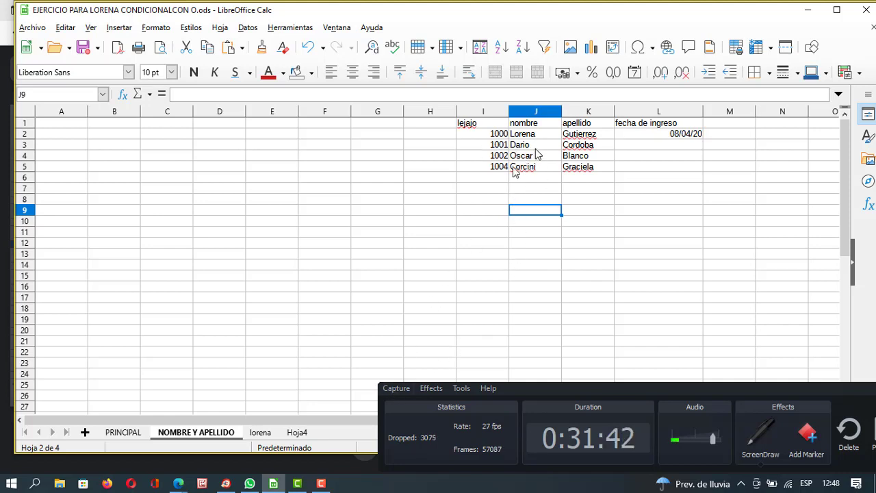
{"action": "left_click", "coordinate": [120, 432]}
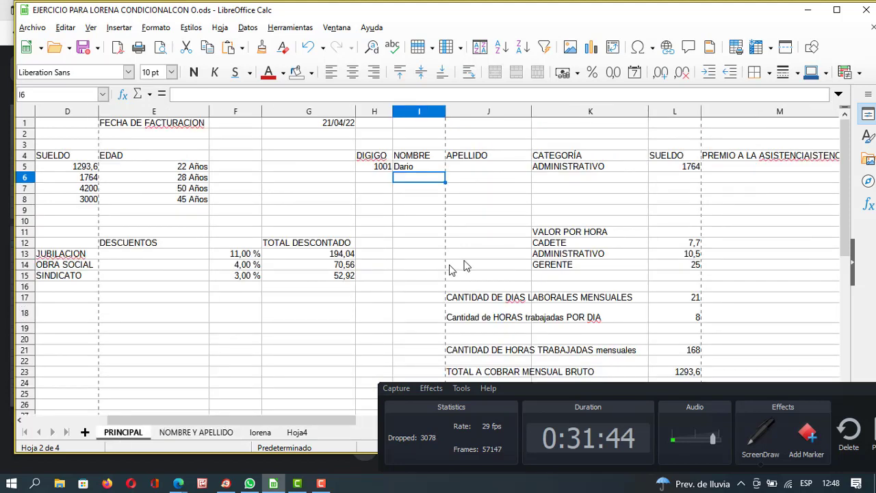
{"action": "left_click", "coordinate": [476, 167]}
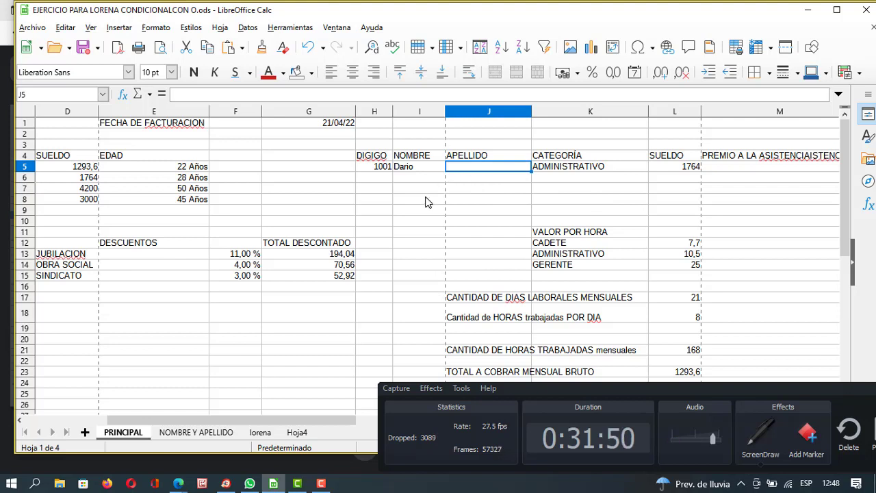
{"action": "left_click", "coordinate": [416, 172]}
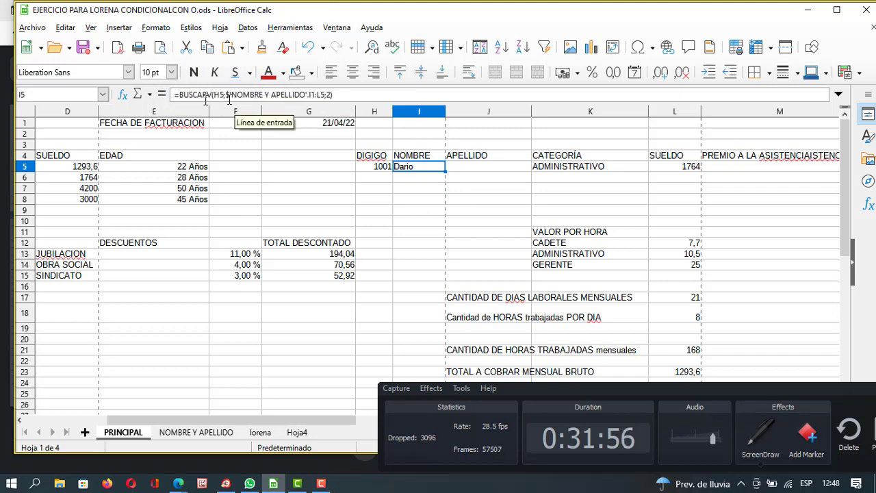
{"action": "left_click", "coordinate": [806, 10]}
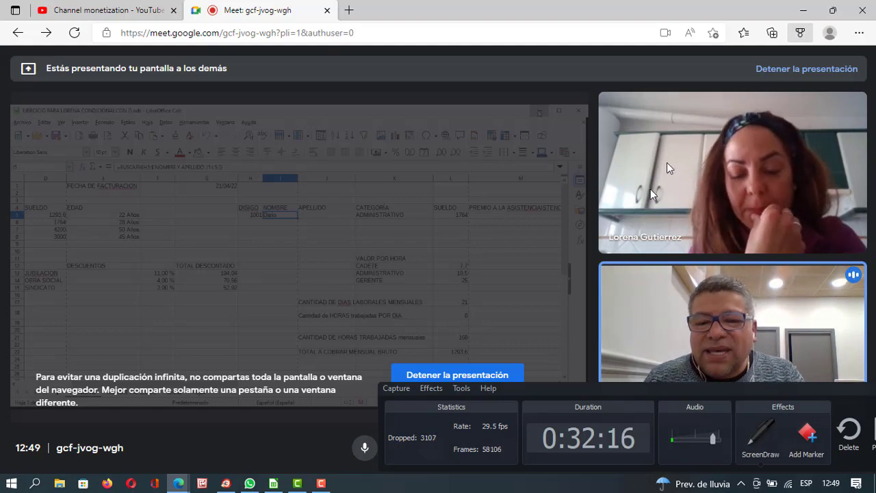
Switch between Calc and the Meet call, ending with the PRINCIPAL sheet in front.
{"action": "left_click", "coordinate": [274, 480]}
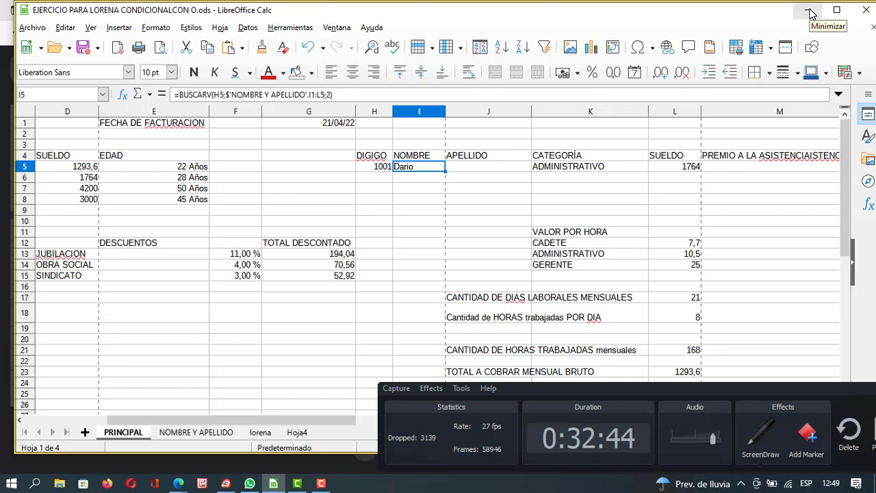
{"action": "left_click", "coordinate": [809, 11]}
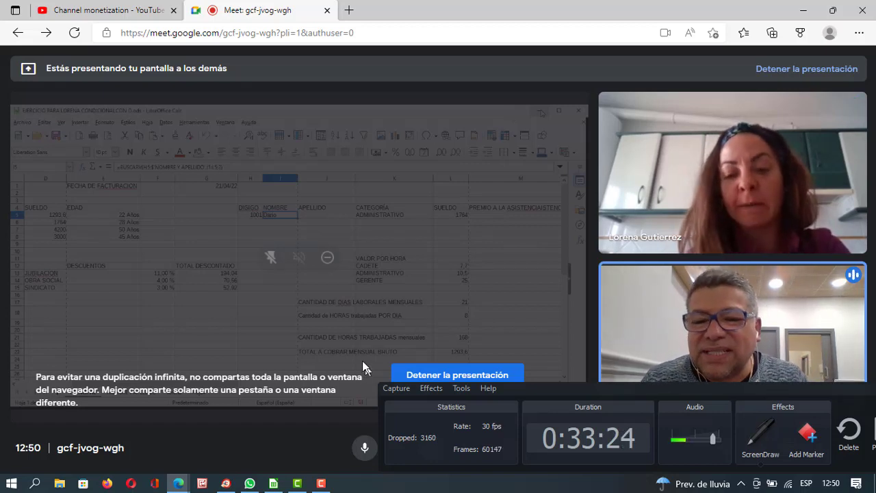
{"action": "left_click", "coordinate": [273, 483]}
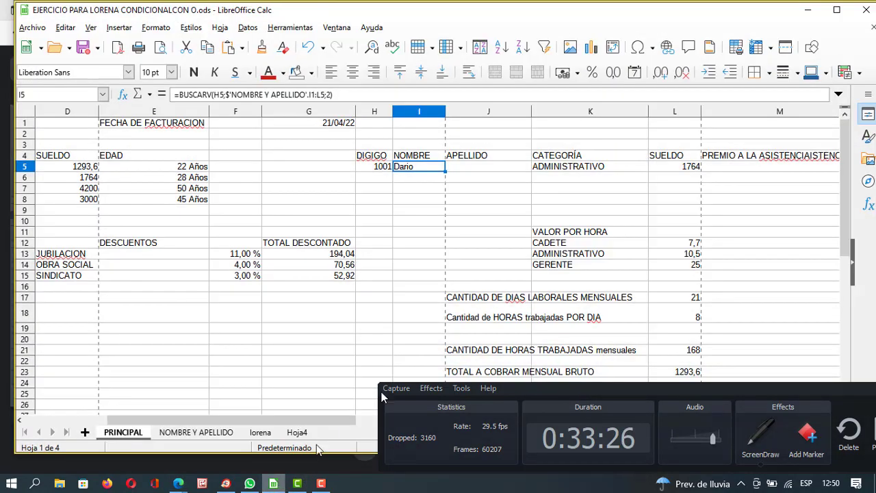
Start a =buscarv( formula in J5 for the APELLIDO lookup.
{"action": "left_click", "coordinate": [469, 170]}
{"action": "left_click", "coordinate": [338, 93]}
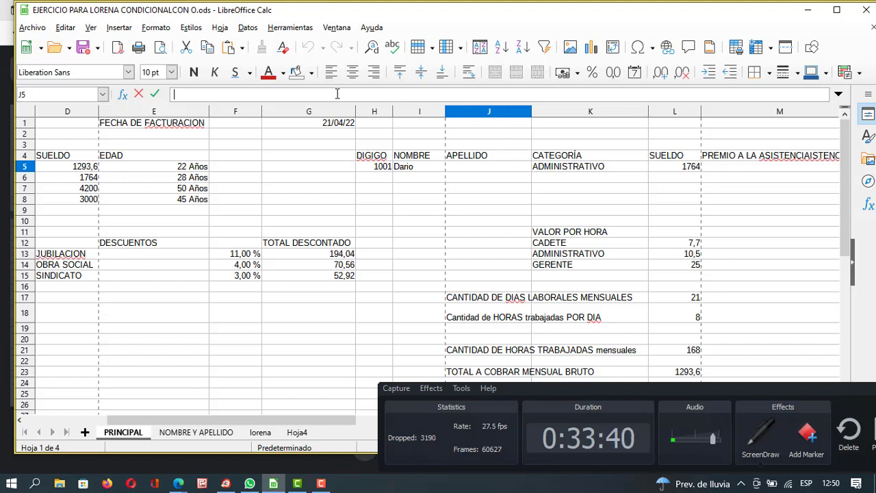
{"action": "type", "text": "="}
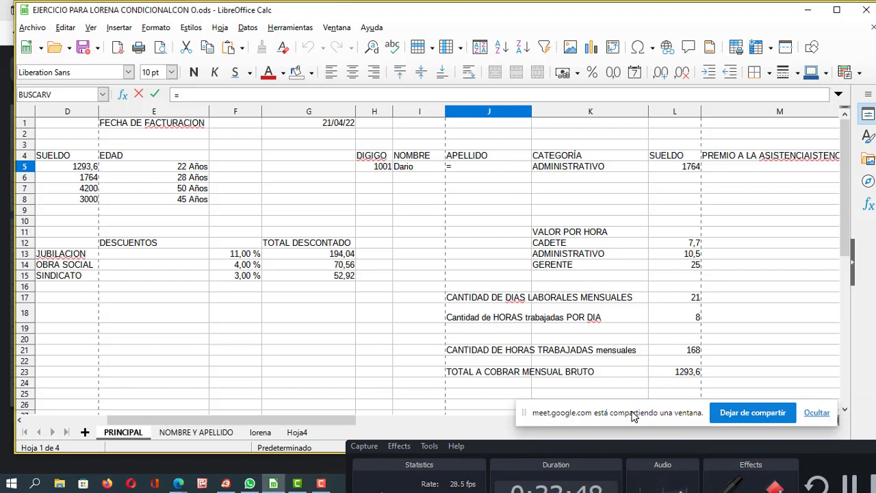
{"action": "left_click", "coordinate": [463, 169]}
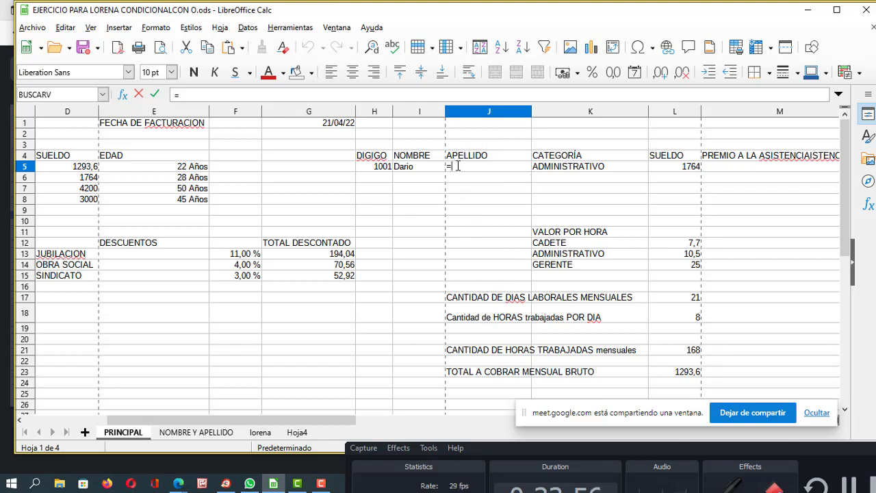
{"action": "type", "text": "buscar"}
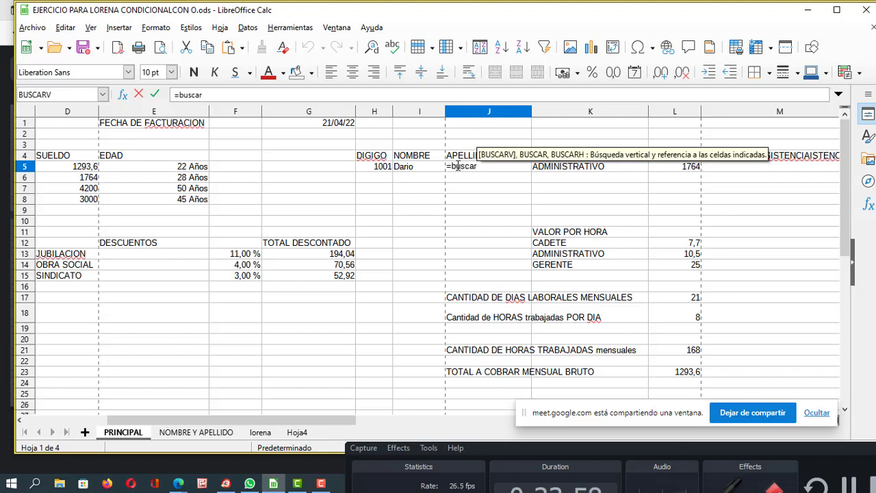
{"action": "type", "text": "v"}
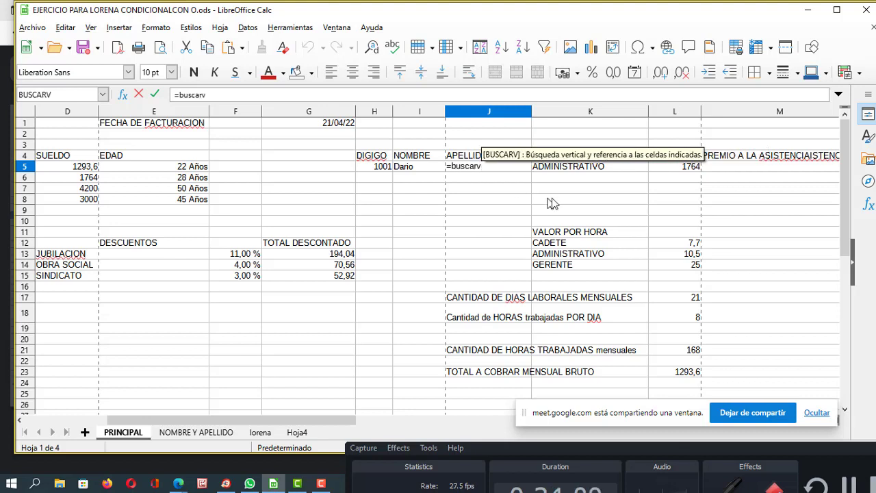
{"action": "left_click_drag", "start_coordinate": [499, 445], "coordinate": [346, 430]}
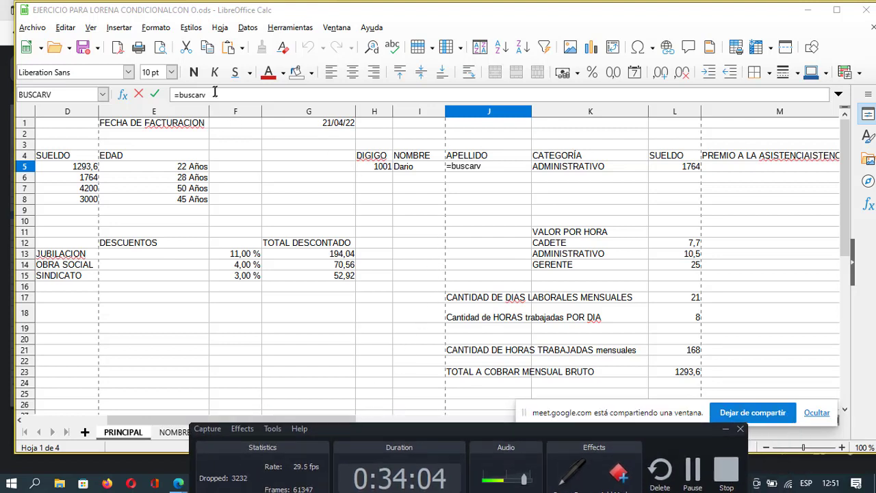
{"action": "left_click", "coordinate": [226, 93]}
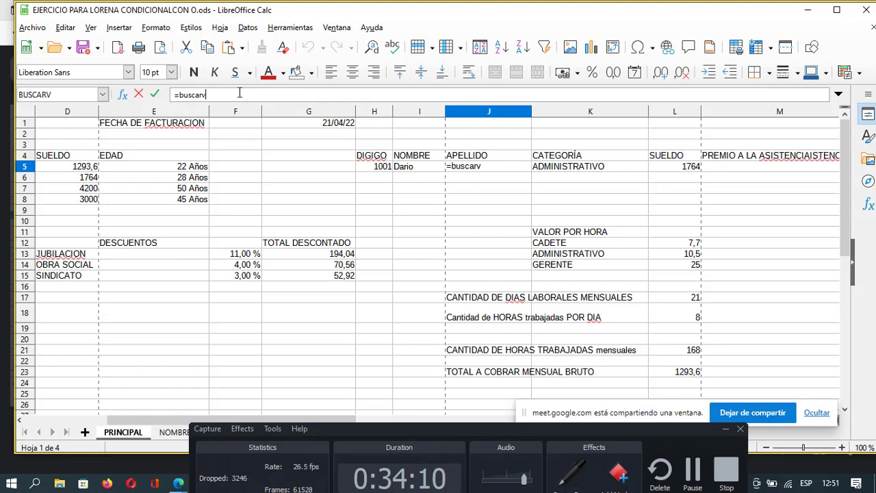
{"action": "type", "text": "("}
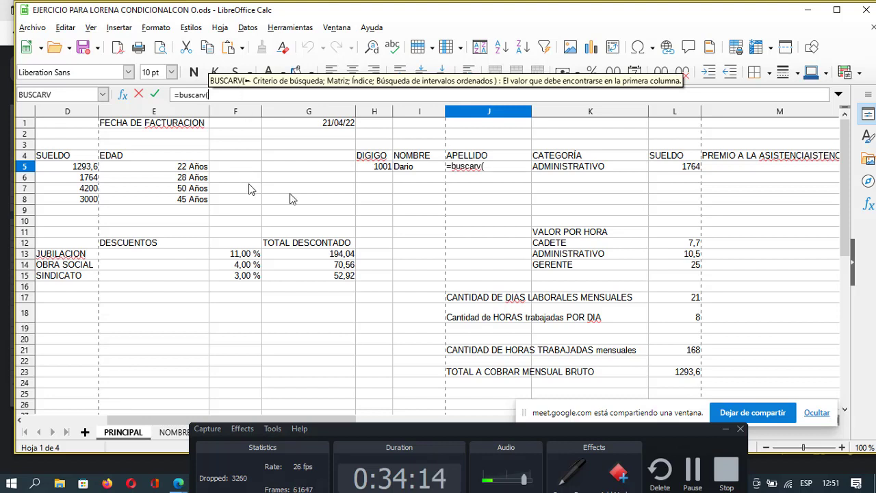
Use H5 as J5's lookup value, then minimize Calc to reveal the Meet call.
{"action": "left_click", "coordinate": [382, 174]}
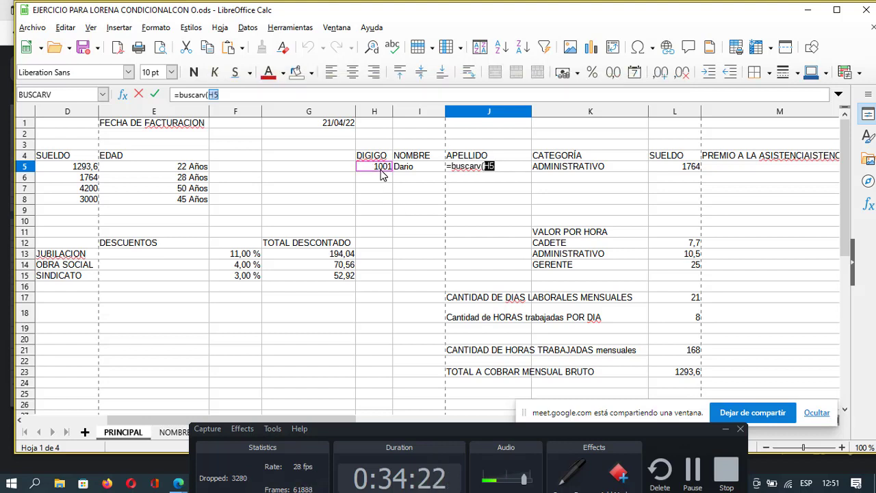
{"action": "left_click", "coordinate": [274, 95]}
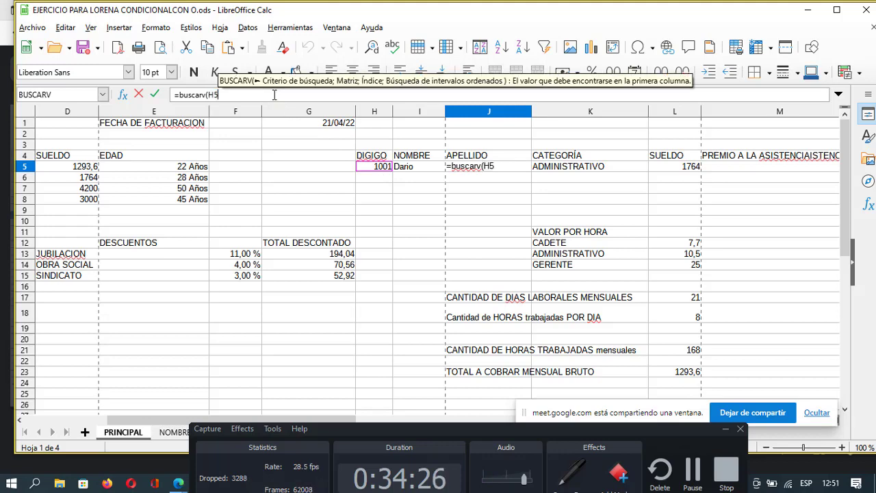
{"action": "left_click", "coordinate": [807, 10]}
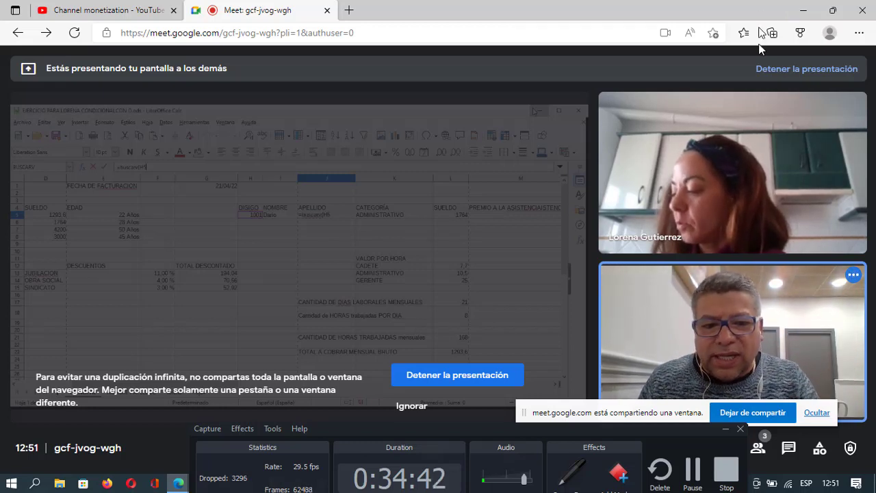
Restore Calc and add the NOMBRE Y APELLIDO range I1:L5 after H5 in J5's BUSCARV.
{"action": "left_click", "coordinate": [470, 423]}
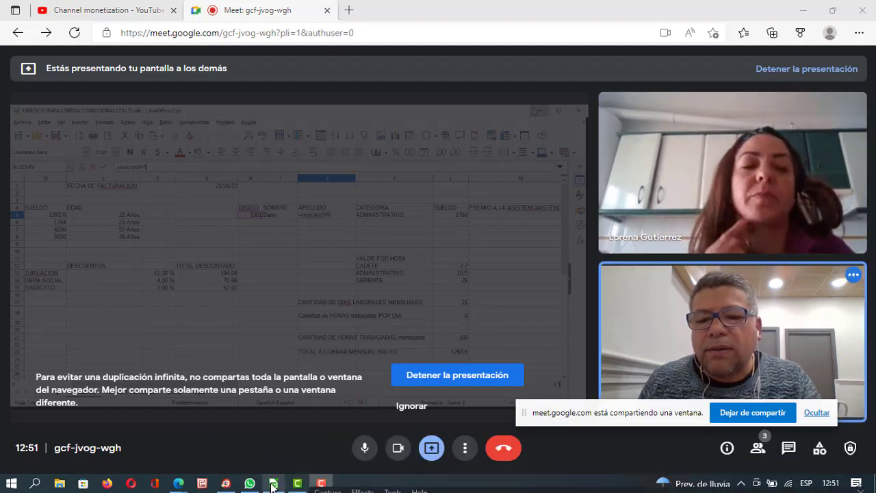
{"action": "left_click", "coordinate": [272, 483]}
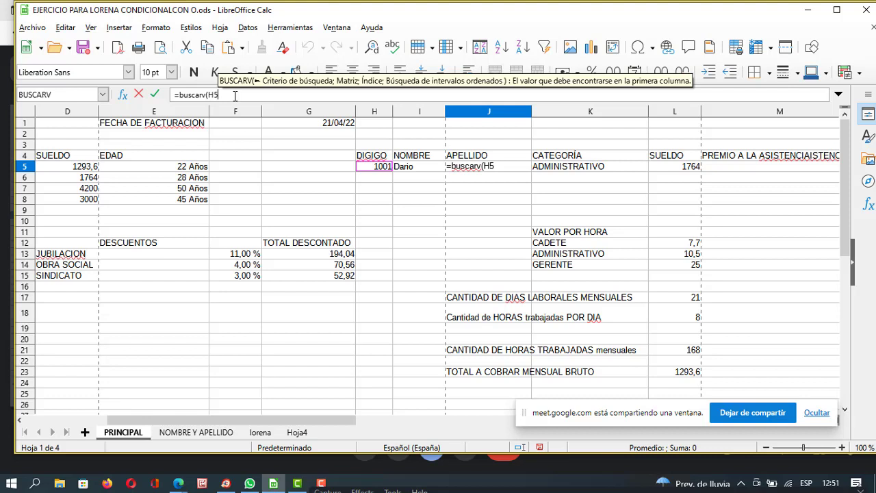
{"action": "type", "text": ";"}
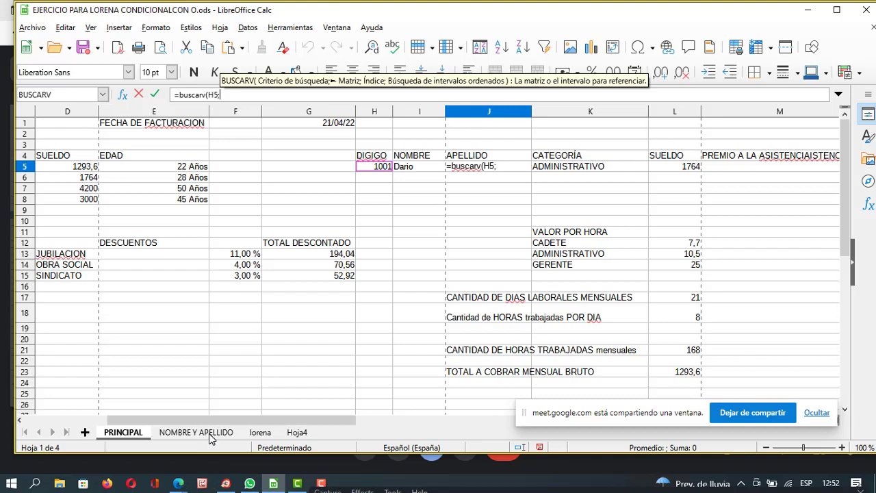
{"action": "left_click_drag", "start_coordinate": [687, 14], "coordinate": [686, 35]}
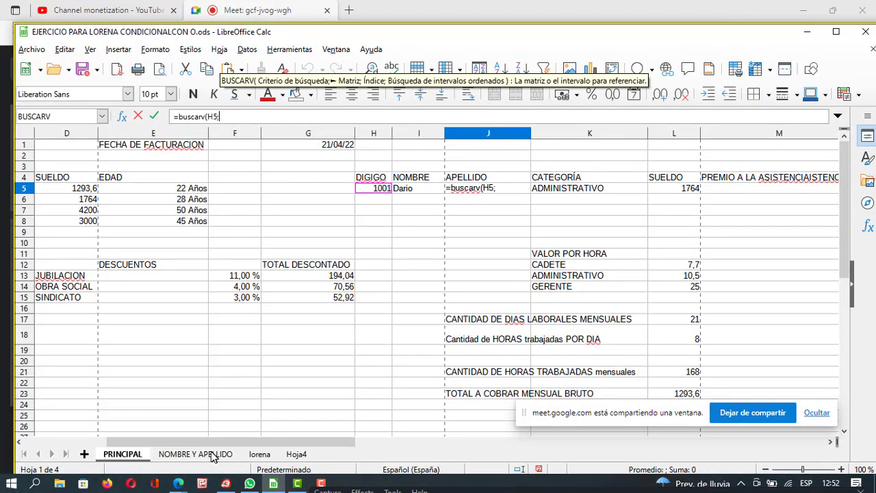
{"action": "left_click", "coordinate": [216, 454]}
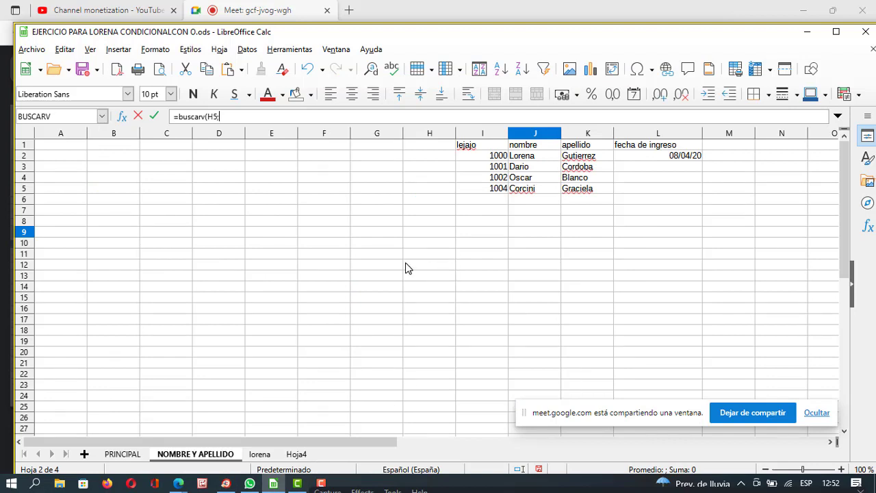
{"action": "left_click_drag", "start_coordinate": [500, 37], "coordinate": [499, 32]}
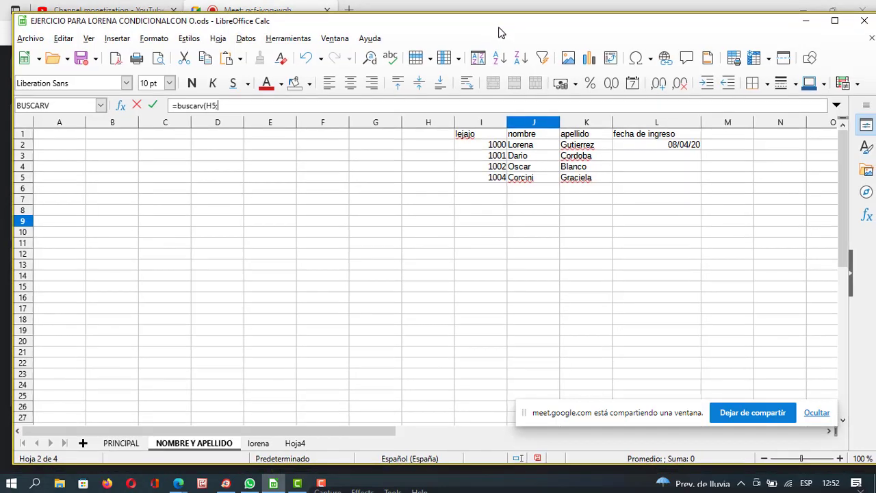
{"action": "left_click", "coordinate": [480, 135]}
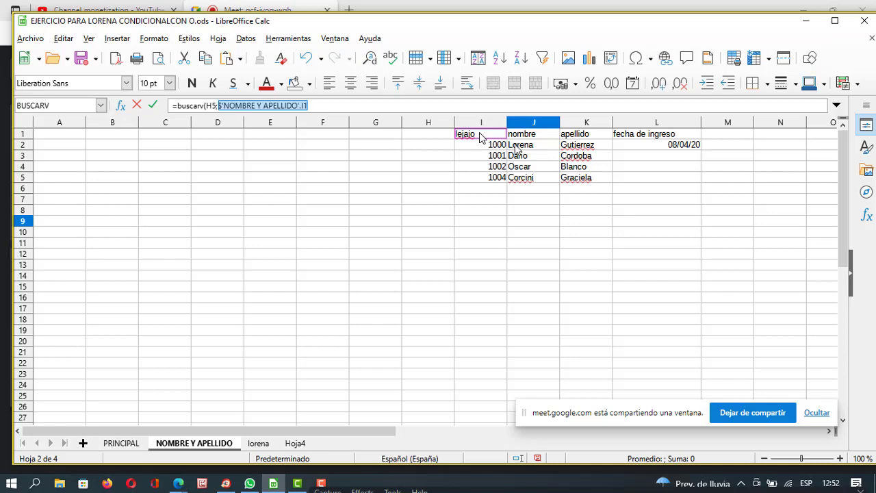
{"action": "left_click_drag", "start_coordinate": [480, 135], "coordinate": [633, 185]}
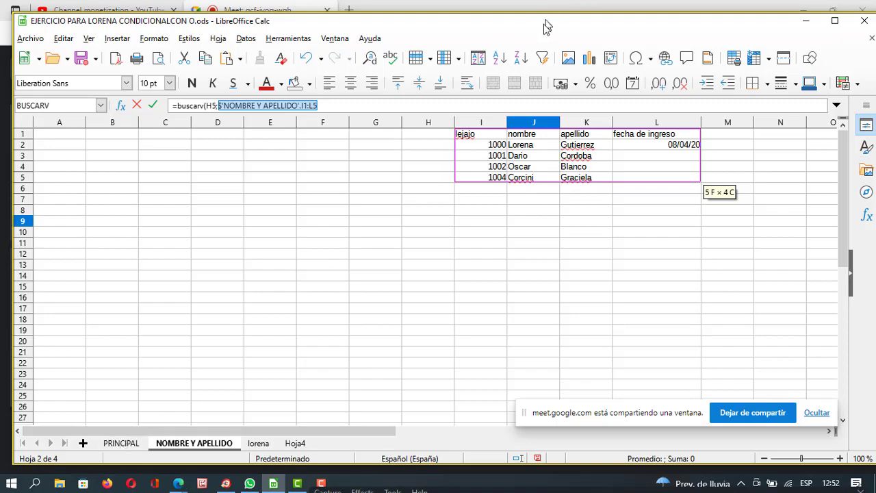
{"action": "mouse_move", "coordinate": [546, 26]}
{"action": "left_mouse_down"}
{"action": "mouse_move", "coordinate": [565, 61]}
{"action": "mouse_move", "coordinate": [543, 368]}
{"action": "mouse_move", "coordinate": [528, 391]}
{"action": "mouse_move", "coordinate": [543, 104]}
{"action": "mouse_move", "coordinate": [555, 40]}
{"action": "mouse_move", "coordinate": [540, 37]}
{"action": "left_mouse_up"}
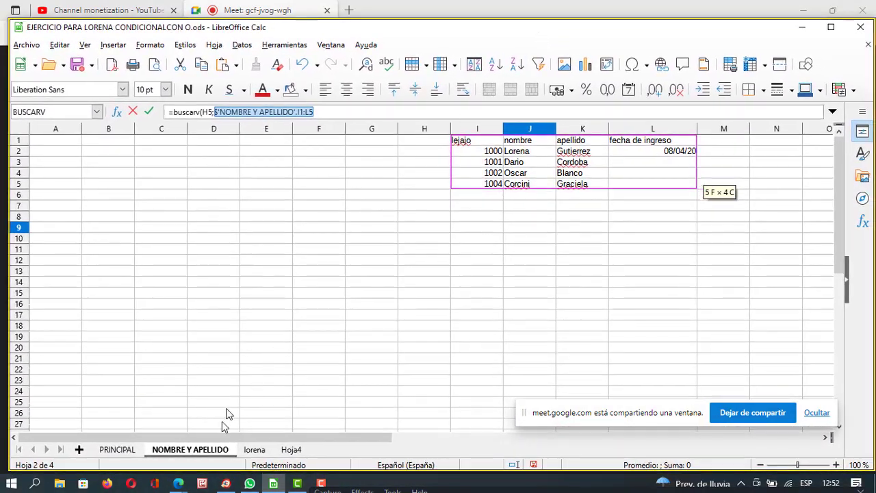
Back on PRINCIPAL, finish J5's formula with ;3) to return the surname for code 1001.
{"action": "left_click", "coordinate": [114, 452]}
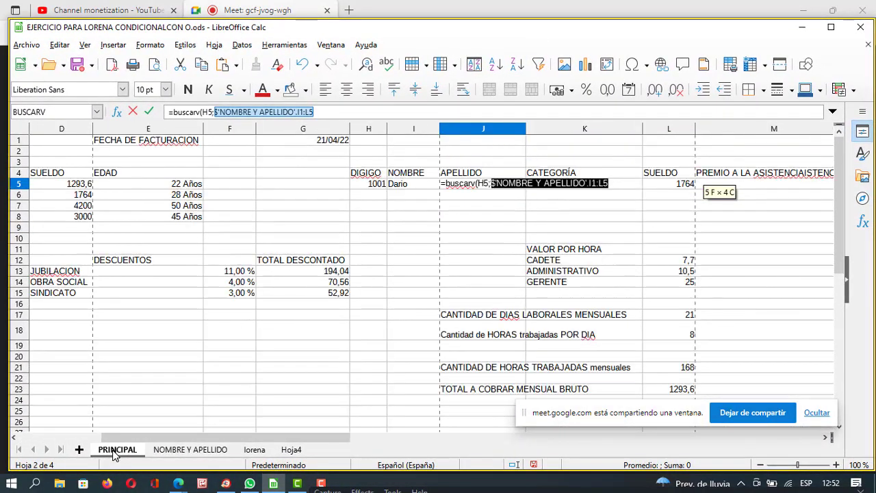
{"action": "left_click_drag", "start_coordinate": [557, 35], "coordinate": [587, 413]}
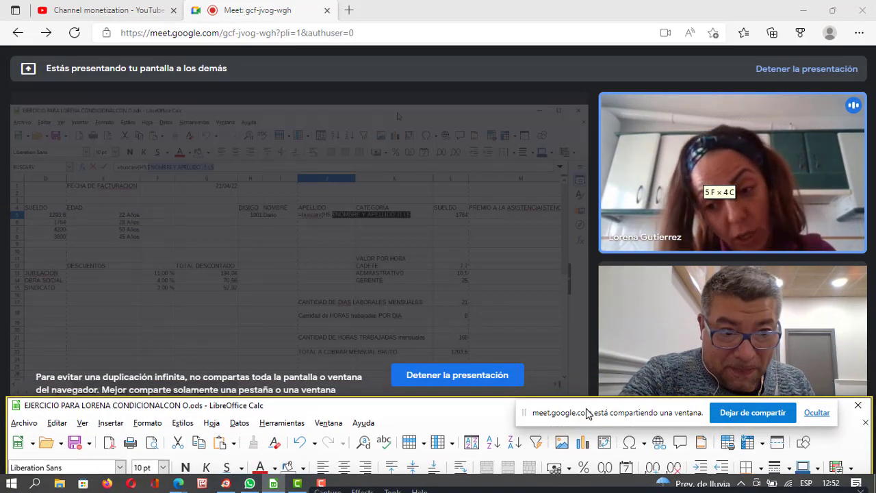
{"action": "left_click_drag", "start_coordinate": [587, 409], "coordinate": [601, 44]}
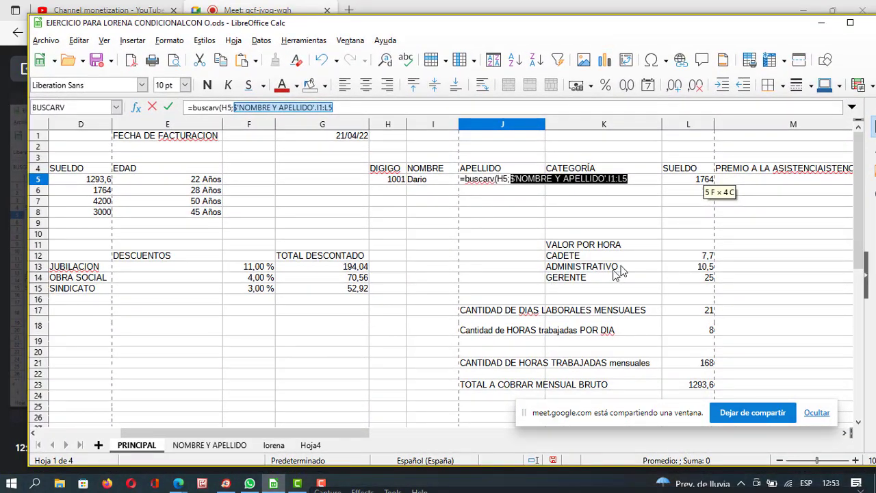
{"action": "left_click", "coordinate": [378, 108]}
{"action": "left_click_drag", "start_coordinate": [460, 29], "coordinate": [471, 345]}
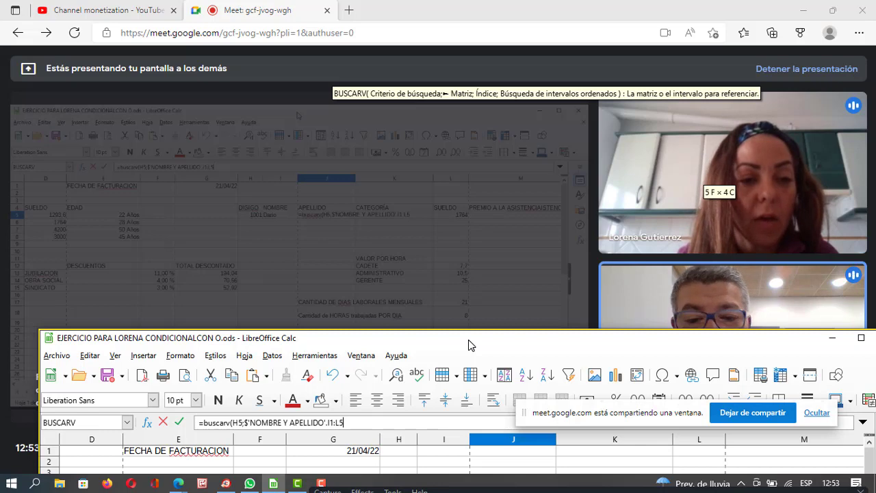
{"action": "type", "text": ";"}
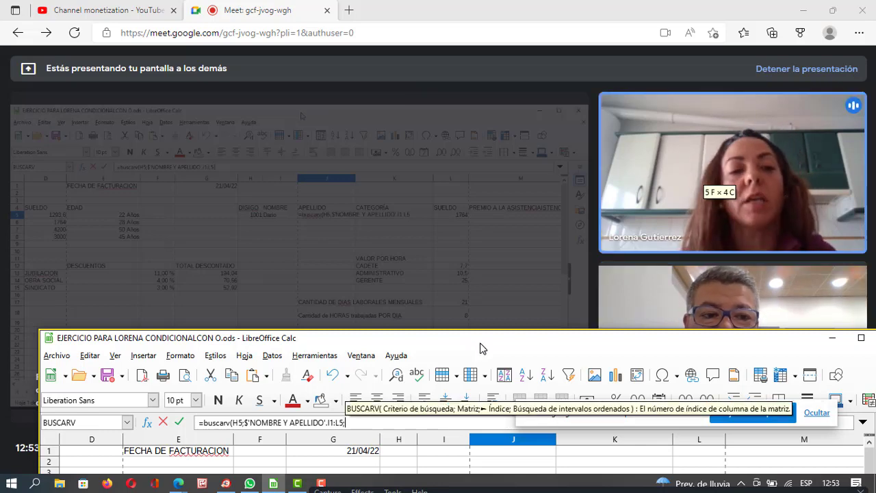
{"action": "left_click_drag", "start_coordinate": [481, 348], "coordinate": [462, 345]}
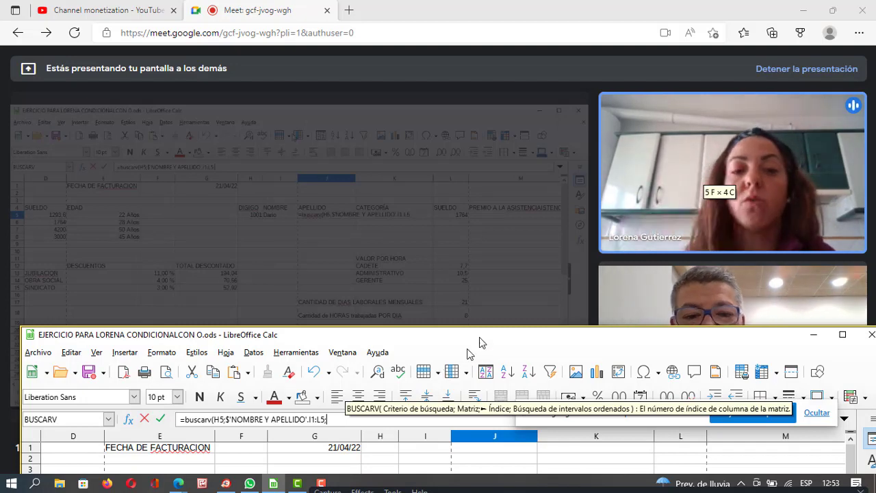
{"action": "left_click_drag", "start_coordinate": [481, 344], "coordinate": [515, 442]}
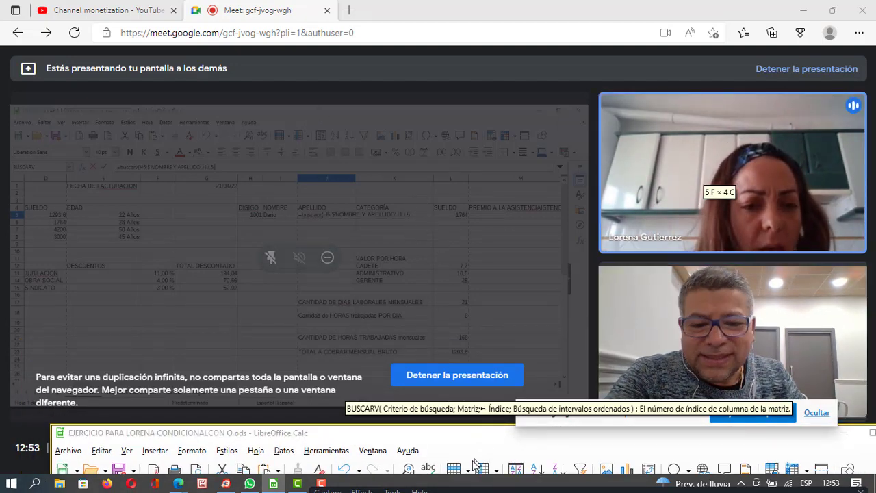
{"action": "left_click_drag", "start_coordinate": [469, 436], "coordinate": [436, 52]}
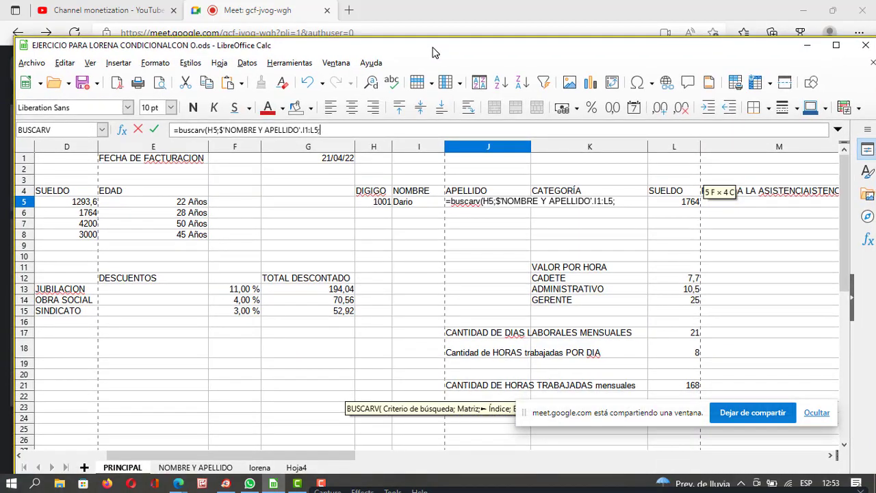
{"action": "left_click_drag", "start_coordinate": [436, 53], "coordinate": [429, 39]}
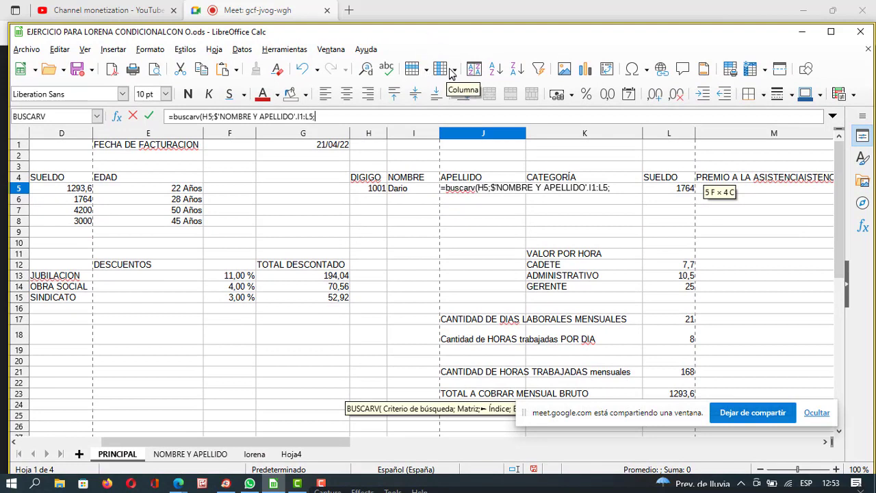
{"action": "type", "text": "3"}
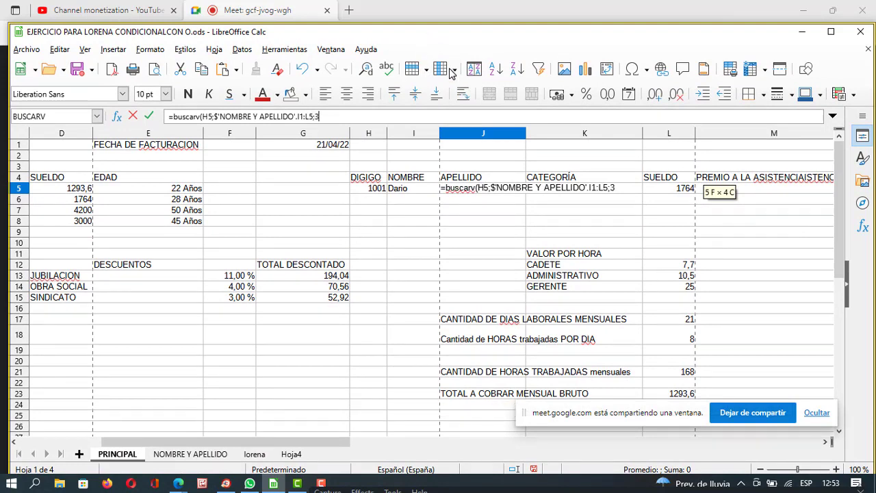
{"action": "type", "text": ")"}
{"action": "key", "text": "Return"}
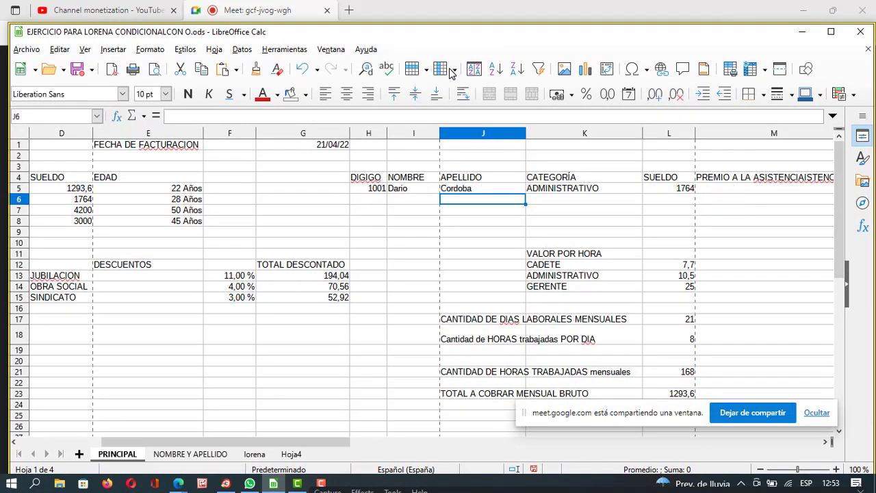
Edit the employee code in H5 and confirm it so row 5's lookups refresh.
{"action": "left_click_drag", "start_coordinate": [515, 33], "coordinate": [519, 302]}
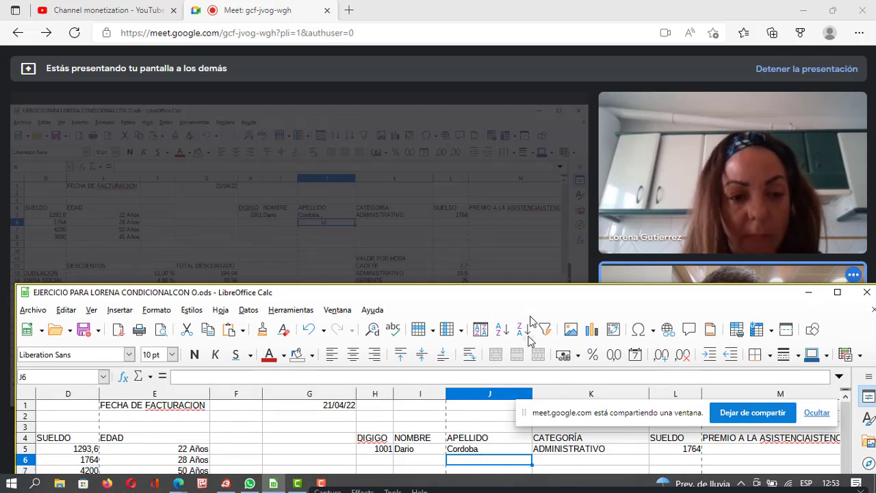
{"action": "left_click_drag", "start_coordinate": [529, 300], "coordinate": [528, 265]}
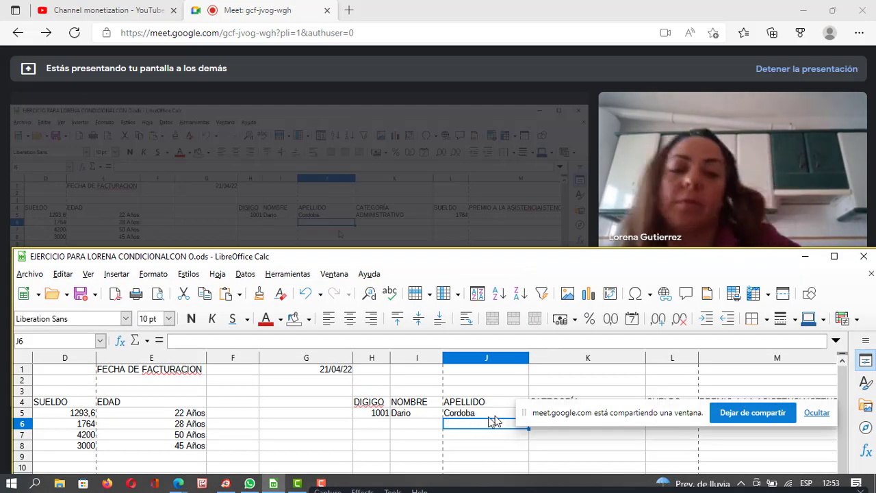
{"action": "left_click", "coordinate": [385, 414]}
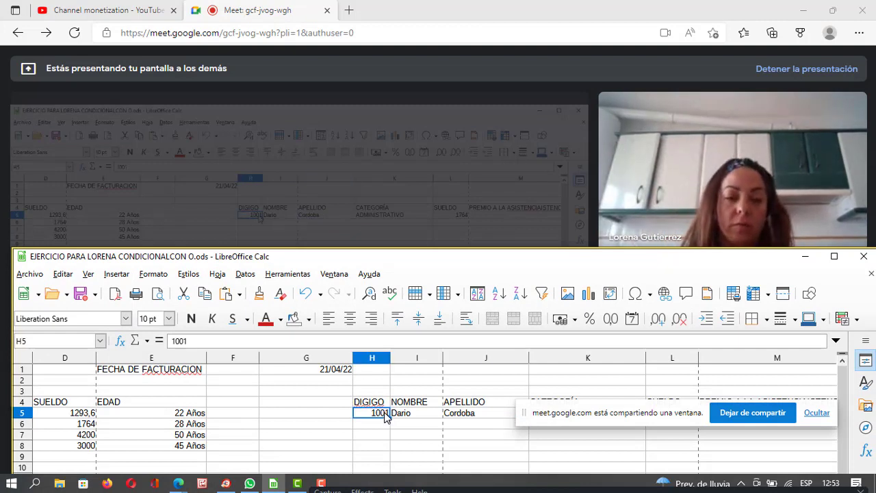
{"action": "double_click", "coordinate": [388, 413]}
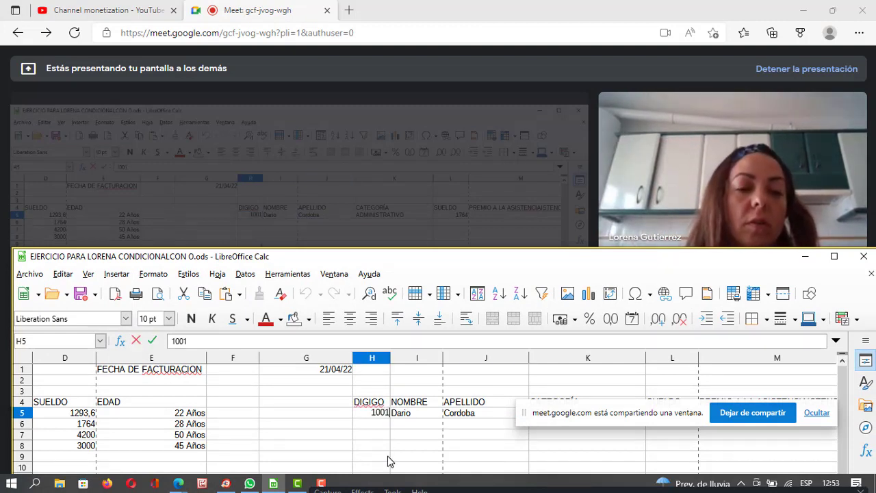
{"action": "type", "text": "0"}
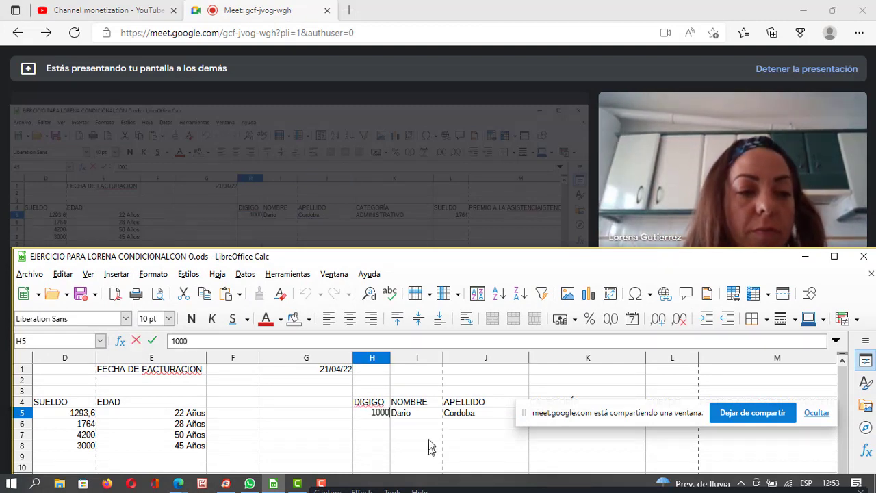
{"action": "left_click_drag", "start_coordinate": [493, 258], "coordinate": [462, 282]}
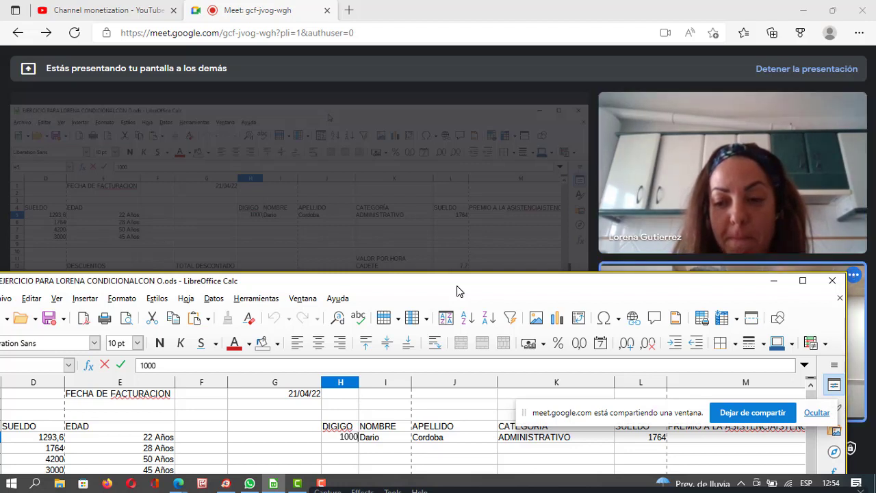
{"action": "key", "text": "Return"}
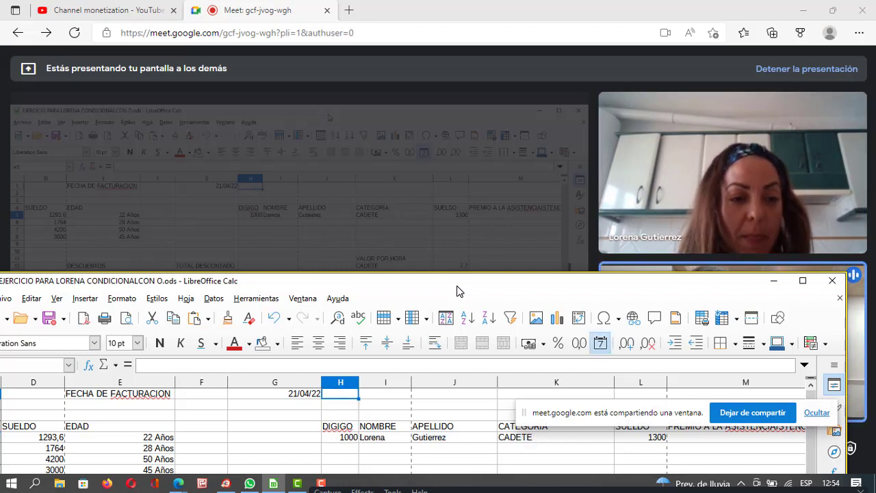
Change H5's code to 1002, showing category GERENTE and salary 4200.
{"action": "double_click", "coordinate": [346, 439]}
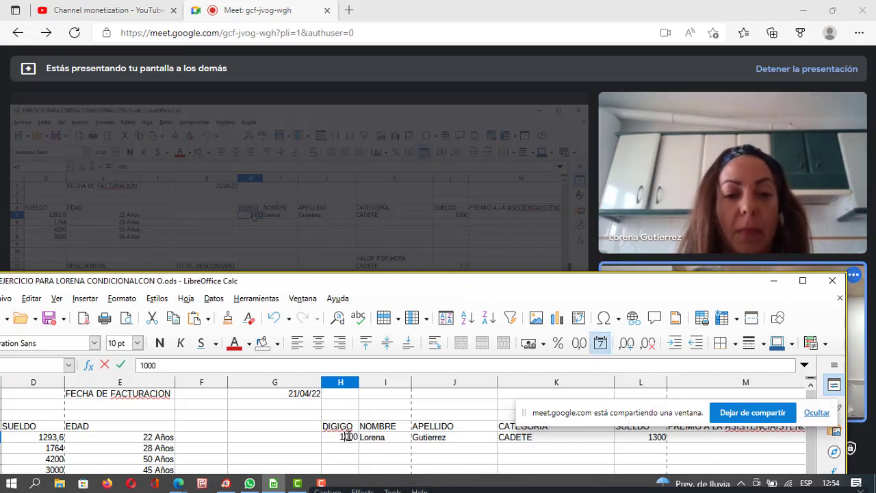
{"action": "key", "text": "BackSpace"}
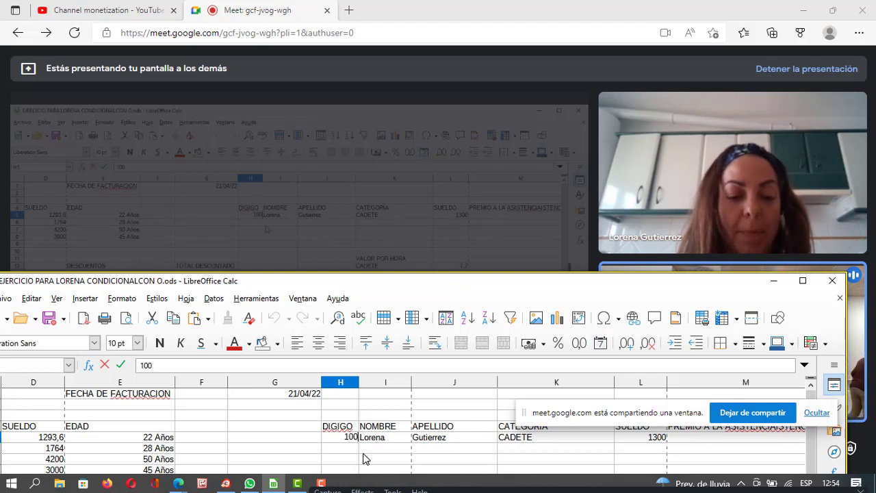
{"action": "key", "text": "Return"}
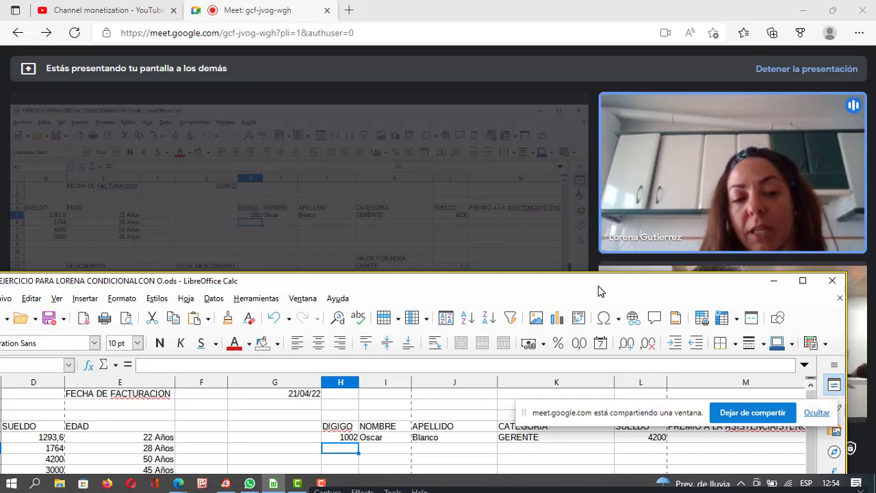
Drag the Calc window to the screen bottom, exposing the Meet call.
{"action": "left_click_drag", "start_coordinate": [600, 286], "coordinate": [610, 443]}
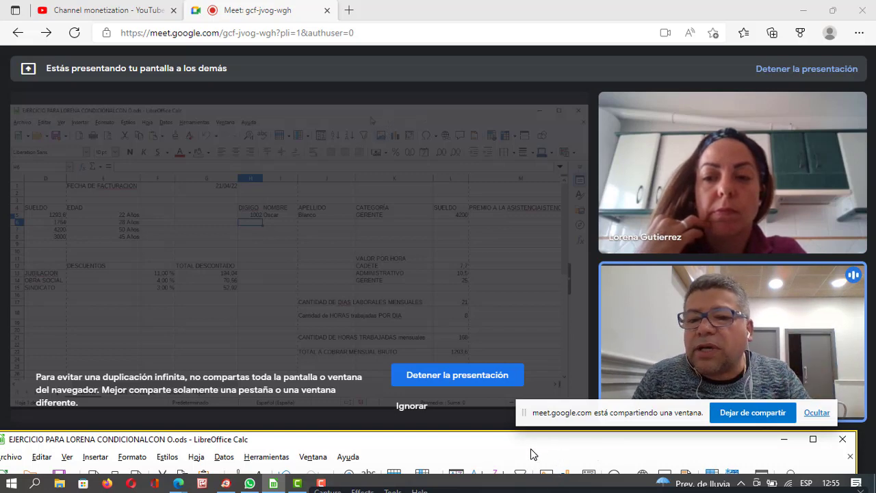
Dismiss the screen-duplication warning in Meet and show the call full screen with F11.
{"action": "left_click", "coordinate": [409, 411]}
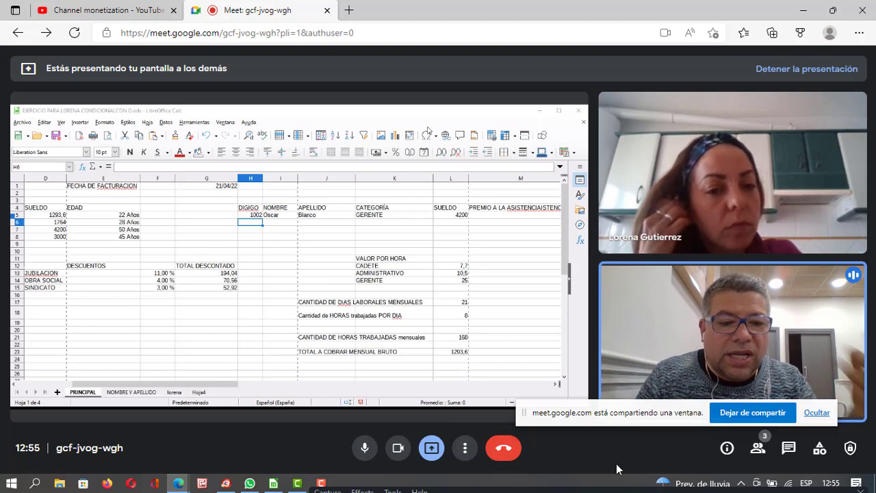
{"action": "left_click", "coordinate": [461, 486]}
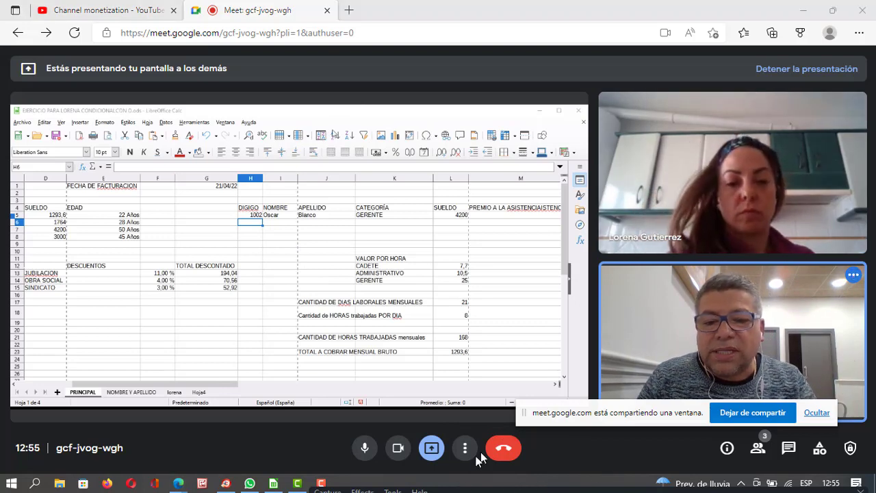
{"action": "mouse_move", "coordinate": [278, 486]}
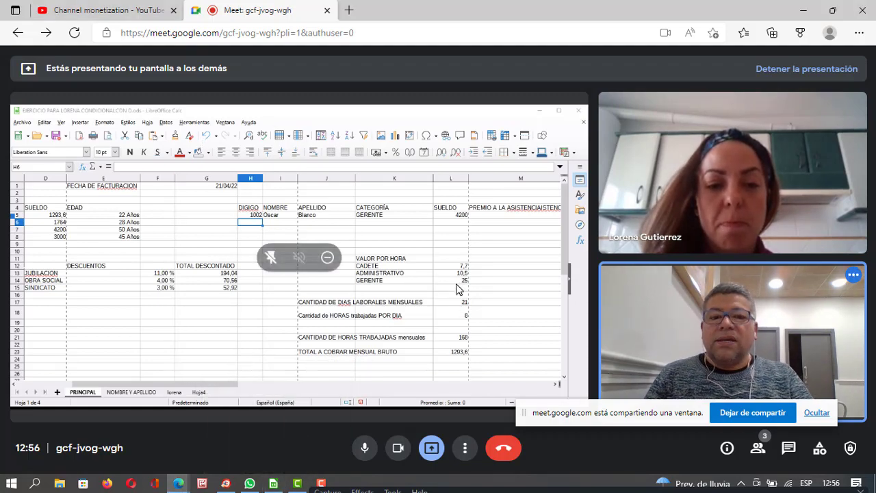
{"action": "key", "text": "F11"}
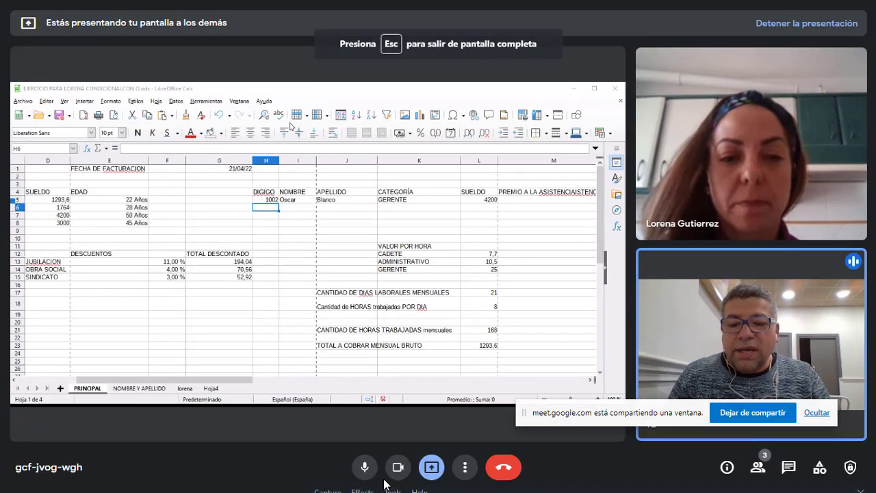
Bring the LibreOffice Calc window back to the front and move it up the screen.
{"action": "key", "text": "alt+Tab"}
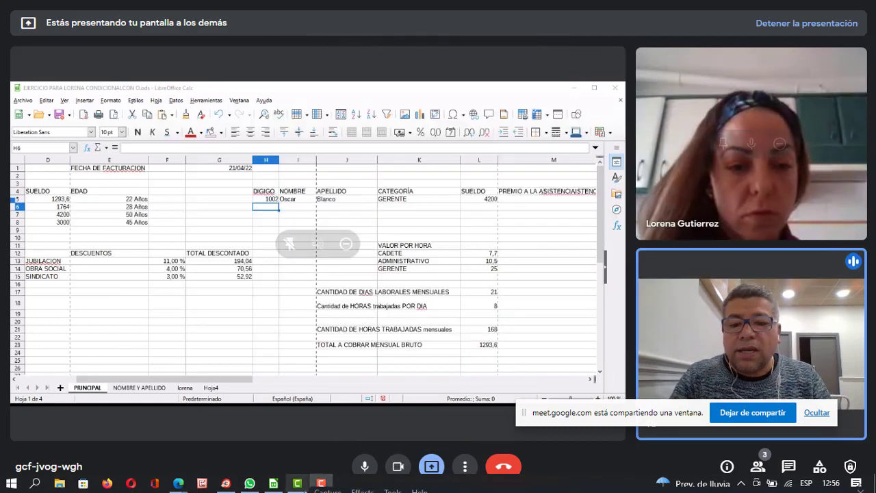
{"action": "left_click", "coordinate": [272, 484]}
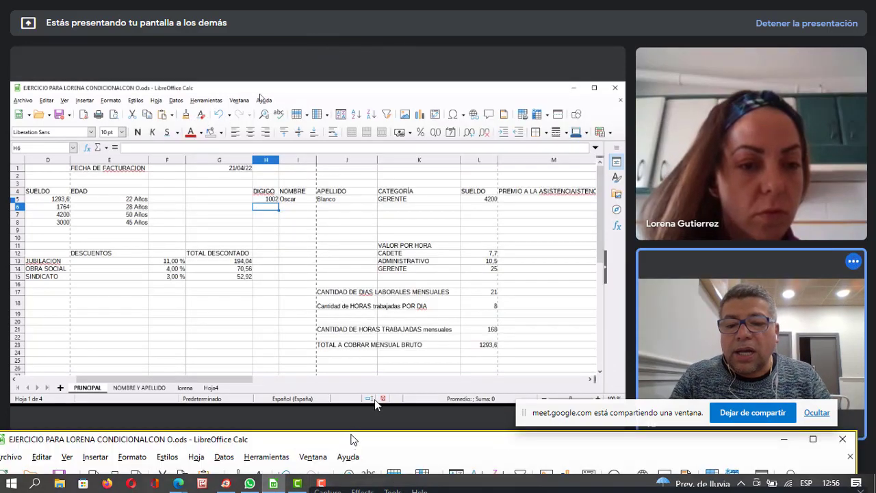
{"action": "left_click_drag", "start_coordinate": [375, 416], "coordinate": [399, 58]}
Maximize Calc, review the H5–K5 DIGIGO and lookup formulas, then shrink the window.
{"action": "double_click", "coordinate": [399, 58]}
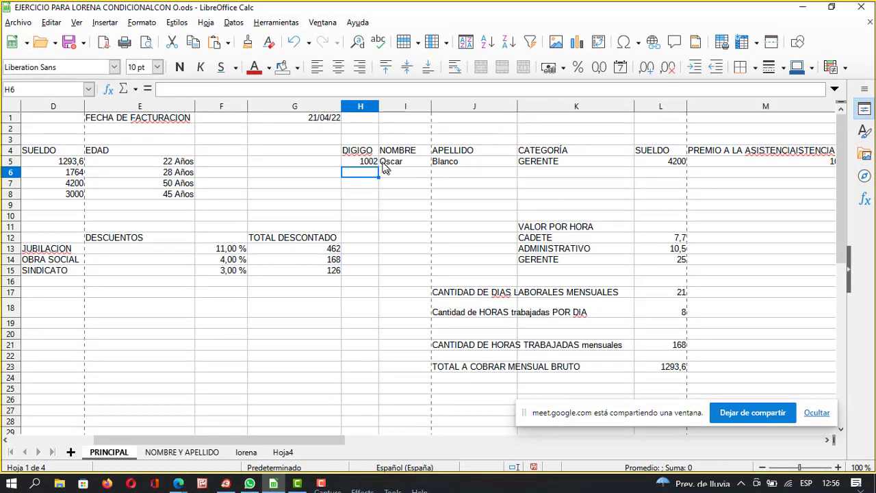
{"action": "left_click", "coordinate": [363, 163]}
{"action": "left_click", "coordinate": [392, 163]}
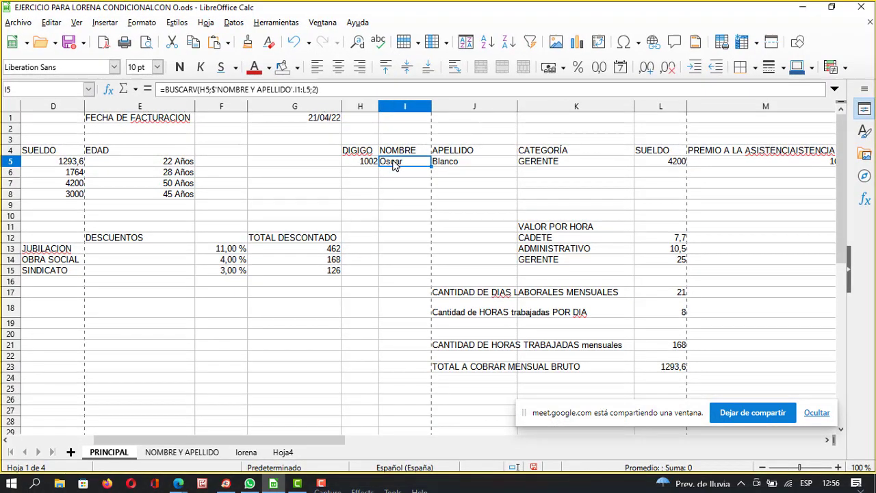
{"action": "left_click", "coordinate": [482, 163]}
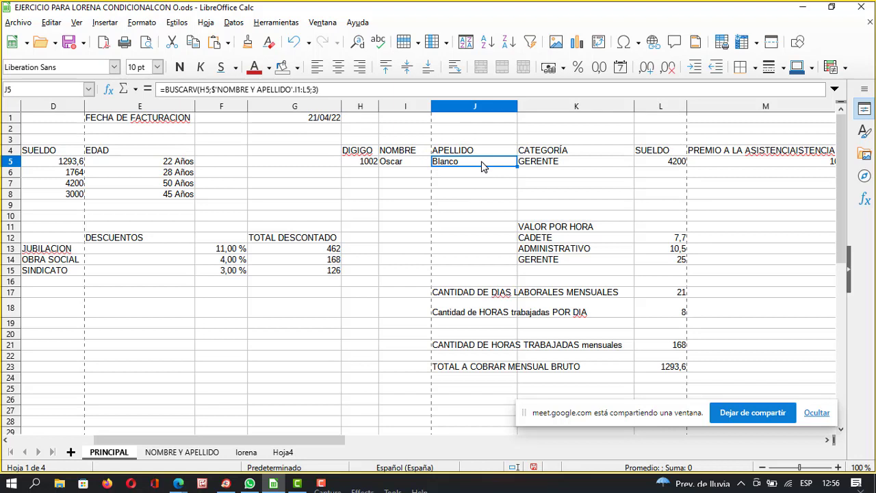
{"action": "left_click", "coordinate": [398, 164]}
{"action": "left_click", "coordinate": [445, 164]}
{"action": "left_click", "coordinate": [556, 162]}
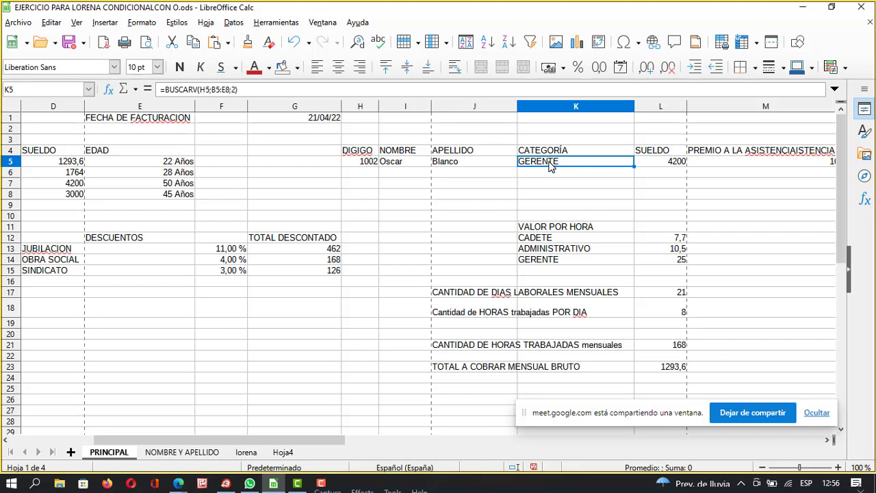
{"action": "left_click", "coordinate": [470, 163]}
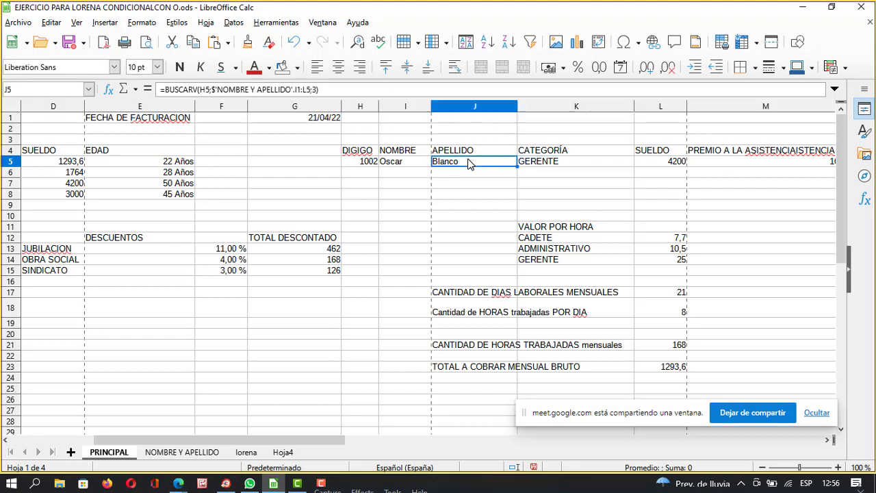
{"action": "left_click", "coordinate": [408, 164]}
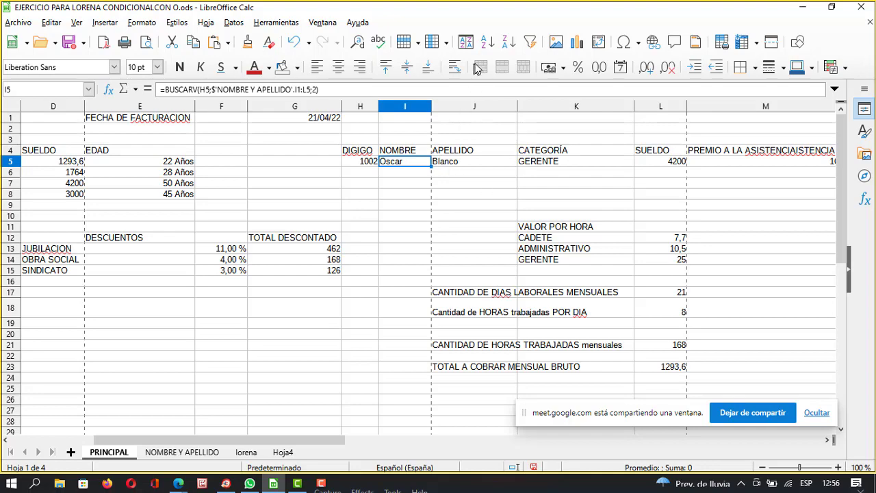
{"action": "left_click_drag", "start_coordinate": [725, 15], "coordinate": [638, 422]}
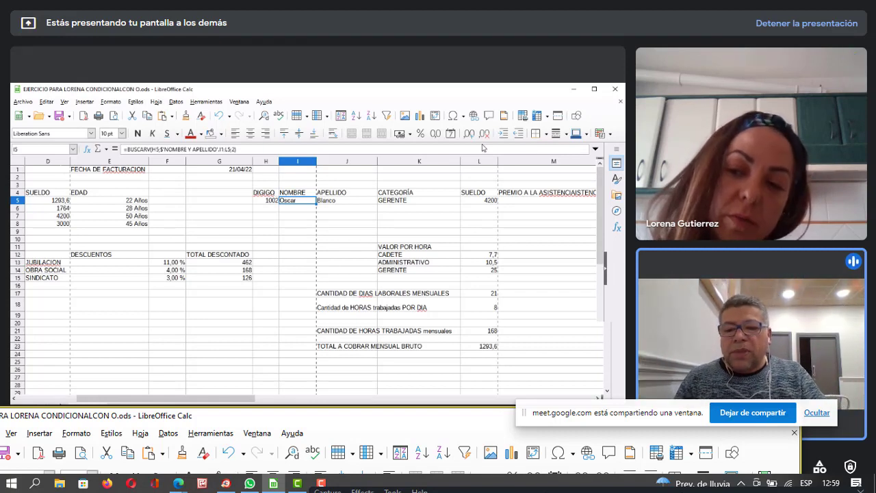
Return to Calc and inspect the row 5 NOMBRE, APELLIDO and CATEGORÍA lookup formulas.
{"action": "left_click", "coordinate": [271, 483]}
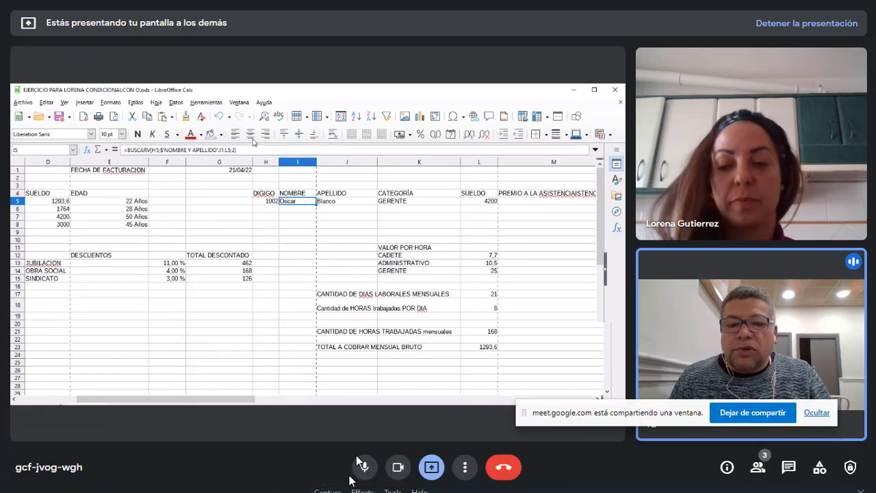
{"action": "key", "text": "alt+Tab"}
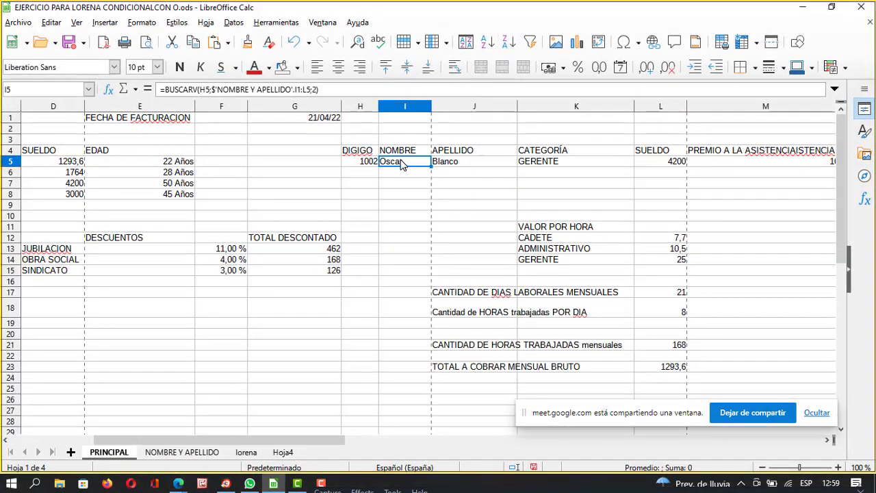
{"action": "left_click", "coordinate": [469, 165]}
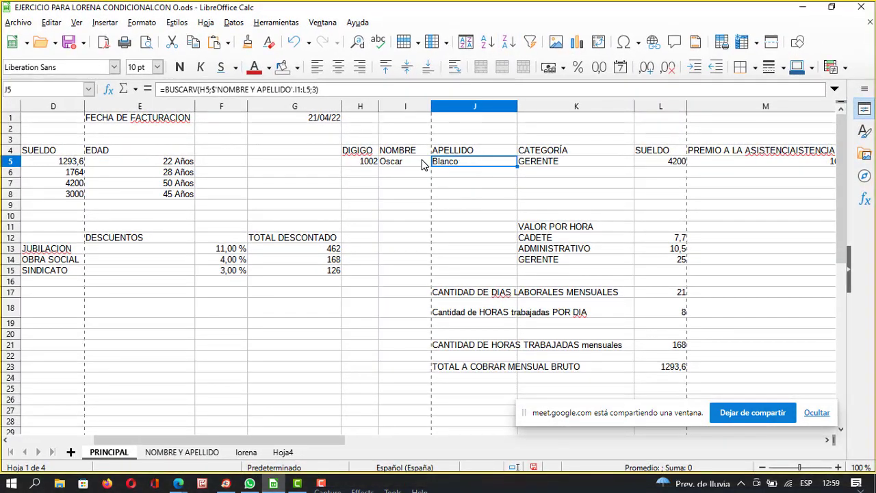
{"action": "left_click", "coordinate": [424, 164]}
{"action": "left_click", "coordinate": [469, 163]}
{"action": "left_click", "coordinate": [549, 152]}
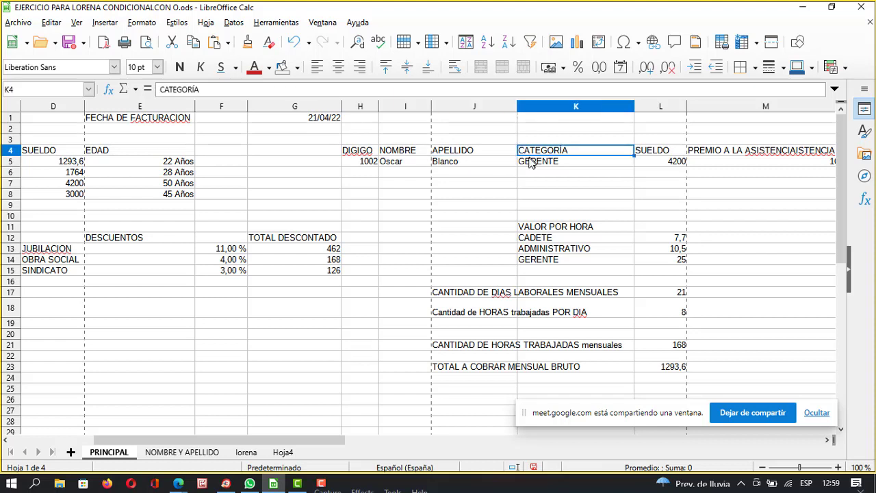
{"action": "left_click", "coordinate": [532, 162]}
Compare the I5 and J5 lookups with the SUELDO formula in L5, then minimise Calc.
{"action": "left_click", "coordinate": [476, 161]}
{"action": "left_click", "coordinate": [428, 166]}
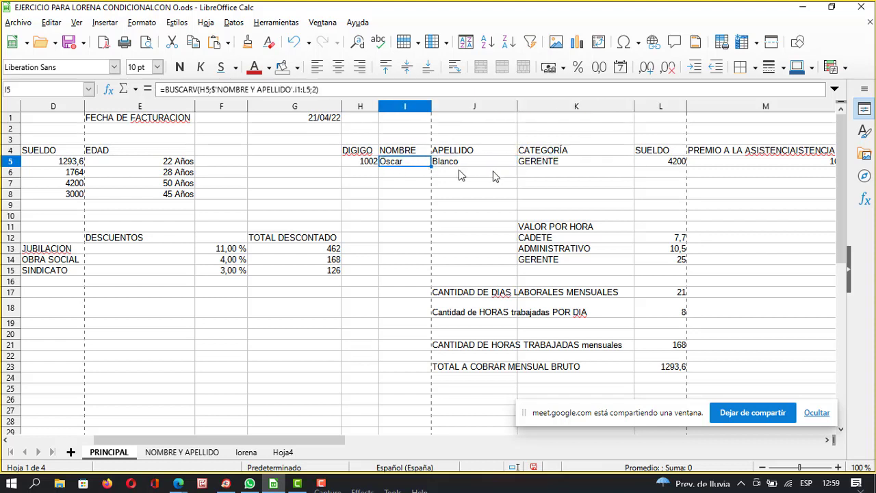
{"action": "left_click", "coordinate": [463, 164]}
{"action": "left_click", "coordinate": [656, 163]}
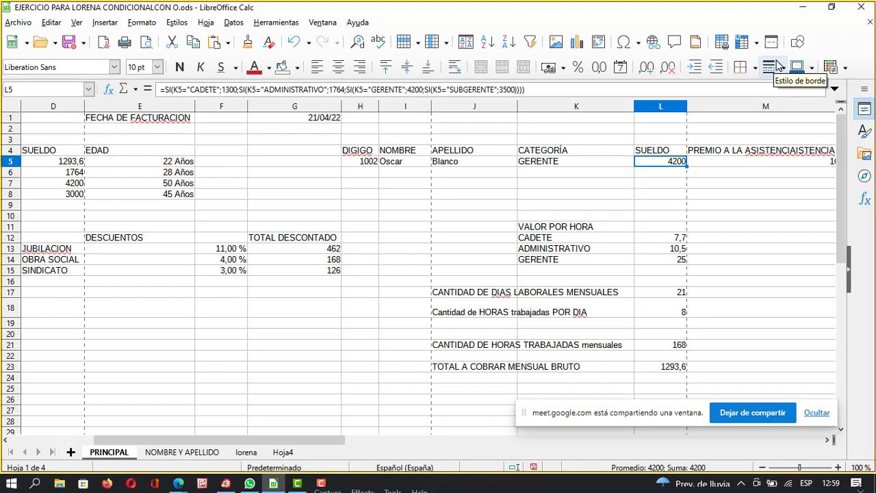
{"action": "left_click", "coordinate": [448, 164]}
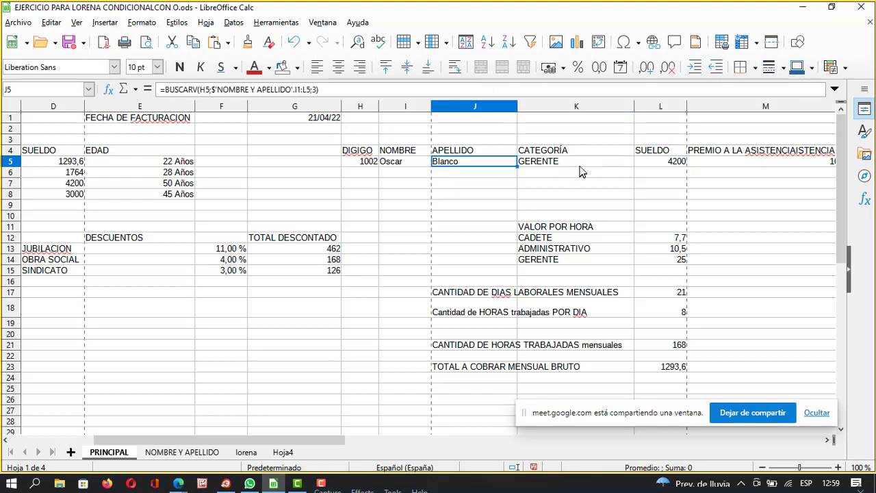
{"action": "left_click", "coordinate": [413, 163]}
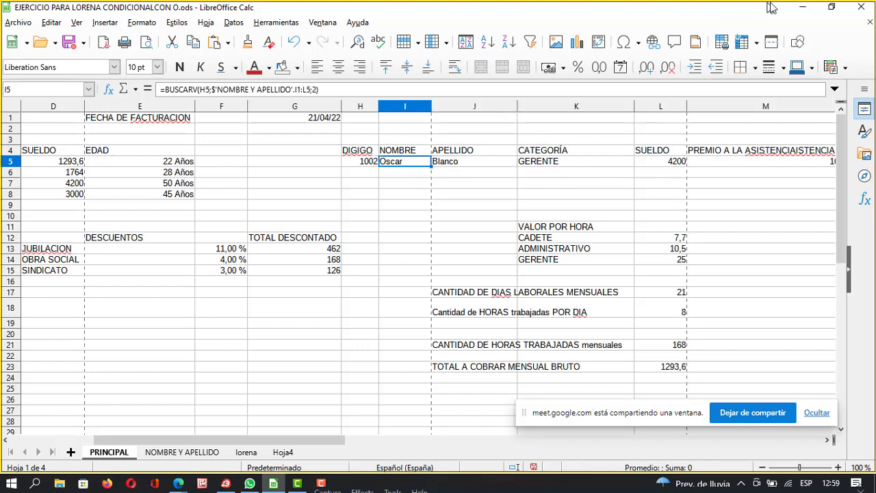
{"action": "left_click", "coordinate": [803, 11]}
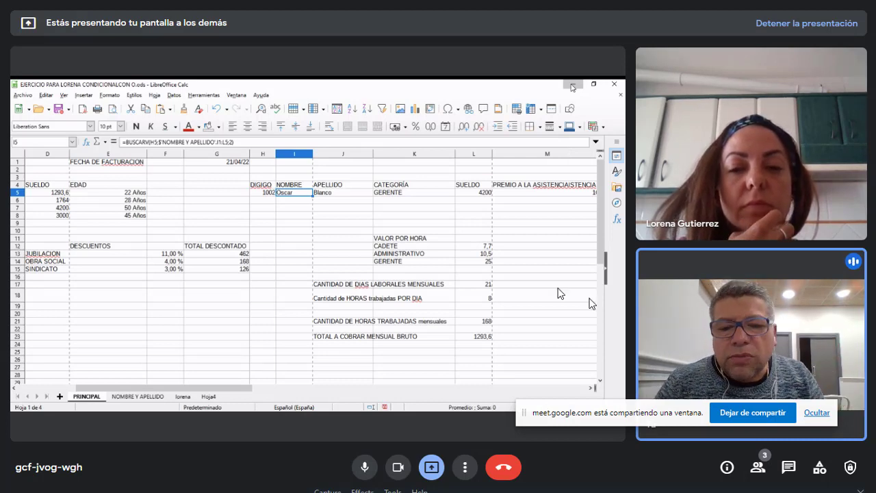
Switch to the payroll sheet and try DIGIGO codes 1003 and then 1001 in H5.
{"action": "key", "text": "alt+Tab"}
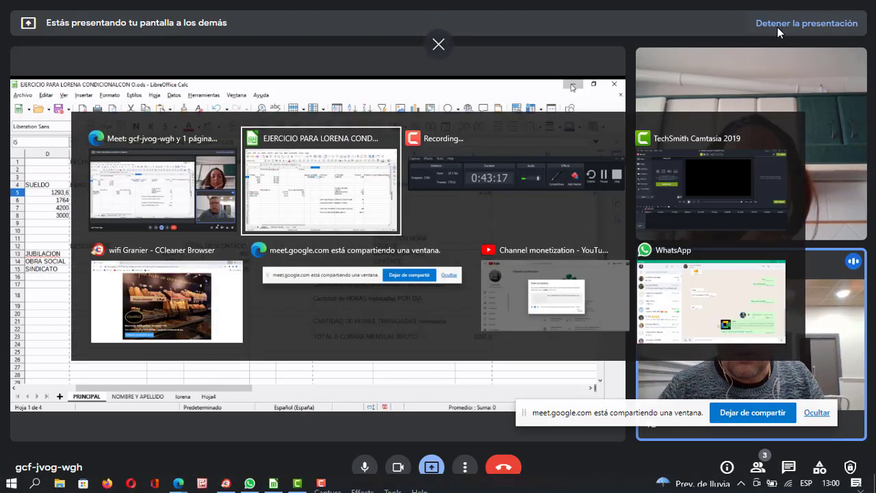
{"action": "key", "text": "alt+Tab"}
{"action": "key", "text": "alt+Tab"}
{"action": "key", "text": "alt+Tab"}
{"action": "key", "text": "alt+Tab"}
{"action": "key", "text": "alt+Tab"}
{"action": "key", "text": "alt+Tab"}
{"action": "key", "text": "alt+Tab"}
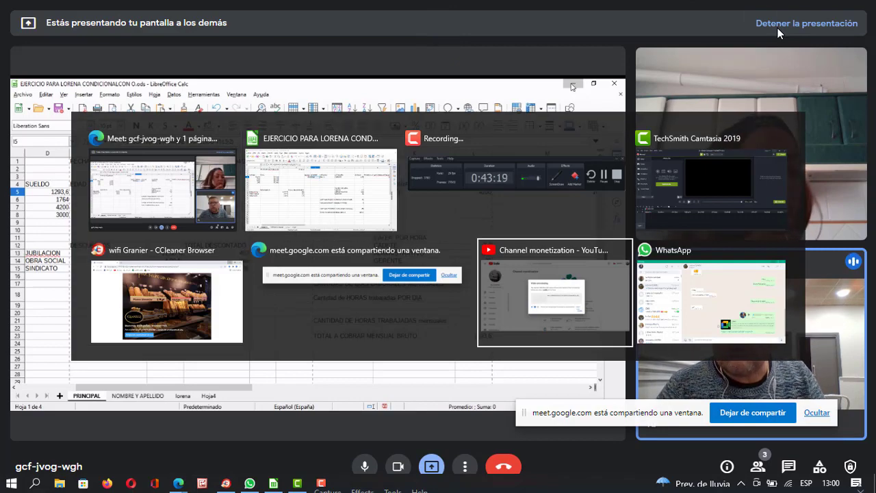
{"action": "key", "text": "alt+Tab"}
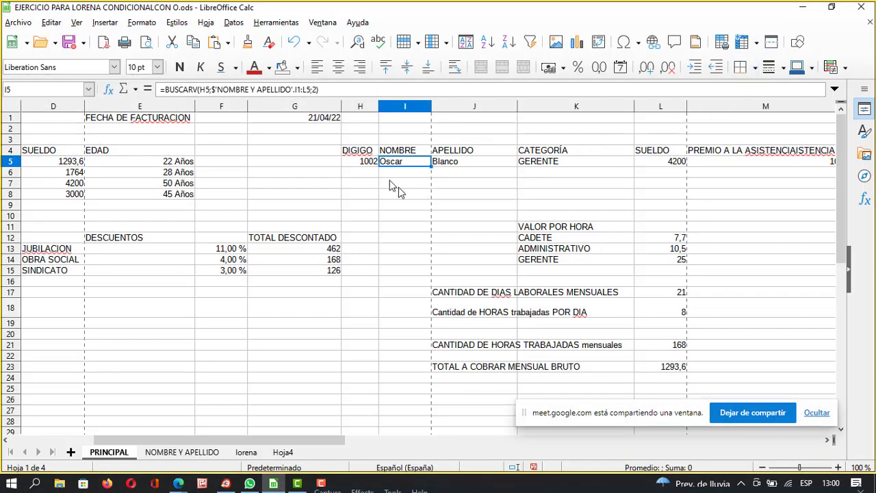
{"action": "left_click", "coordinate": [369, 163]}
{"action": "left_click", "coordinate": [185, 89]}
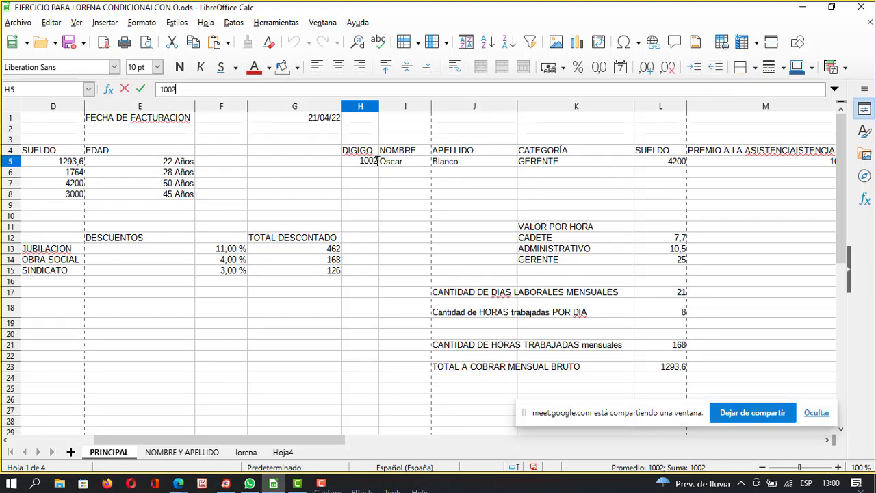
{"action": "key", "text": "BackSpace"}
{"action": "type", "text": "3"}
{"action": "key", "text": "Return"}
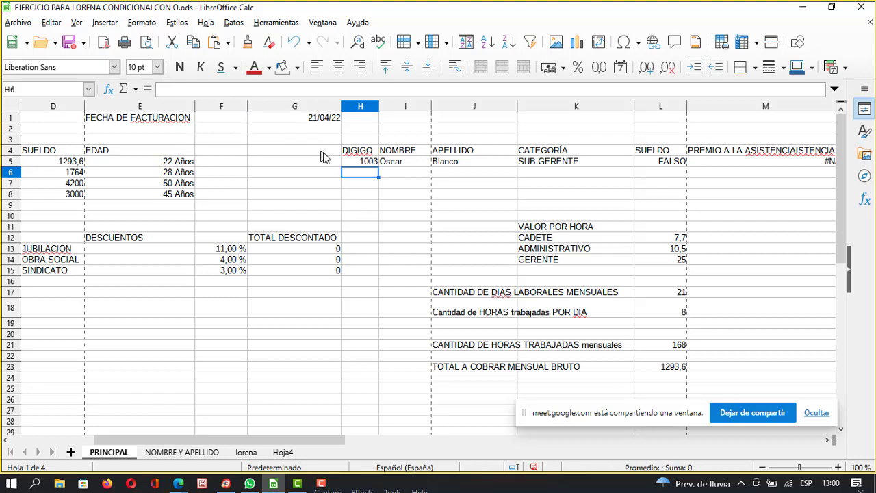
{"action": "left_click", "coordinate": [360, 161]}
{"action": "type", "text": "1001"}
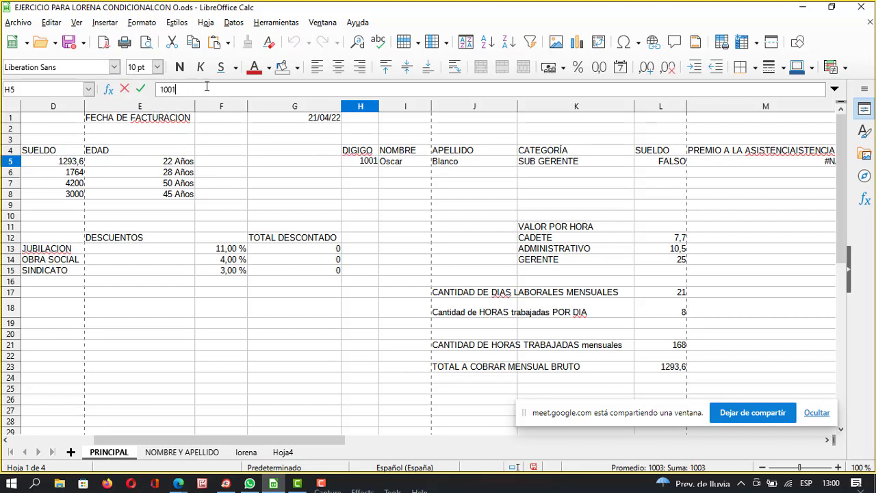
{"action": "key", "text": "Return"}
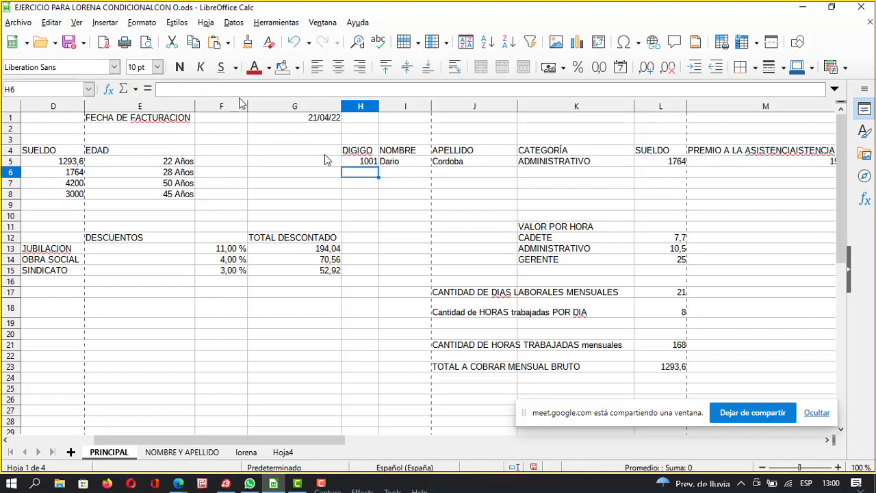
Clear the code from H5 so the lookups show #N/D, then minimize Calc.
{"action": "left_click", "coordinate": [374, 162]}
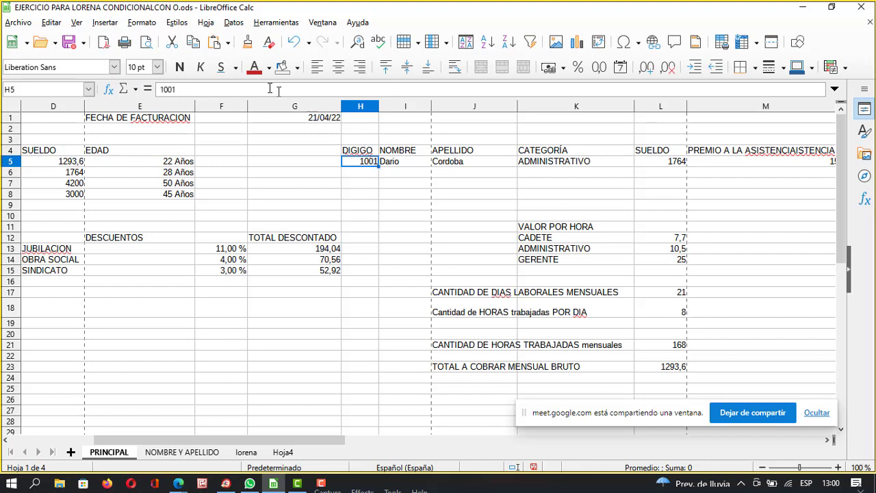
{"action": "left_click", "coordinate": [213, 94]}
{"action": "key", "text": "BackSpace"}
{"action": "key", "text": "BackSpace"}
{"action": "key", "text": "BackSpace"}
{"action": "key", "text": "BackSpace"}
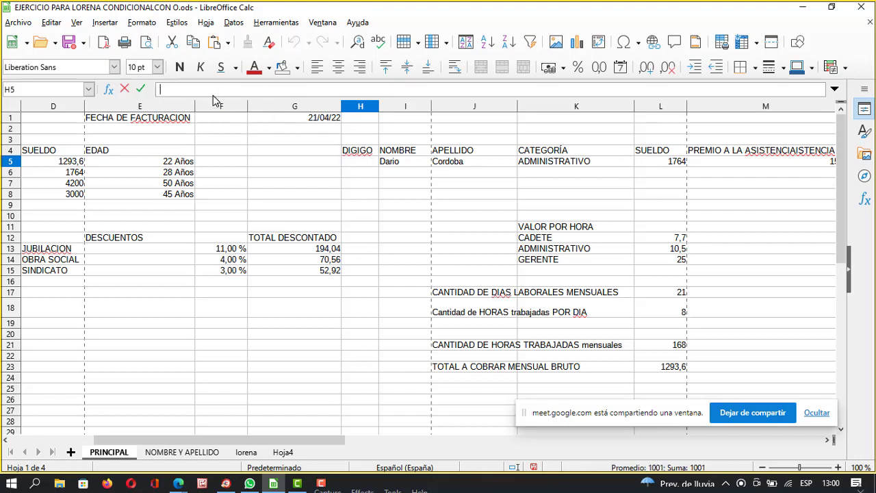
{"action": "key", "text": "Return"}
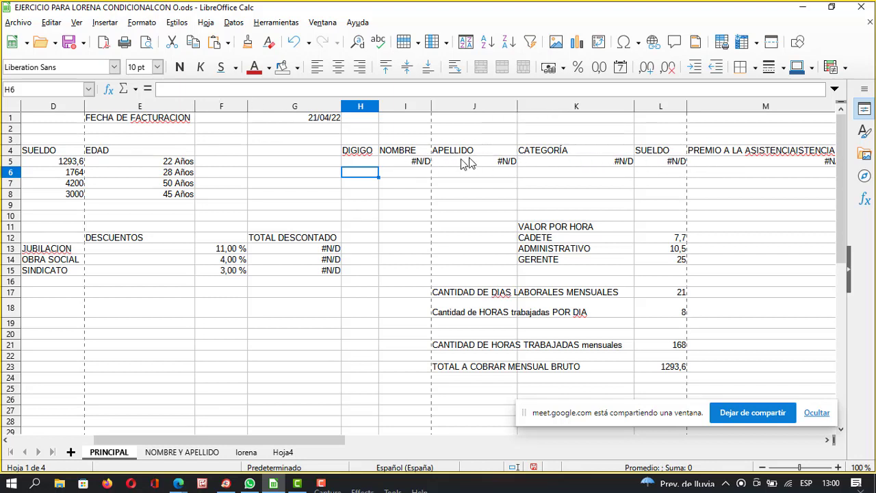
{"action": "left_click", "coordinate": [801, 8]}
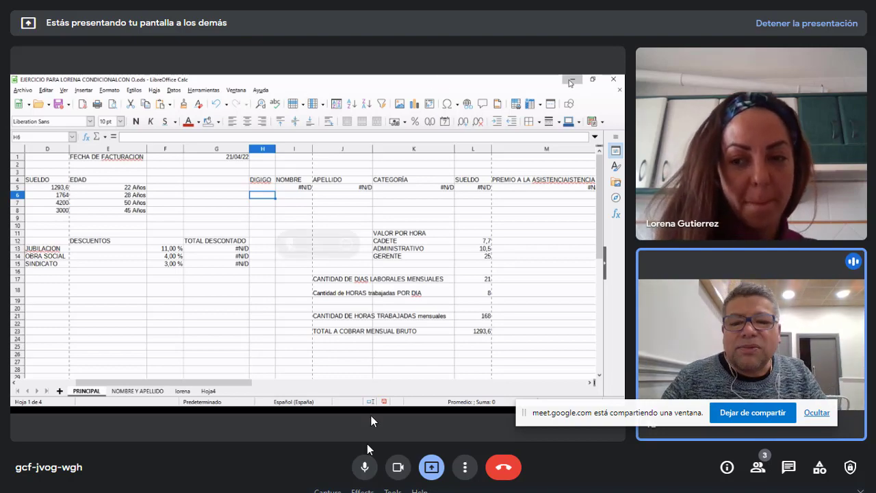
Exit the browser's full screen, bring the payroll sheet forward and select H5.
{"action": "key", "text": "Escape"}
{"action": "left_click", "coordinate": [273, 484]}
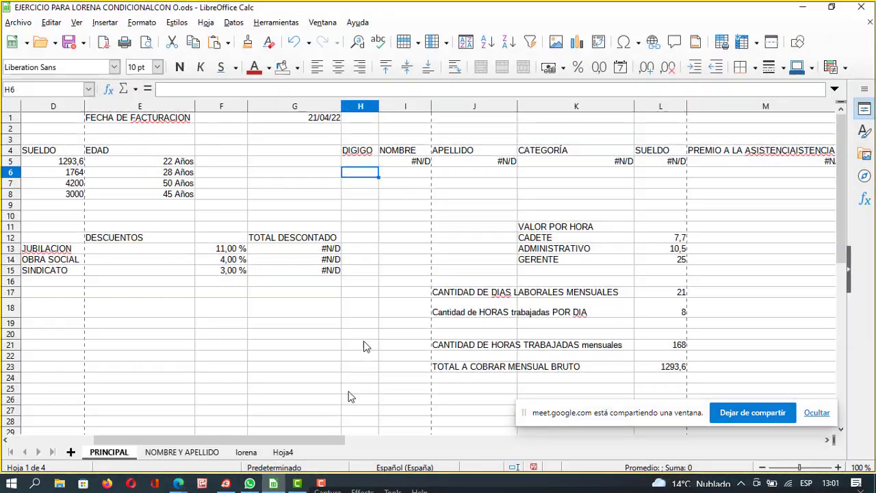
{"action": "left_click", "coordinate": [363, 162]}
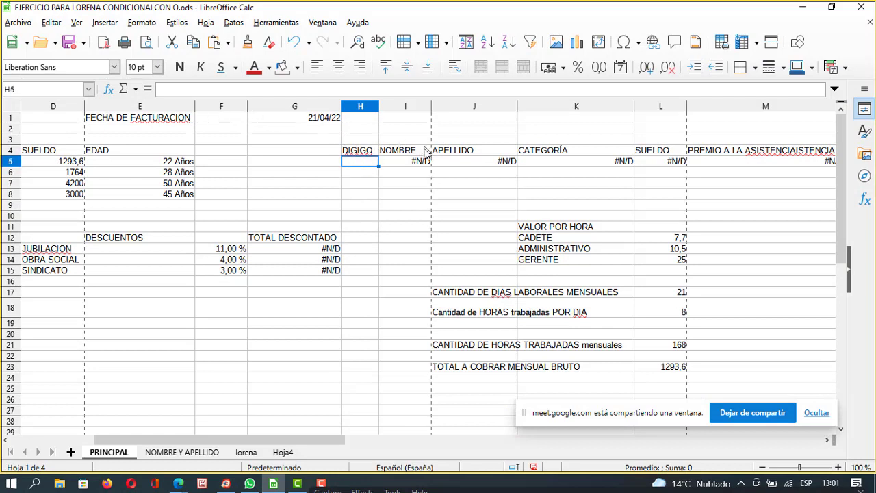
Start rewriting the I5 NOMBRE formula, inserting SI and empty quotes before BUSCARV.
{"action": "left_click", "coordinate": [415, 164]}
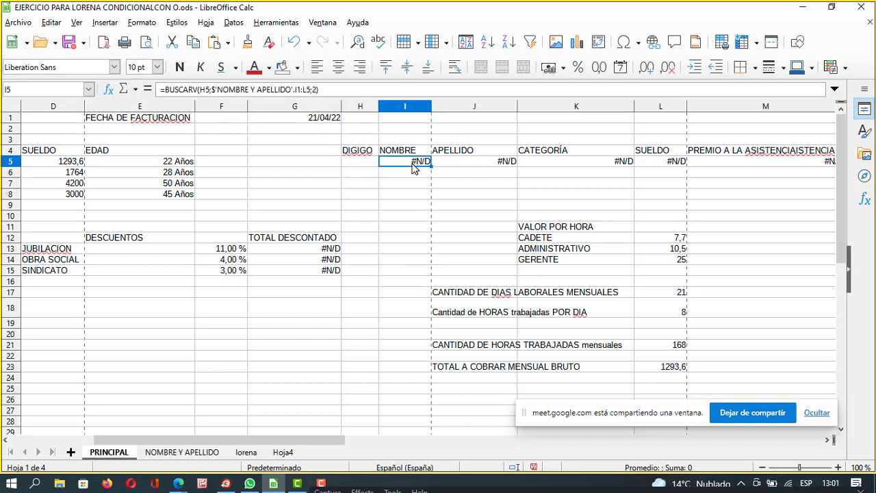
{"action": "left_click", "coordinate": [169, 89]}
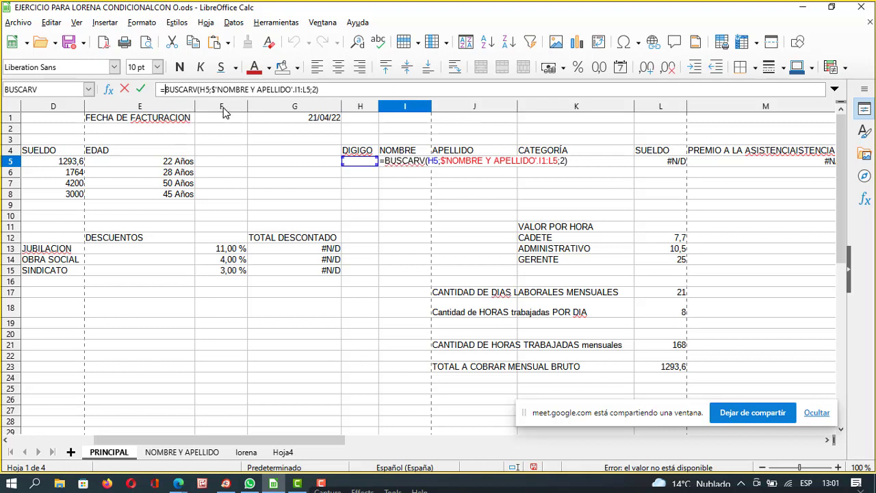
{"action": "type", "text": "s"}
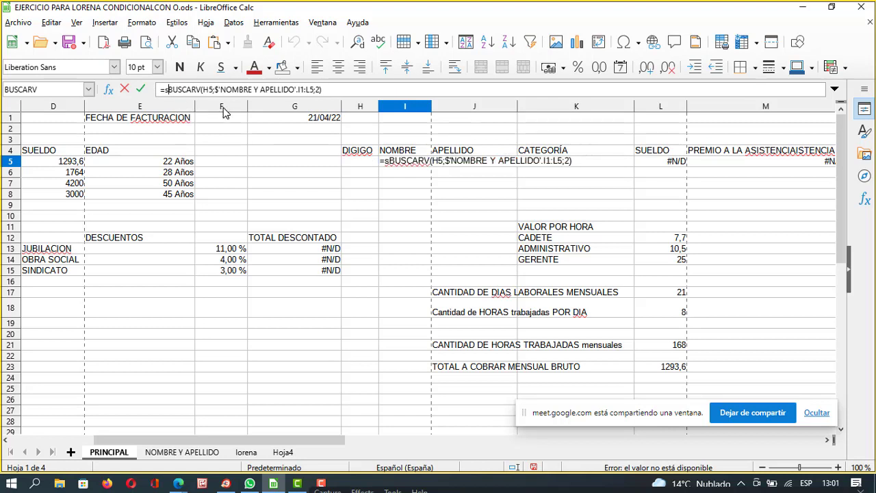
{"action": "type", "text": "i"}
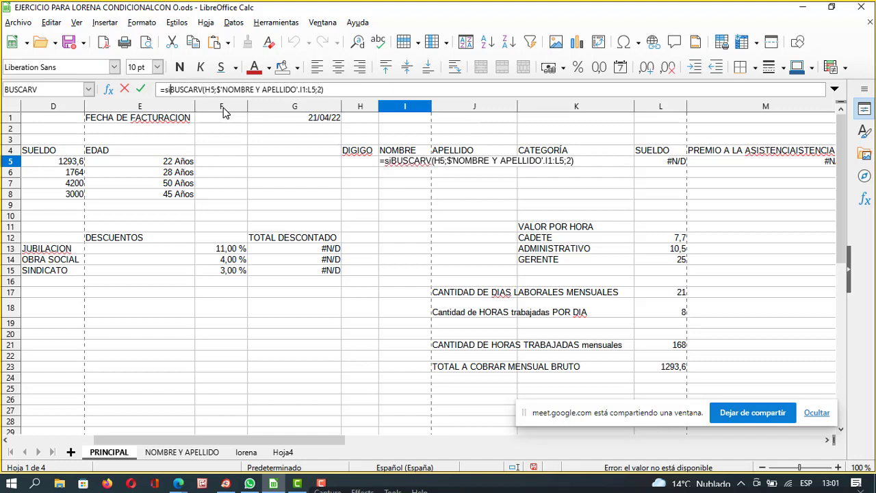
{"action": "key", "text": "BackSpace"}
{"action": "type", "text": "SI"}
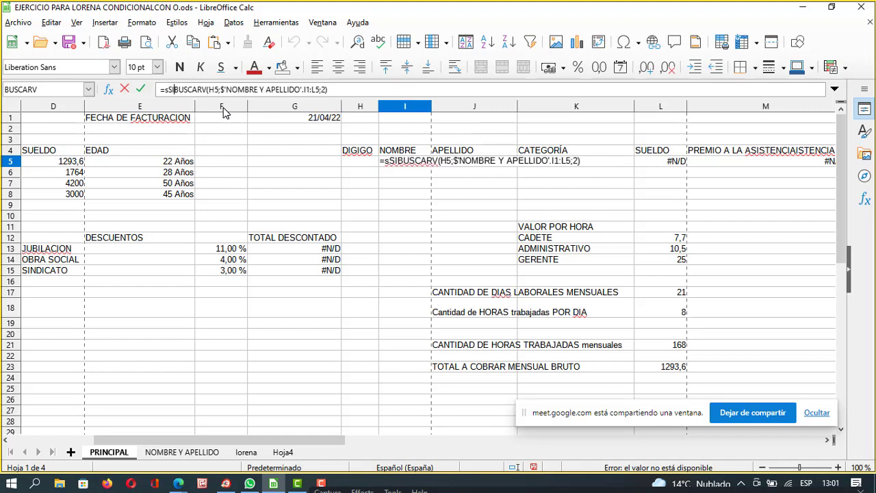
{"action": "key", "text": "BackSpace"}
{"action": "key", "text": "BackSpace"}
{"action": "key", "text": "BackSpace"}
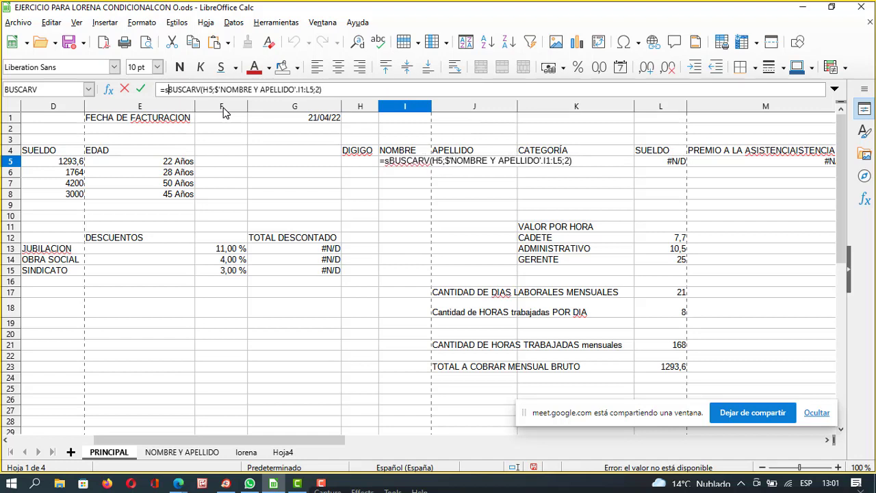
{"action": "type", "text": "SI"}
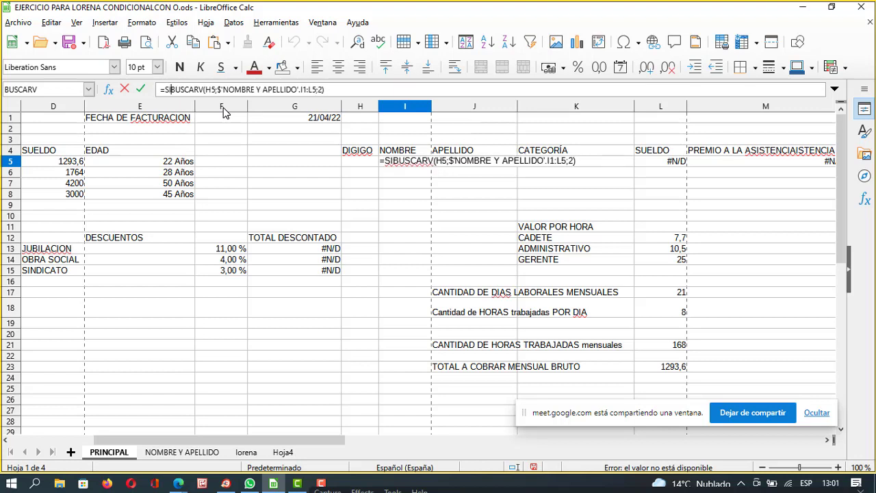
{"action": "type", "text": "="}
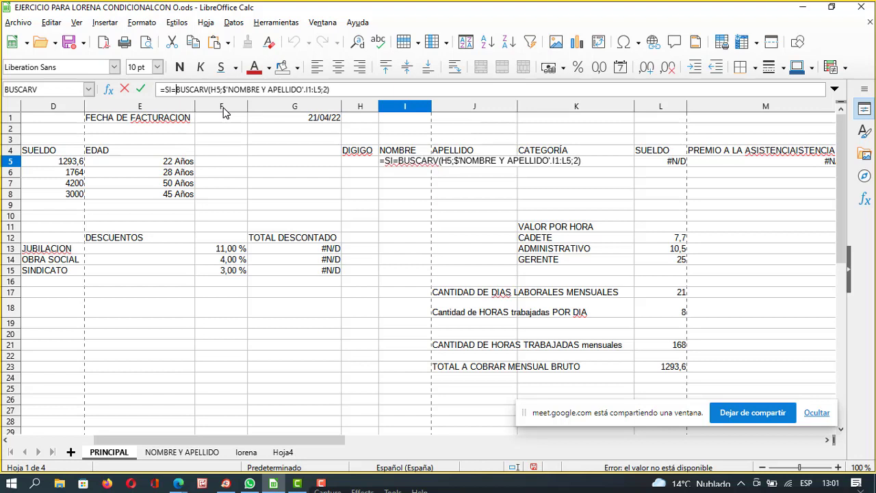
{"action": "key", "text": "BackSpace"}
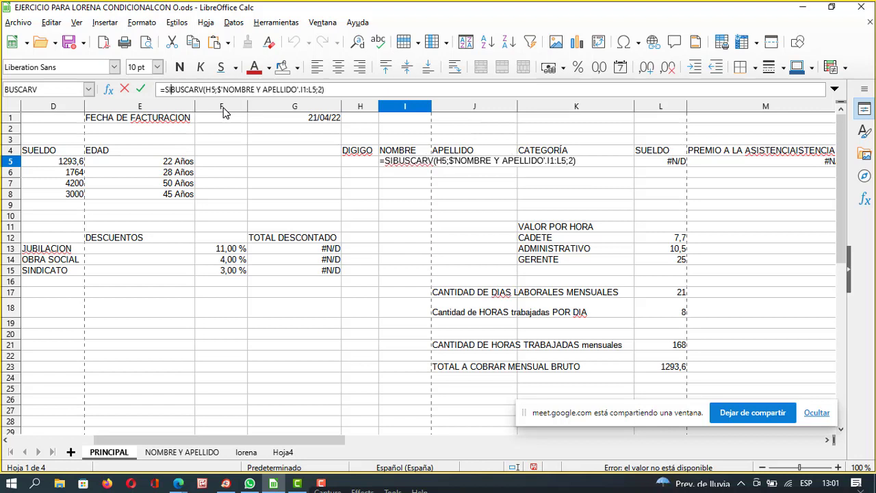
{"action": "type", "text": "("}
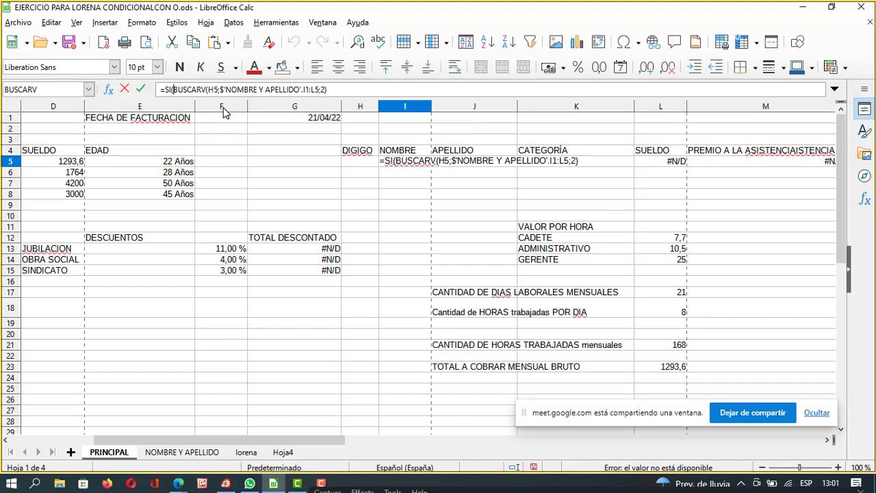
{"action": "key", "text": "BackSpace"}
{"action": "type", "text": "\""}
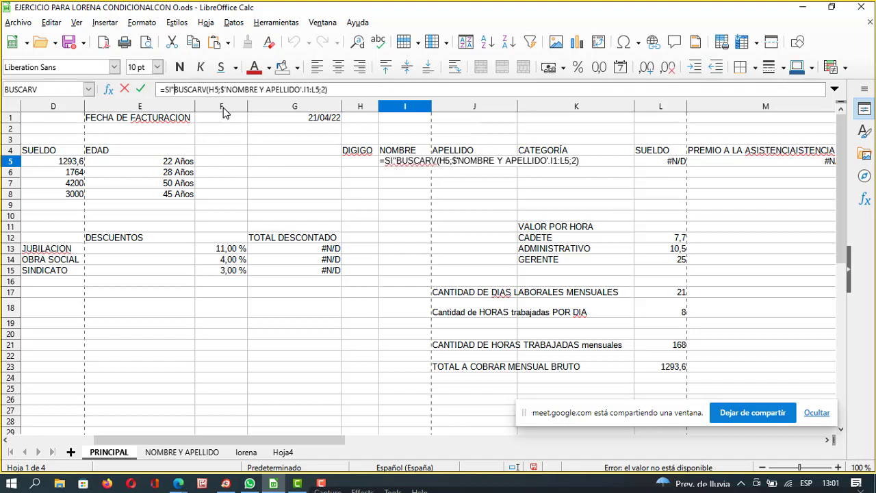
{"action": "type", "text": "\""}
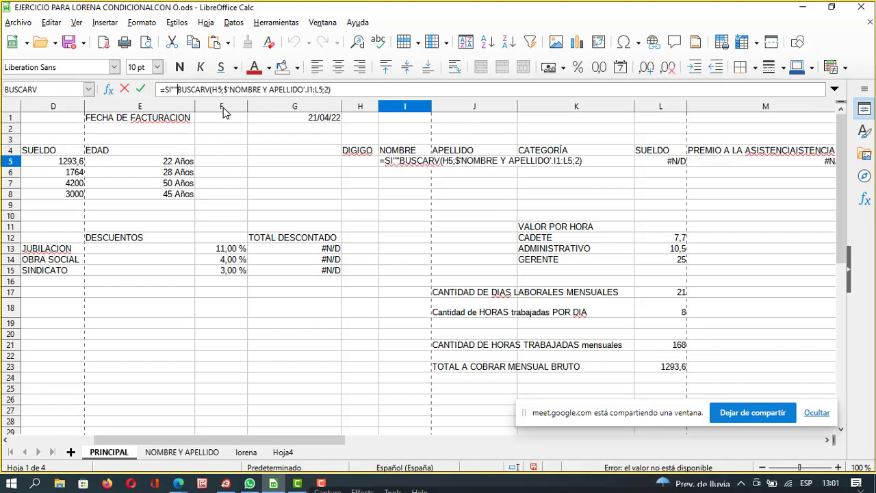
Insert H5 into the SI test, add ;""; and commit, which yields Err:509.
{"action": "key", "text": "Left"}
{"action": "key", "text": "Left"}
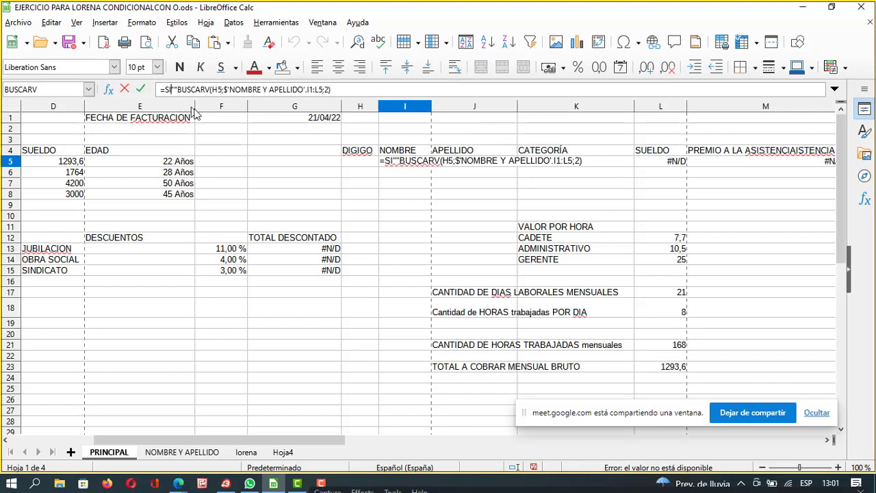
{"action": "left_click", "coordinate": [362, 163]}
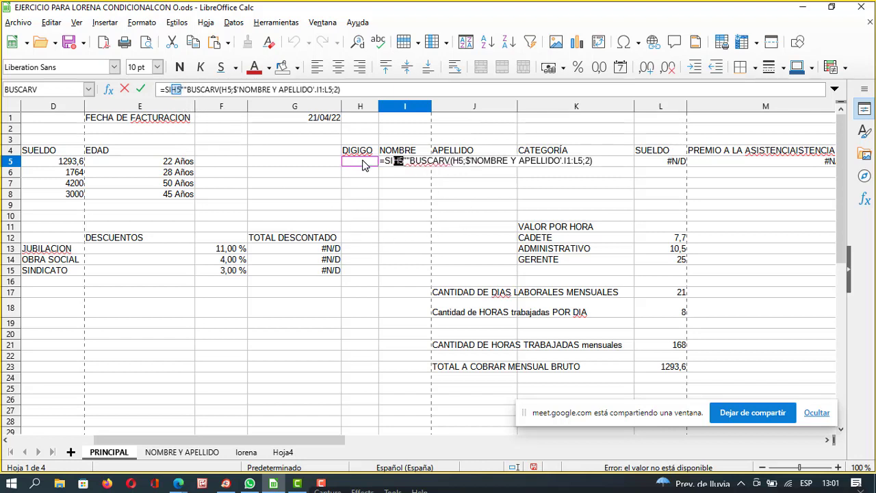
{"action": "left_click", "coordinate": [186, 90]}
{"action": "type", "text": "="}
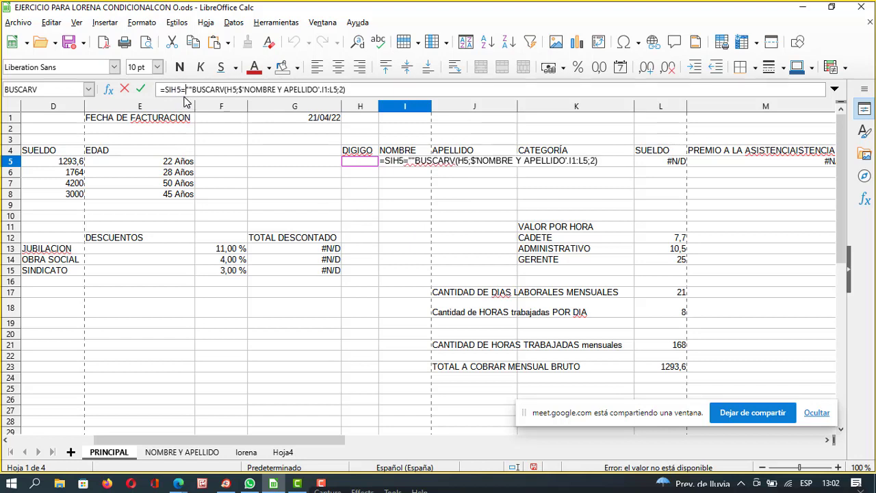
{"action": "key", "text": "Right"}
{"action": "key", "text": "Right"}
{"action": "type", "text": ";"}
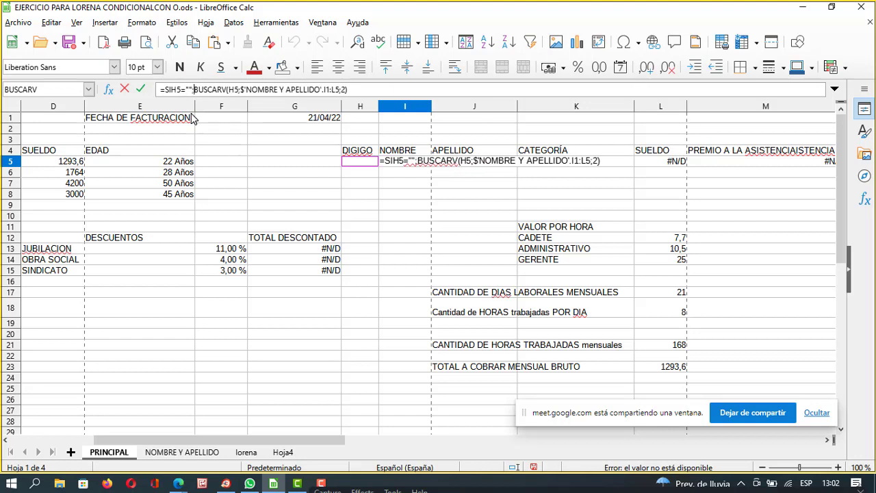
{"action": "type", "text": "\"\""}
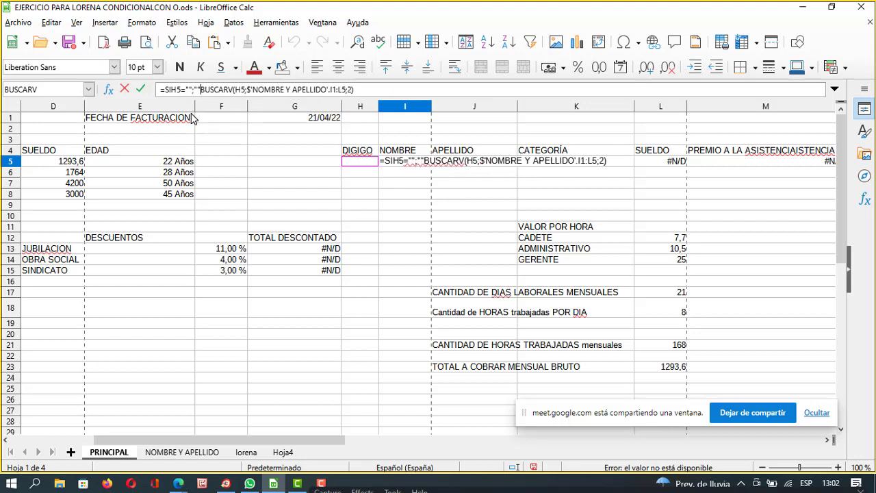
{"action": "type", "text": ";"}
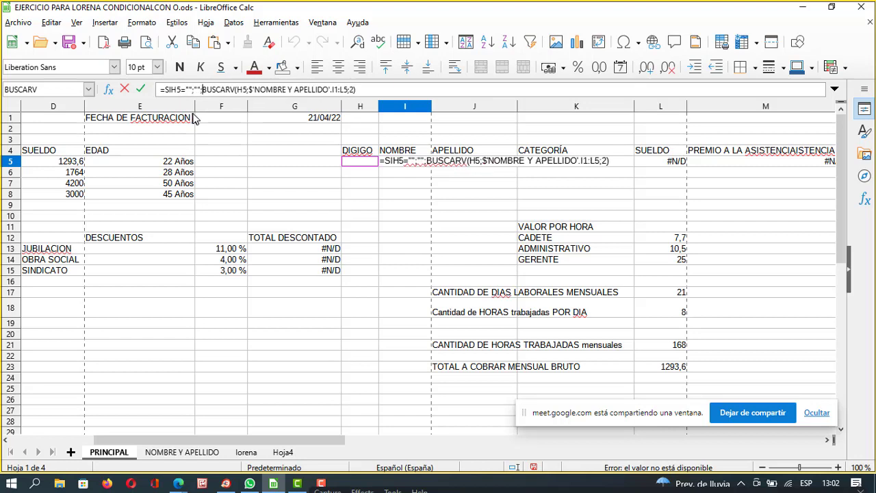
{"action": "left_click", "coordinate": [181, 94]}
{"action": "key", "text": "BackSpace"}
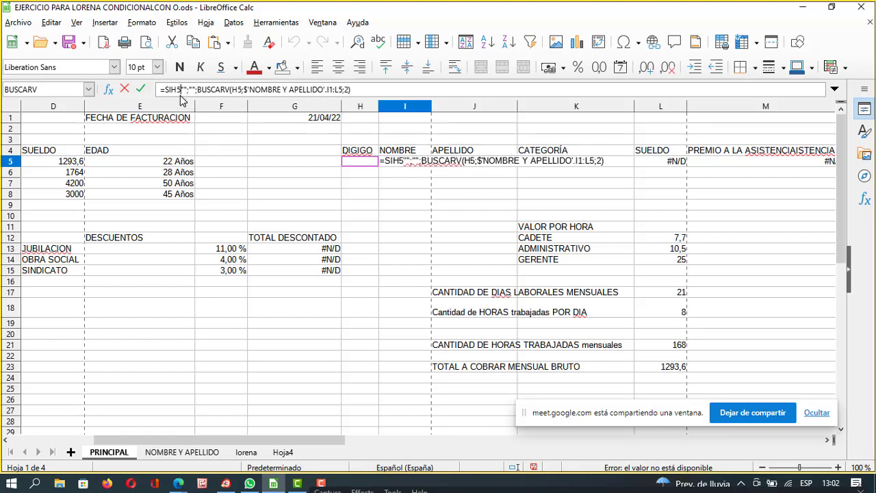
{"action": "key", "text": "Return"}
{"action": "left_click", "coordinate": [416, 154]}
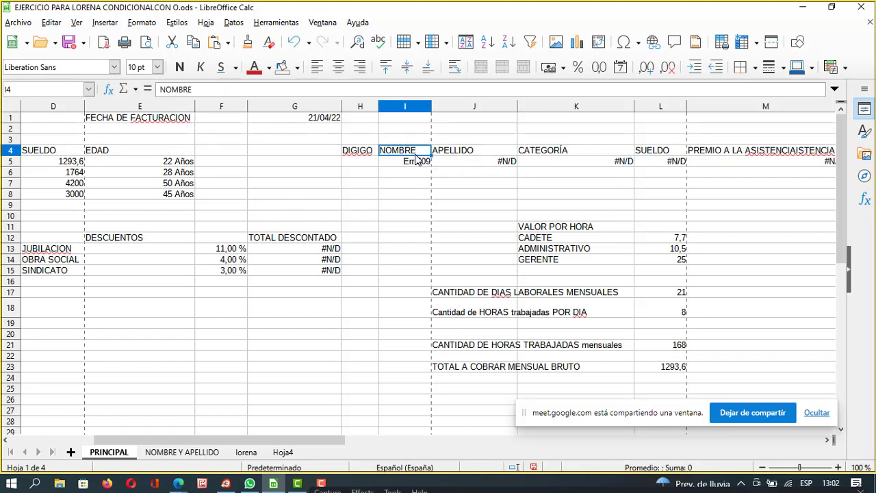
Fix the SI( opening in I5's formula and insert H5 as the test.
{"action": "left_click", "coordinate": [414, 163]}
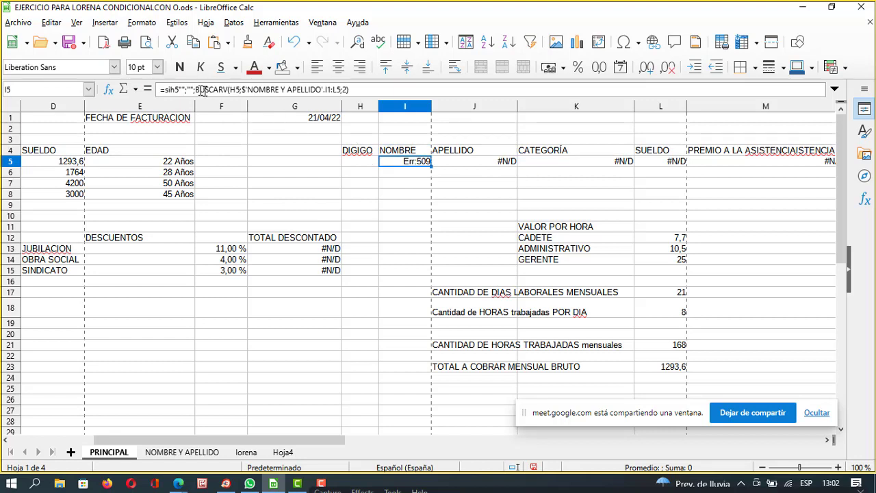
{"action": "left_click", "coordinate": [173, 90]}
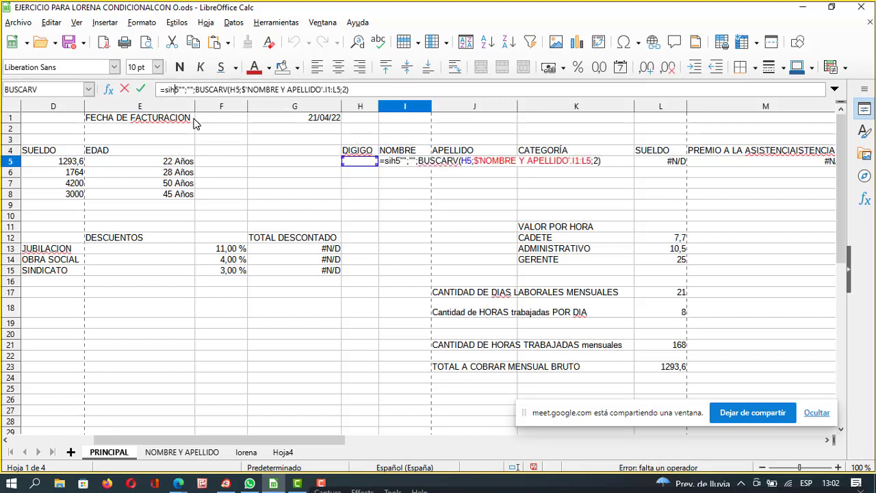
{"action": "key", "text": "BackSpace"}
{"action": "type", "text": "("}
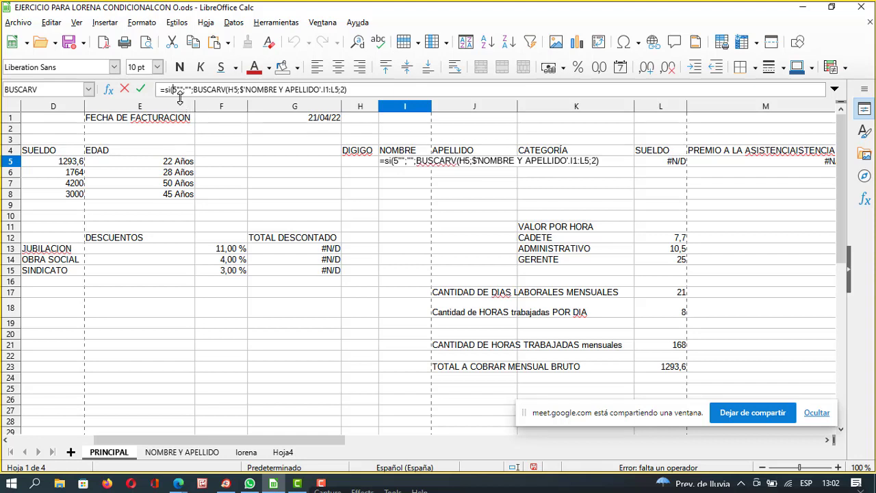
{"action": "key", "text": "Delete"}
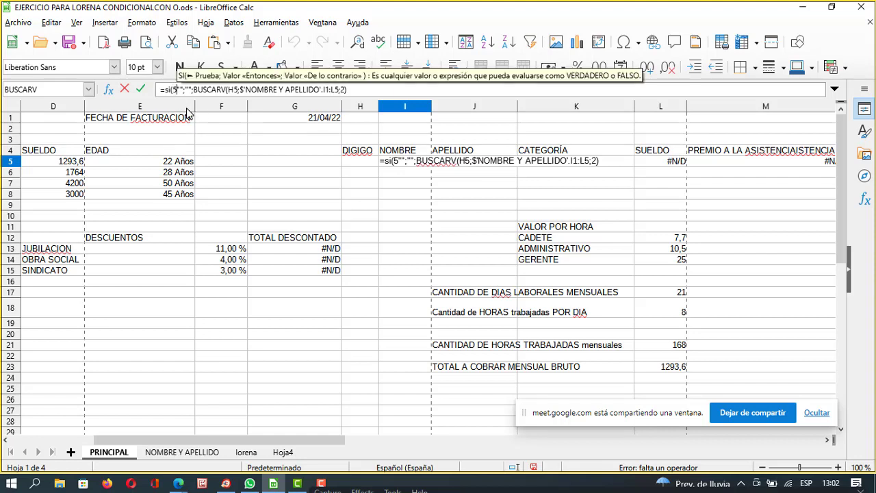
{"action": "key", "text": "BackSpace"}
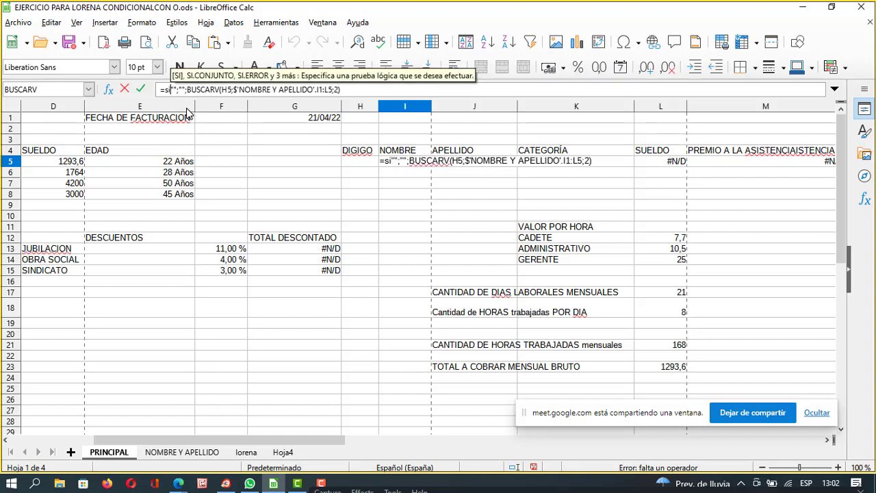
{"action": "type", "text": "("}
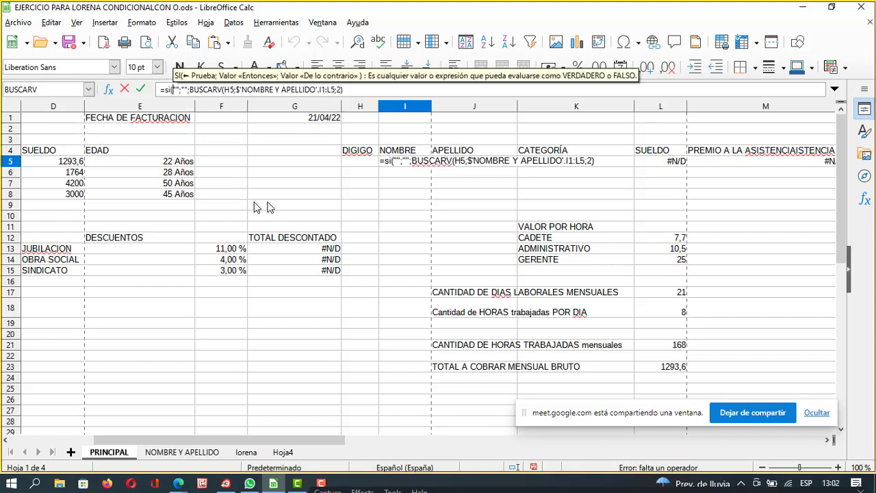
{"action": "left_click", "coordinate": [356, 163]}
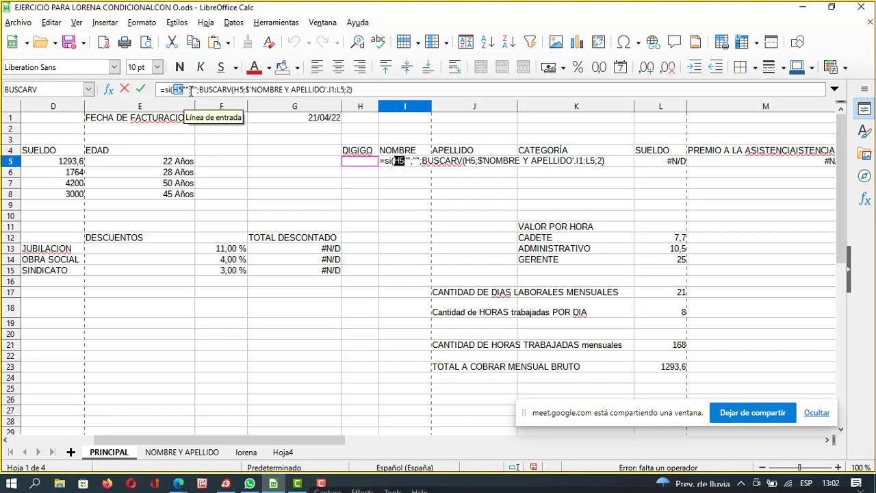
{"action": "key", "text": "Return"}
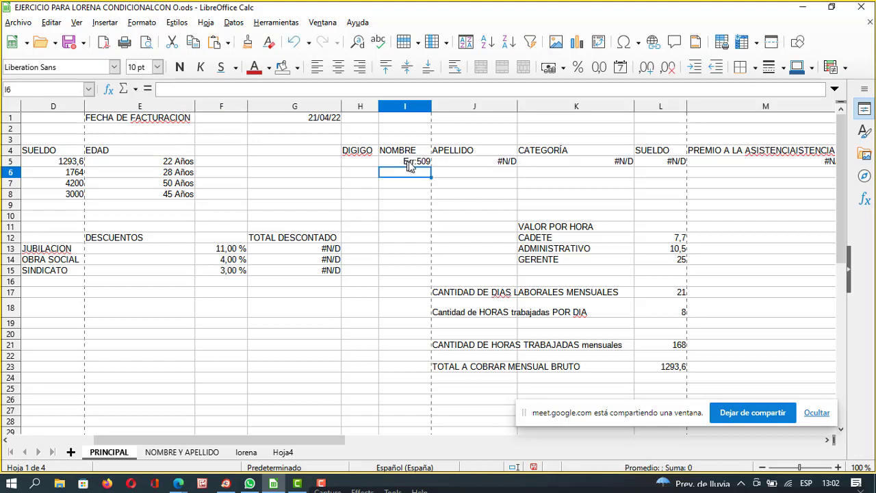
Add the missing = after H5 so I5 reads SI(H5="";"";BUSCARV(...)).
{"action": "left_click", "coordinate": [408, 162]}
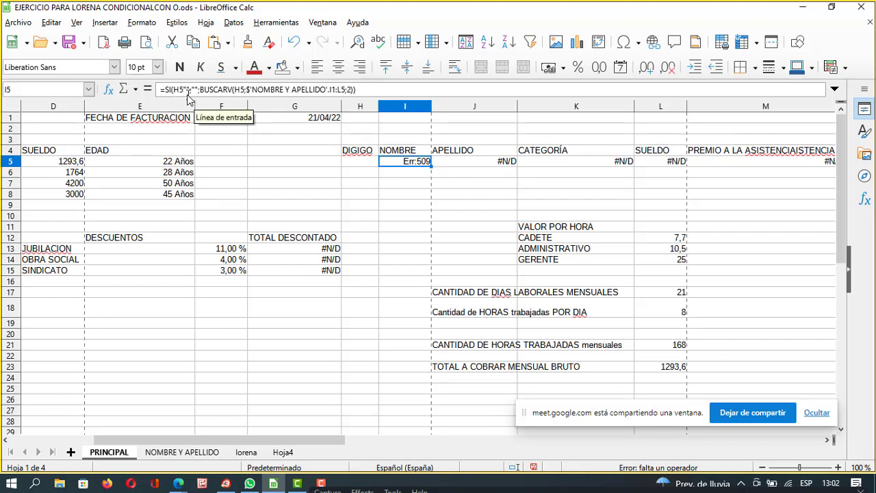
{"action": "left_click", "coordinate": [186, 90]}
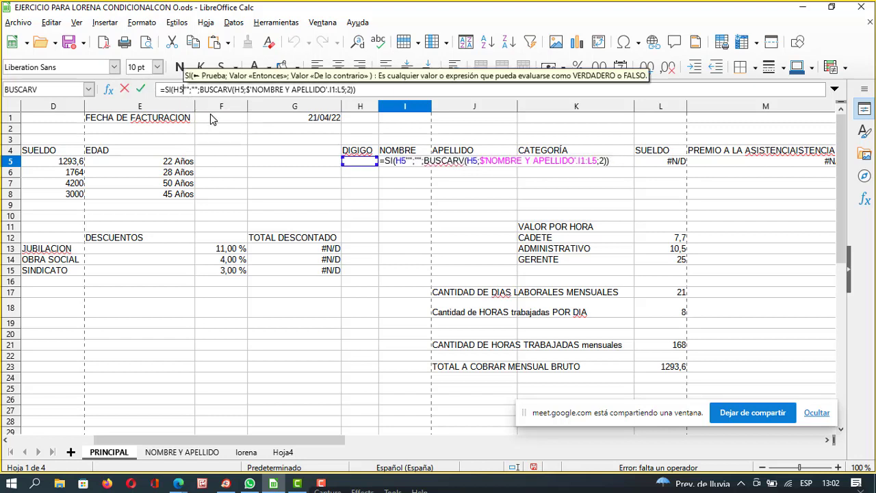
{"action": "type", "text": "="}
{"action": "key", "text": "Return"}
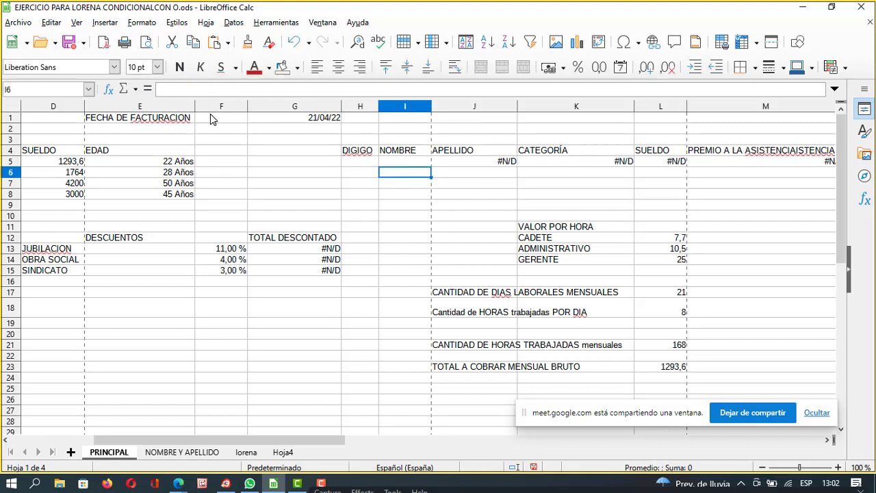
{"action": "left_click", "coordinate": [407, 163]}
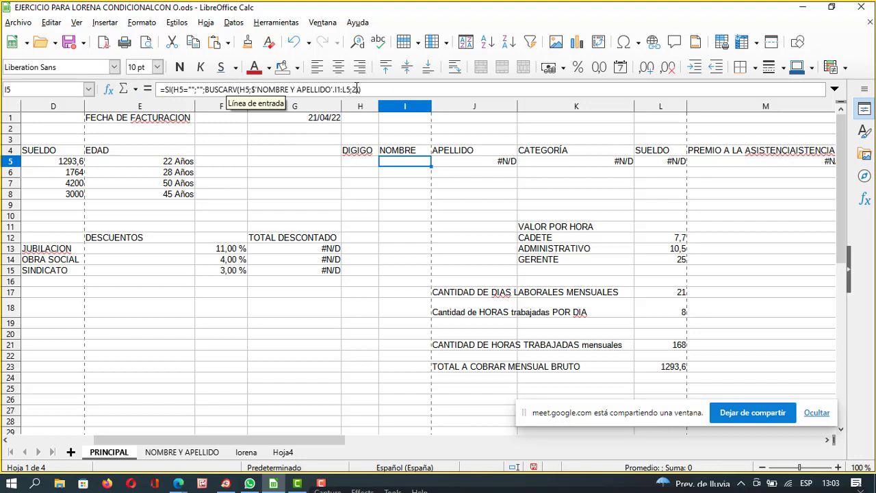
{"action": "left_click", "coordinate": [363, 164]}
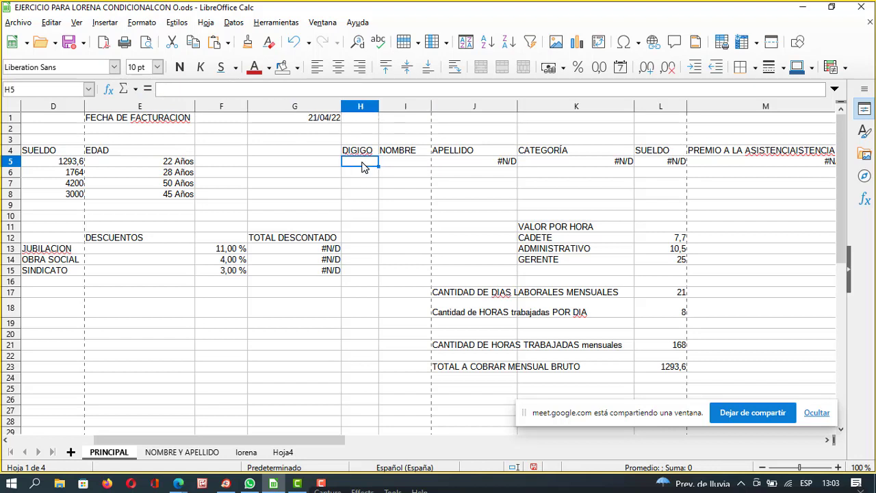
Enter code 1001 in H5 to fill row 5, then begin clearing H5 with Backspace.
{"action": "type", "text": "10"}
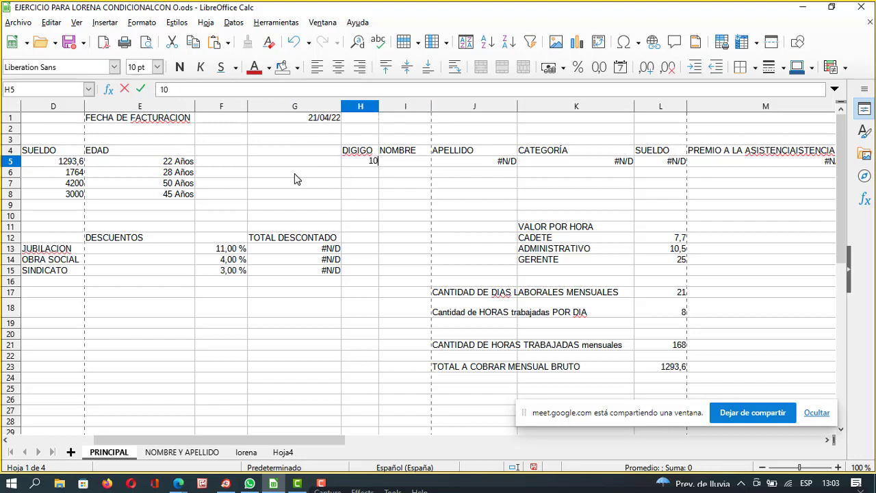
{"action": "type", "text": "01"}
{"action": "key", "text": "Return"}
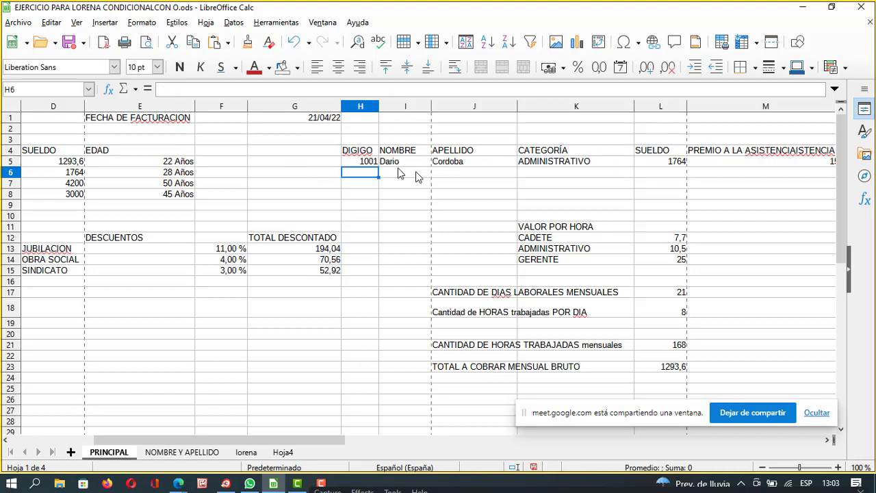
{"action": "left_click", "coordinate": [405, 164]}
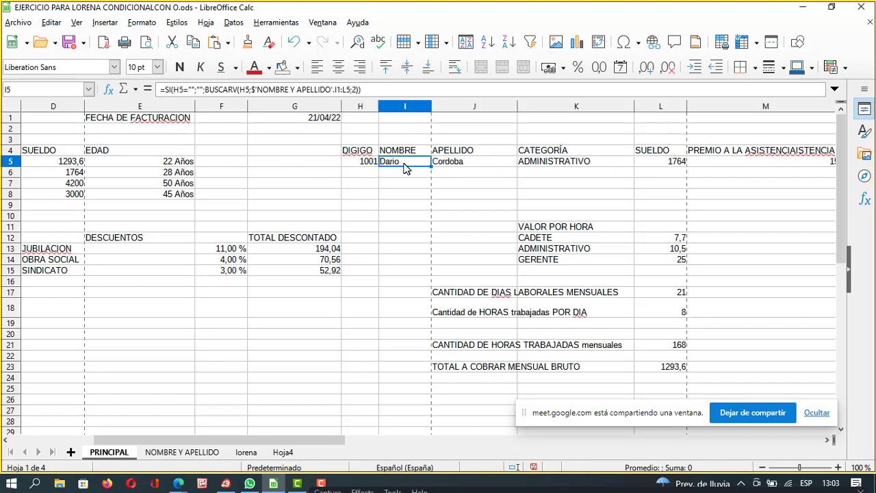
{"action": "left_click", "coordinate": [363, 164]}
{"action": "key", "text": "BackSpace"}
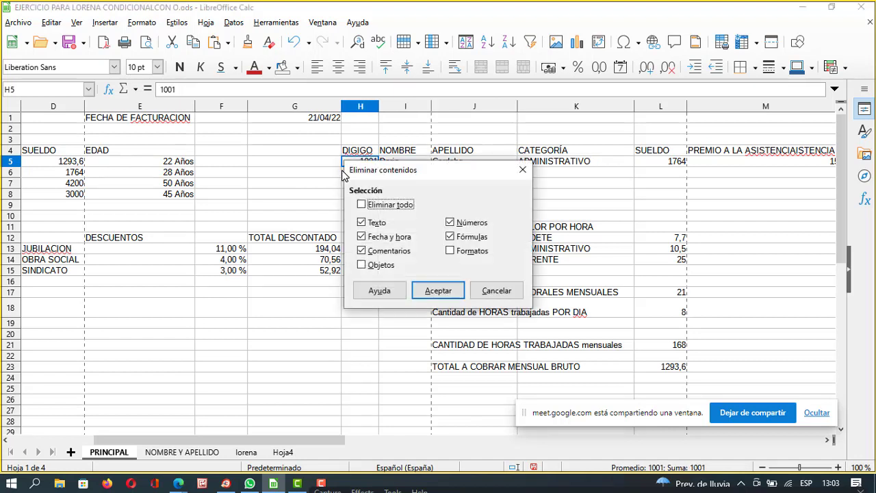
Delete H5's contents to confirm I5 goes blank, then redo to restore code 1001.
{"action": "left_click", "coordinate": [432, 293]}
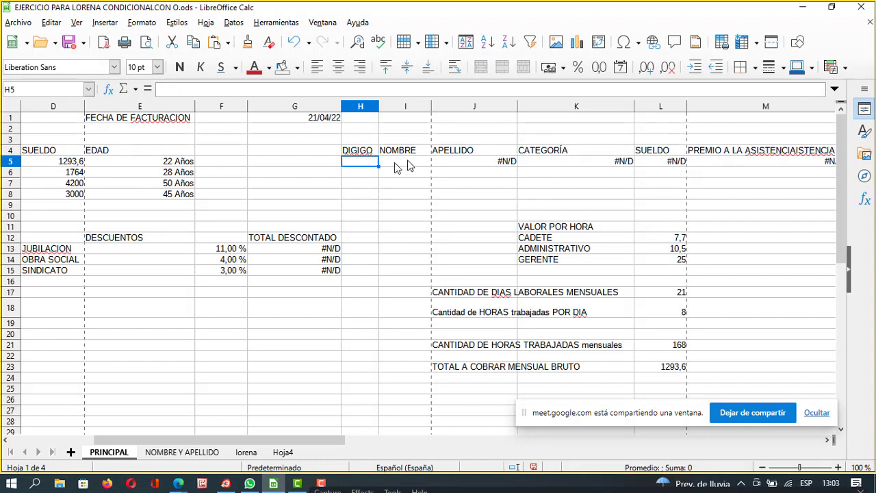
{"action": "left_click", "coordinate": [418, 165]}
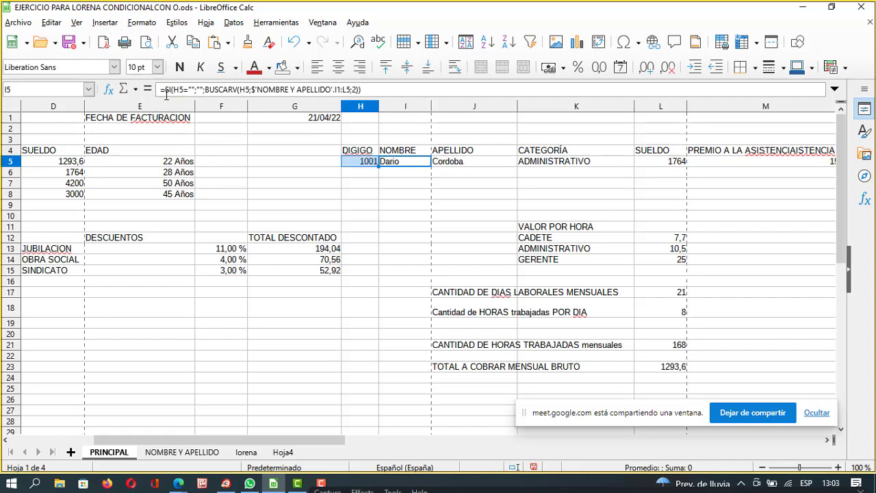
{"action": "left_click", "coordinate": [388, 174]}
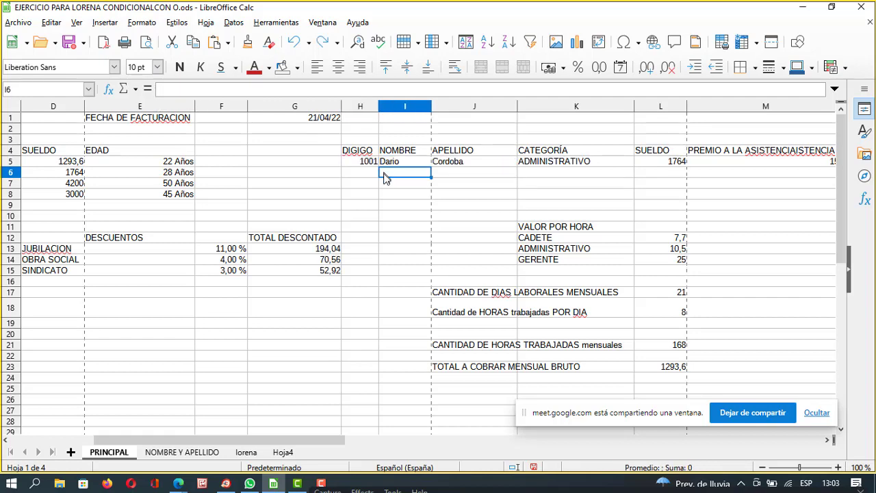
Minimise LibreOffice Calc to reveal the Meet call sharing the payroll sheet.
{"action": "left_click", "coordinate": [803, 7]}
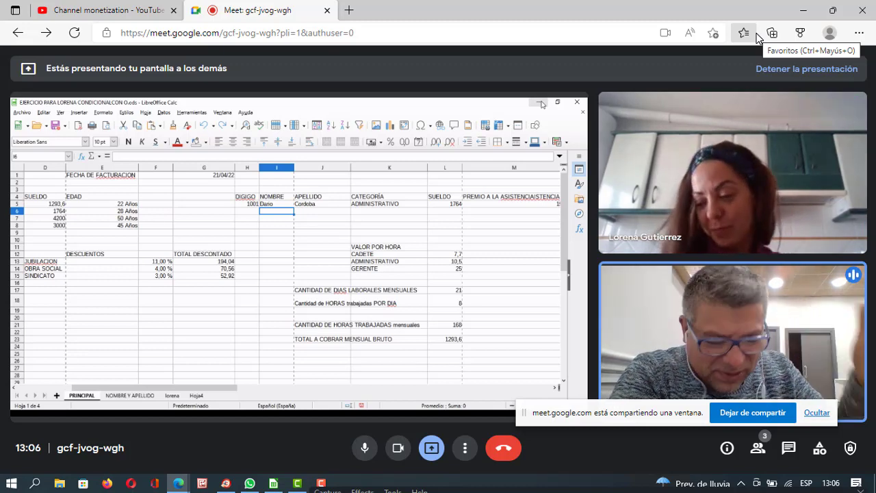
{"action": "mouse_move", "coordinate": [91, 251]}
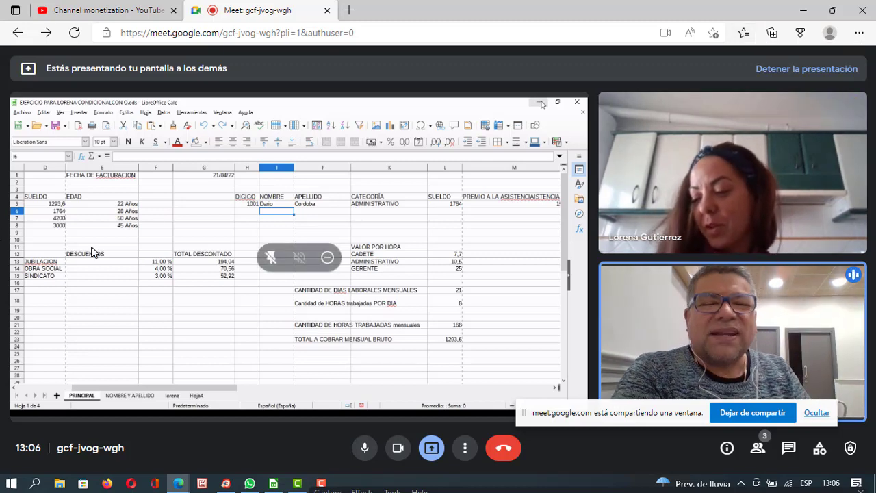
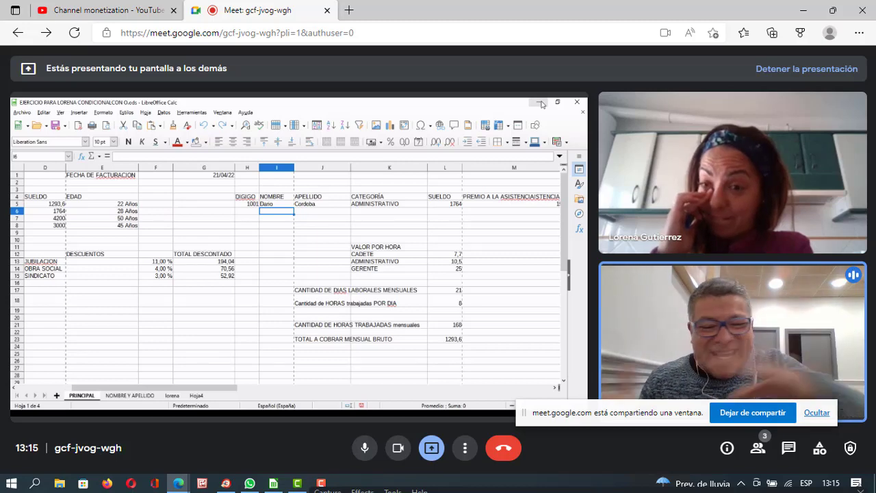
Switch from the Meet window to the Calc payroll workbook showing monthly gross 1293,6.
{"action": "left_click", "coordinate": [454, 484]}
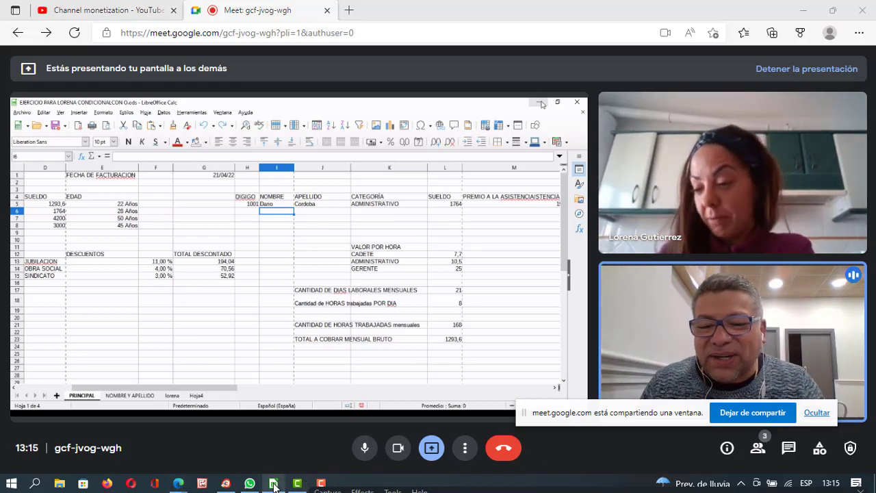
{"action": "left_click", "coordinate": [274, 484]}
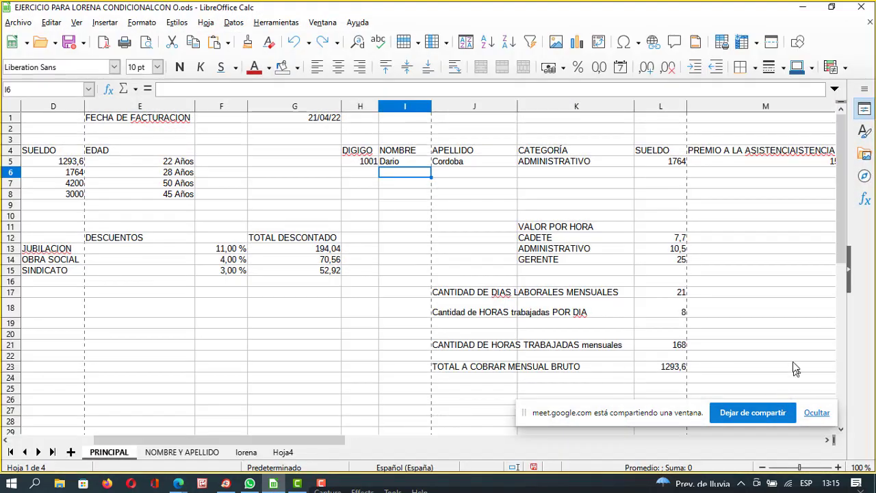
Scroll right to bonus column M and select L5 to reveal its nested SI salary formula.
{"action": "left_click", "coordinate": [776, 324]}
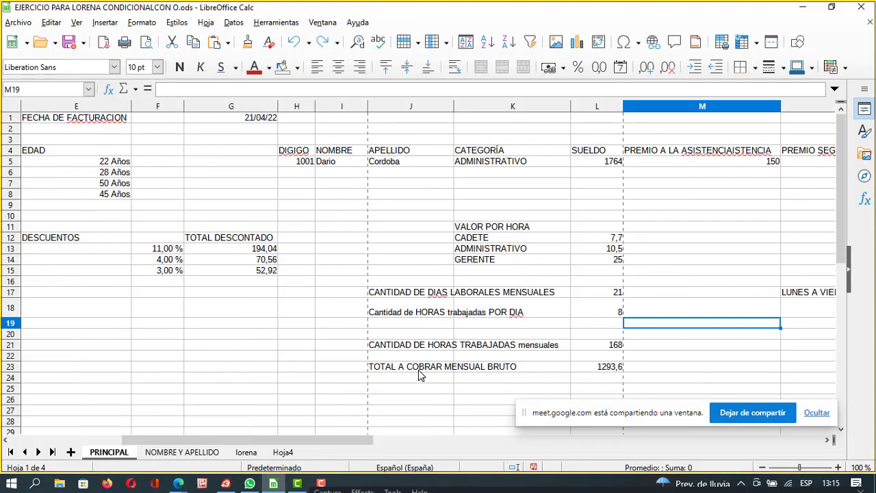
{"action": "left_click", "coordinate": [583, 161]}
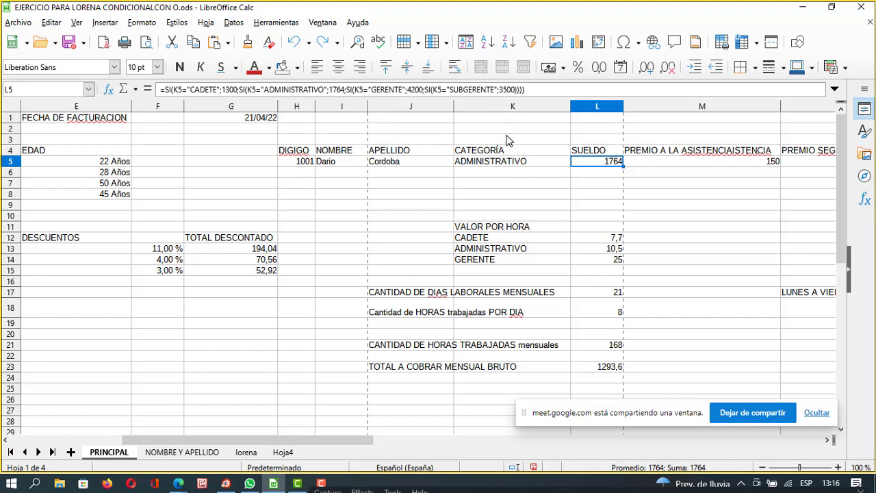
Minimize the Calc workbook to reveal the Google Meet presentation.
{"action": "left_click", "coordinate": [807, 9]}
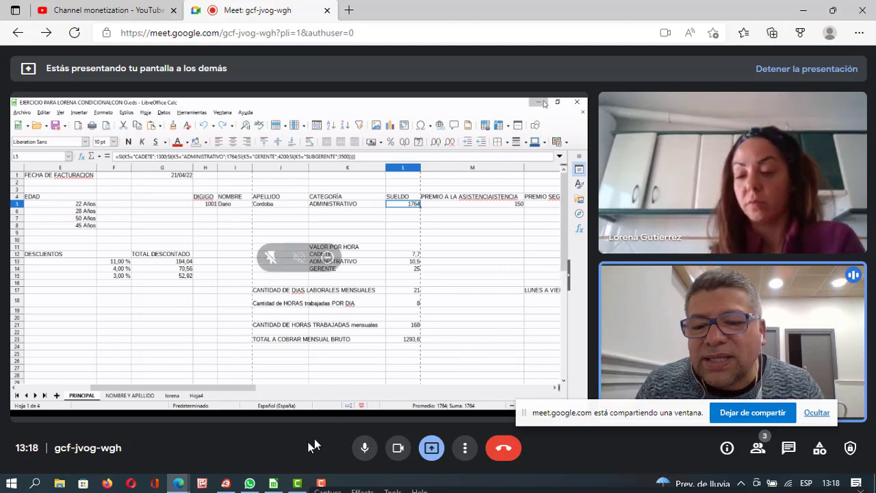
Restore the Calc workbook over Meet, showing L5's nested SI salary formula.
{"action": "left_click", "coordinate": [274, 483]}
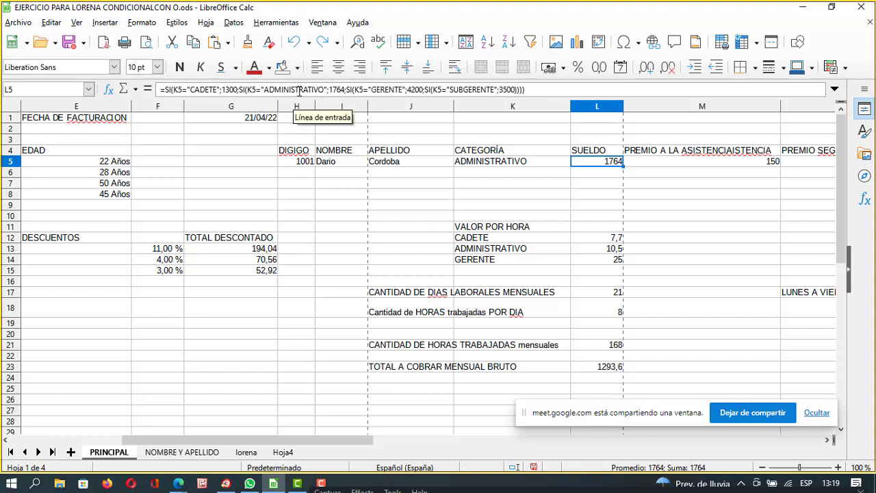
Highlight each branch of L5's SI formula in turn: 1764, GERENTE 4200, SUBGERENTE 3500.
{"action": "double_click", "coordinate": [335, 90]}
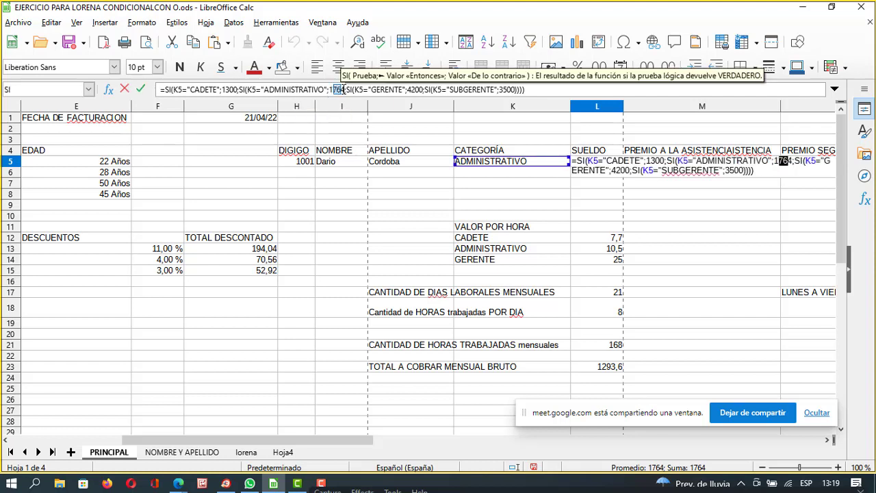
{"action": "left_click", "coordinate": [325, 89]}
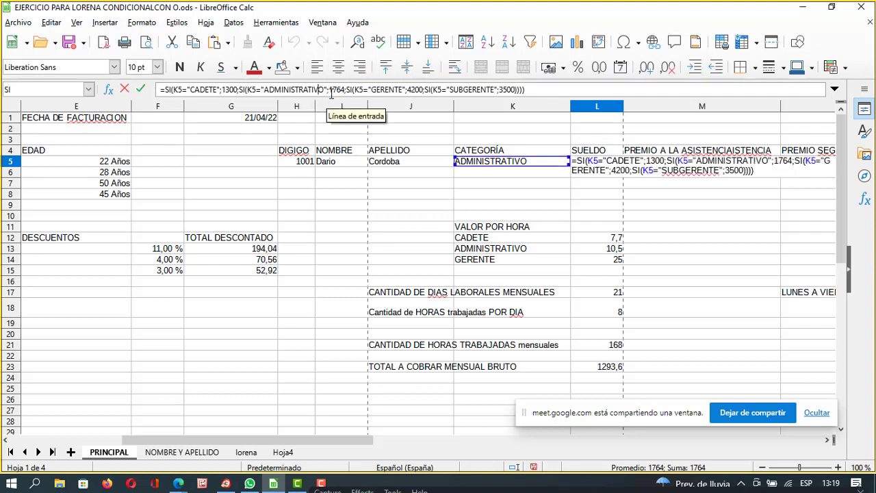
{"action": "left_click_drag", "start_coordinate": [330, 89], "coordinate": [343, 89]}
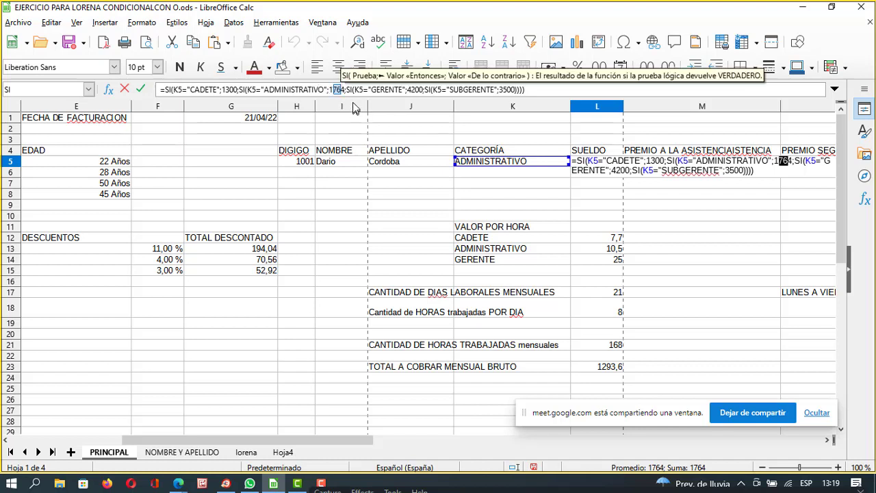
{"action": "left_click", "coordinate": [352, 90]}
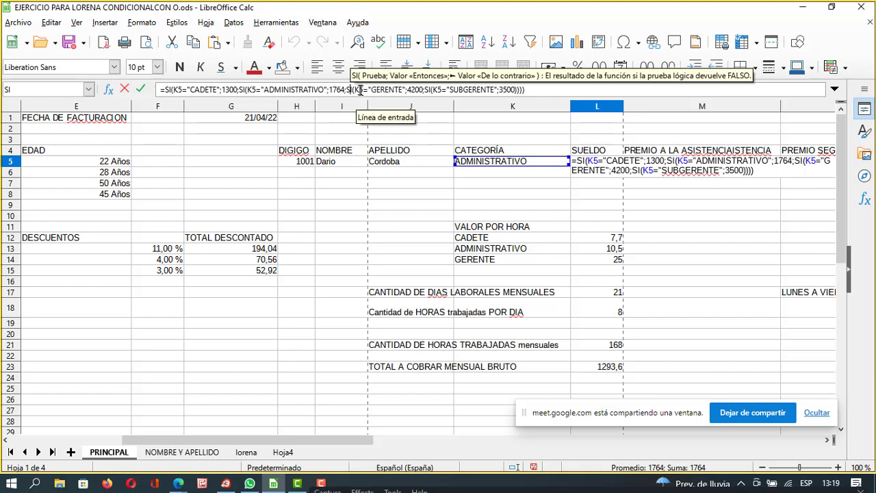
{"action": "left_click_drag", "start_coordinate": [358, 89], "coordinate": [425, 99]}
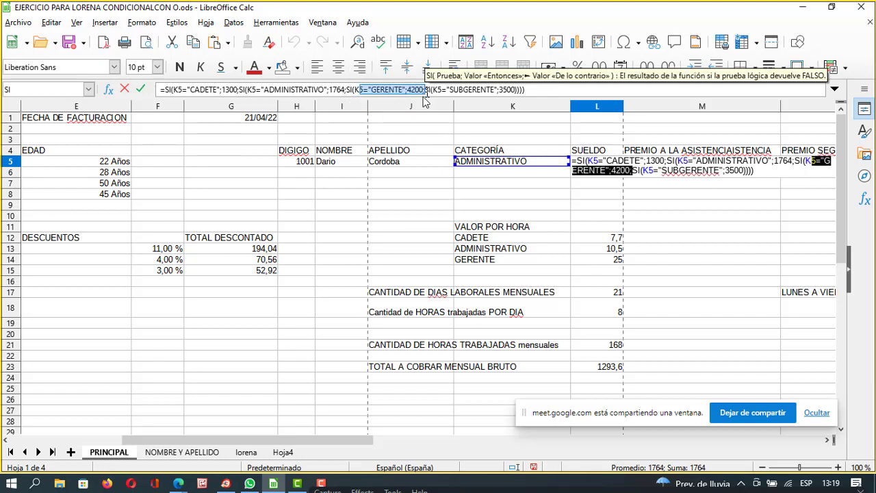
{"action": "left_click", "coordinate": [408, 90]}
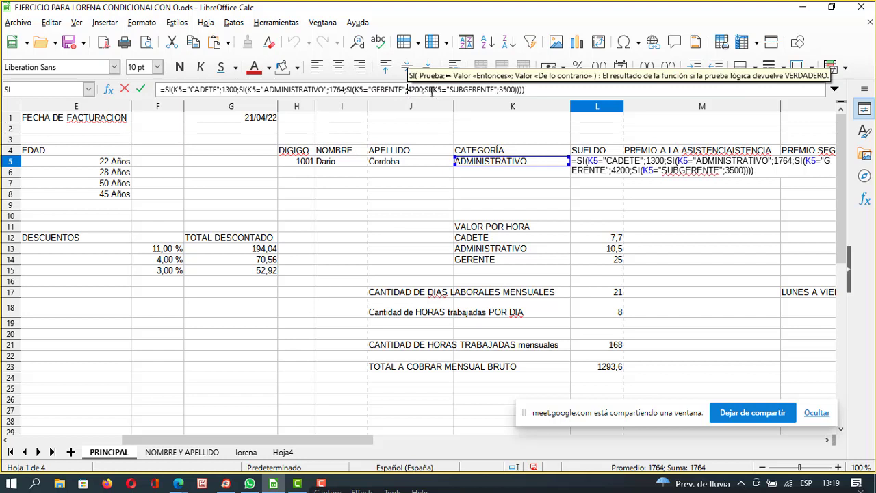
{"action": "left_click", "coordinate": [432, 90]}
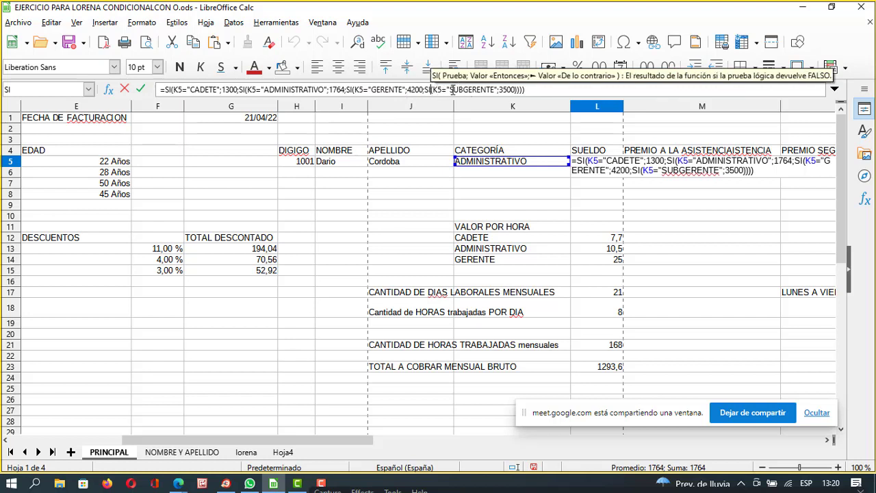
{"action": "left_click_drag", "start_coordinate": [449, 90], "coordinate": [507, 89]}
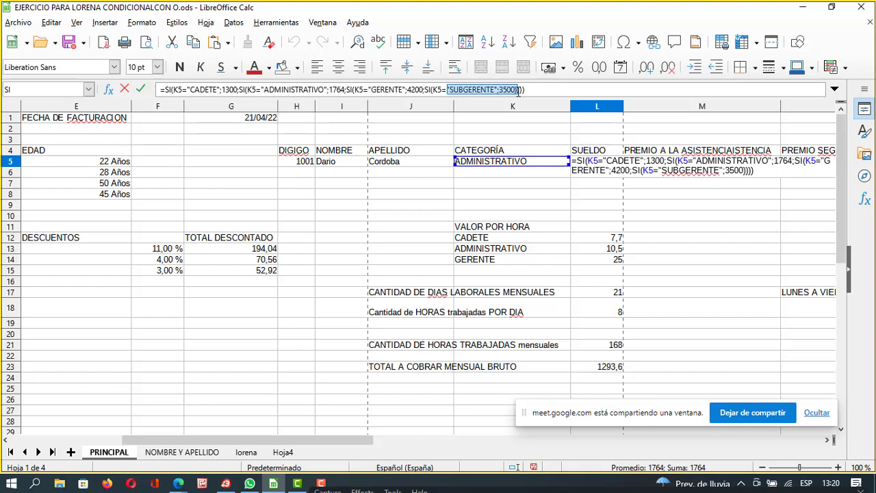
{"action": "left_click", "coordinate": [537, 90]}
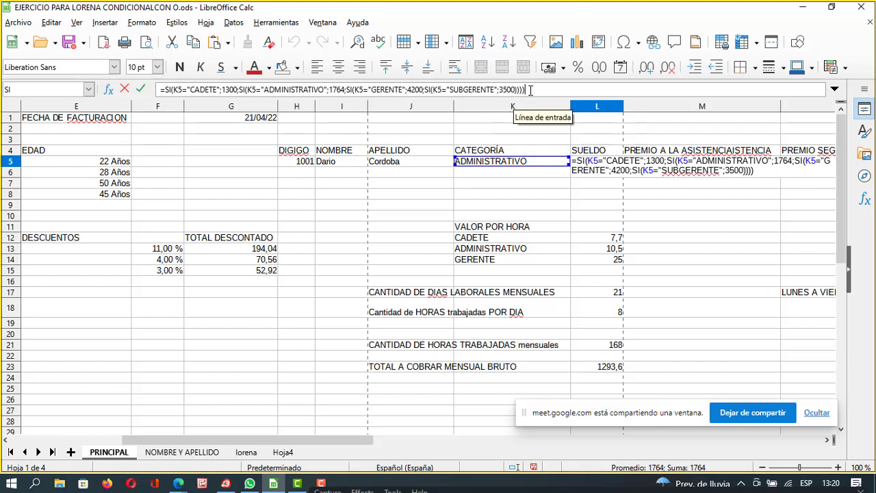
Delete the closing parentheses after 3500 and re-enter the formula, letting Calc auto-complete them.
{"action": "left_click", "coordinate": [643, 93]}
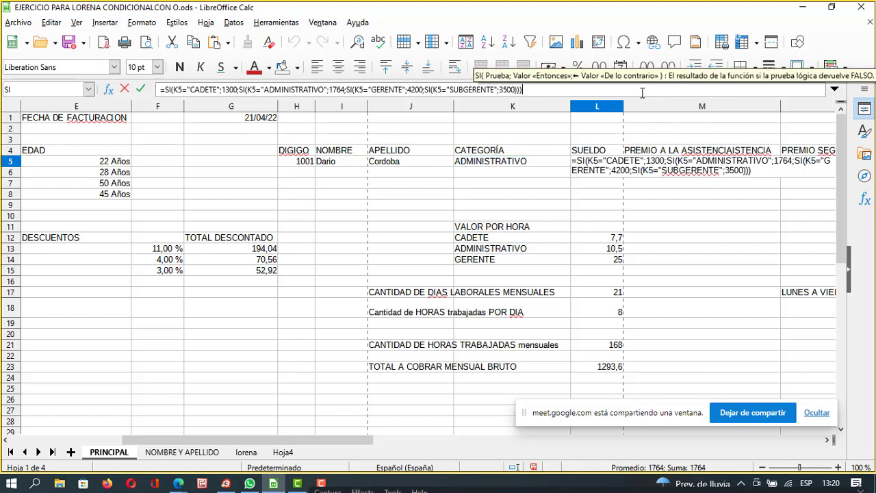
{"action": "key", "text": "BackSpace"}
{"action": "key", "text": "BackSpace"}
{"action": "key", "text": "BackSpace"}
{"action": "key", "text": "BackSpace"}
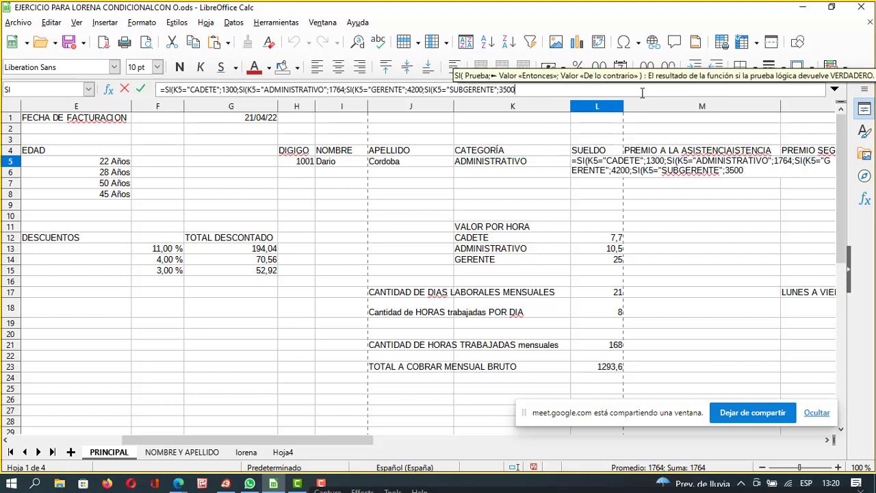
{"action": "key", "text": "Return"}
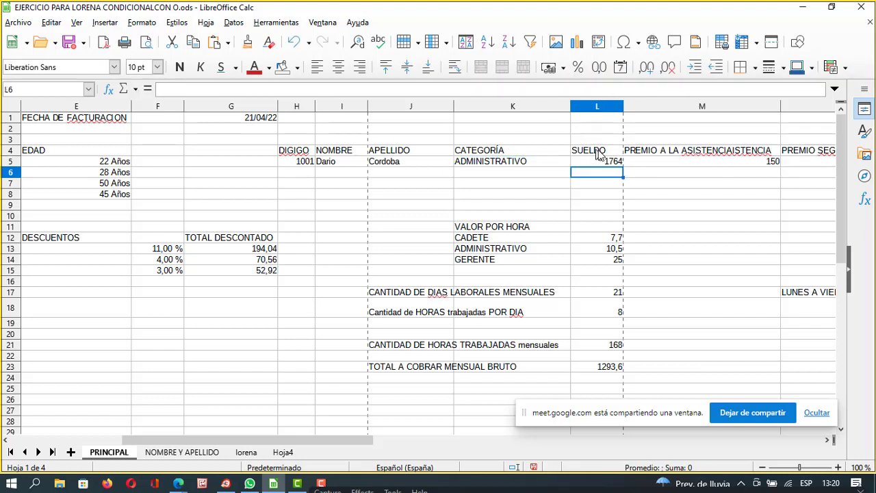
Reselect L5 and highlight the four closing parentheses after 3500 in its formula.
{"action": "left_click", "coordinate": [603, 161]}
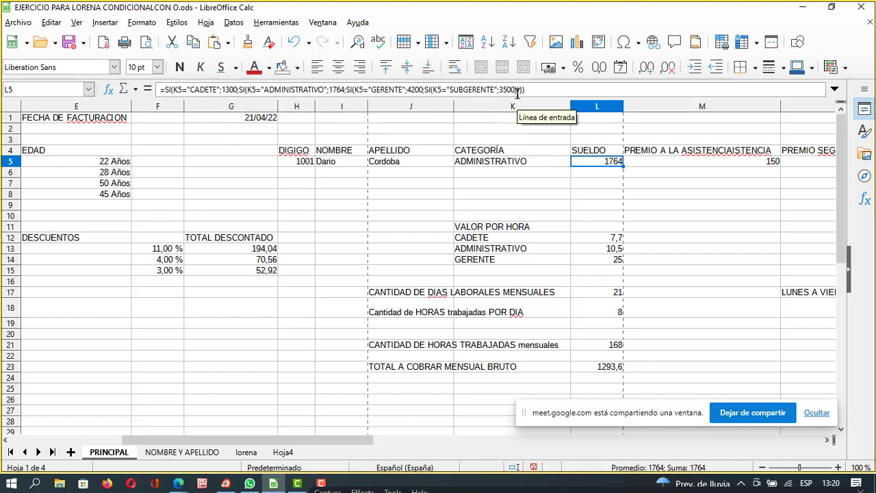
{"action": "left_click_drag", "start_coordinate": [515, 90], "coordinate": [548, 89]}
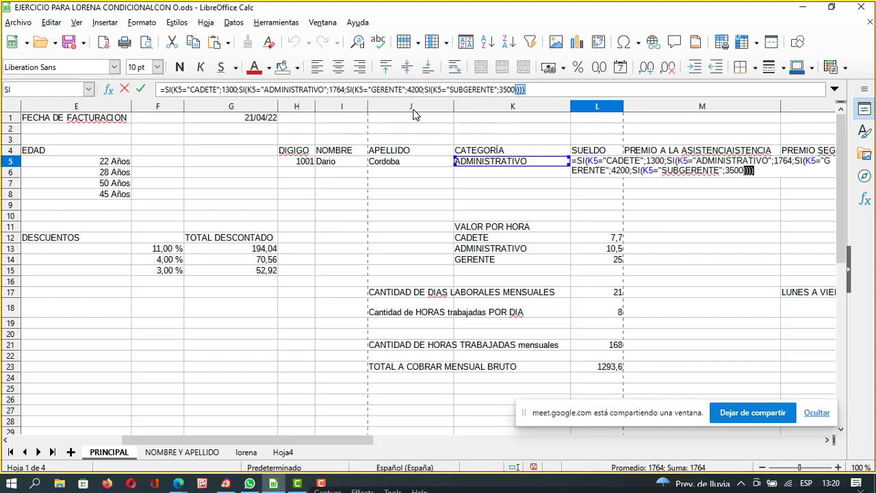
{"action": "left_click", "coordinate": [240, 88]}
{"action": "left_click_drag", "start_coordinate": [238, 96], "coordinate": [244, 96]}
{"action": "left_click_drag", "start_coordinate": [330, 103], "coordinate": [351, 89]}
{"action": "left_click", "coordinate": [347, 89]}
{"action": "left_click", "coordinate": [417, 89]}
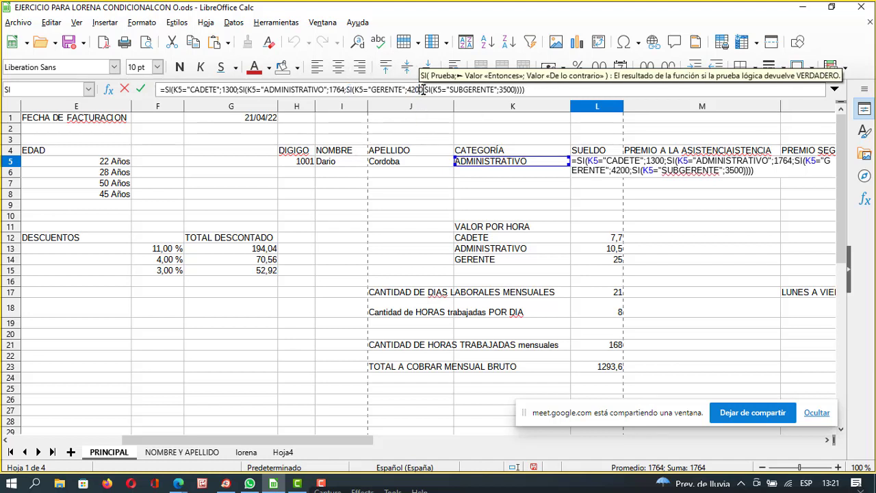
{"action": "left_click_drag", "start_coordinate": [423, 89], "coordinate": [430, 89]}
{"action": "left_click", "coordinate": [558, 89]}
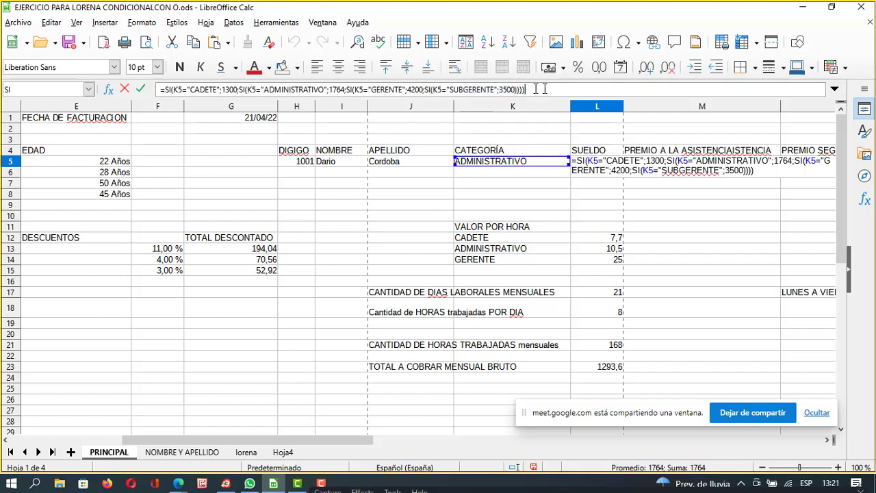
{"action": "left_click_drag", "start_coordinate": [542, 89], "coordinate": [144, 80]}
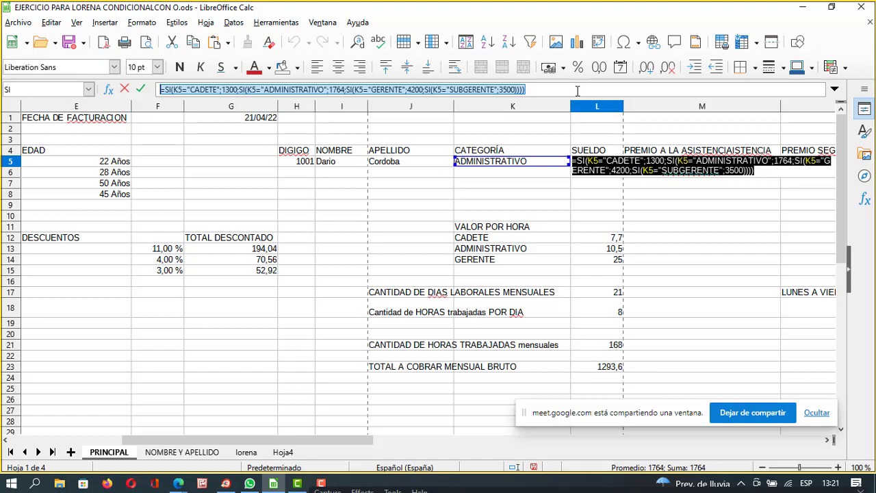
{"action": "left_click", "coordinate": [575, 89]}
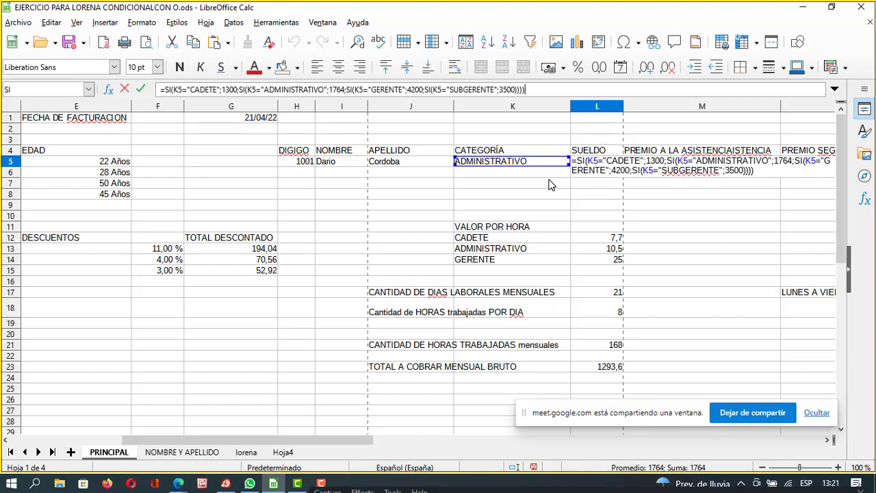
{"action": "key", "text": "Return"}
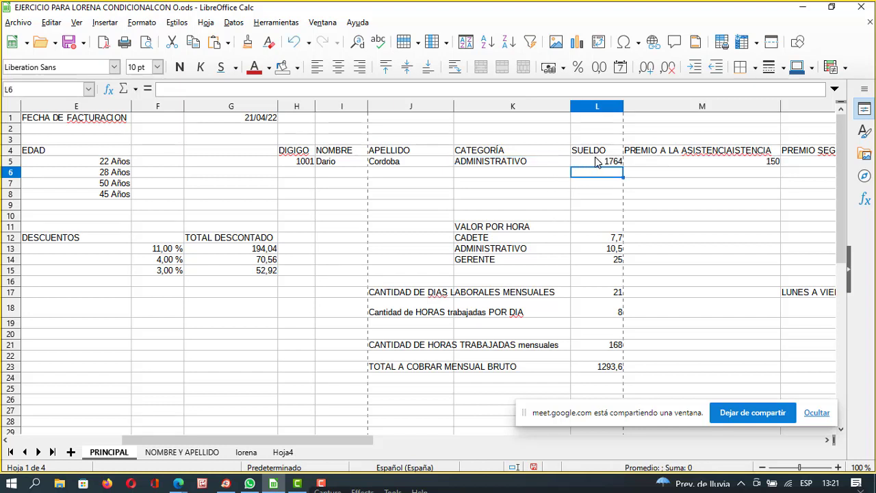
{"action": "left_click", "coordinate": [524, 165]}
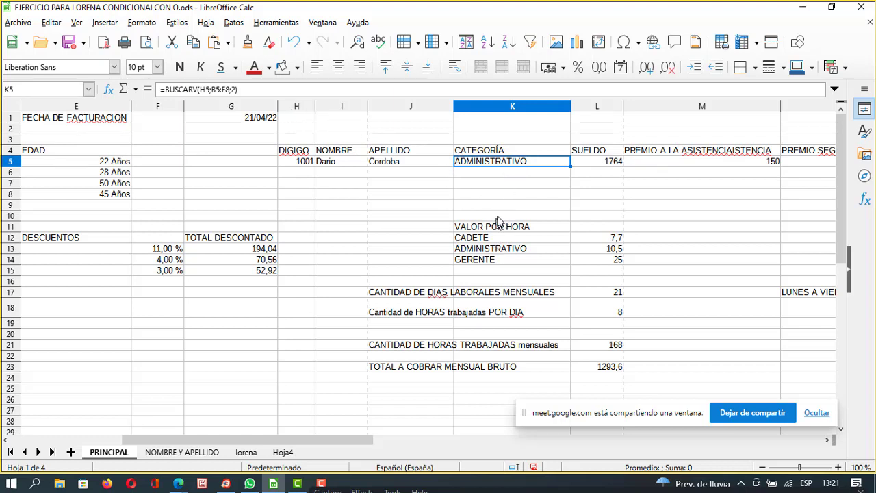
Change the employee code in H5 to 1000 and check the L5 salary formula.
{"action": "double_click", "coordinate": [311, 161]}
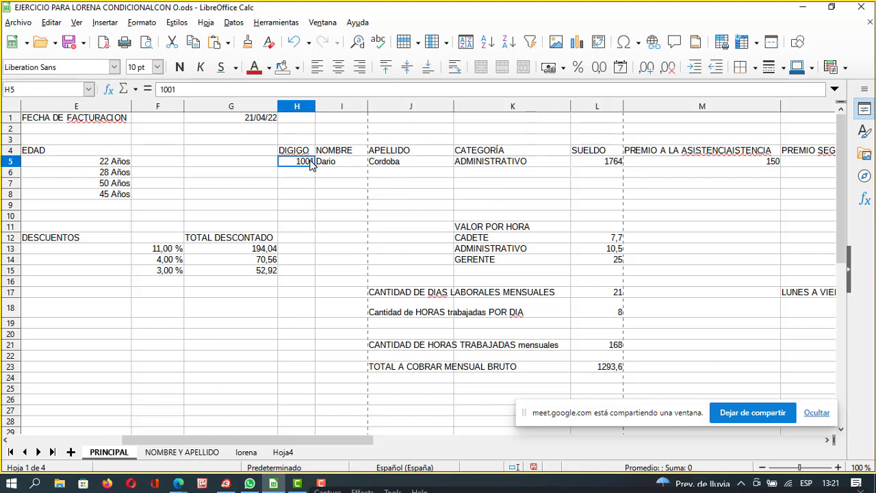
{"action": "key", "text": "Escape"}
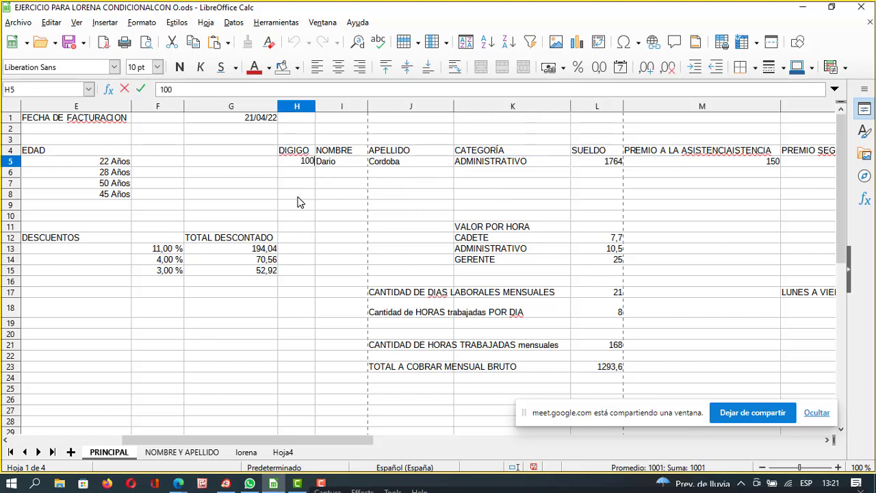
{"action": "key", "text": "Return"}
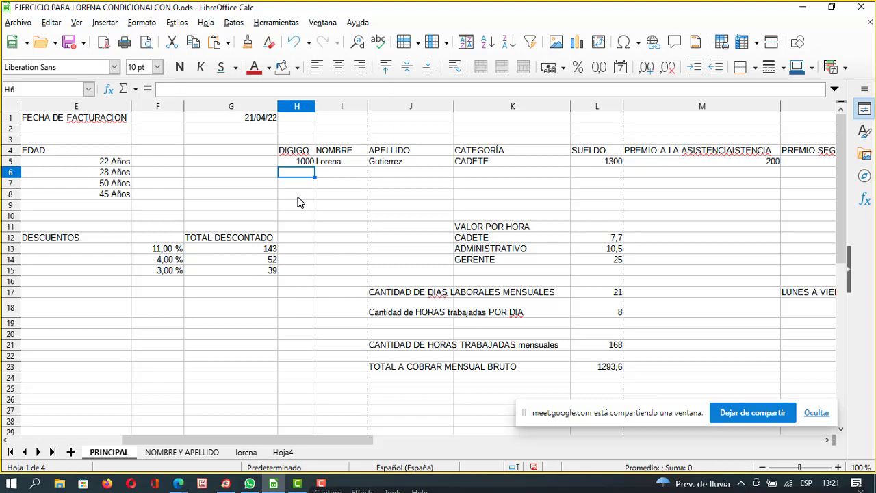
{"action": "left_click", "coordinate": [598, 163]}
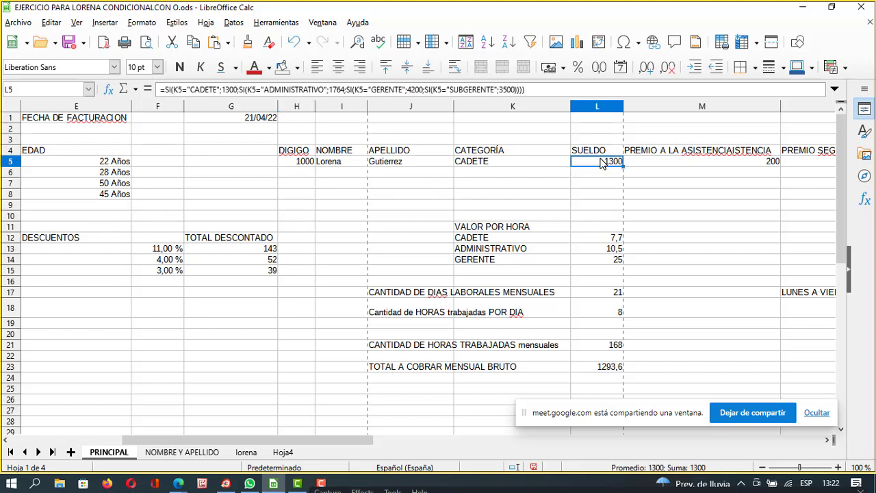
Enter employee code 1002 in H5 and recheck the salary formula.
{"action": "double_click", "coordinate": [313, 163]}
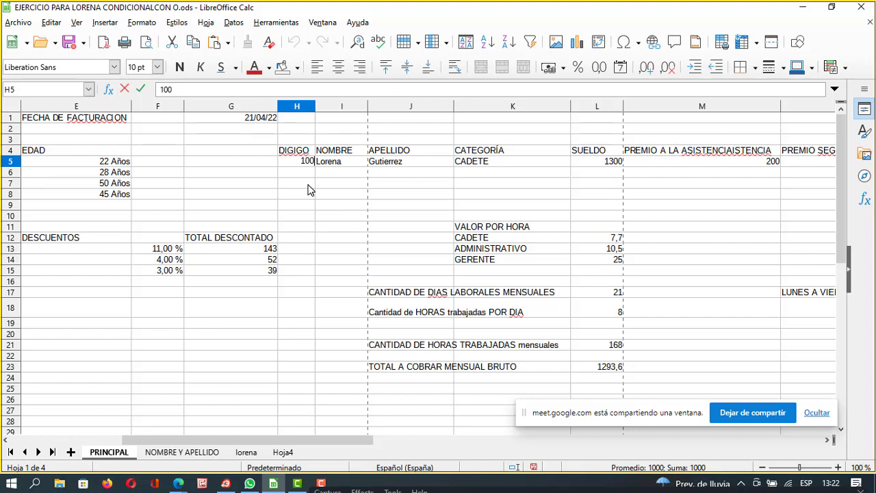
{"action": "type", "text": "2"}
{"action": "key", "text": "Return"}
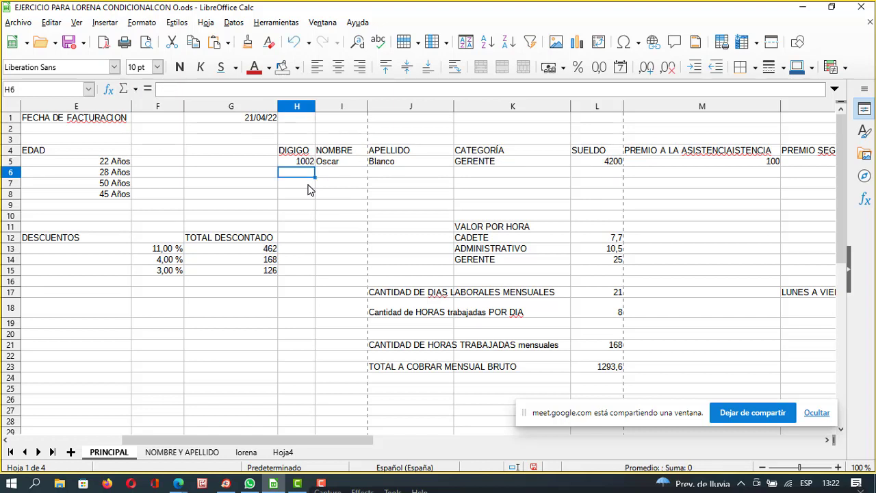
{"action": "left_click", "coordinate": [615, 165]}
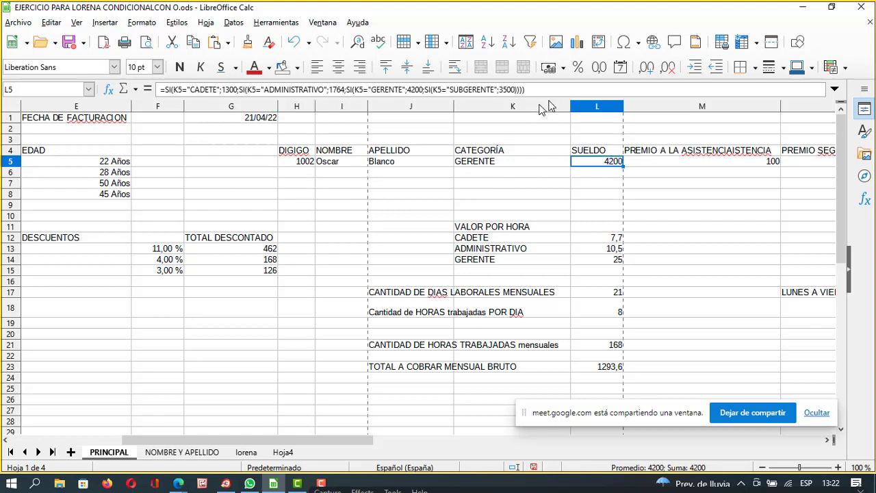
Enter employee code 1003 in H5 and inspect the name lookup formula in I5.
{"action": "left_click", "coordinate": [312, 153]}
{"action": "left_click", "coordinate": [311, 163]}
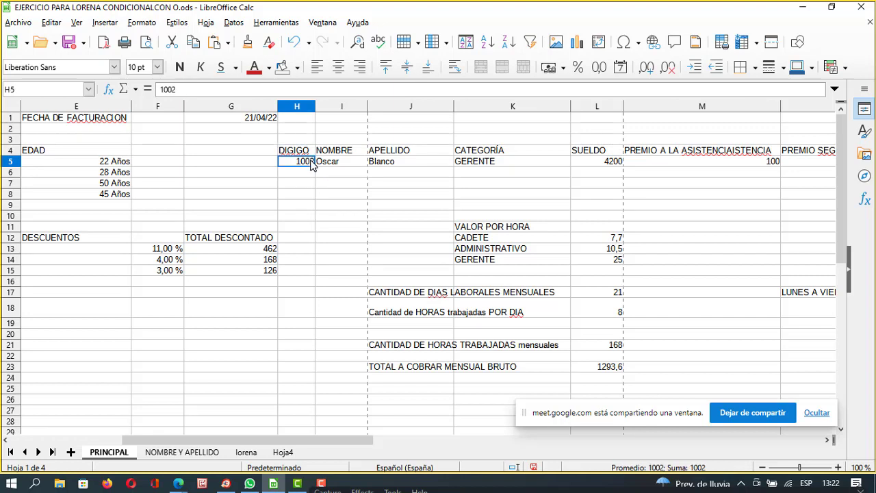
{"action": "double_click", "coordinate": [312, 164]}
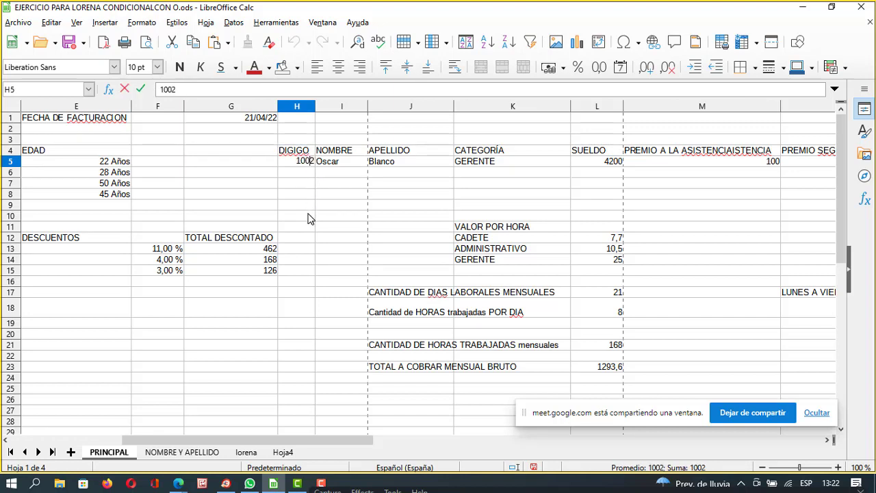
{"action": "key", "text": "Return"}
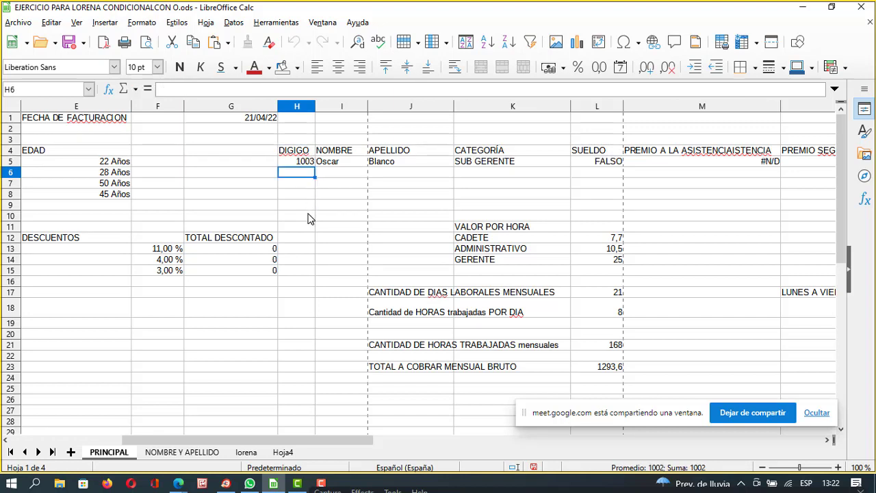
{"action": "left_click", "coordinate": [337, 163]}
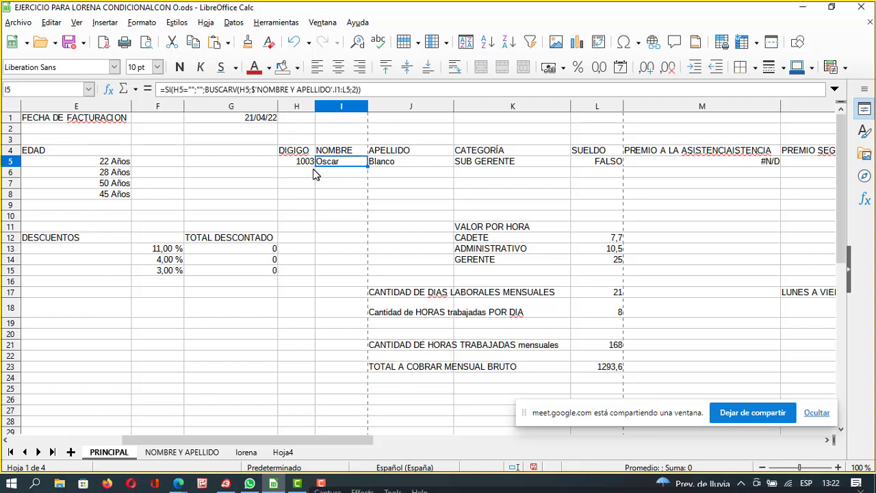
Set H5 back to 1002 and confirm category GERENTE with salary 4200 in L5.
{"action": "left_click", "coordinate": [306, 164]}
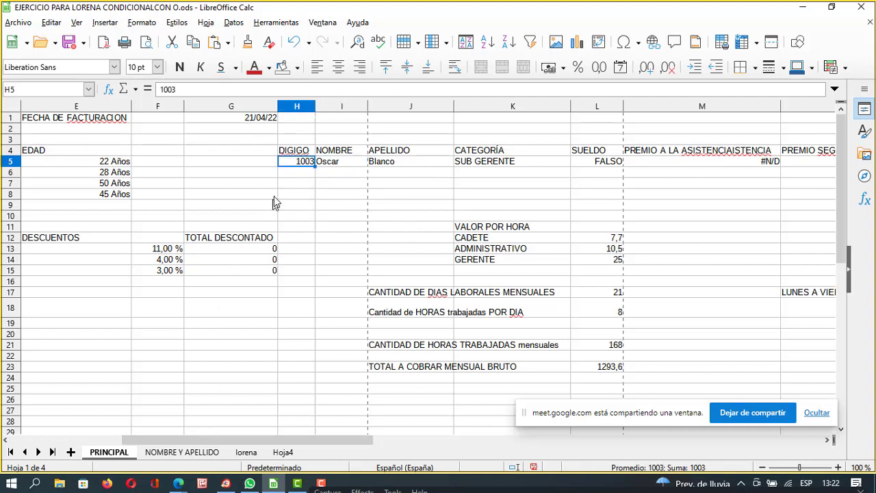
{"action": "double_click", "coordinate": [313, 161]}
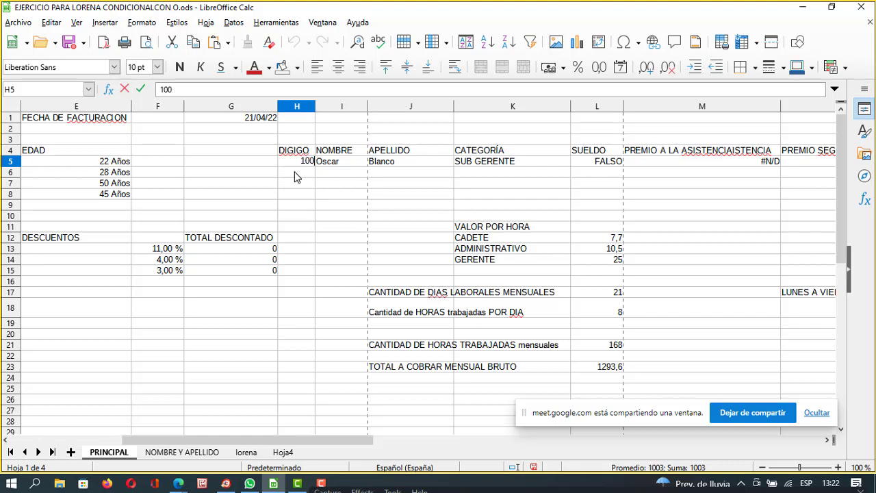
{"action": "type", "text": "2"}
{"action": "key", "text": "Return"}
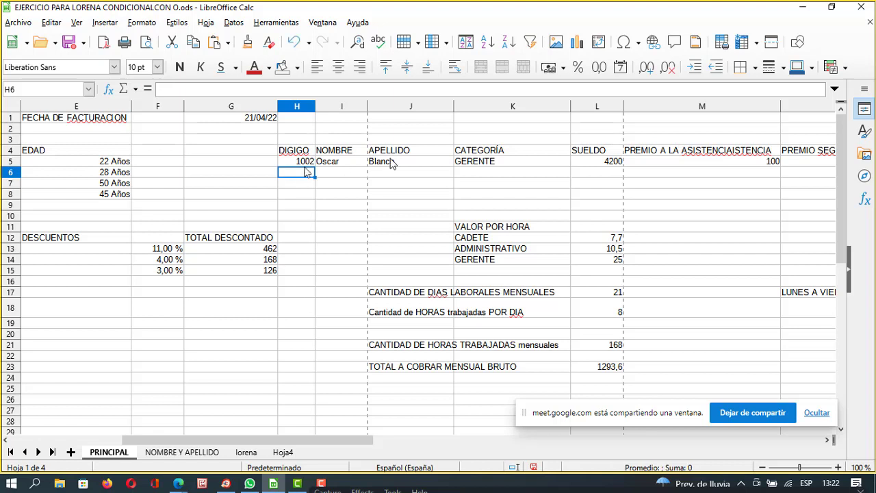
{"action": "left_click", "coordinate": [532, 164]}
{"action": "left_click", "coordinate": [586, 164]}
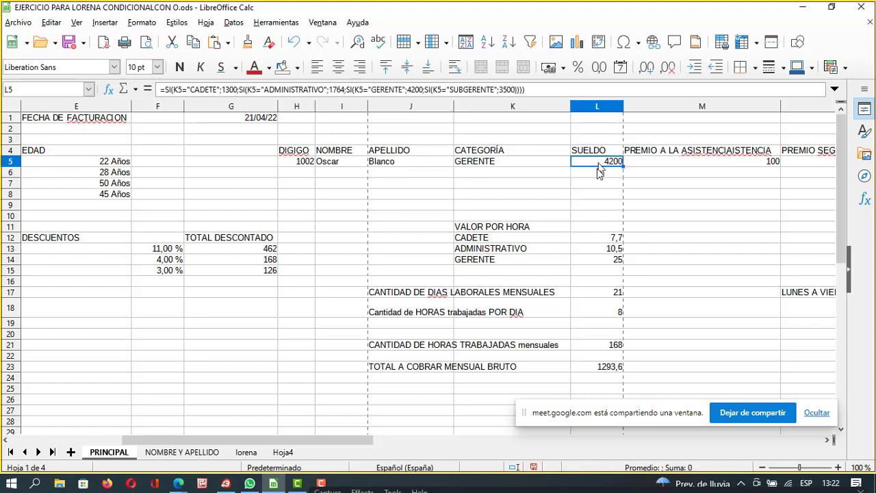
Move to empty cell M8, then minimize Calc to show the Meet call.
{"action": "left_click", "coordinate": [659, 191]}
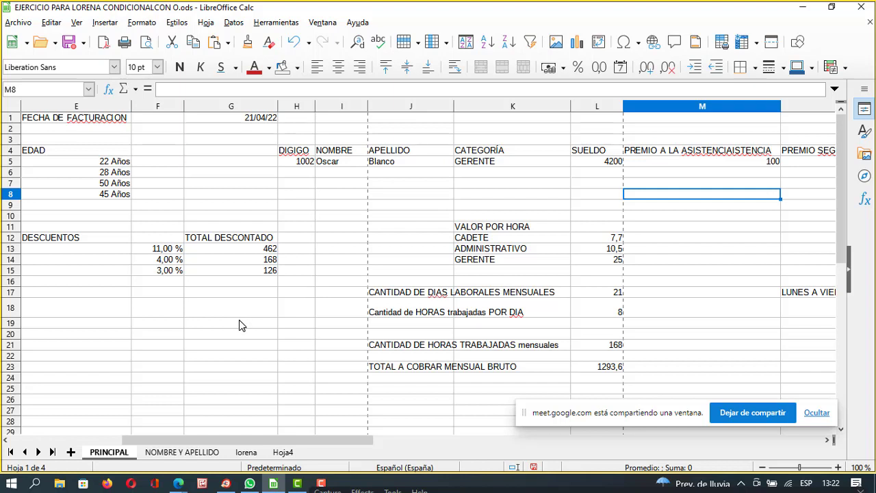
{"action": "left_click", "coordinate": [803, 8]}
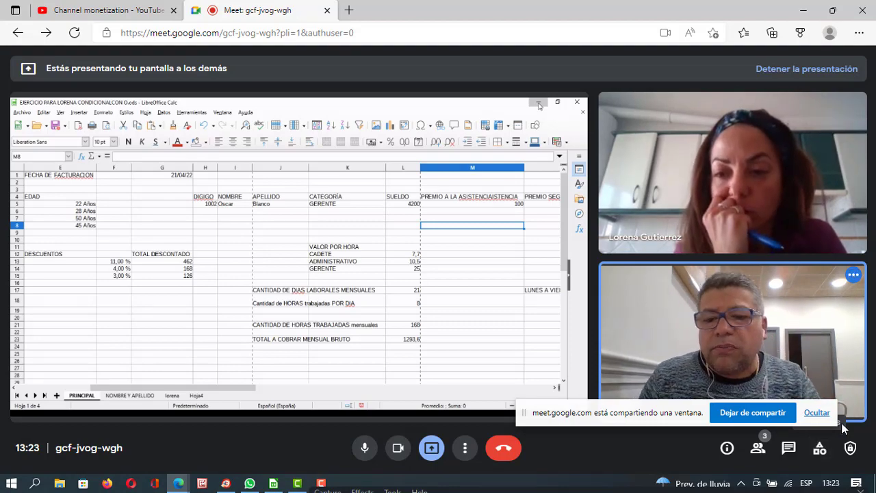
Restore the Calc workbook, minimize it again to Meet, then restore it once more.
{"action": "left_click", "coordinate": [277, 484]}
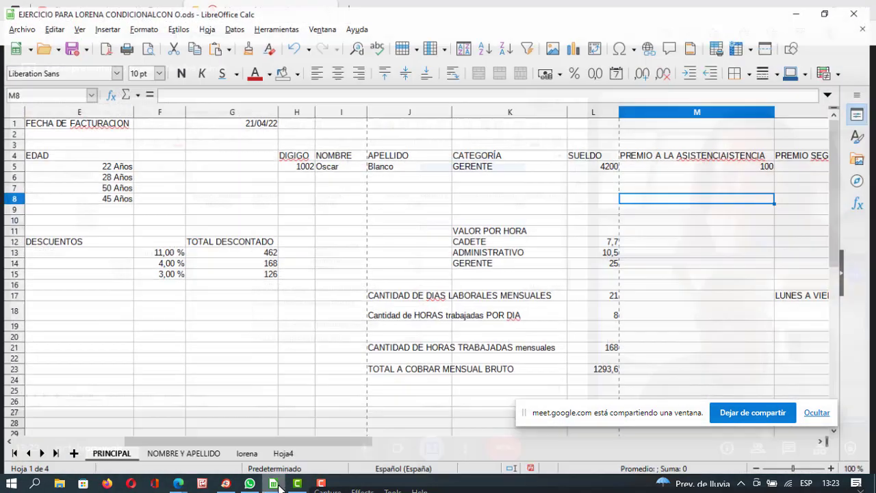
{"action": "left_click", "coordinate": [223, 293]}
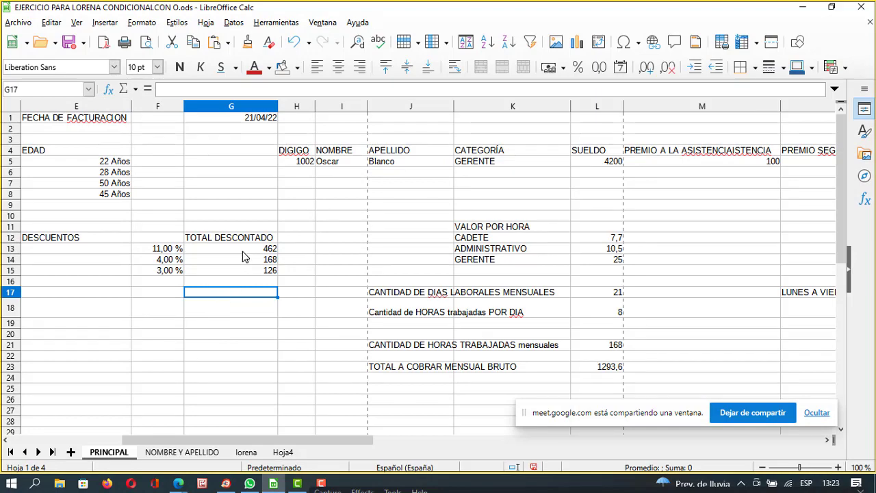
{"action": "left_click", "coordinate": [803, 7]}
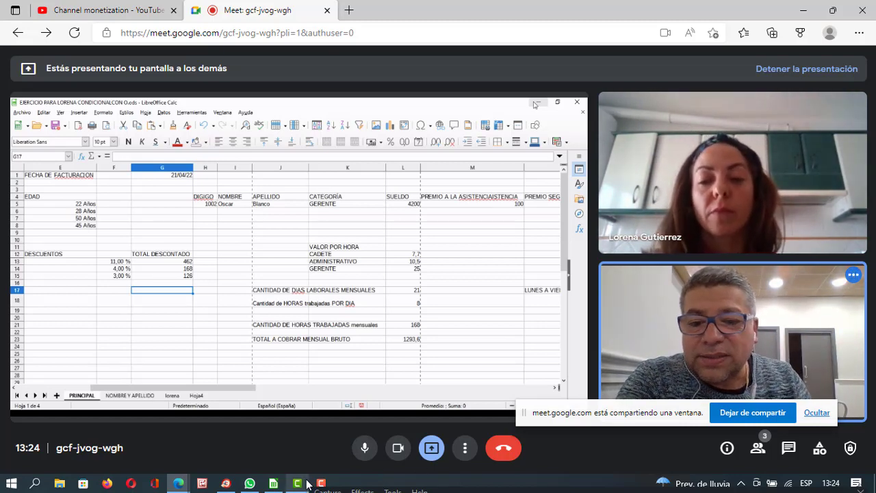
{"action": "left_click", "coordinate": [272, 485]}
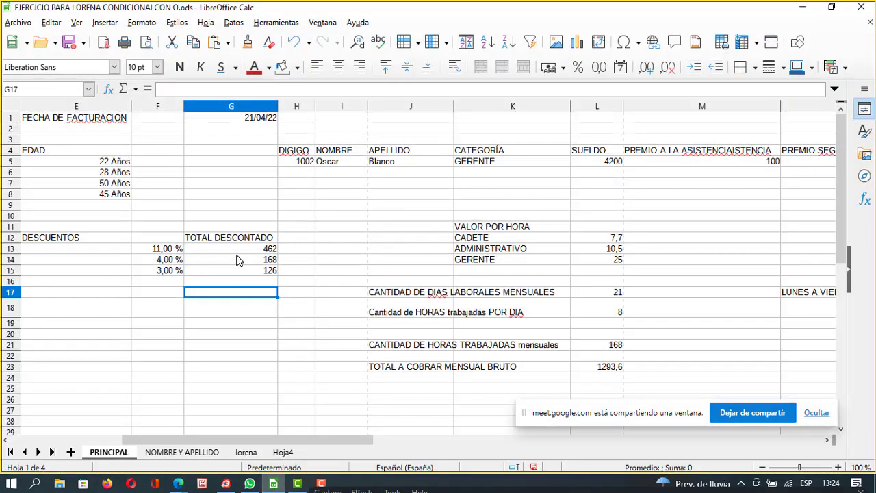
Compare G13's =PRODUCTO($L$5*F13) discount with L5's 4200 salary, then open the Archivo menu.
{"action": "left_click", "coordinate": [240, 249]}
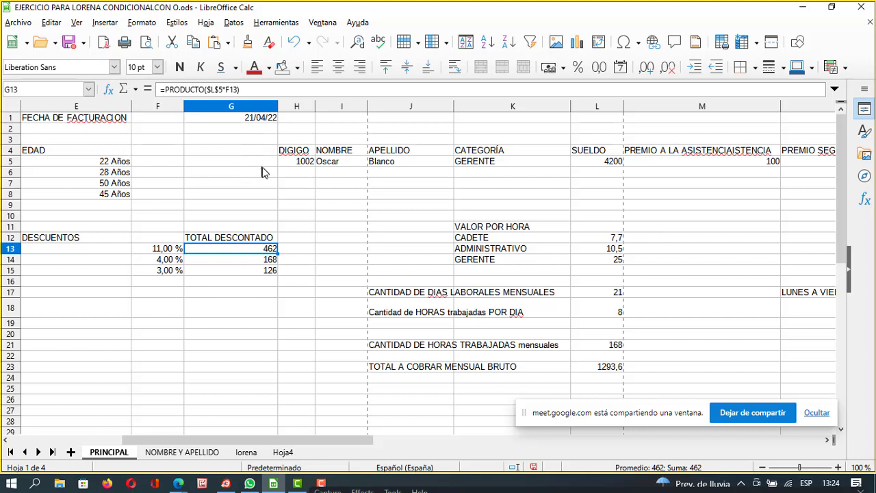
{"action": "left_click", "coordinate": [606, 164]}
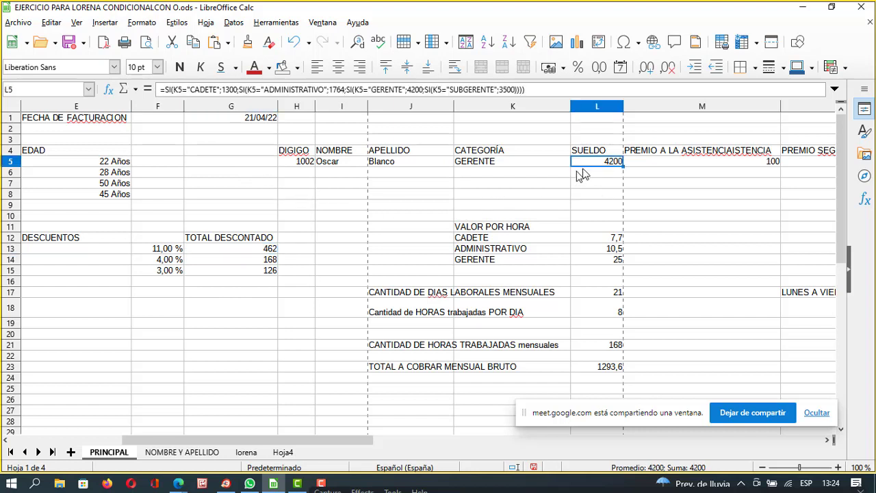
{"action": "left_click", "coordinate": [266, 251]}
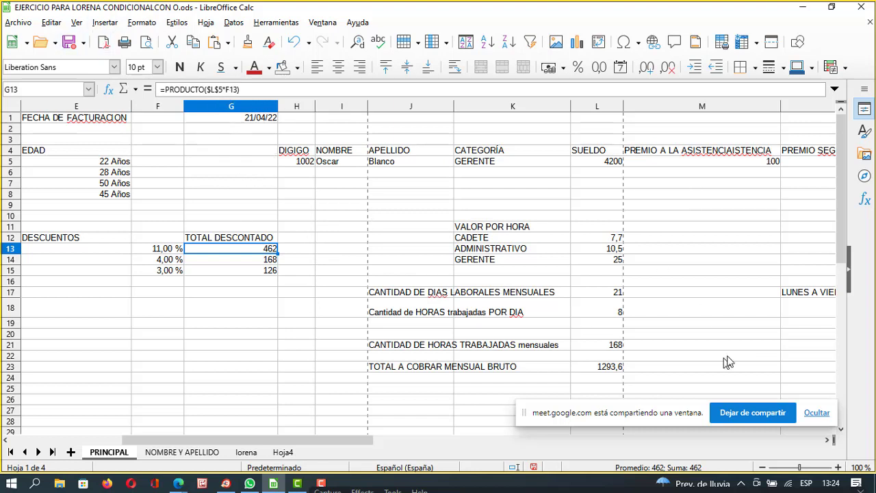
{"action": "left_click", "coordinate": [19, 22]}
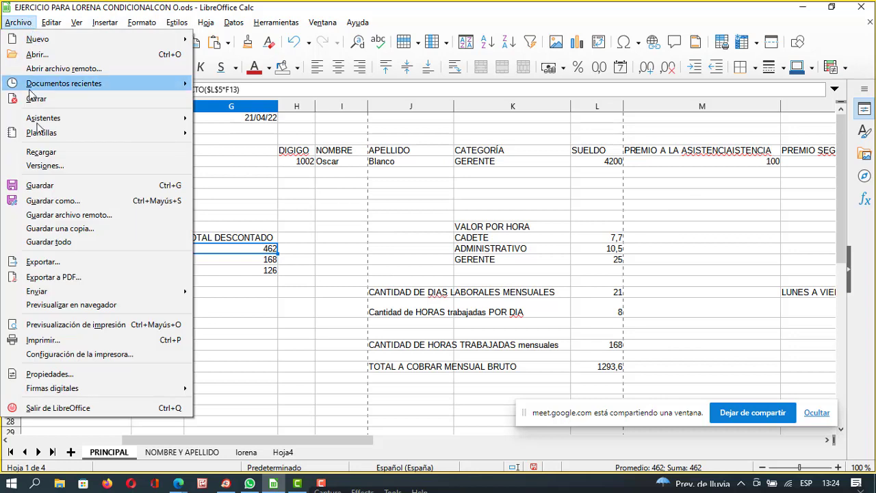
Open ejercicio para lorena.ods, the product sheet with 200,00 € plus 21 % IVA, from Documentos.
{"action": "left_click", "coordinate": [66, 54]}
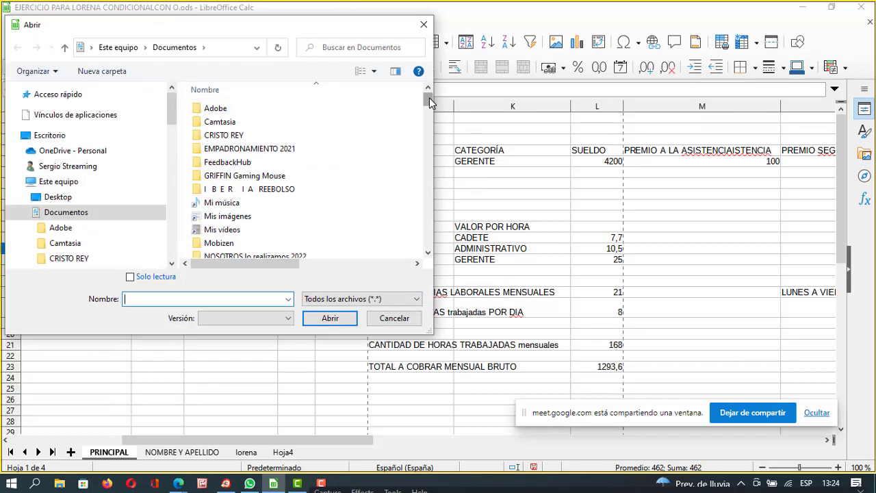
{"action": "left_click_drag", "start_coordinate": [429, 97], "coordinate": [426, 172]}
{"action": "double_click", "coordinate": [262, 224]}
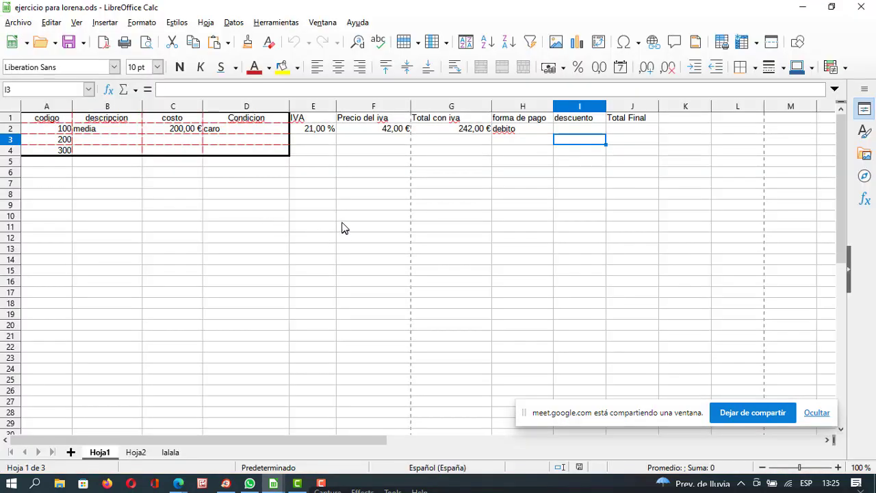
Bring the CONDICIONALCON O payroll workbook forward, select a few cells, and open the Archivo menu.
{"action": "left_click", "coordinate": [239, 176]}
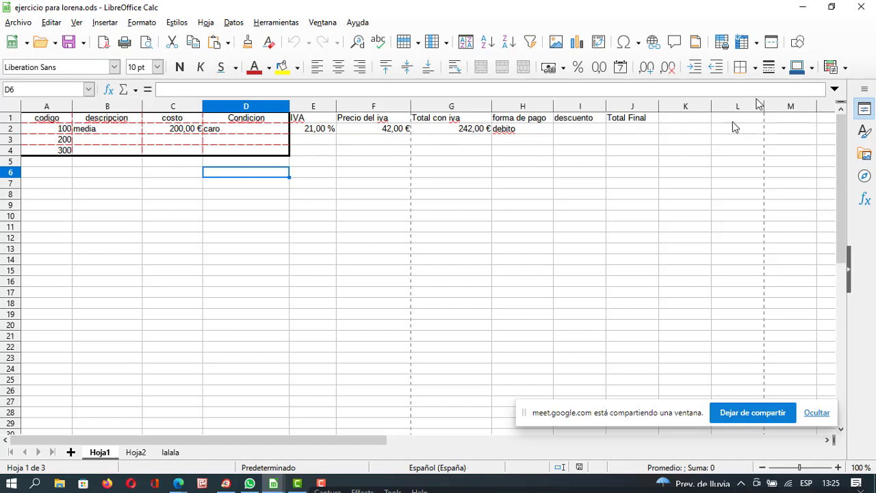
{"action": "left_click", "coordinate": [869, 23]}
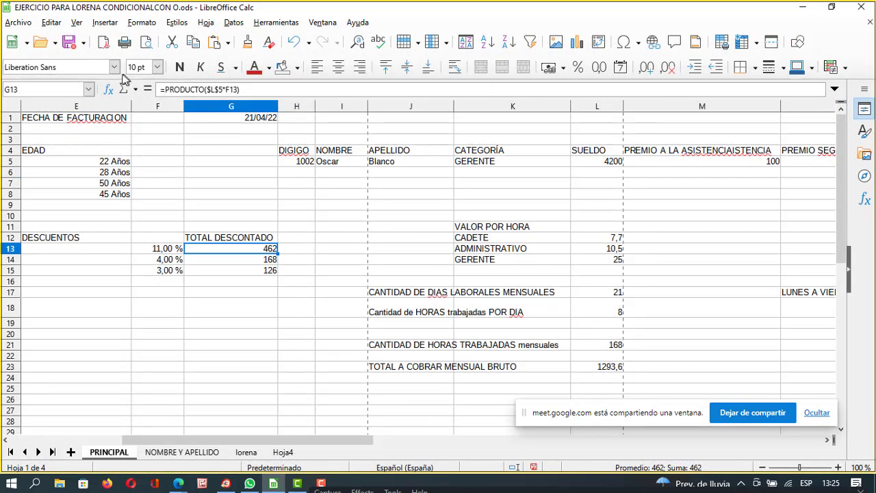
{"action": "left_click", "coordinate": [747, 380]}
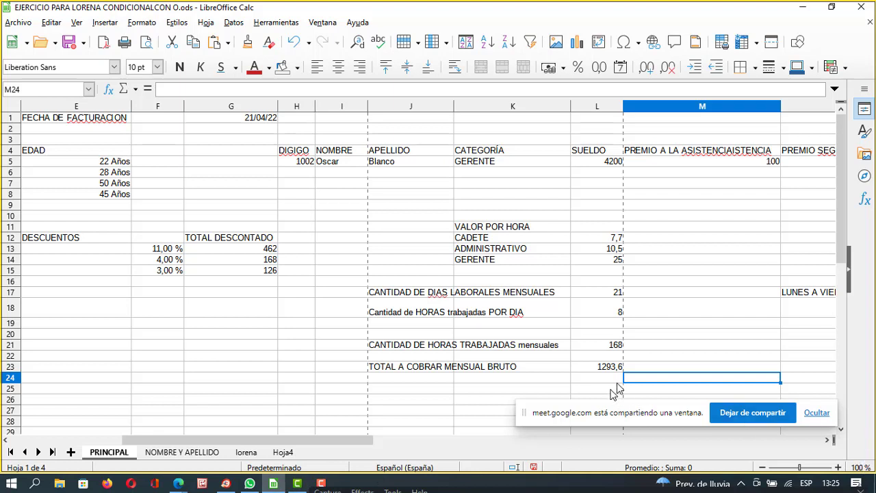
{"action": "left_click", "coordinate": [693, 336]}
{"action": "left_click", "coordinate": [323, 291]}
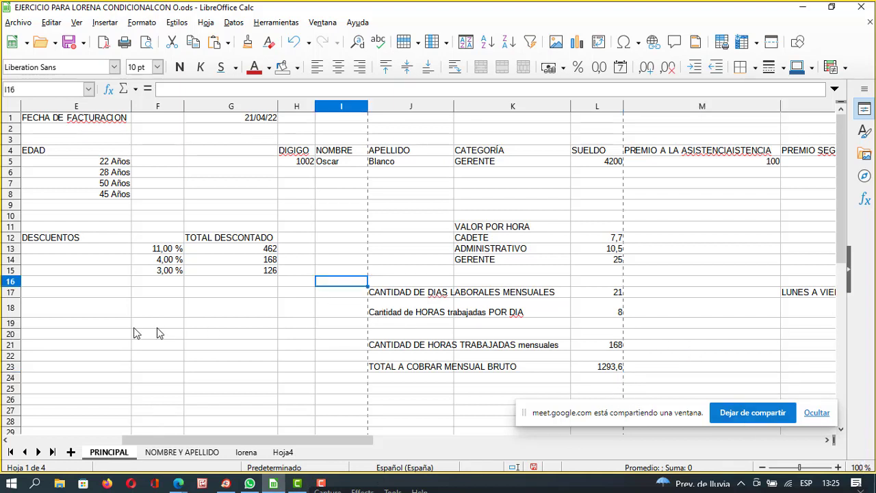
{"action": "left_click", "coordinate": [137, 333]}
{"action": "left_click", "coordinate": [103, 310]}
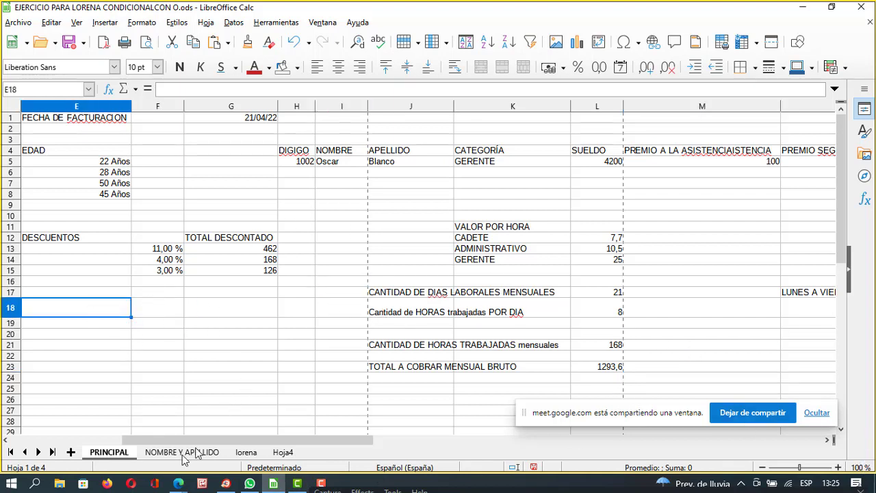
{"action": "left_click", "coordinate": [37, 23]}
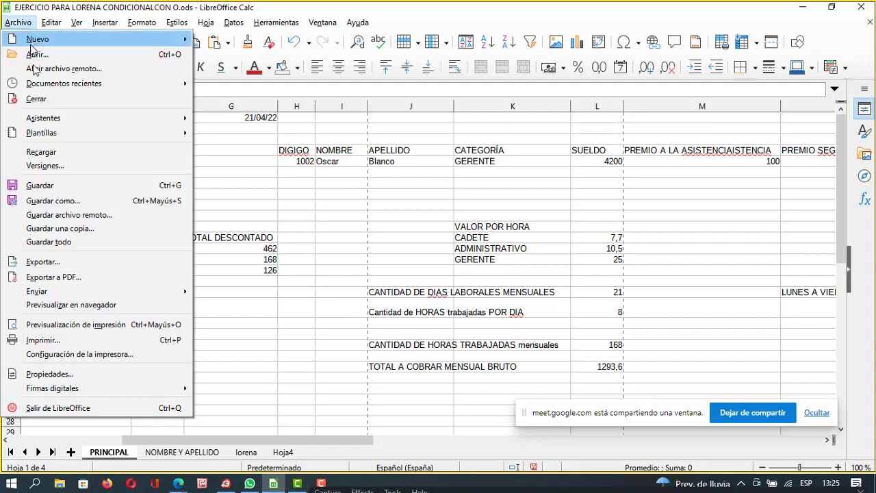
Browse the Documentos file list and reopen the CONDICIONALCON O workbook.
{"action": "left_click", "coordinate": [41, 57]}
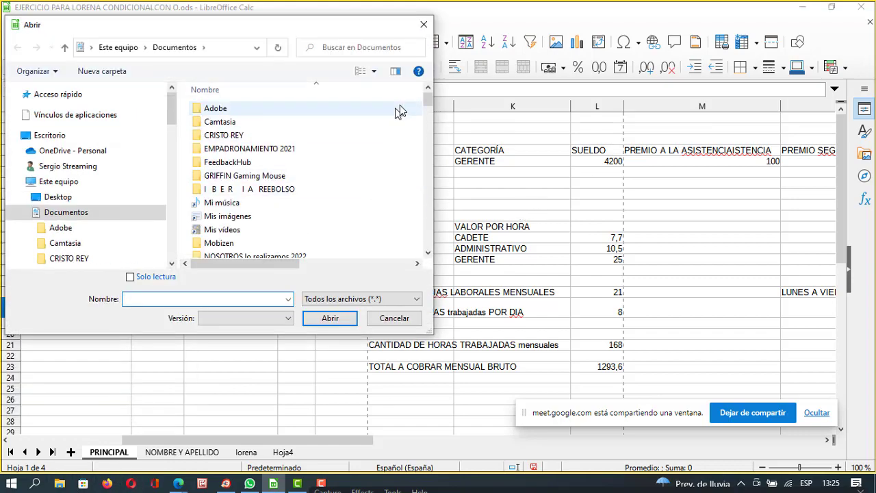
{"action": "left_click_drag", "start_coordinate": [426, 99], "coordinate": [419, 171]}
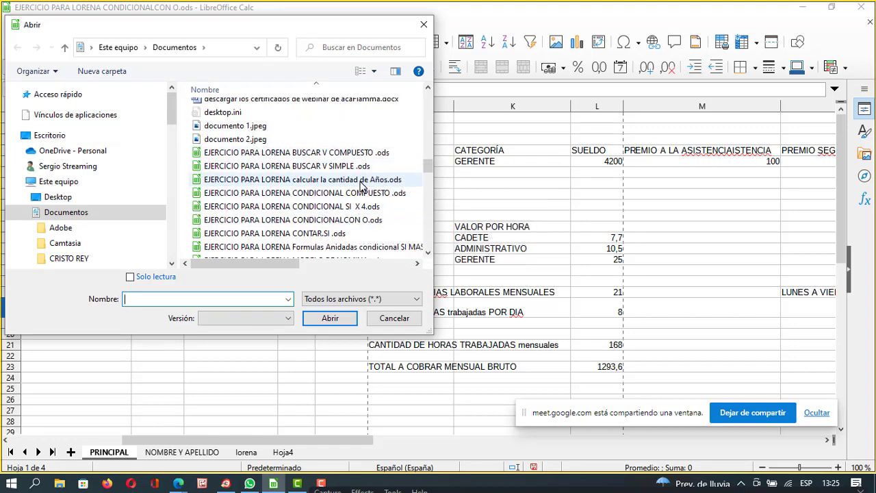
{"action": "left_click", "coordinate": [362, 182]}
{"action": "left_click", "coordinate": [361, 194]}
{"action": "left_click", "coordinate": [362, 208]}
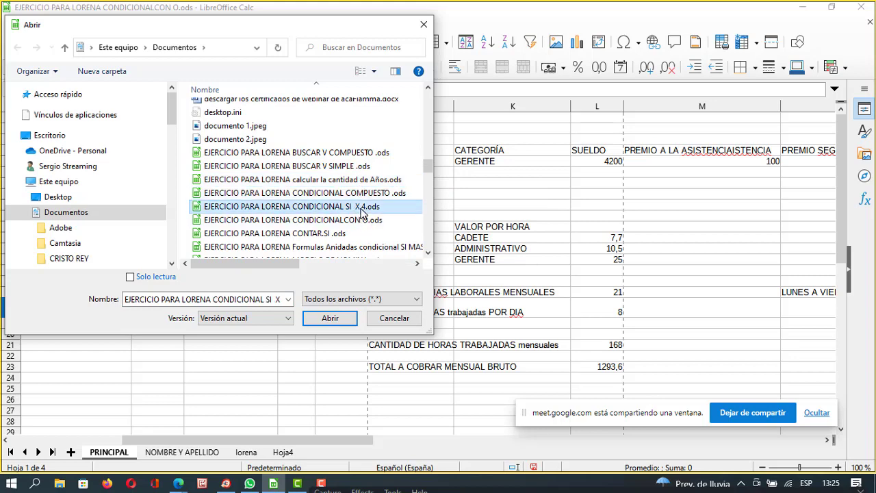
{"action": "left_click", "coordinate": [361, 220]}
{"action": "left_click", "coordinate": [361, 233]}
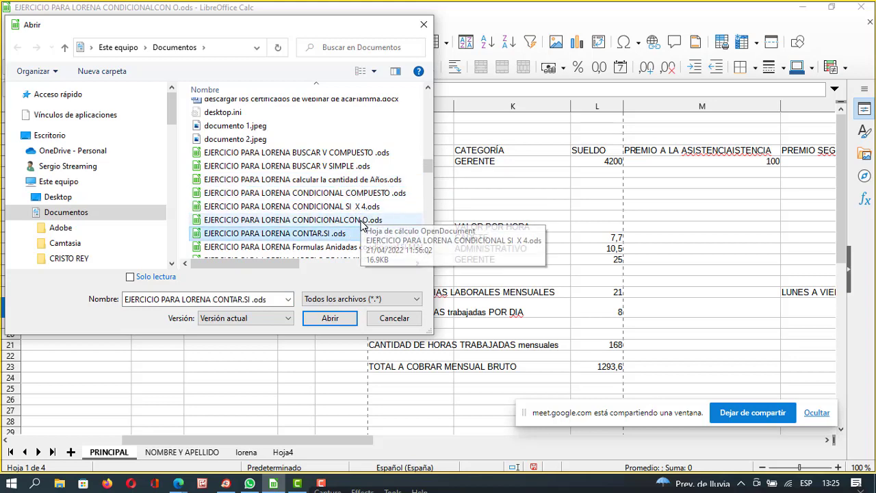
{"action": "double_click", "coordinate": [361, 220]}
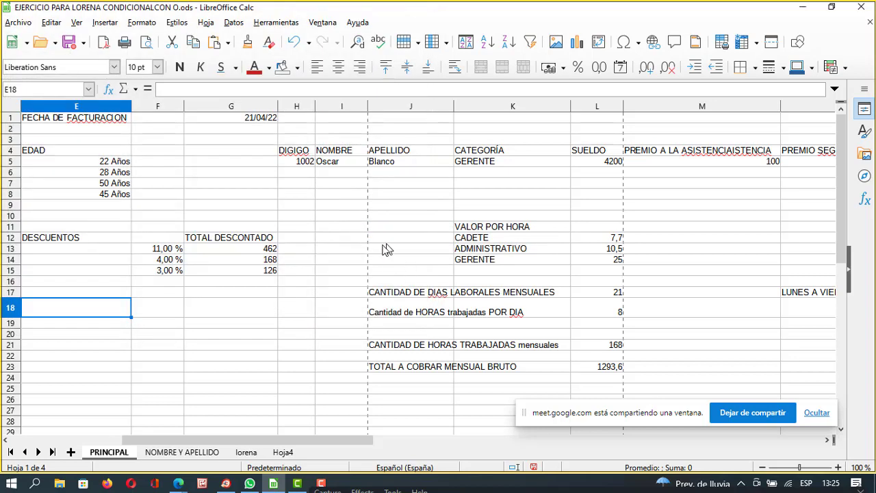
{"action": "left_click", "coordinate": [307, 327]}
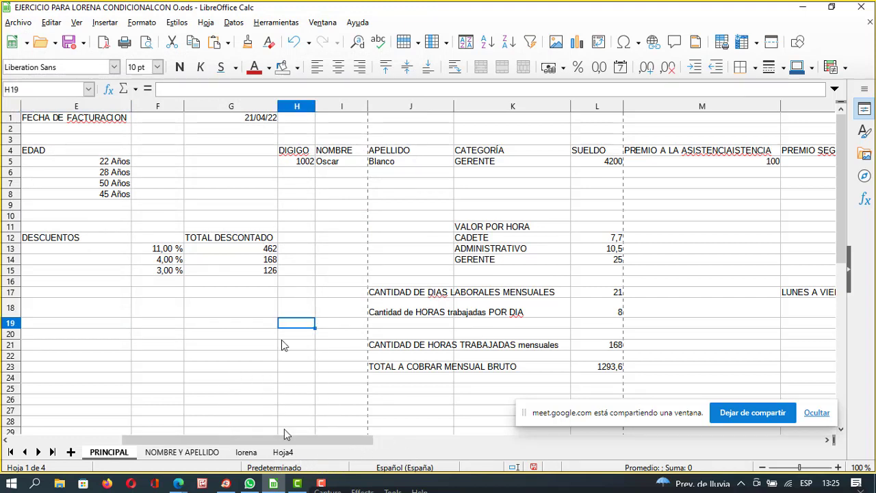
Open para laura ejercicio 2.ods, the currency price sheet, from Documentos.
{"action": "left_click", "coordinate": [19, 23]}
{"action": "left_click", "coordinate": [69, 55]}
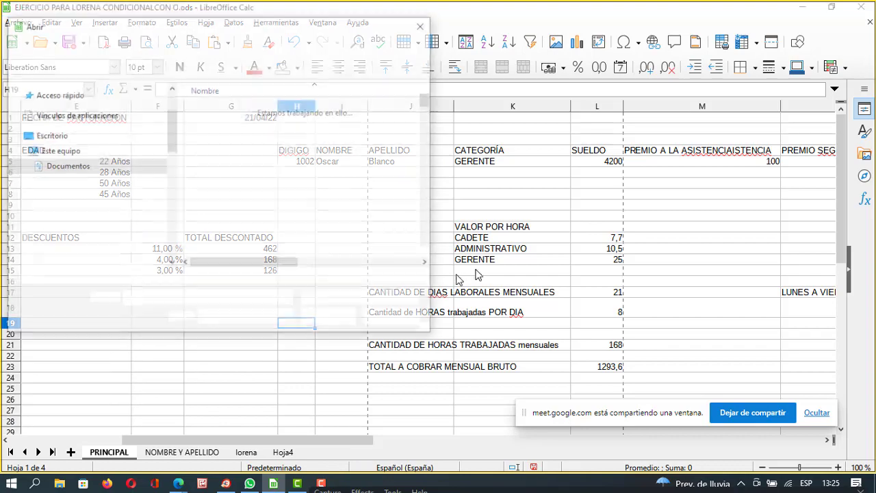
{"action": "left_click_drag", "start_coordinate": [428, 104], "coordinate": [413, 213]}
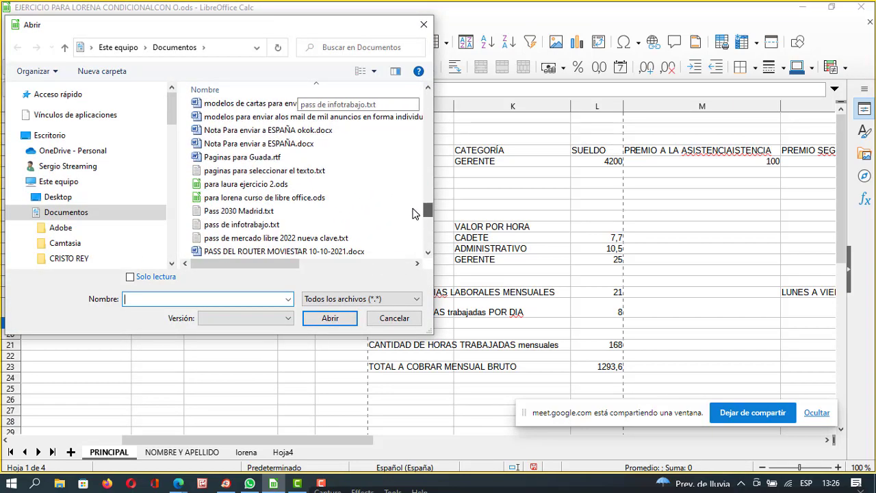
{"action": "double_click", "coordinate": [260, 185]}
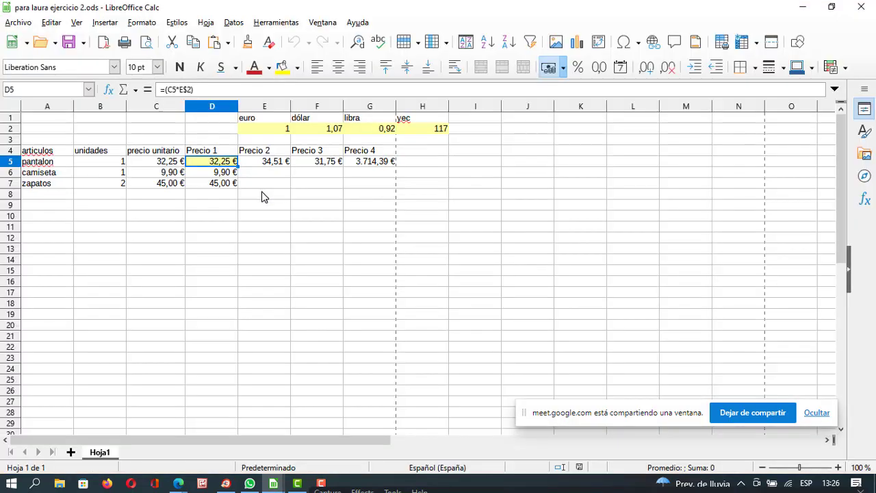
Check the formulas in E9 and E5, then stop sharing the current window in Meet.
{"action": "left_click", "coordinate": [261, 203]}
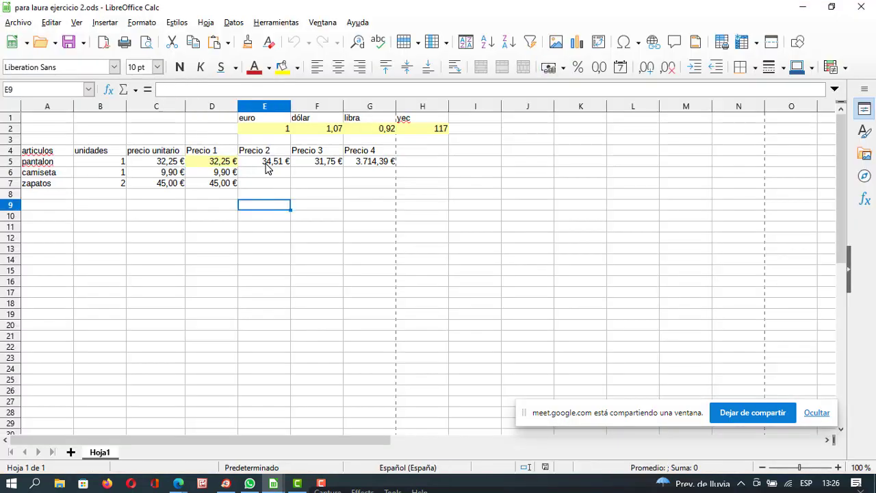
{"action": "left_click", "coordinate": [281, 164]}
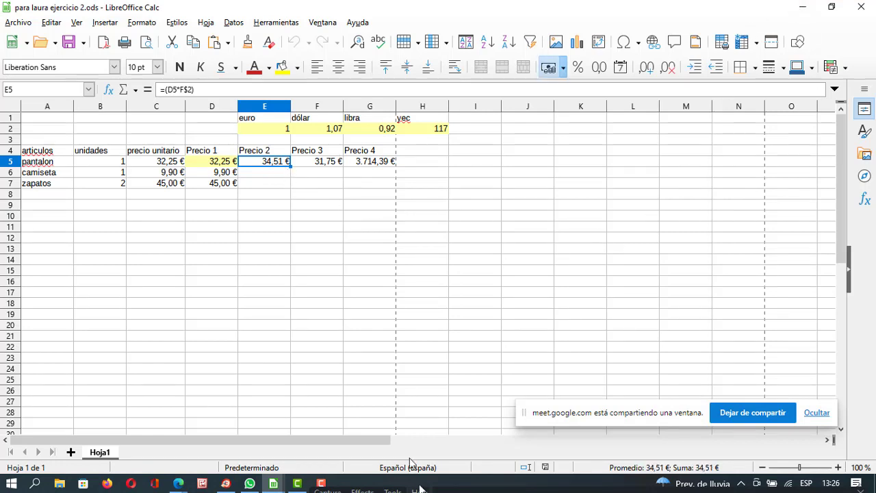
{"action": "left_click", "coordinate": [749, 413]}
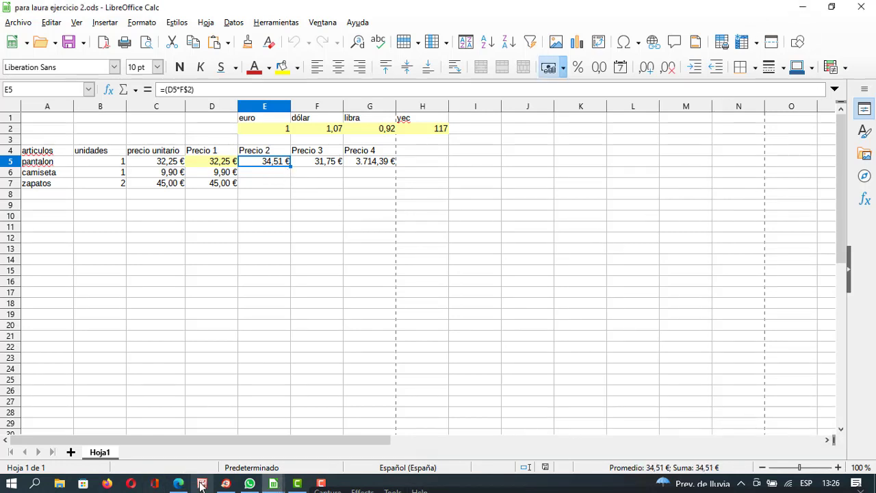
Present the para laura ejercicio 2 window in Google Meet as a single shared window.
{"action": "left_click", "coordinate": [178, 484]}
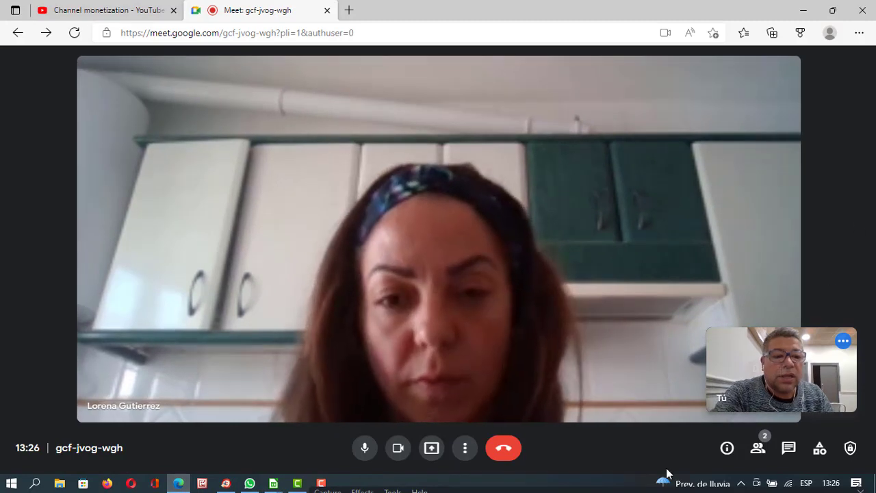
{"action": "left_click", "coordinate": [432, 448]}
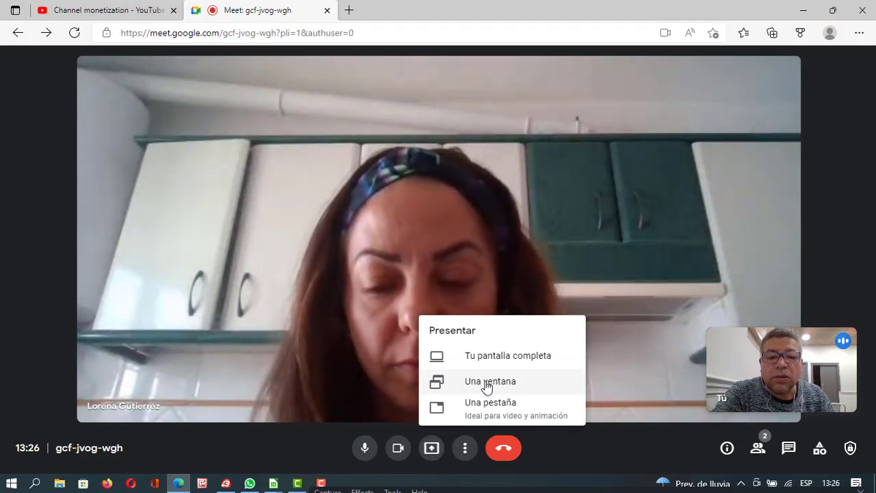
{"action": "left_click", "coordinate": [484, 382]}
{"action": "left_click", "coordinate": [555, 131]}
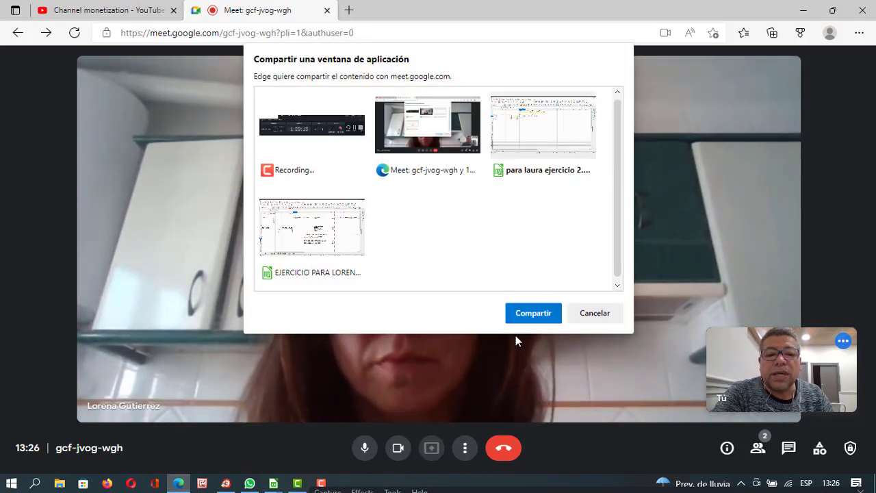
{"action": "left_click", "coordinate": [523, 320]}
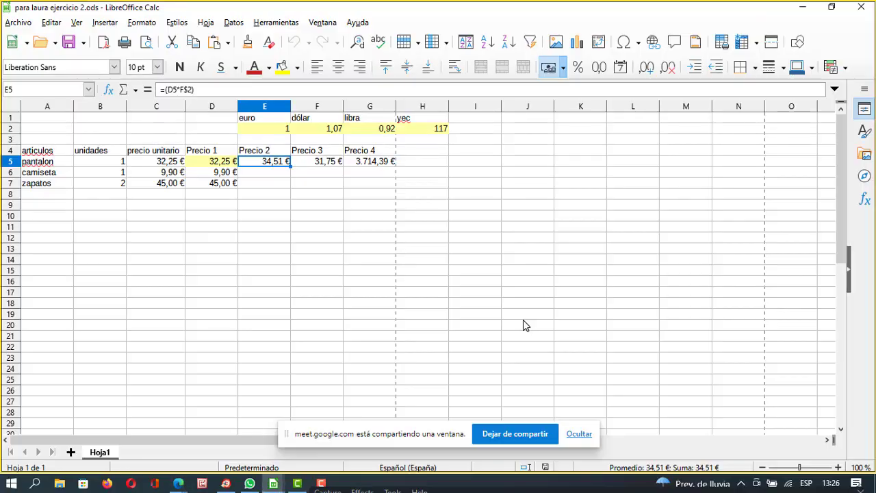
Inspect the formula in D5 and a few nearby cells.
{"action": "left_click", "coordinate": [309, 229]}
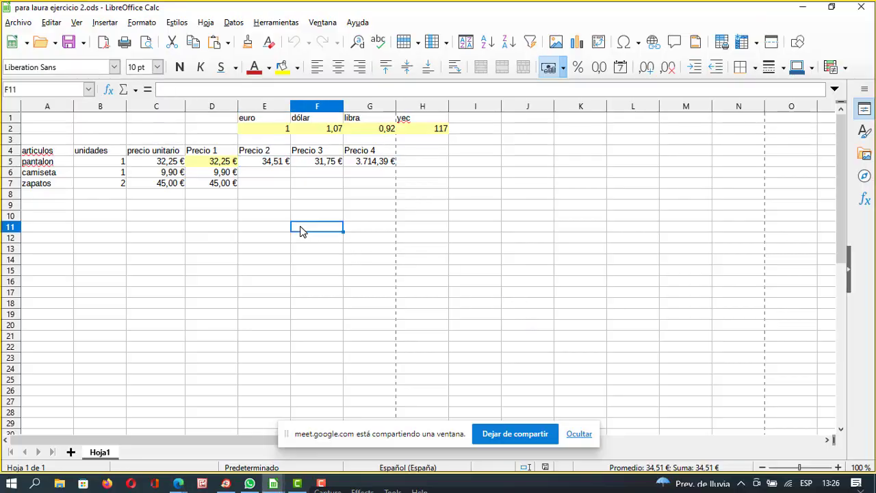
{"action": "left_click", "coordinate": [228, 162]}
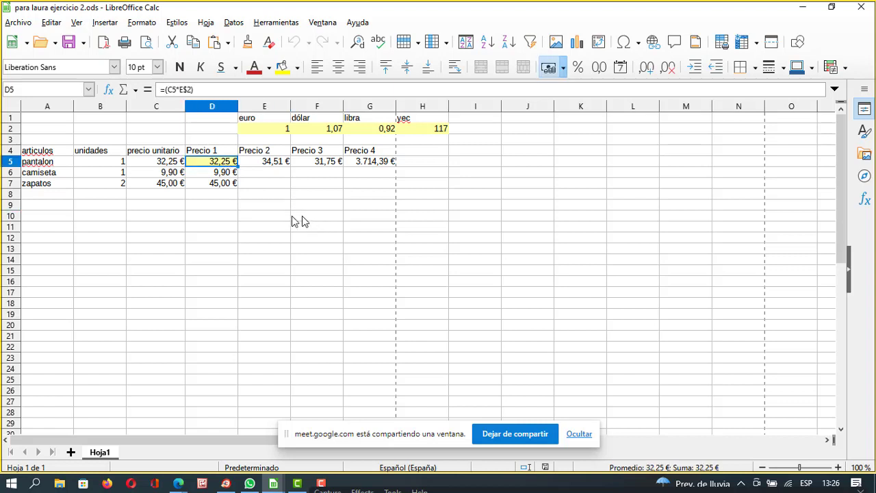
{"action": "left_click", "coordinate": [261, 236]}
{"action": "left_click", "coordinate": [182, 262]}
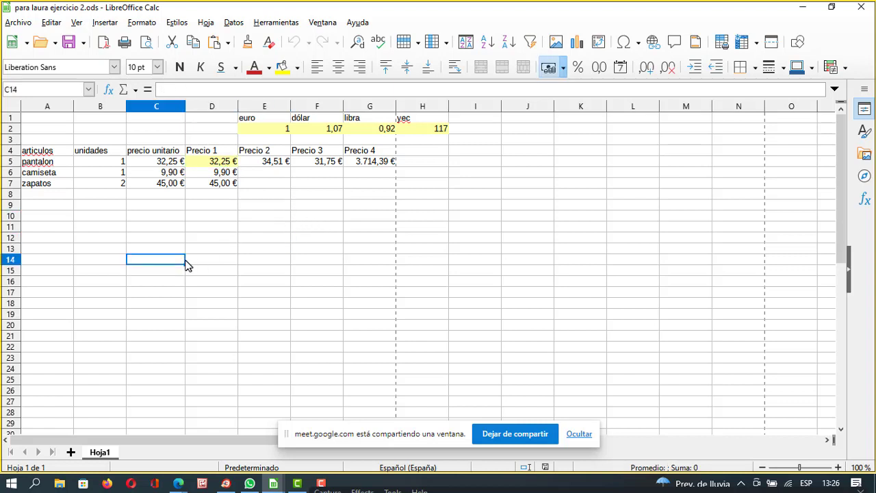
Enter the sample numbers 4, 33, 222, 445 and 6 into B12:B16.
{"action": "left_click", "coordinate": [97, 238]}
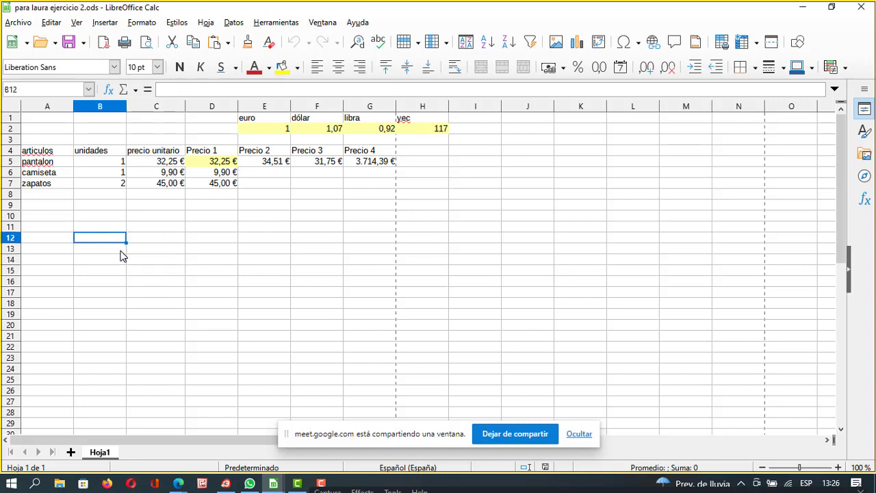
{"action": "type", "text": "4"}
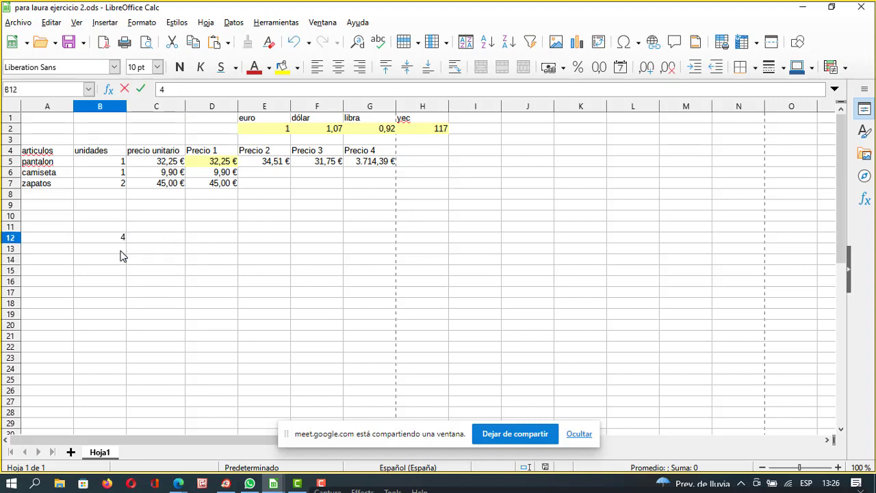
{"action": "key", "text": "Return"}
{"action": "type", "text": "33"}
{"action": "key", "text": "Return"}
{"action": "type", "text": "2"}
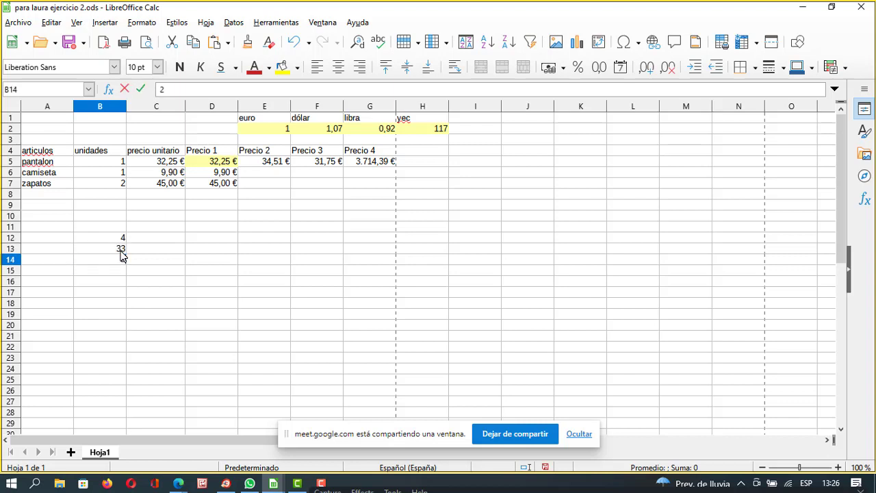
{"action": "type", "text": "22"}
{"action": "key", "text": "Return"}
{"action": "type", "text": "445"}
{"action": "key", "text": "Return"}
{"action": "type", "text": "6"}
{"action": "key", "text": "Return"}
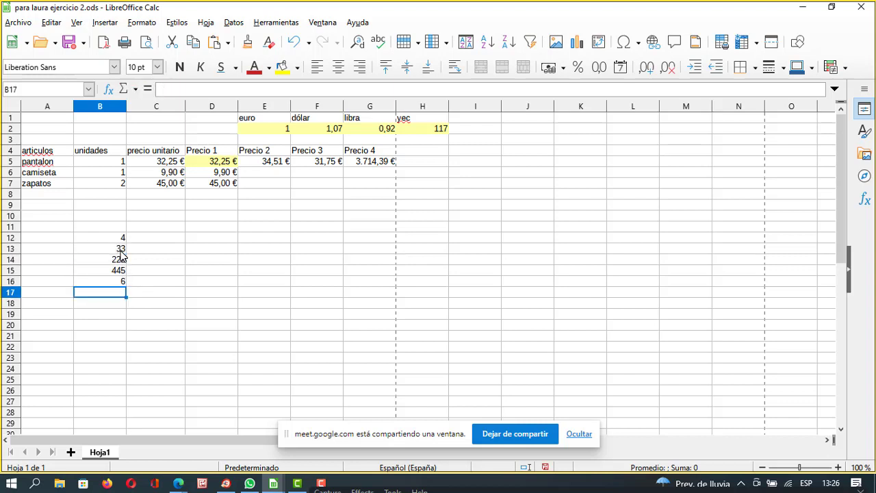
{"action": "key", "text": "Return"}
Enter 5 in cell D11.
{"action": "key", "text": "Up"}
{"action": "key", "text": "Up"}
{"action": "key", "text": "Up"}
{"action": "key", "text": "Up"}
{"action": "key", "text": "Up"}
{"action": "key", "text": "Up"}
{"action": "key", "text": "Up"}
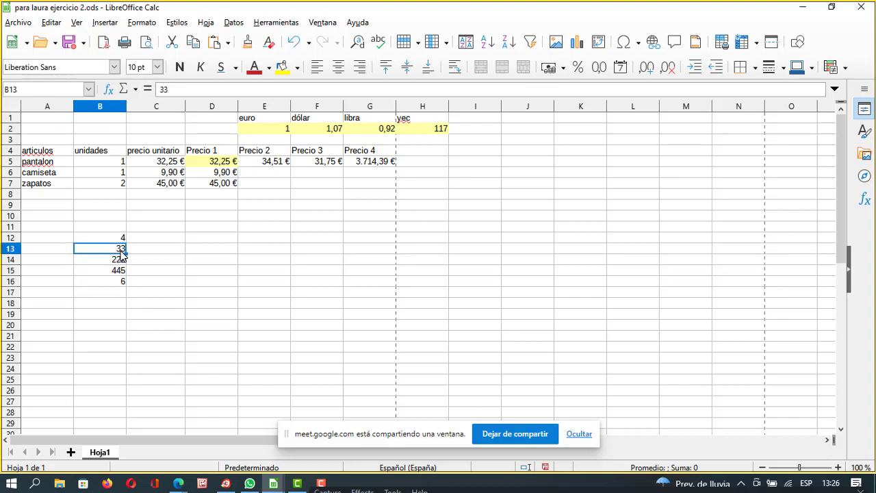
{"action": "key", "text": "Right"}
{"action": "key", "text": "Right"}
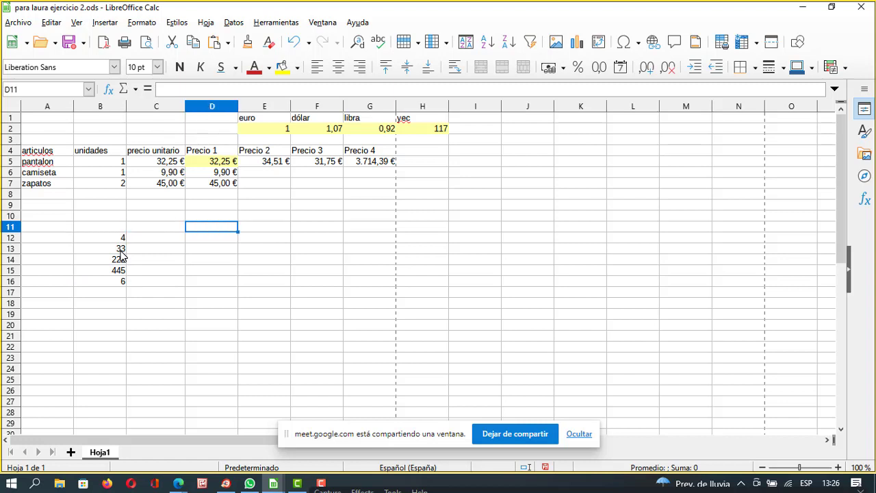
{"action": "type", "text": "5"}
{"action": "key", "text": "Return"}
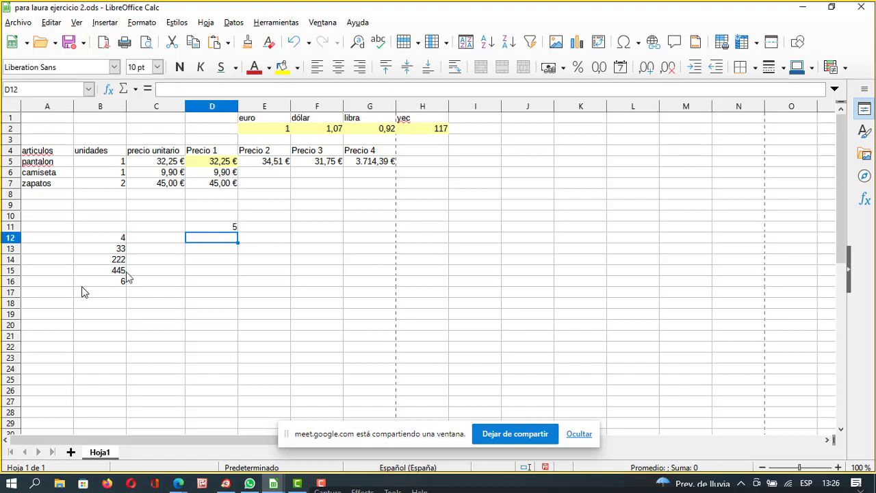
{"action": "left_click", "coordinate": [174, 241]}
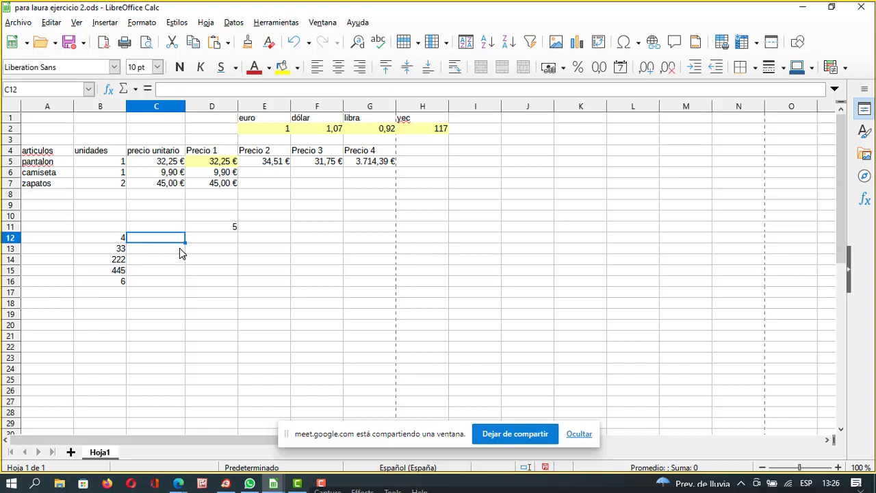
Enter =PRODUCTO(D11*B12) in C12, giving 20.
{"action": "type", "text": "="}
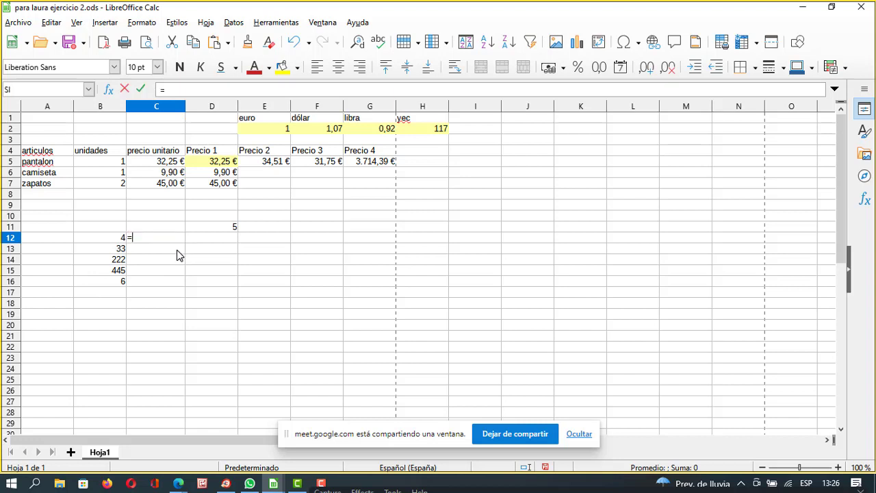
{"action": "type", "text": "PRO"}
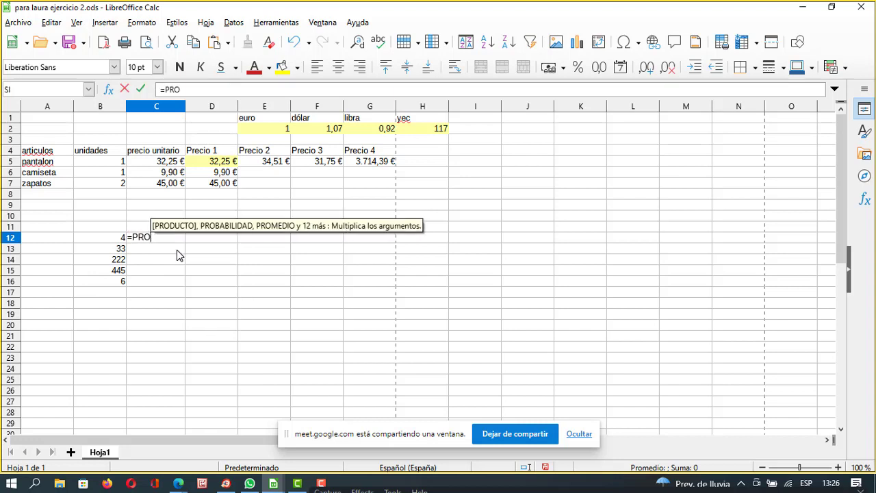
{"action": "type", "text": "DUCTO"}
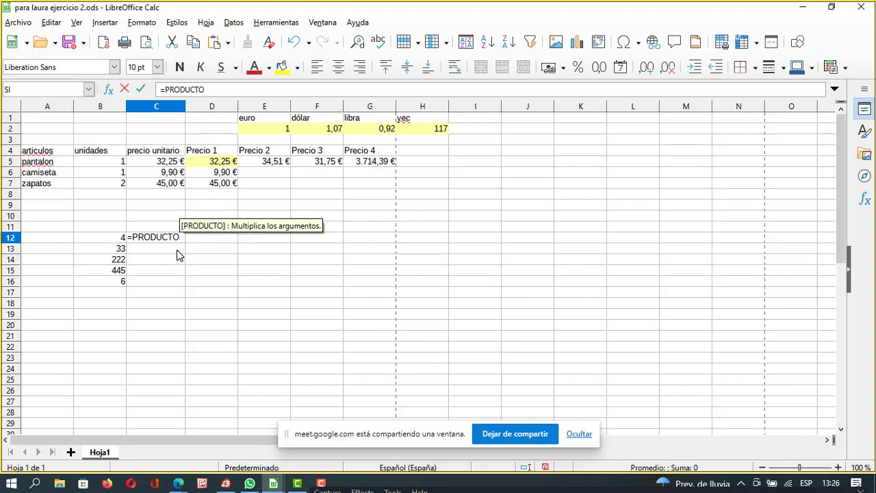
{"action": "type", "text": "("}
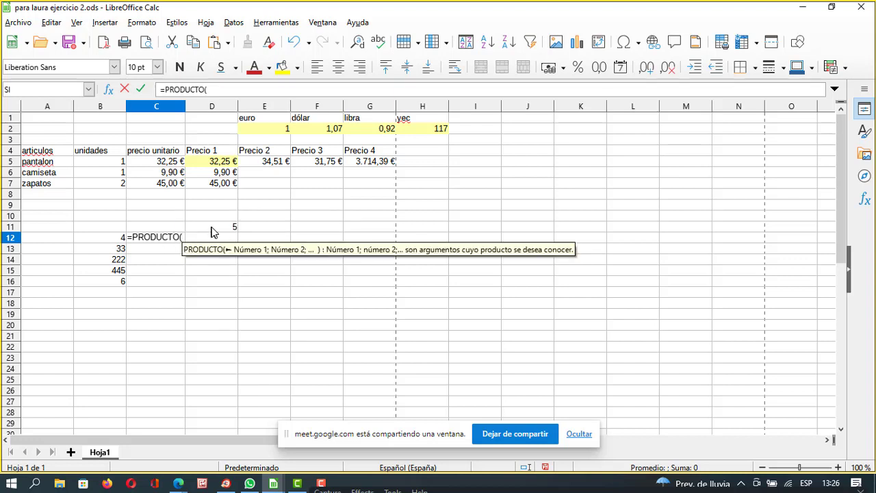
{"action": "left_click", "coordinate": [227, 227]}
{"action": "left_click", "coordinate": [113, 239]}
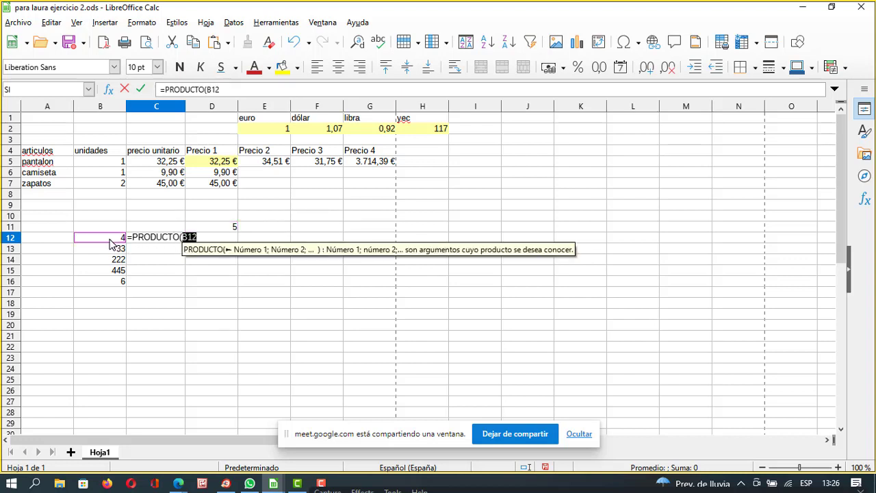
{"action": "left_click", "coordinate": [230, 217]}
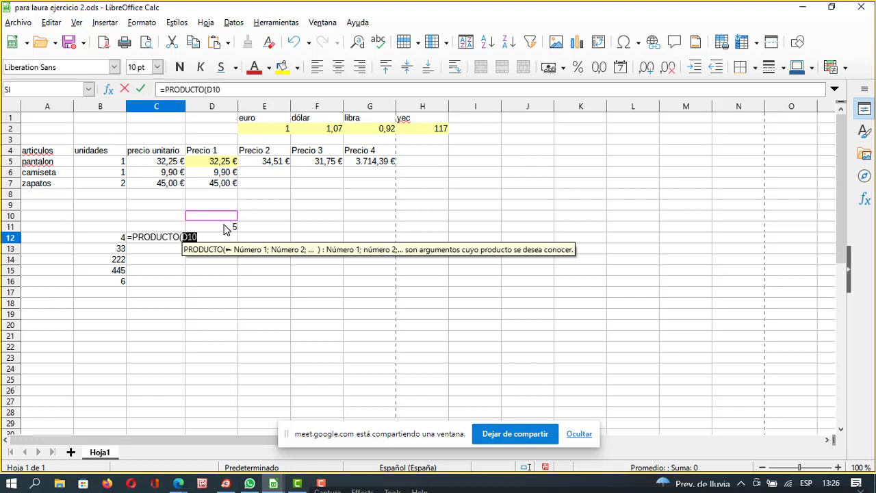
{"action": "left_click", "coordinate": [226, 228]}
{"action": "left_click", "coordinate": [245, 88]}
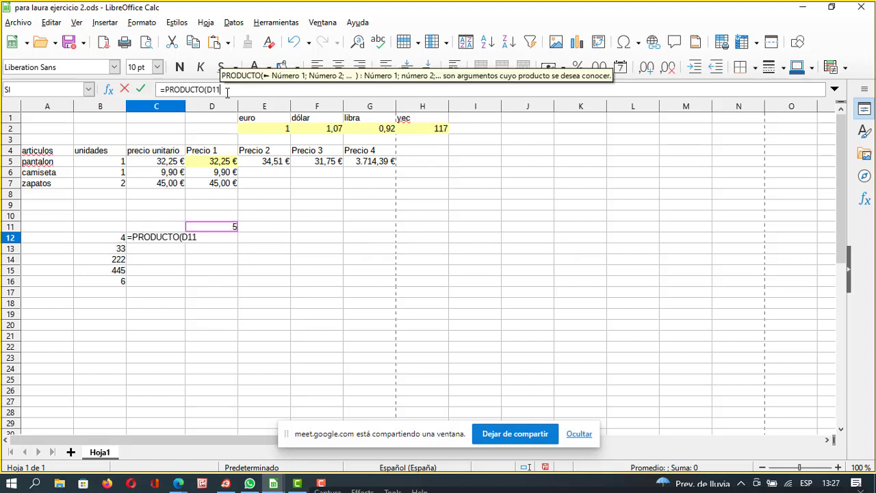
{"action": "type", "text": "*"}
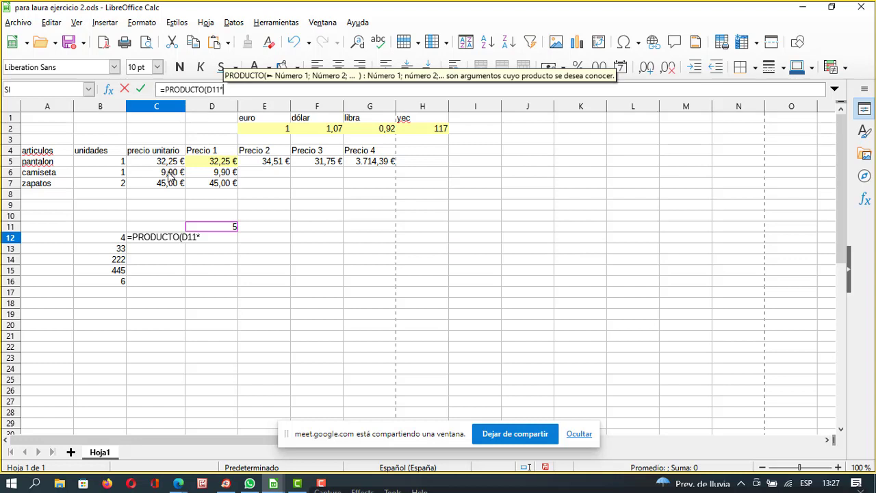
{"action": "left_click", "coordinate": [99, 238]}
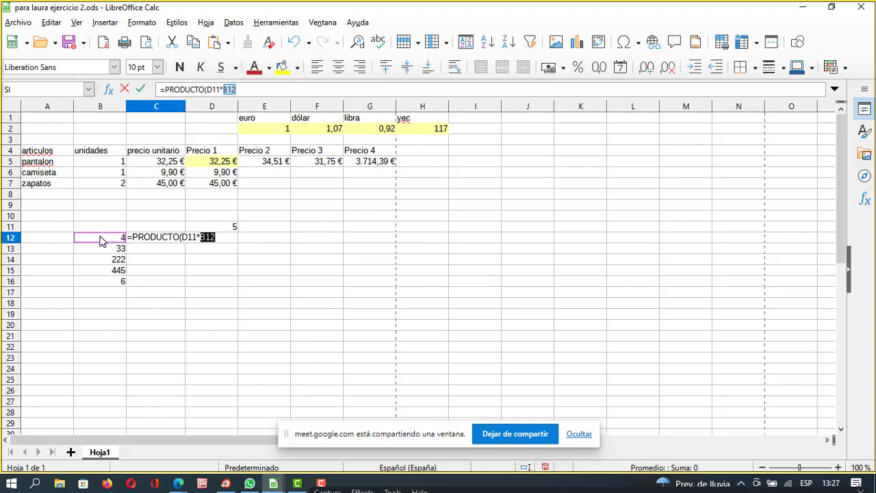
{"action": "key", "text": "Return"}
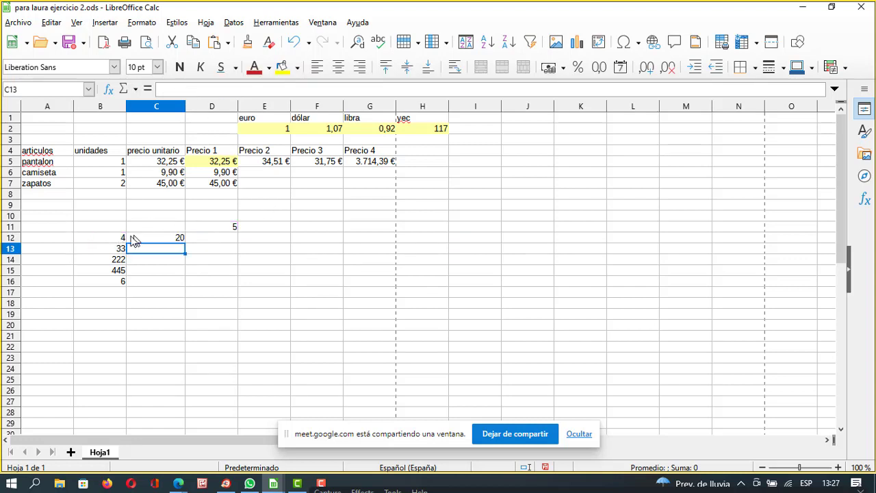
{"action": "left_click", "coordinate": [176, 239]}
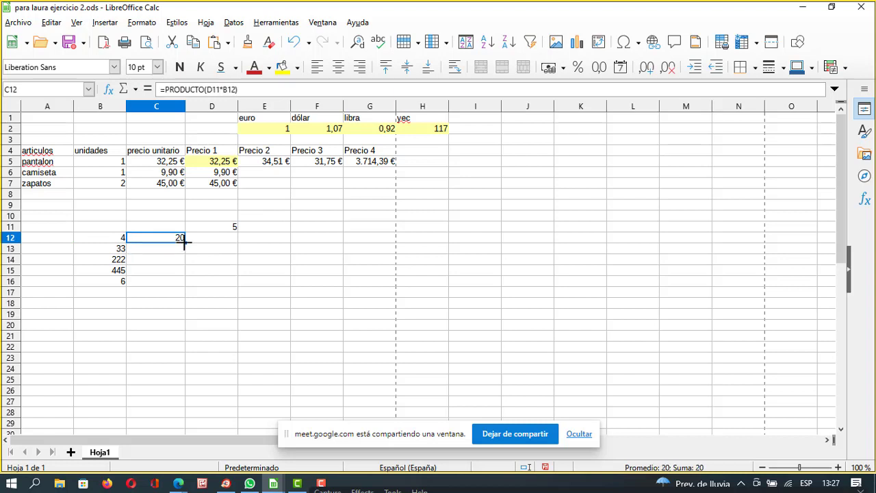
{"action": "left_click_drag", "start_coordinate": [184, 241], "coordinate": [178, 284]}
{"action": "left_click_drag", "start_coordinate": [181, 291], "coordinate": [181, 288]}
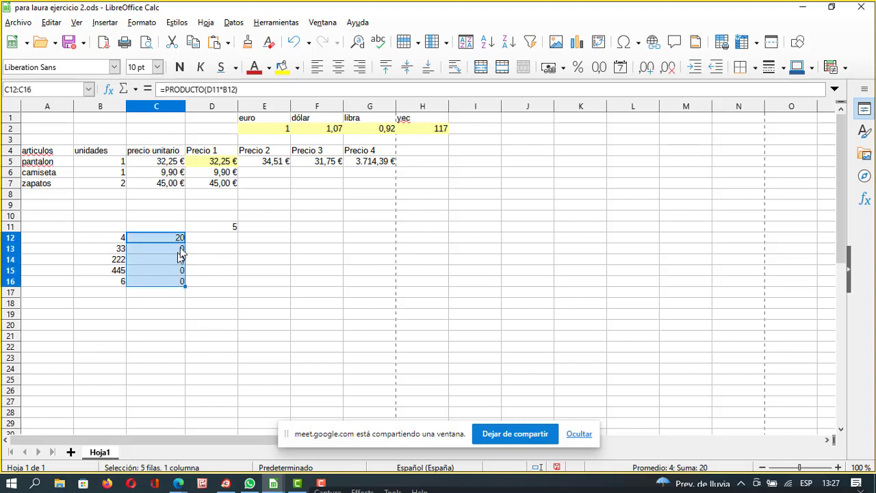
{"action": "left_click", "coordinate": [229, 260]}
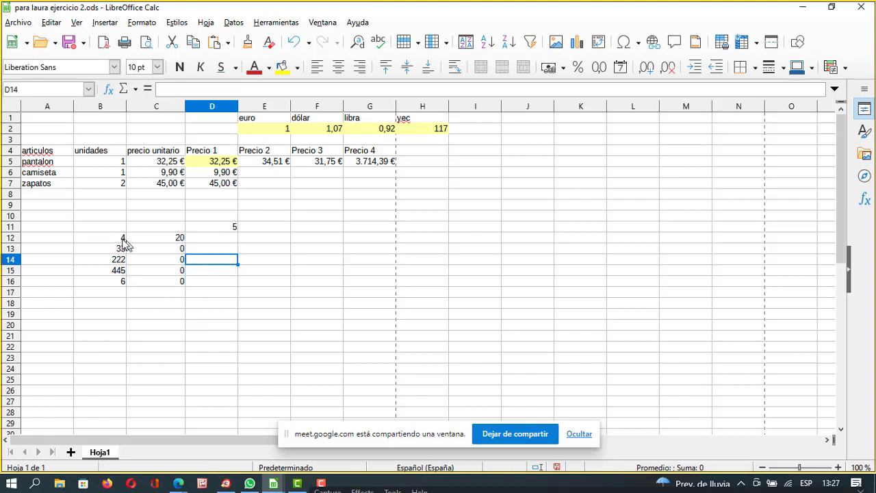
{"action": "left_click", "coordinate": [120, 240]}
{"action": "left_click", "coordinate": [229, 227]}
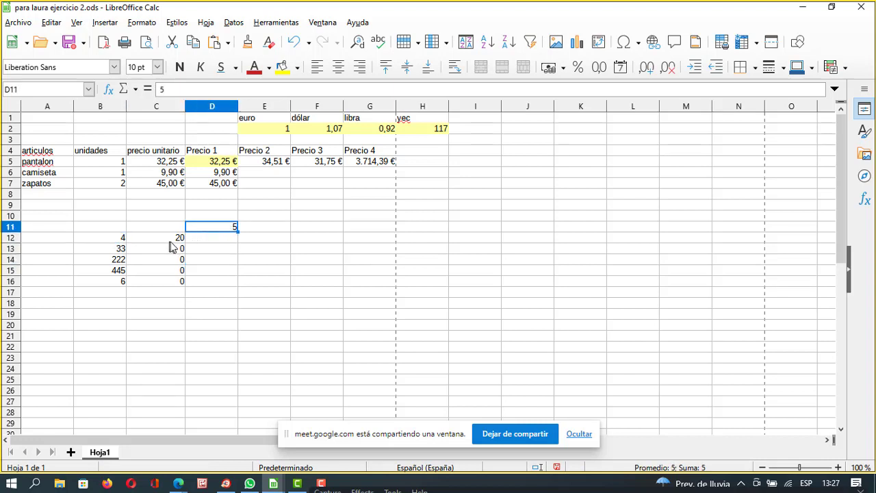
{"action": "left_click", "coordinate": [179, 238]}
{"action": "left_click", "coordinate": [125, 250]}
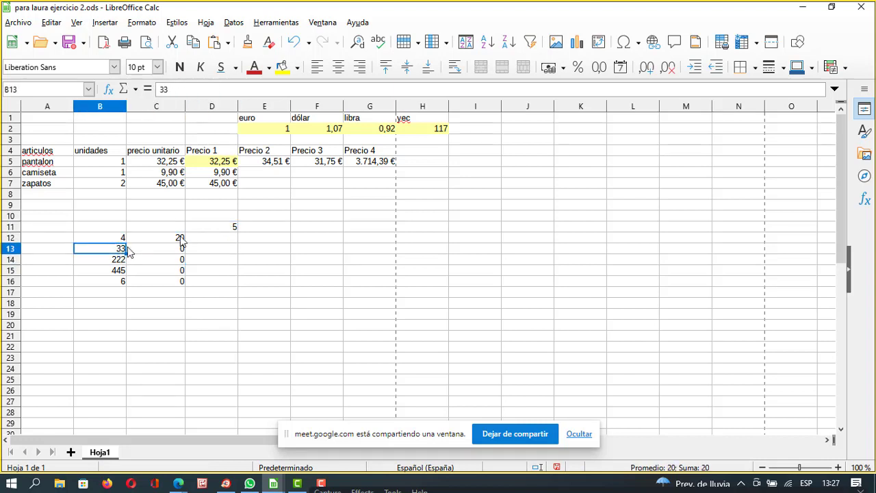
{"action": "left_click", "coordinate": [219, 239]}
{"action": "left_click", "coordinate": [133, 264]}
{"action": "left_click", "coordinate": [236, 253]}
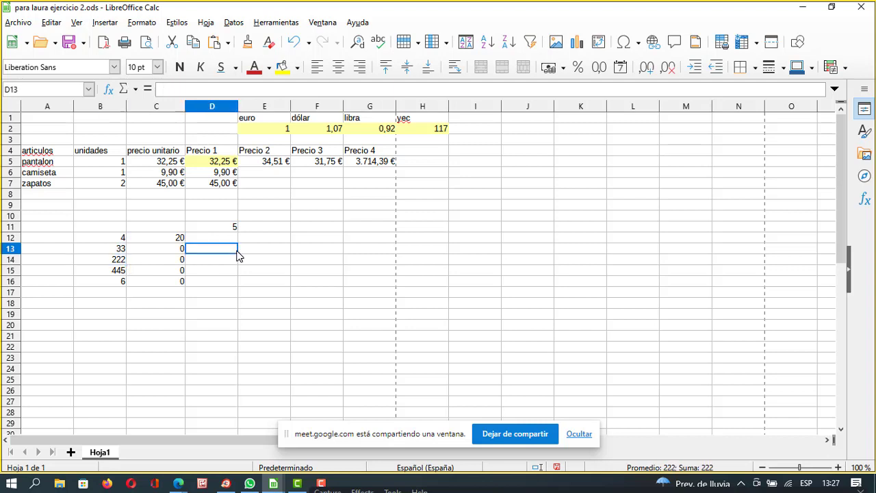
{"action": "left_click", "coordinate": [126, 272]}
{"action": "left_click", "coordinate": [212, 263]}
{"action": "left_click", "coordinate": [121, 282]}
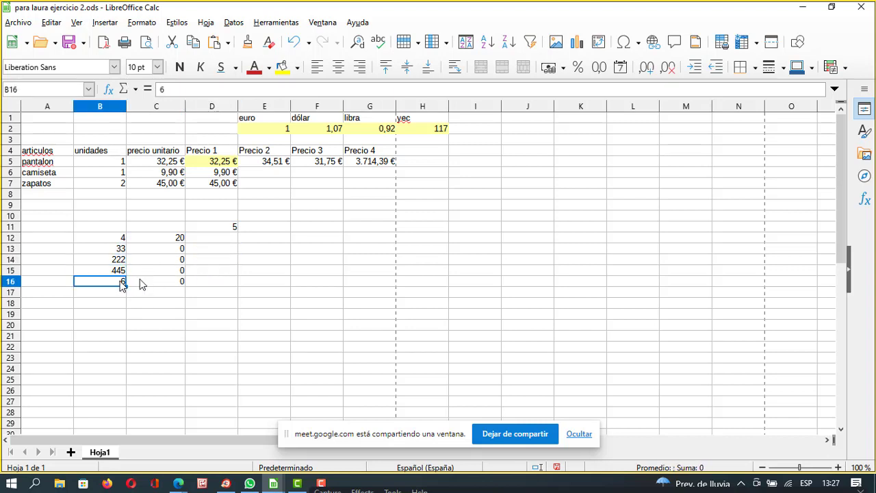
{"action": "left_click", "coordinate": [212, 272]}
{"action": "left_click", "coordinate": [204, 282]}
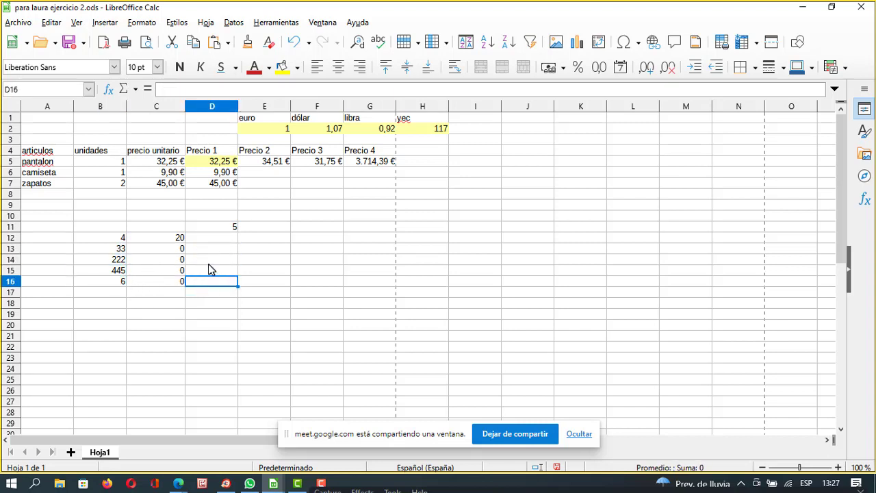
{"action": "left_click", "coordinate": [180, 250]}
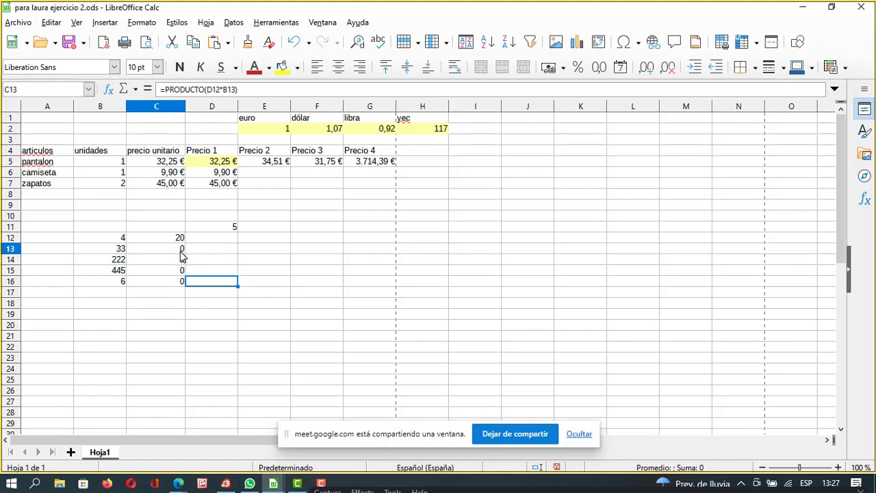
{"action": "left_click", "coordinate": [179, 293]}
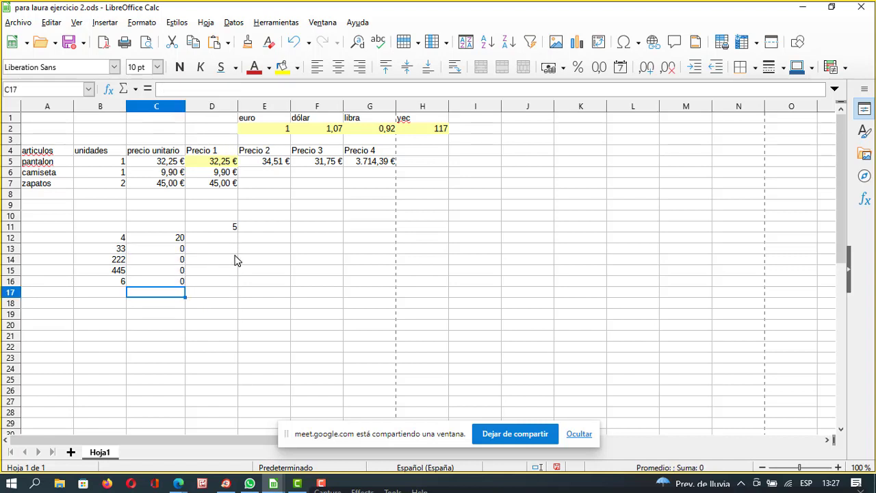
{"action": "left_click", "coordinate": [180, 250]}
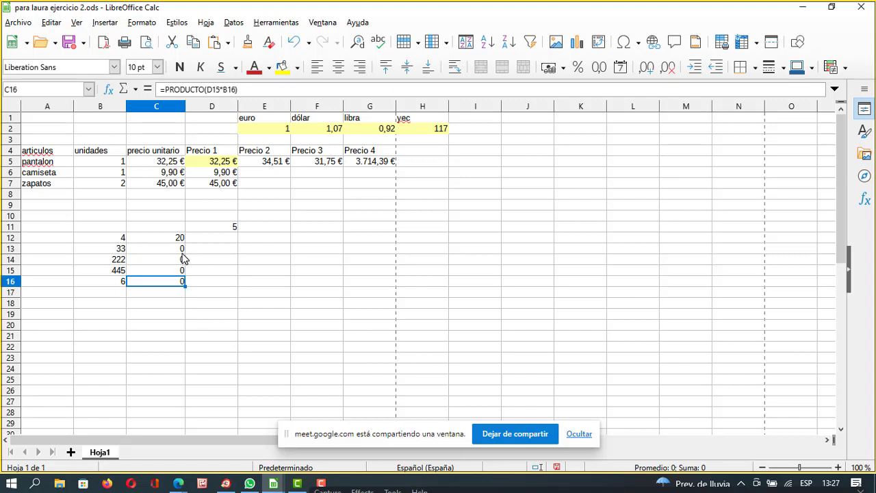
{"action": "left_click_drag", "start_coordinate": [183, 254], "coordinate": [175, 289]}
{"action": "key", "text": "BackSpace"}
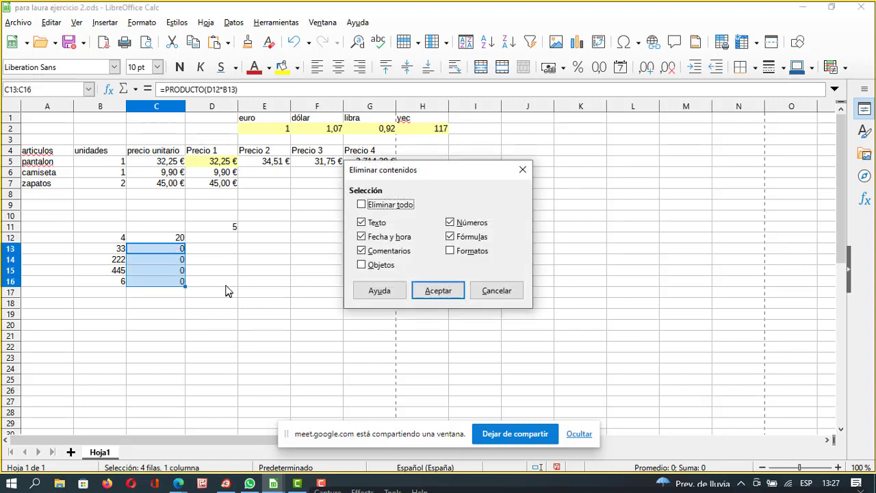
{"action": "left_click", "coordinate": [422, 296]}
{"action": "left_click", "coordinate": [286, 305]}
{"action": "left_click", "coordinate": [178, 238]}
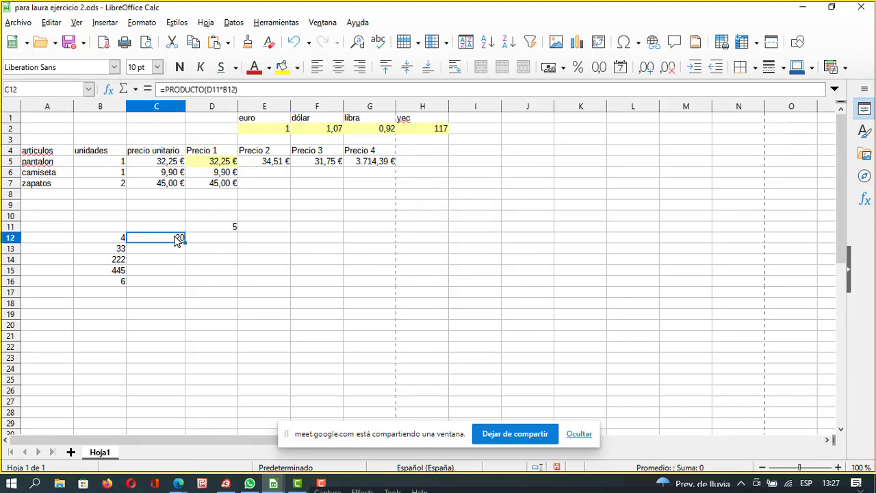
{"action": "left_click", "coordinate": [231, 229]}
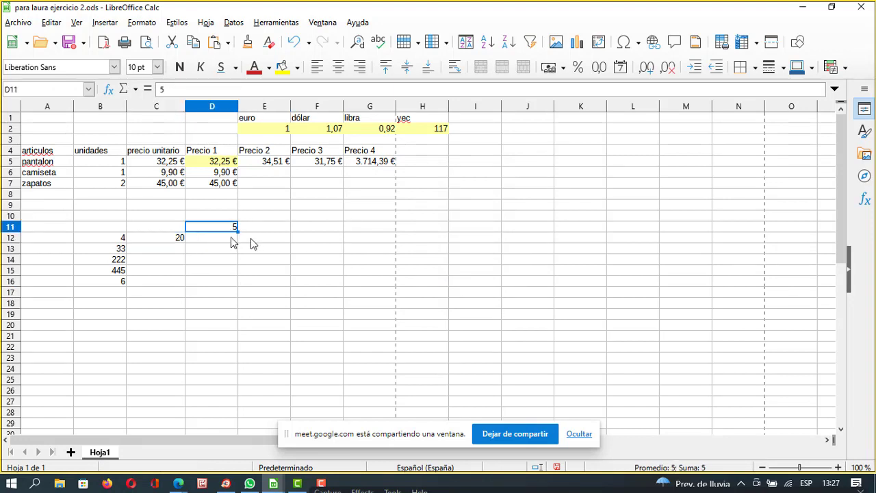
Use F4 to change C12's formula to =PRODUCTO(D11*$B$12), still showing 20.
{"action": "left_click", "coordinate": [180, 237]}
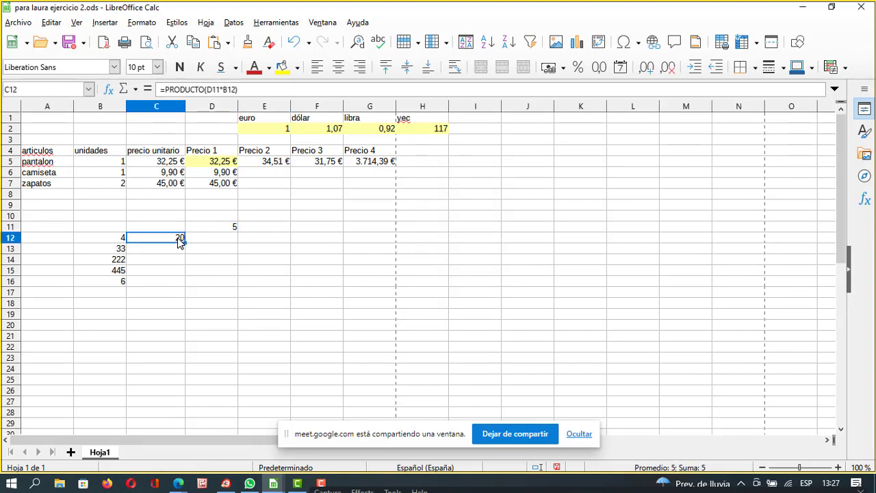
{"action": "left_click", "coordinate": [230, 90]}
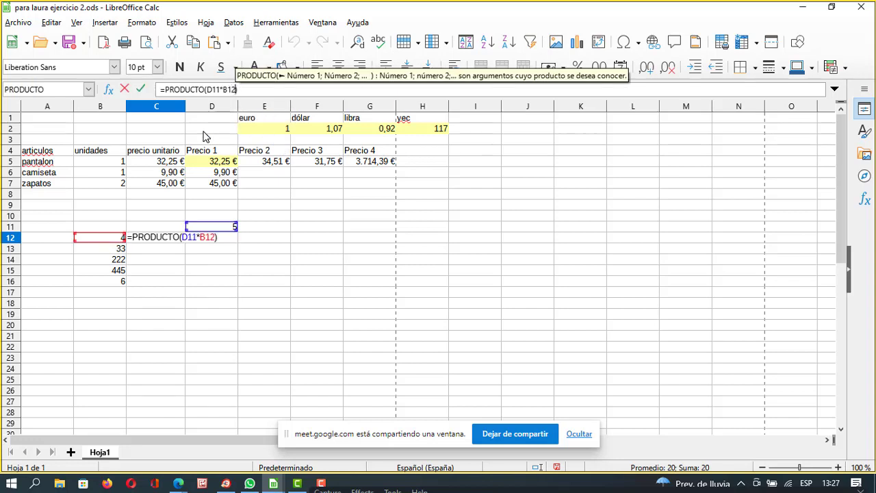
{"action": "key", "text": "F4"}
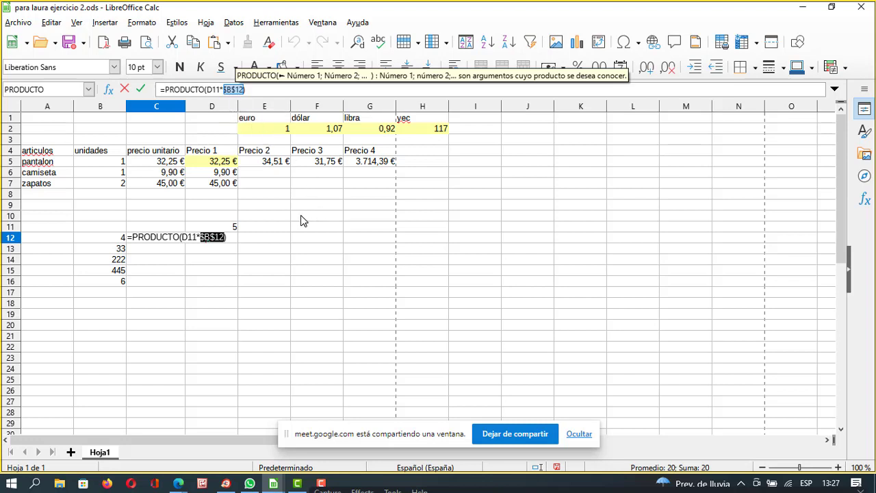
{"action": "key", "text": "Return"}
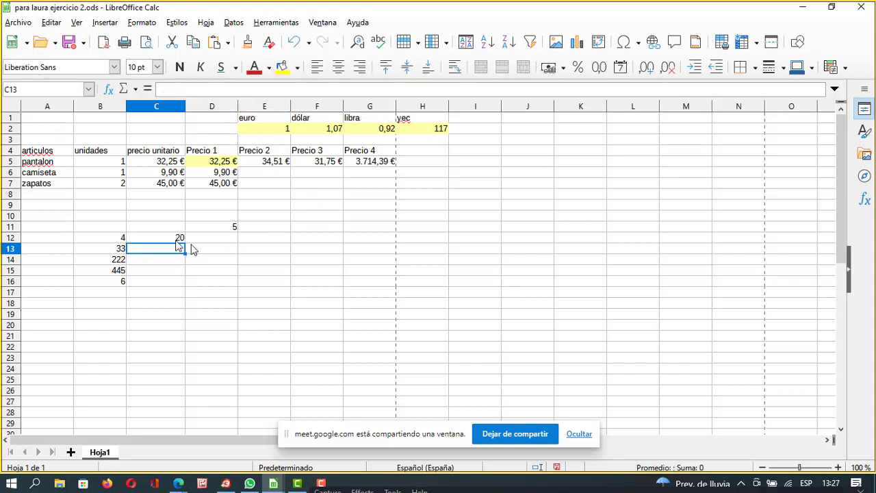
{"action": "left_click", "coordinate": [171, 240]}
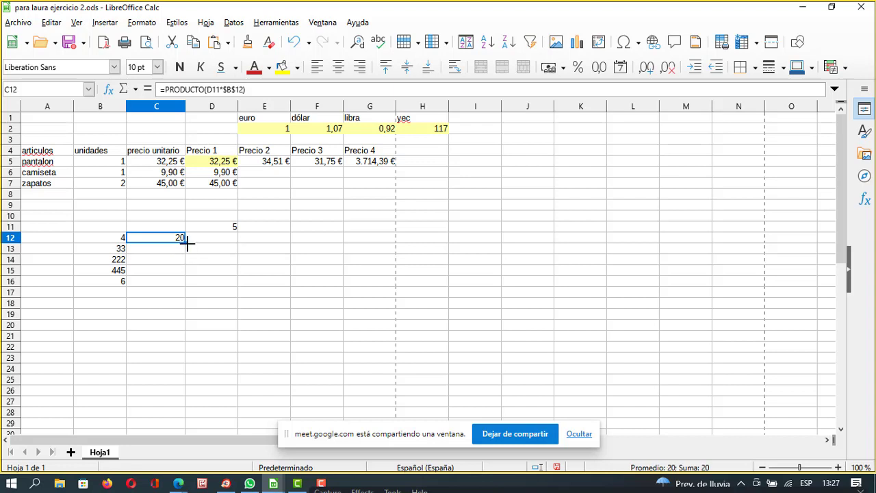
{"action": "left_click_drag", "start_coordinate": [186, 245], "coordinate": [185, 287]}
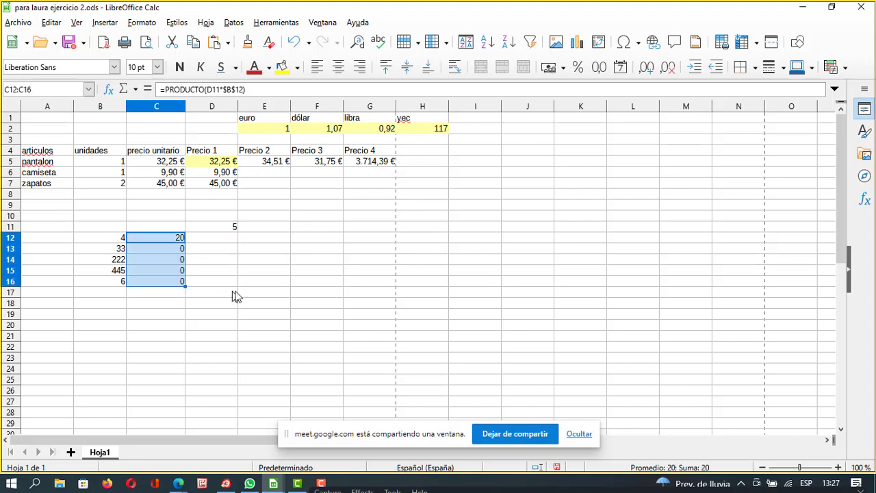
{"action": "left_click", "coordinate": [170, 239]}
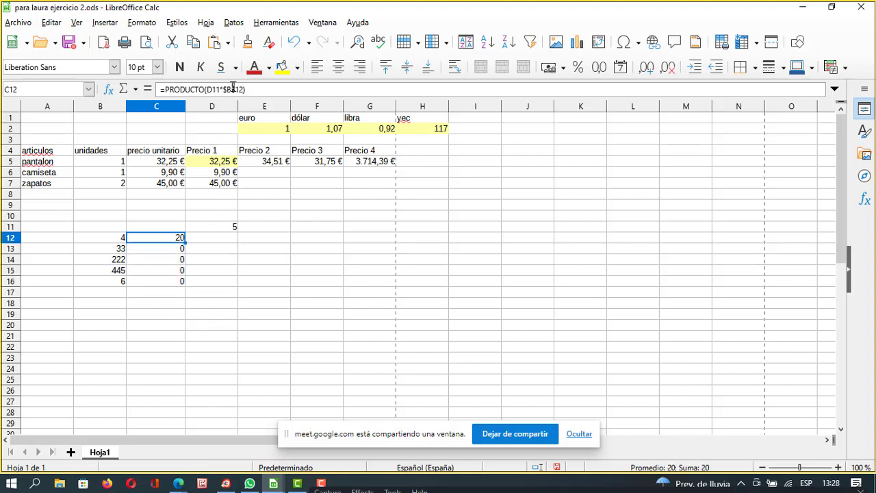
{"action": "left_click", "coordinate": [245, 89]}
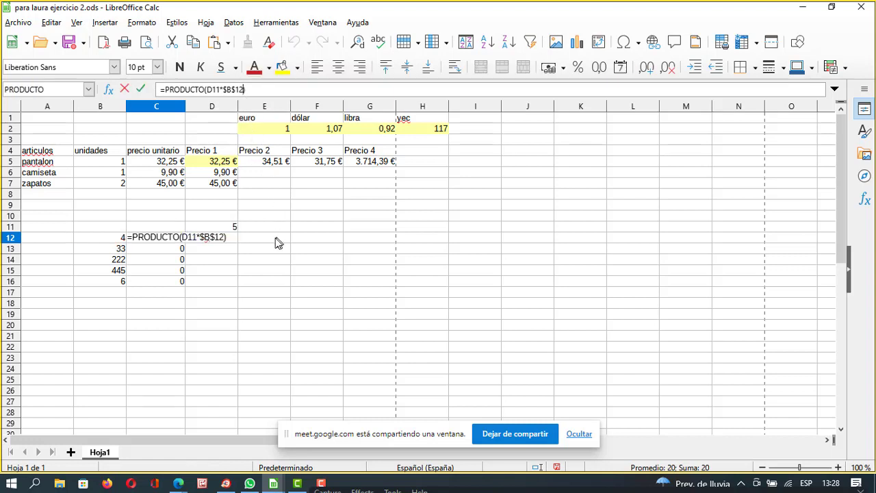
{"action": "left_click", "coordinate": [243, 262]}
{"action": "type", "text": "ºº"}
{"action": "key", "text": "Escape"}
{"action": "left_click", "coordinate": [220, 260]}
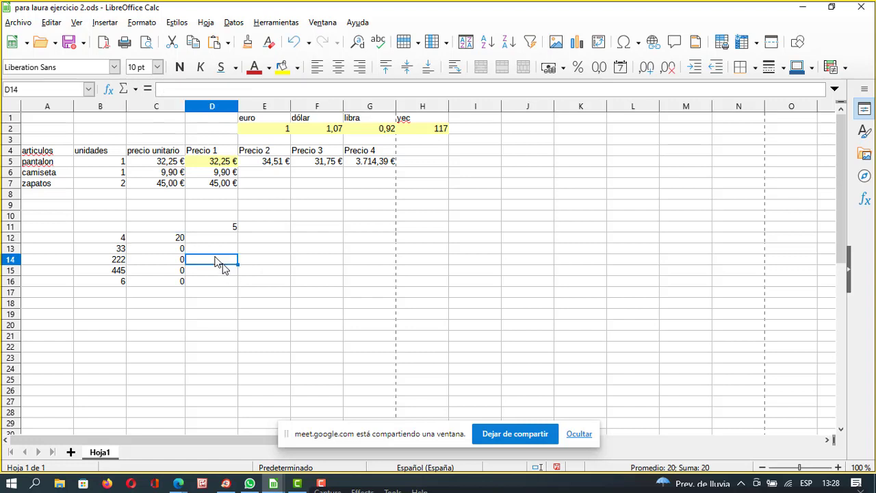
{"action": "left_click", "coordinate": [161, 230]}
{"action": "left_click", "coordinate": [167, 240]}
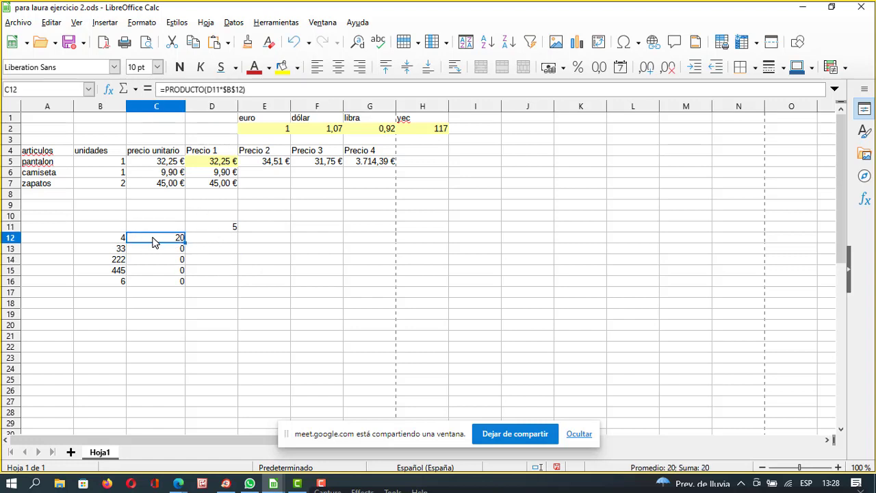
{"action": "left_click_drag", "start_coordinate": [180, 255], "coordinate": [173, 287]}
{"action": "key", "text": "Delete"}
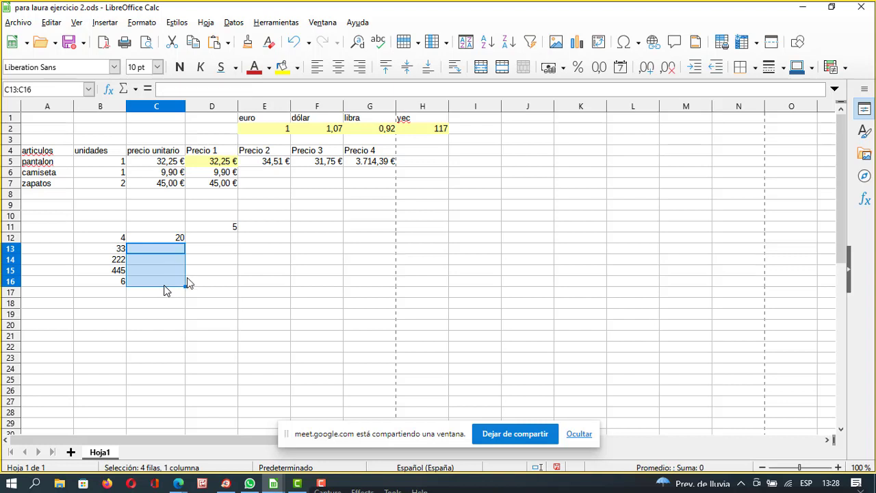
{"action": "left_click", "coordinate": [226, 272]}
{"action": "left_click", "coordinate": [178, 238]}
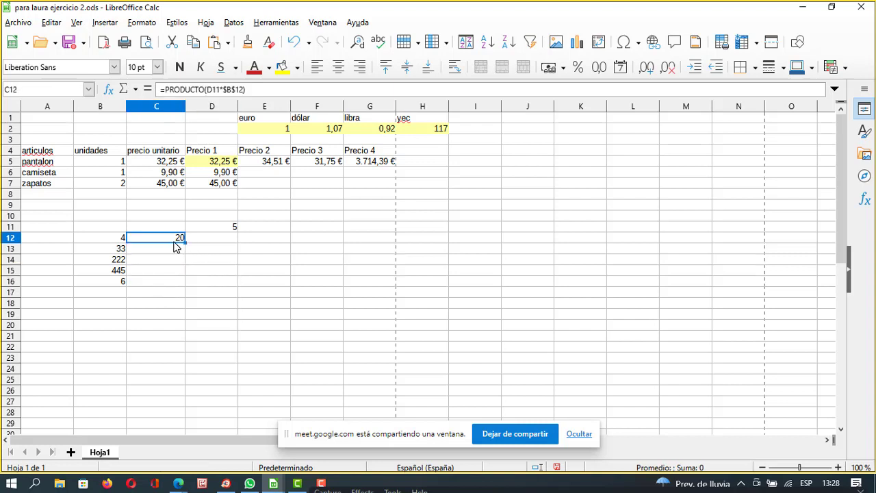
{"action": "left_click", "coordinate": [232, 229]}
{"action": "left_click", "coordinate": [180, 236]}
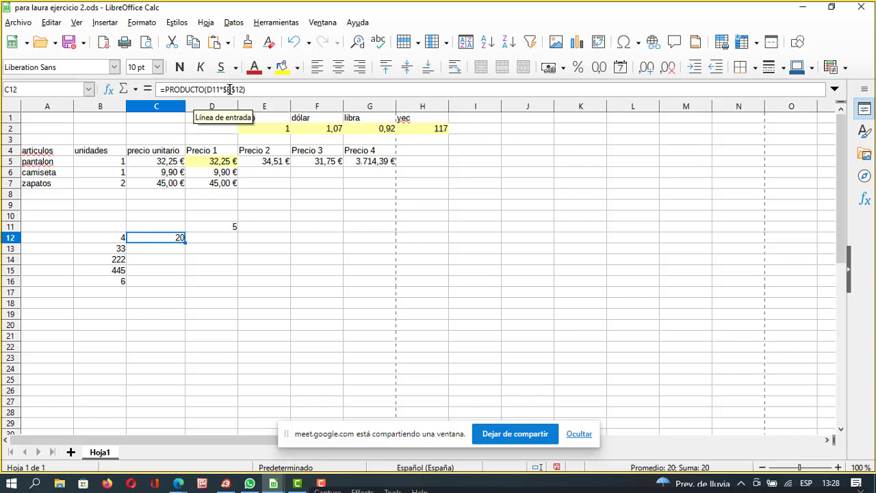
Change C12 to =PRODUCTO($D$11*B12) and fill it down to C16 (20, 165, 1110, 2225, 30).
{"action": "left_click", "coordinate": [229, 89]}
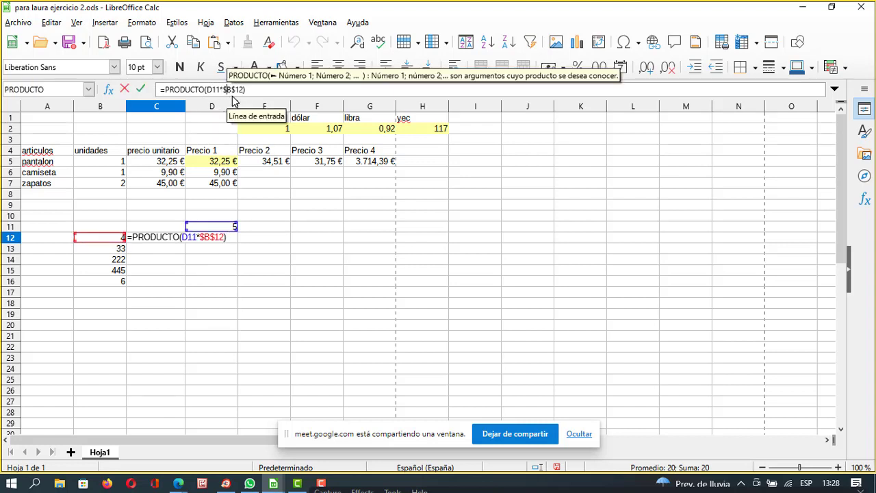
{"action": "key", "text": "BackSpace"}
{"action": "key", "text": "Delete"}
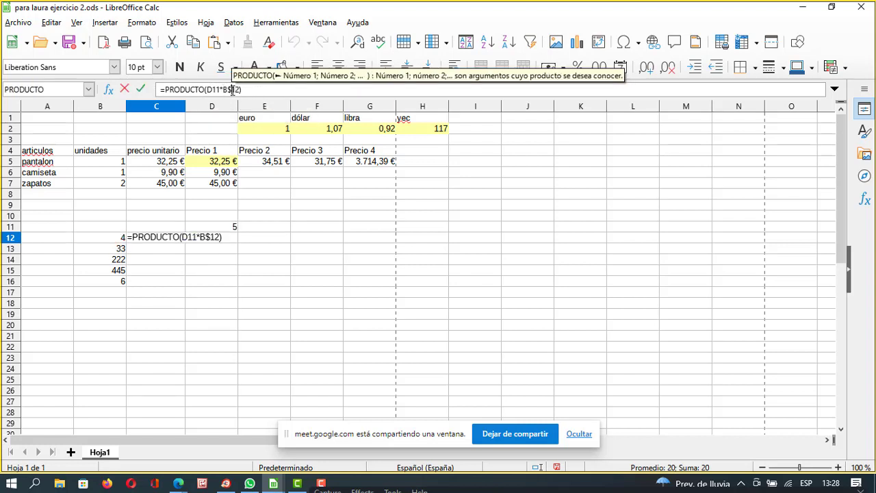
{"action": "left_click", "coordinate": [220, 90]}
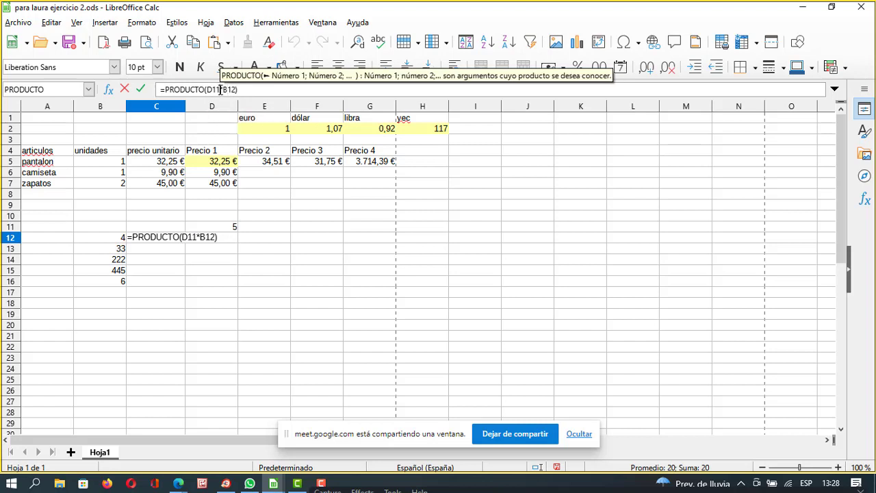
{"action": "key", "text": "F4"}
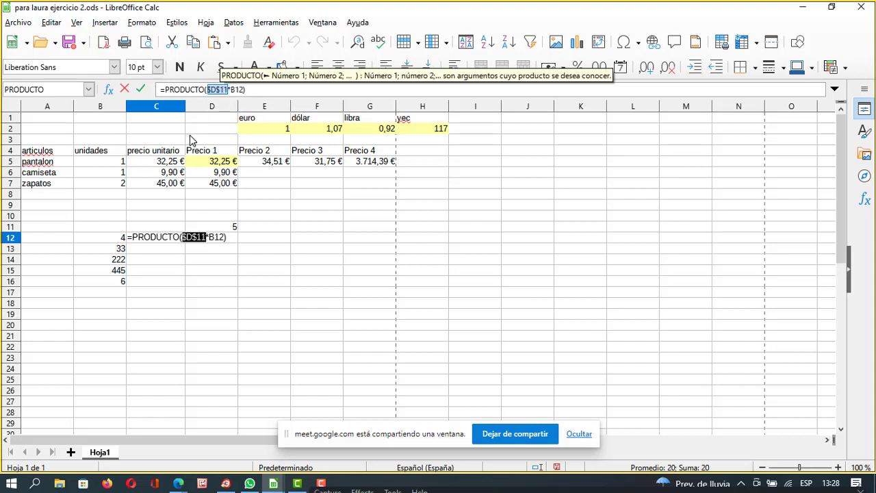
{"action": "key", "text": "Return"}
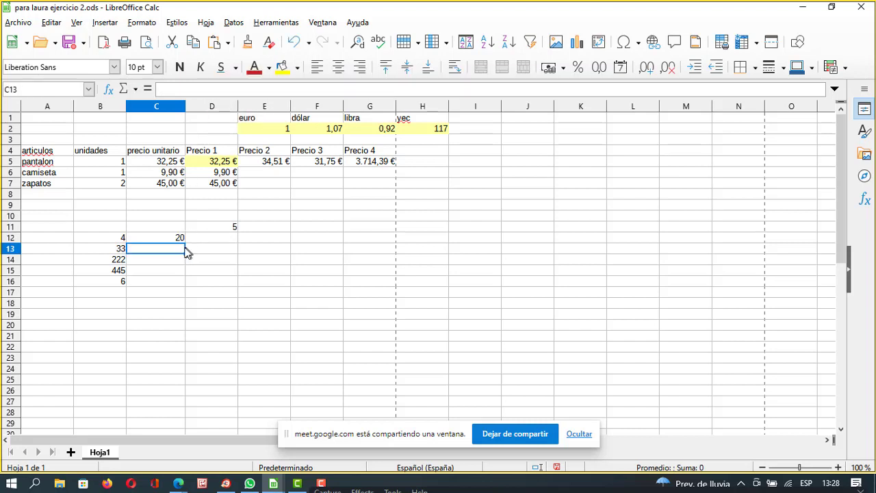
{"action": "left_click", "coordinate": [178, 240]}
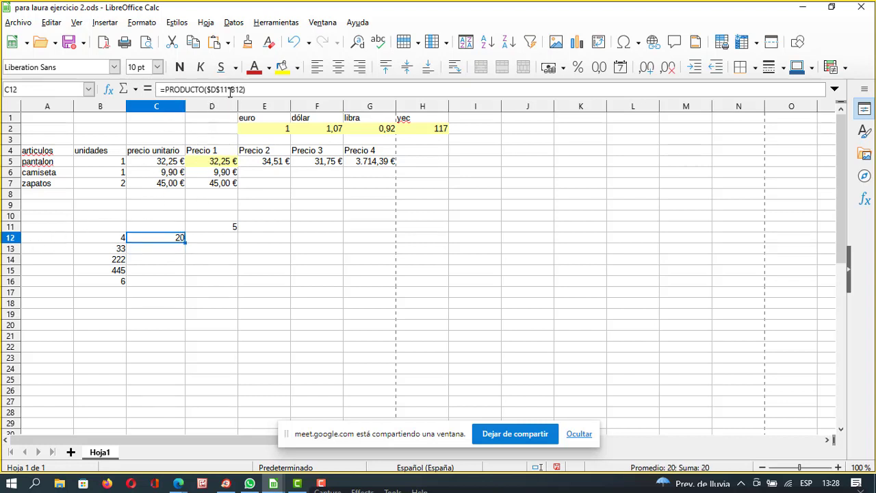
{"action": "left_click_drag", "start_coordinate": [183, 241], "coordinate": [185, 283]}
Check B12:B16, D11 and the C12:C16 products to confirm each multiplies by D11.
{"action": "left_click", "coordinate": [211, 269]}
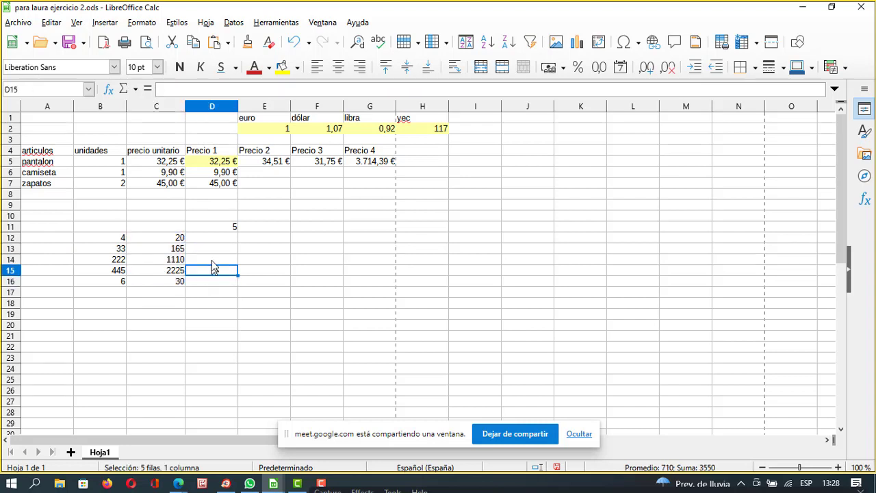
{"action": "left_click", "coordinate": [108, 237]}
{"action": "left_click", "coordinate": [230, 226]}
{"action": "left_click", "coordinate": [177, 239]}
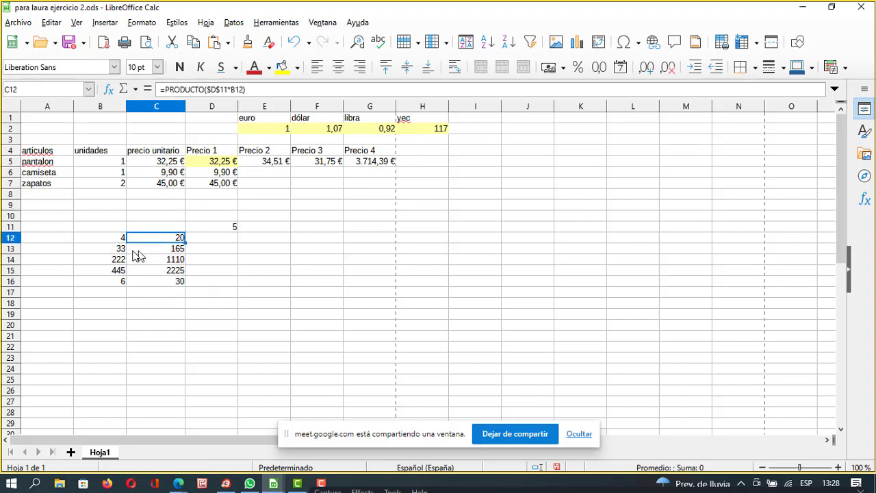
{"action": "left_click", "coordinate": [122, 249]}
{"action": "left_click", "coordinate": [230, 227]}
{"action": "left_click", "coordinate": [121, 261]}
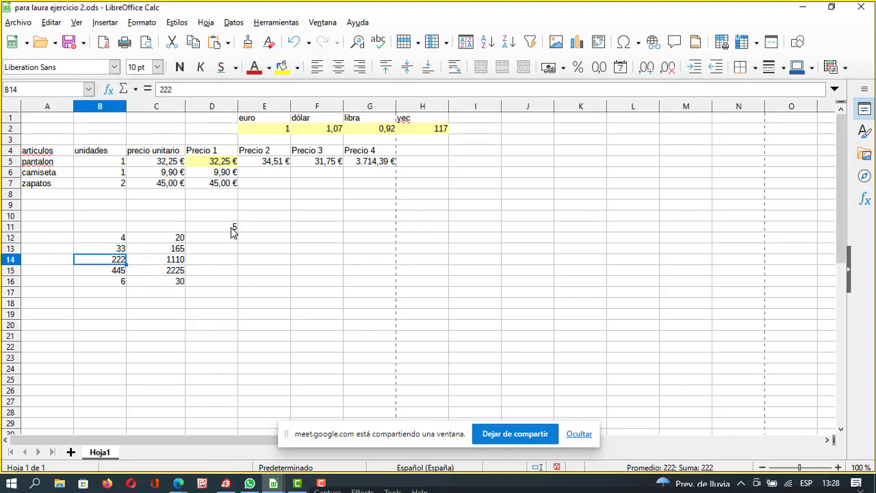
{"action": "left_click", "coordinate": [231, 229]}
{"action": "left_click", "coordinate": [125, 272]}
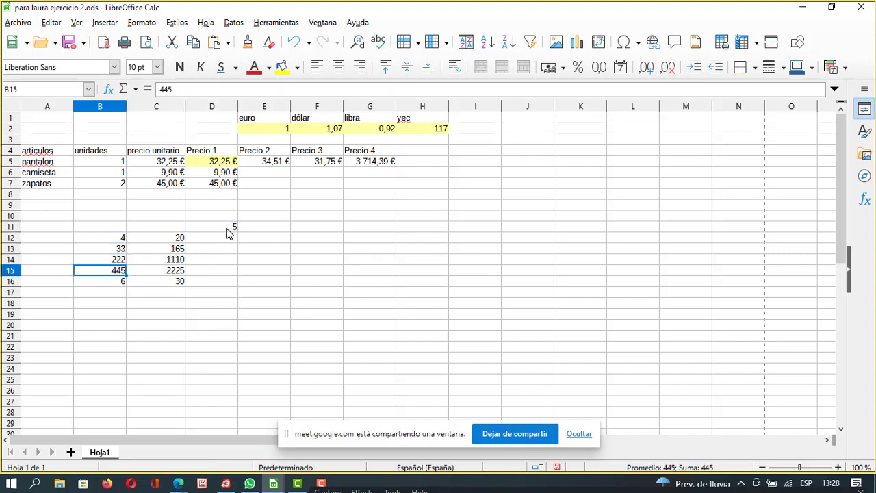
{"action": "left_click", "coordinate": [230, 229]}
{"action": "left_click", "coordinate": [168, 273]}
{"action": "left_click", "coordinate": [121, 281]}
{"action": "left_click", "coordinate": [231, 229]}
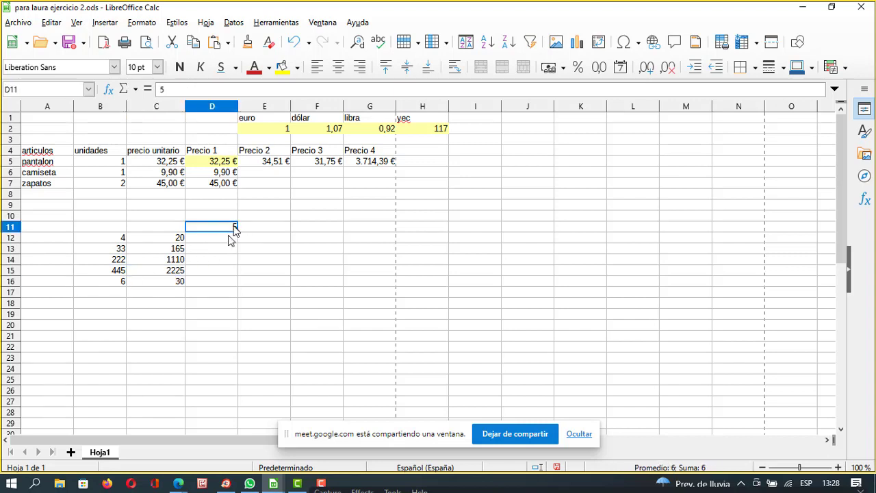
{"action": "left_click", "coordinate": [178, 282]}
{"action": "left_click", "coordinate": [233, 228]}
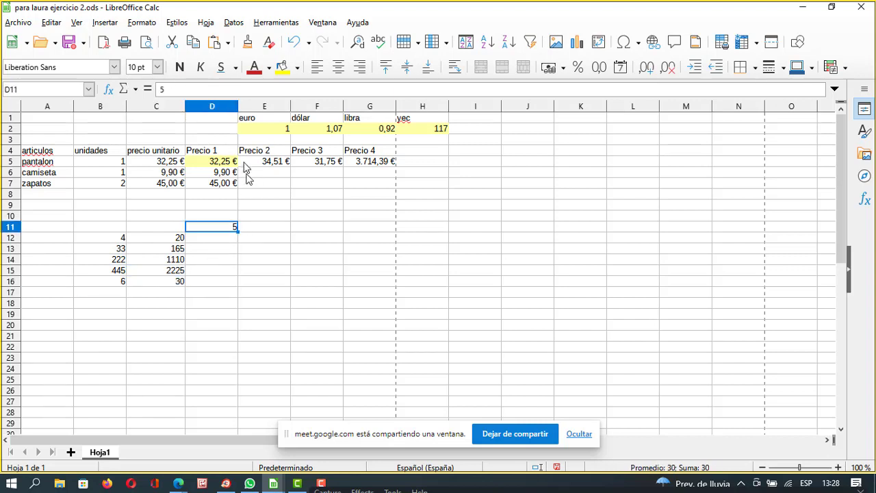
{"action": "left_click", "coordinate": [182, 242]}
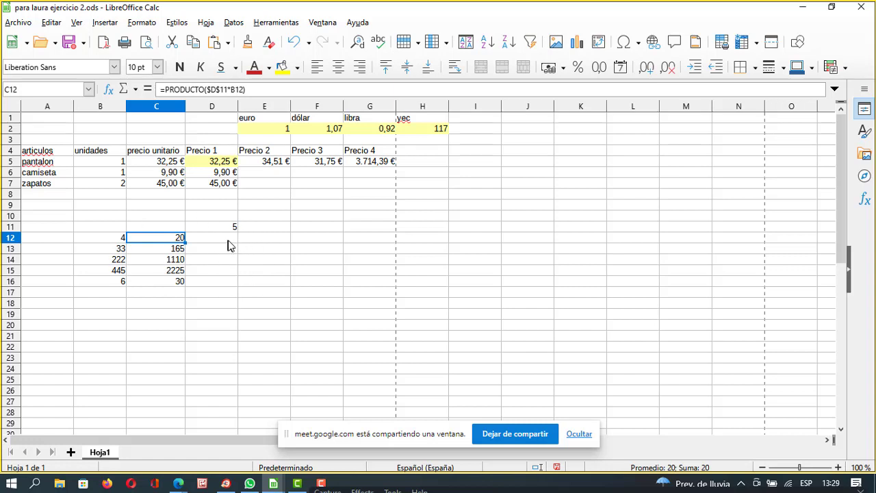
Delete the contents of B11:D16 and minimize the Calc window.
{"action": "left_click", "coordinate": [229, 241]}
{"action": "left_click_drag", "start_coordinate": [115, 227], "coordinate": [210, 285]}
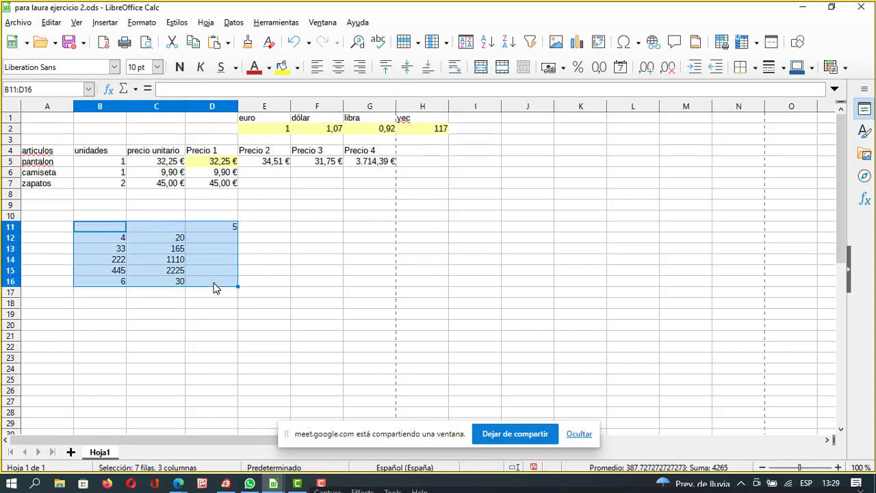
{"action": "key", "text": "BackSpace"}
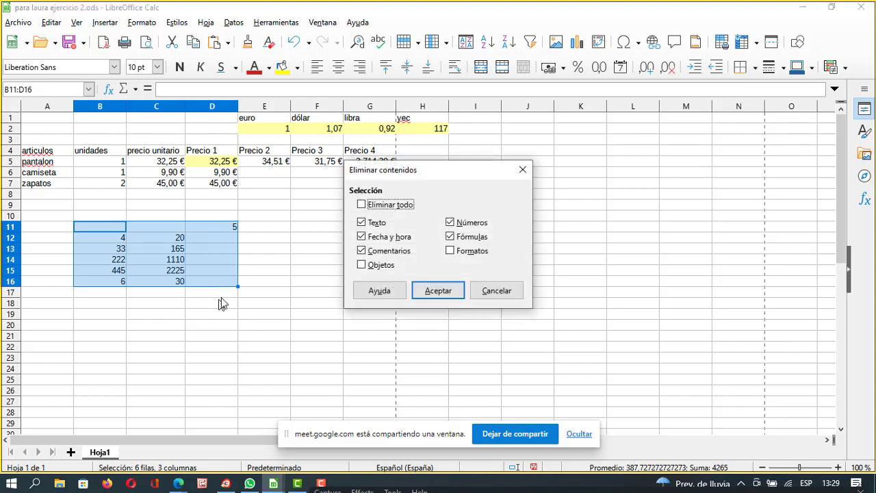
{"action": "left_click", "coordinate": [426, 290]}
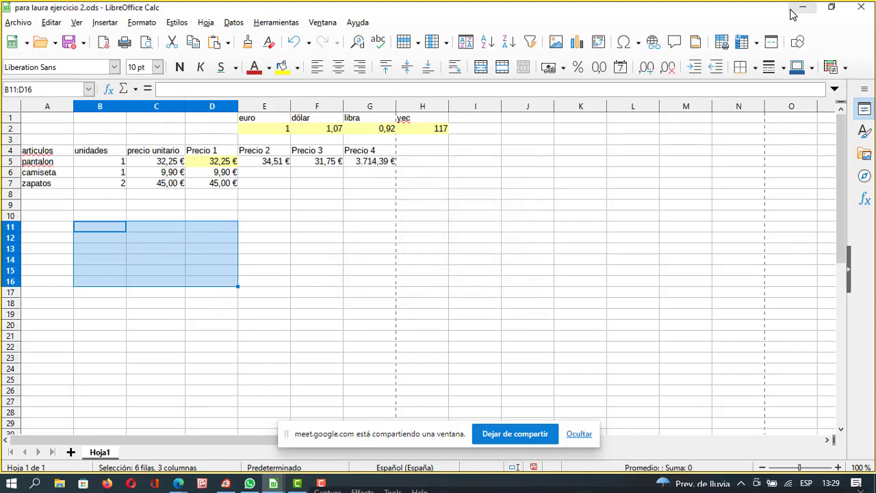
{"action": "left_click", "coordinate": [803, 7]}
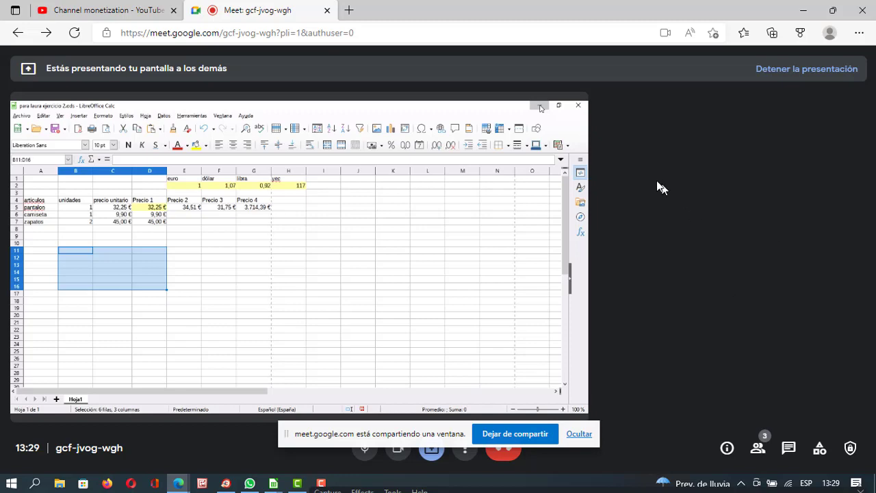
Flip to YouTube Studio and back to Meet, then minimize the browser to show the payroll workbook.
{"action": "left_click", "coordinate": [137, 10]}
{"action": "left_click", "coordinate": [259, 8]}
{"action": "left_click", "coordinate": [804, 10]}
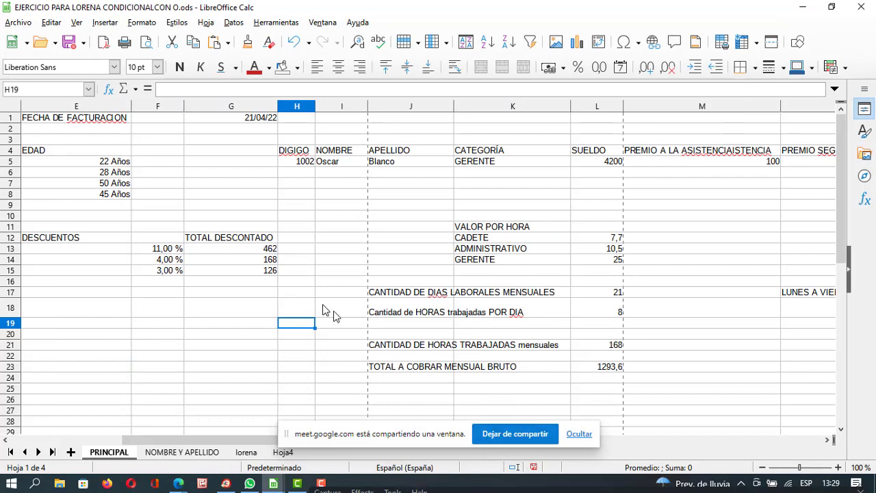
Minimize Camtasia and Alt+Tab through the open windows to bring back para laura ejercicio 2.ods.
{"action": "left_click", "coordinate": [297, 483]}
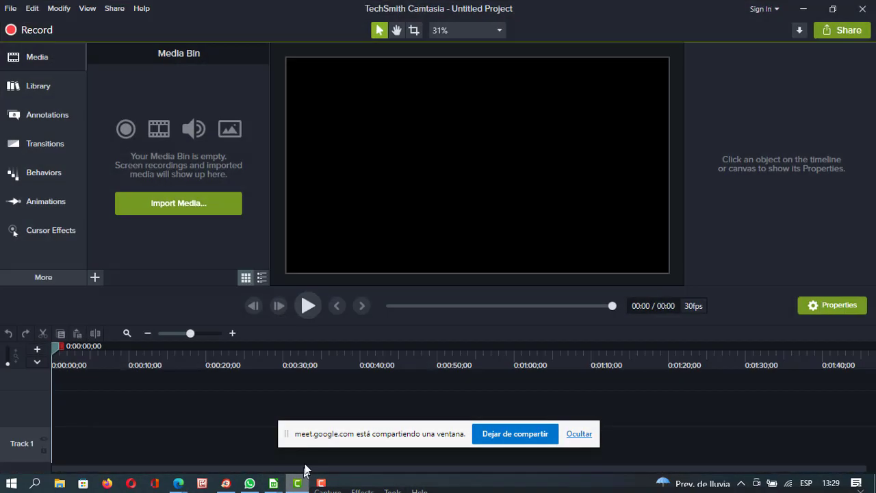
{"action": "left_click", "coordinate": [805, 11]}
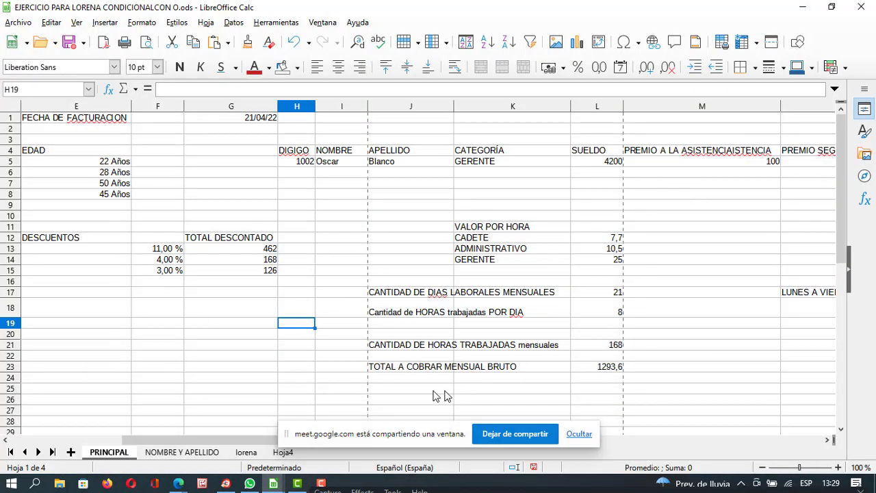
{"action": "key", "text": "alt+Tab"}
{"action": "key", "text": "alt+Tab"}
{"action": "key", "text": "alt+Tab"}
{"action": "key", "text": "alt+Tab"}
{"action": "key", "text": "alt+Tab"}
{"action": "key", "text": "alt+Tab"}
{"action": "key", "text": "alt+Tab"}
{"action": "key", "text": "alt+Tab"}
{"action": "key", "text": "alt+Tab"}
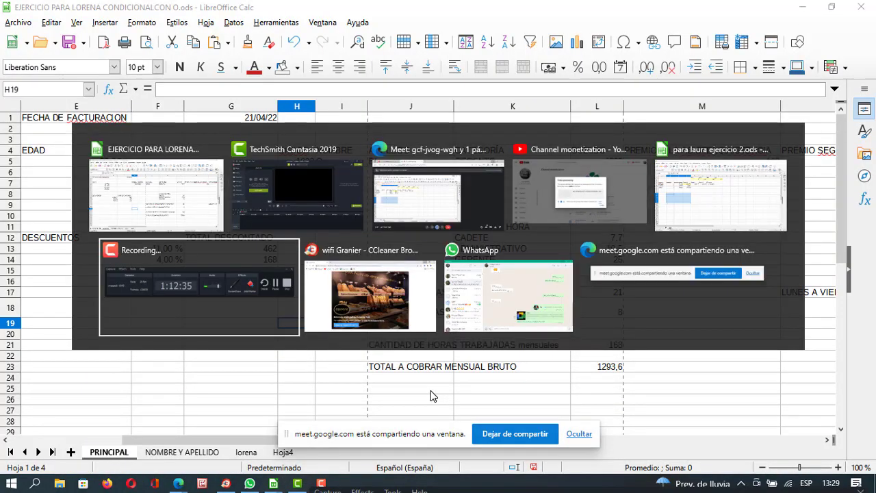
{"action": "key", "text": "alt+Tab"}
{"action": "key", "text": "alt+Tab"}
{"action": "key", "text": "alt+Tab"}
{"action": "key", "text": "alt+Tab"}
{"action": "key", "text": "alt+Tab"}
{"action": "key", "text": "alt+Tab"}
{"action": "key", "text": "alt+Tab"}
{"action": "key", "text": "alt+Tab"}
{"action": "key", "text": "alt+Tab"}
{"action": "key", "text": "alt+Tab"}
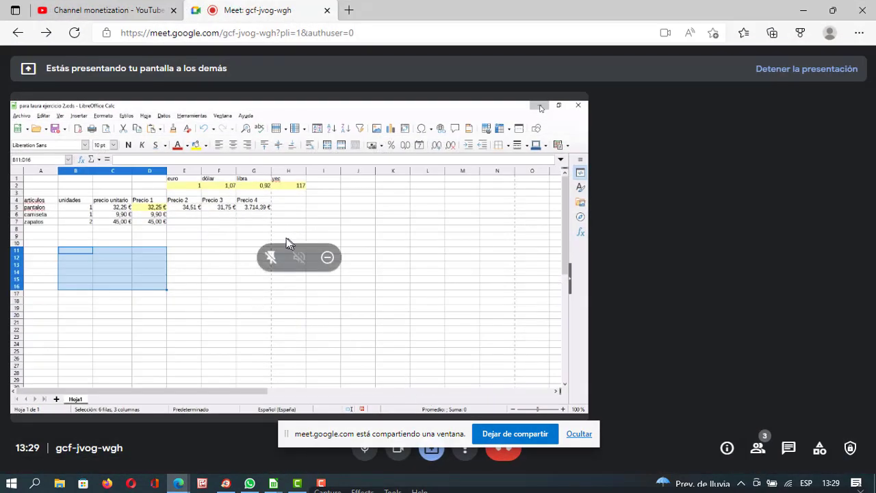
Bring the price exercise workbook para laura ejercicio 2.ods to the front and select F18.
{"action": "mouse_move", "coordinate": [272, 485]}
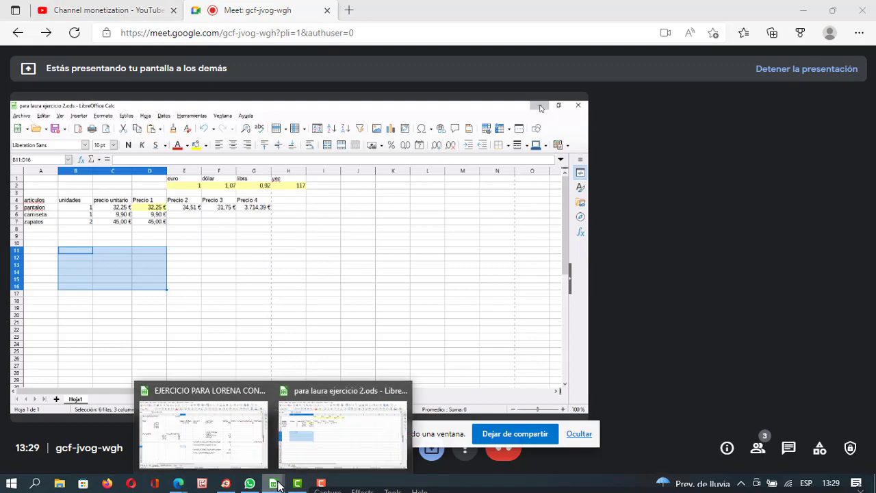
{"action": "mouse_move", "coordinate": [268, 458]}
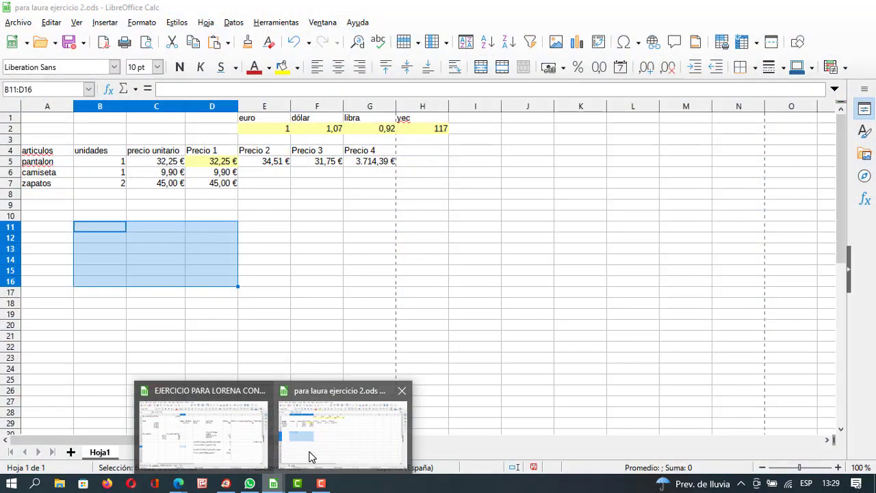
{"action": "left_click", "coordinate": [309, 456]}
{"action": "left_click", "coordinate": [328, 303]}
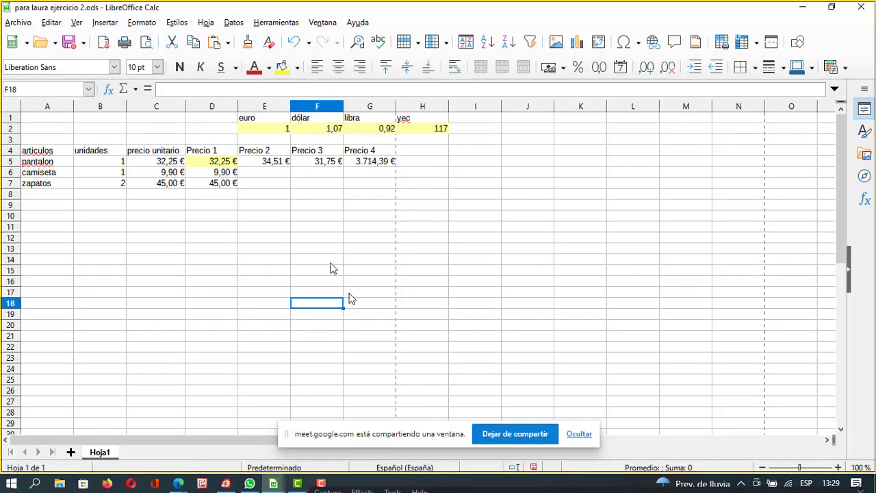
Compare the euro rate 1 in E2 with D5's formula =(C5*E$2), then close the workbook.
{"action": "left_click", "coordinate": [269, 130]}
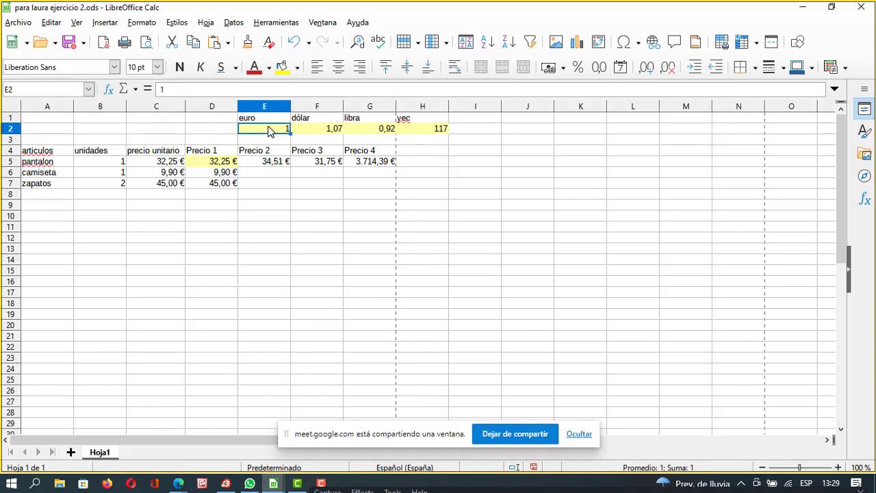
{"action": "left_click", "coordinate": [215, 165]}
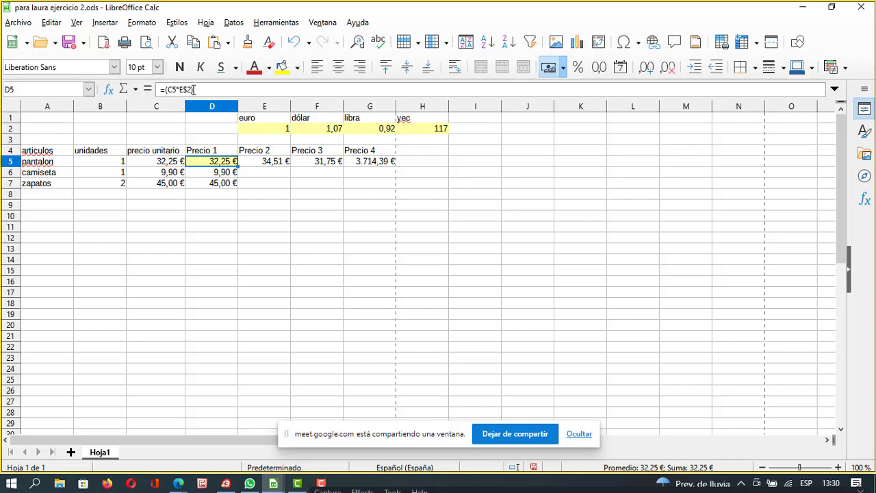
{"action": "left_click", "coordinate": [275, 130]}
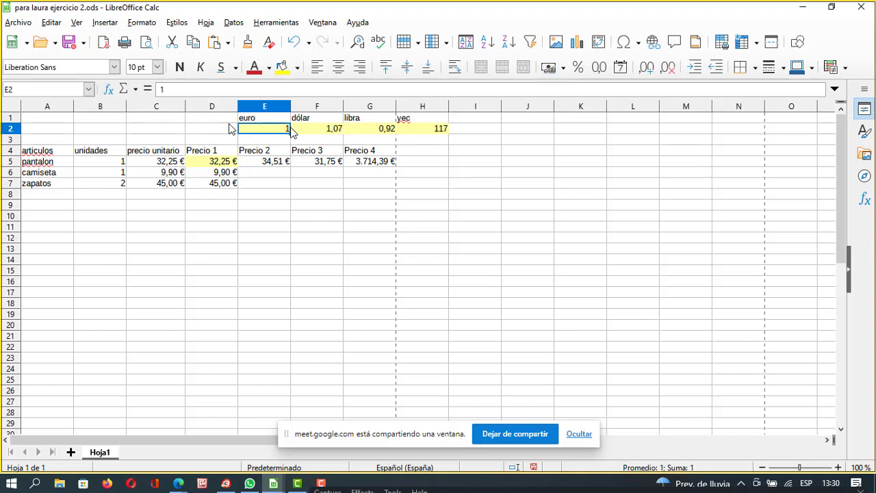
{"action": "left_click", "coordinate": [212, 162]}
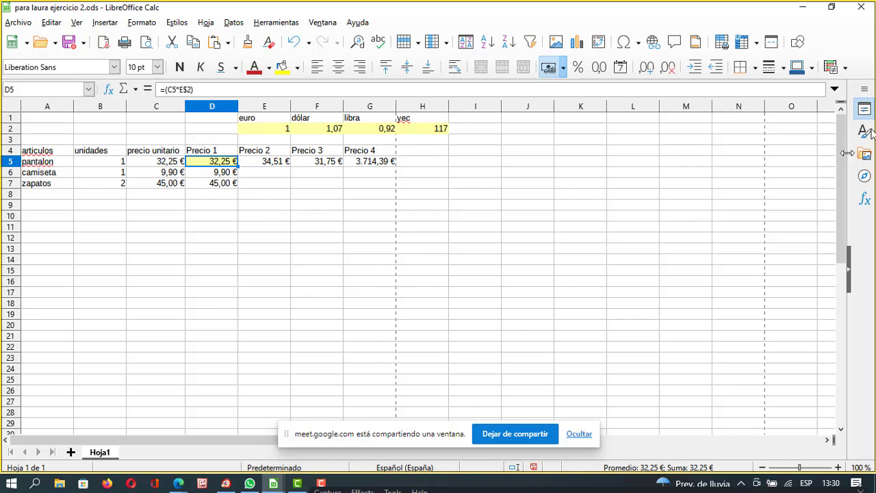
{"action": "left_click", "coordinate": [862, 7]}
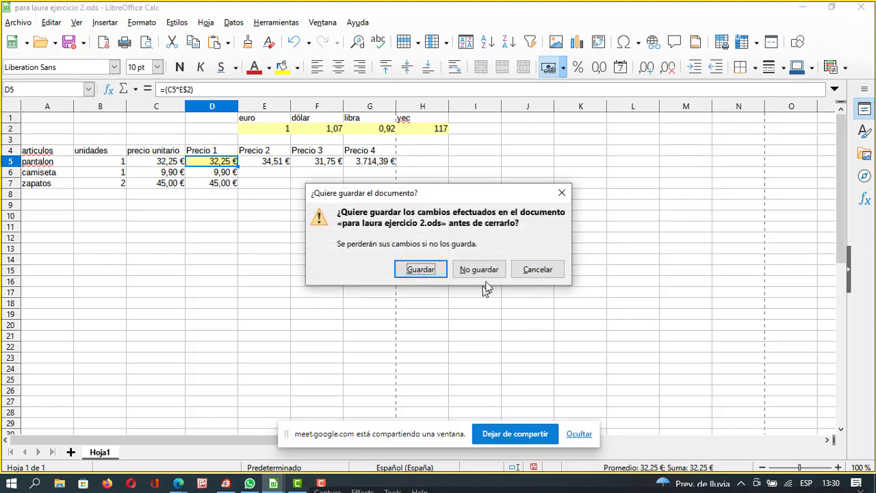
Discard changes to the price workbook, minimize Camtasia and bring up EJERCICIO PARA LORENA CONDICIONALCON O.ods.
{"action": "left_click", "coordinate": [489, 270]}
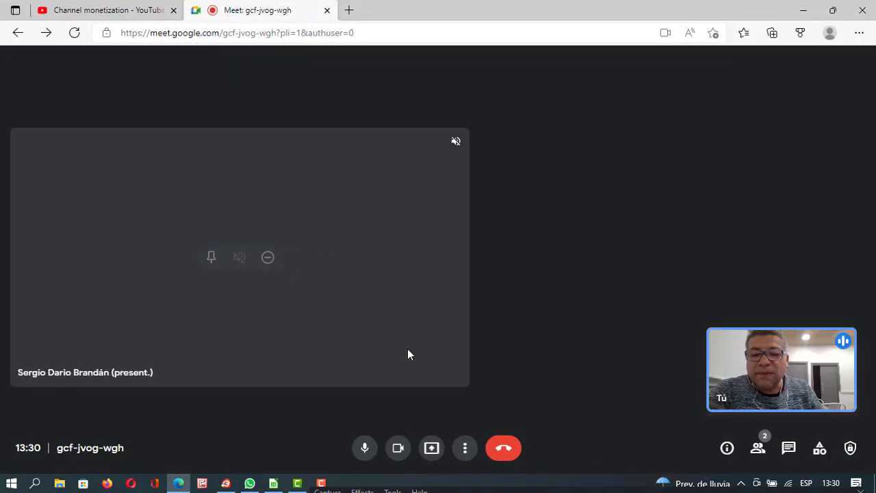
{"action": "key", "text": "alt+Tab"}
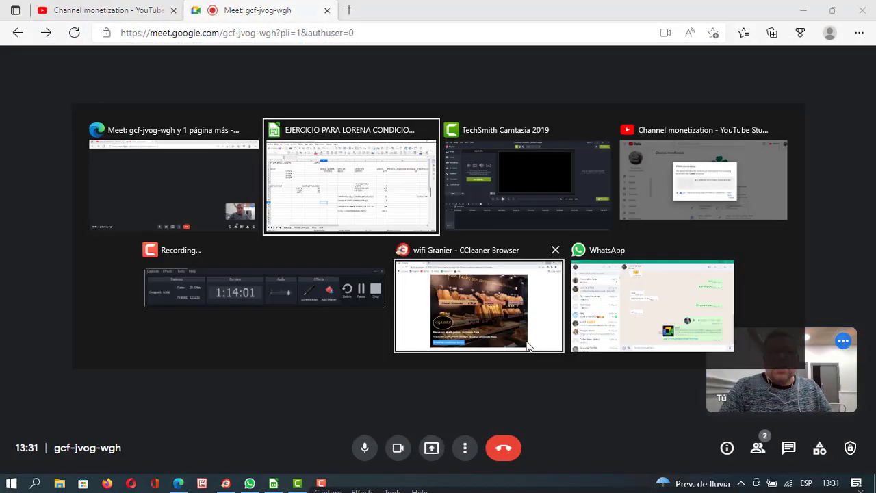
{"action": "key", "text": "alt+Tab"}
{"action": "left_click", "coordinate": [814, 7]}
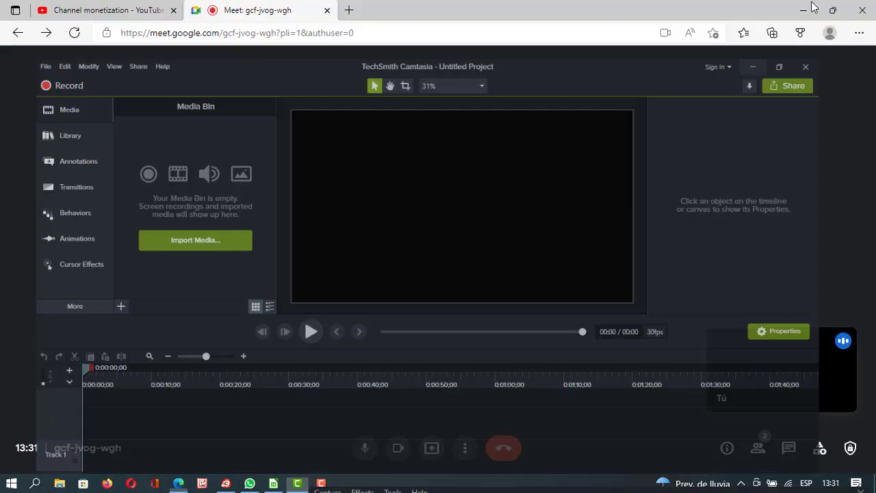
{"action": "left_click", "coordinate": [269, 485]}
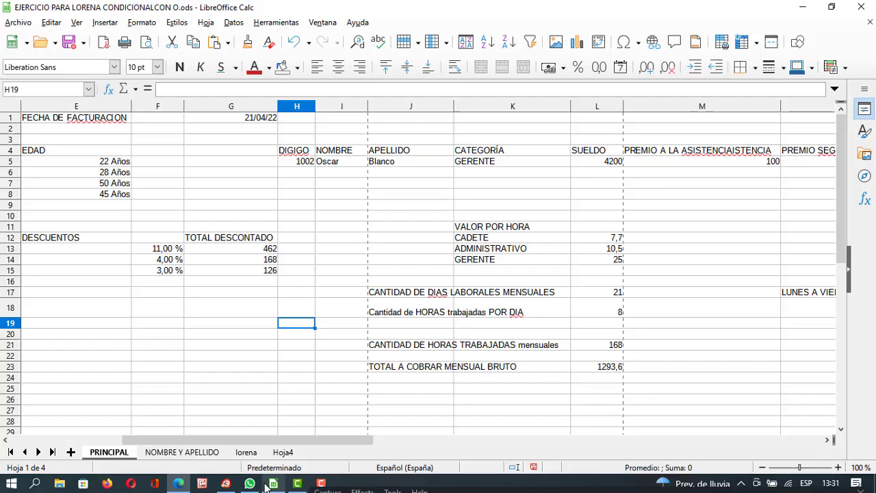
{"action": "left_click", "coordinate": [419, 184]}
{"action": "left_click", "coordinate": [714, 230]}
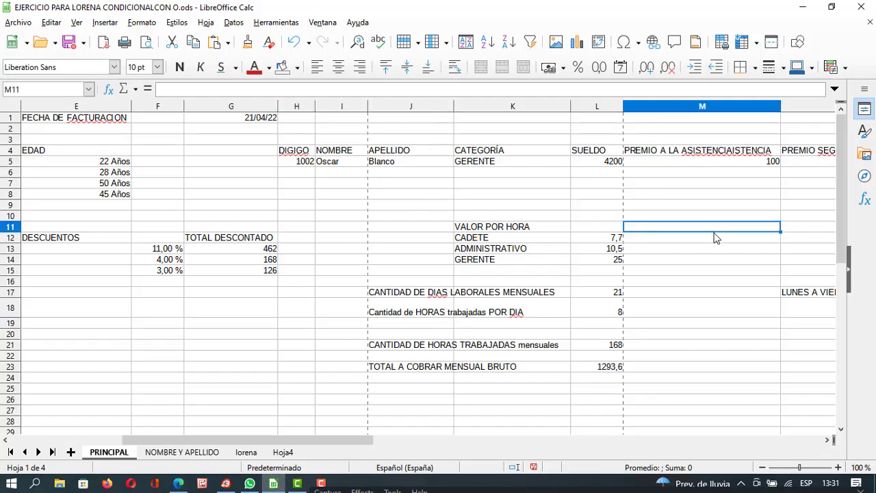
{"action": "left_click_drag", "start_coordinate": [342, 443], "coordinate": [180, 431]}
{"action": "left_click", "coordinate": [225, 381]}
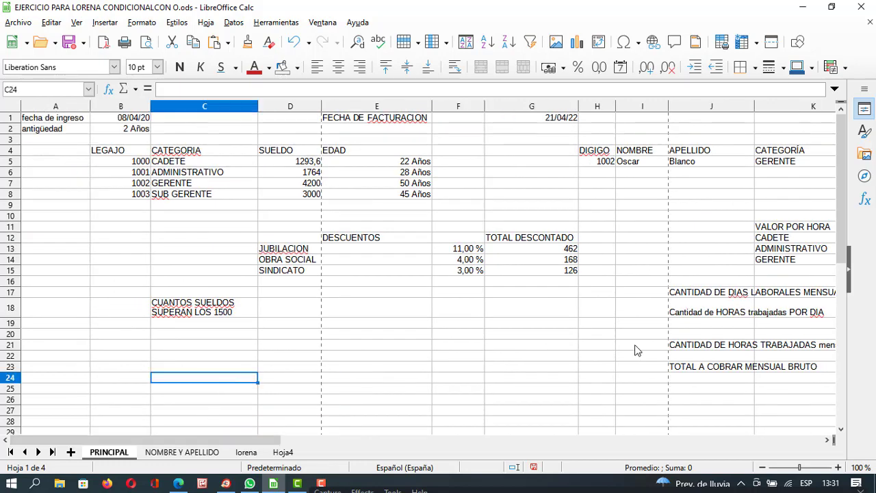
{"action": "mouse_move", "coordinate": [844, 199]}
{"action": "left_mouse_down"}
{"action": "mouse_move", "coordinate": [838, 301]}
{"action": "mouse_move", "coordinate": [839, 190]}
{"action": "left_mouse_up"}
{"action": "left_click", "coordinate": [459, 391]}
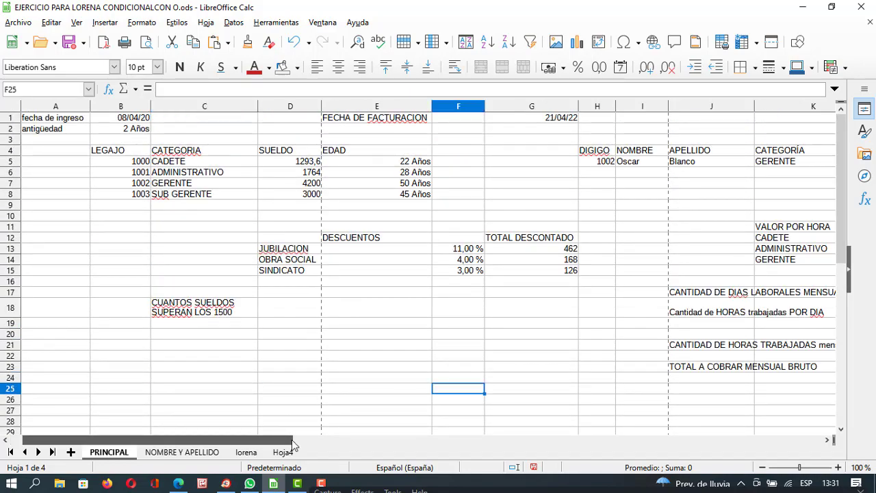
{"action": "mouse_move", "coordinate": [274, 440]}
{"action": "left_mouse_down"}
{"action": "mouse_move", "coordinate": [773, 431]}
{"action": "mouse_move", "coordinate": [274, 441]}
{"action": "left_mouse_up"}
{"action": "left_click", "coordinate": [273, 390]}
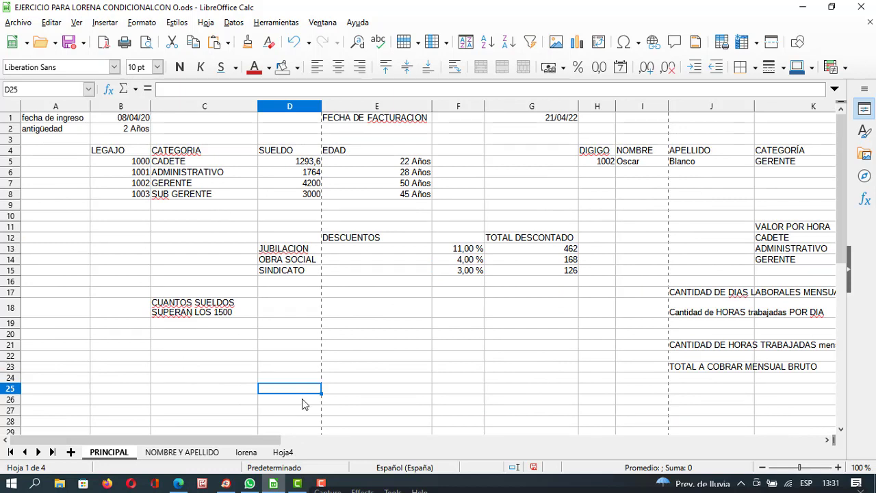
{"action": "left_click", "coordinate": [434, 355]}
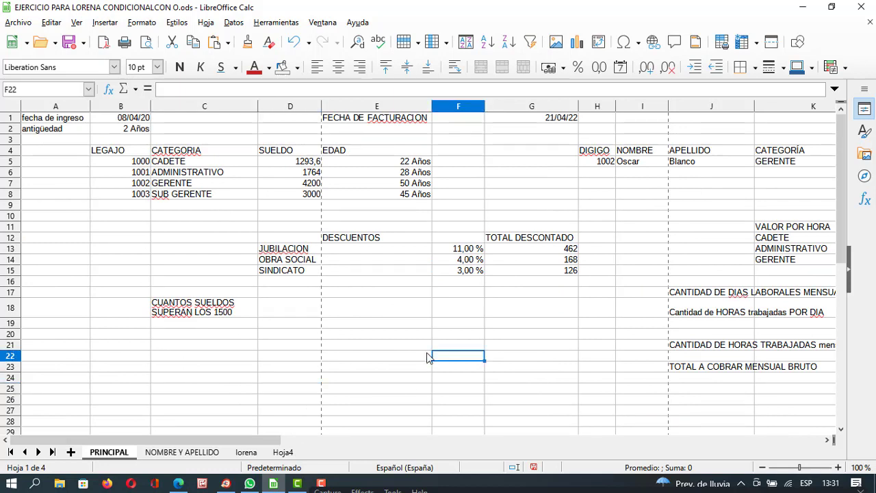
{"action": "left_click", "coordinate": [411, 358]}
{"action": "left_click", "coordinate": [388, 379]}
{"action": "left_click", "coordinate": [399, 346]}
{"action": "left_click", "coordinate": [415, 325]}
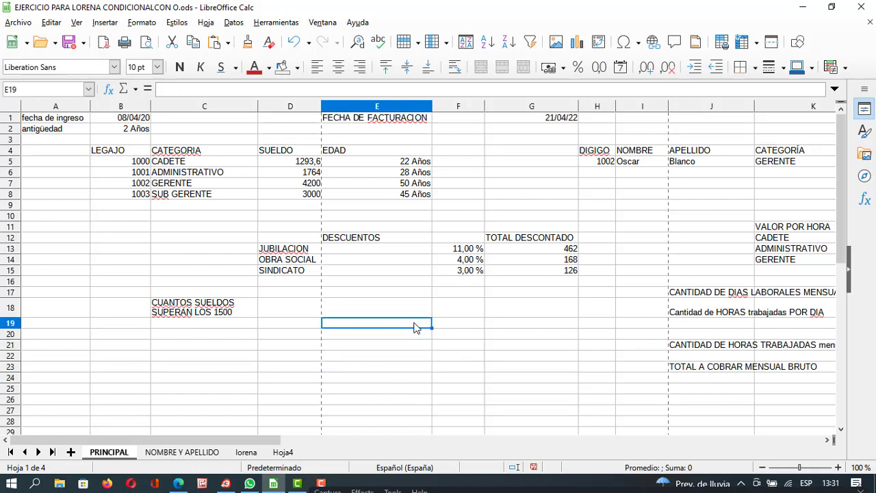
{"action": "left_click", "coordinate": [412, 344]}
{"action": "left_click", "coordinate": [416, 365]}
{"action": "left_click", "coordinate": [457, 334]}
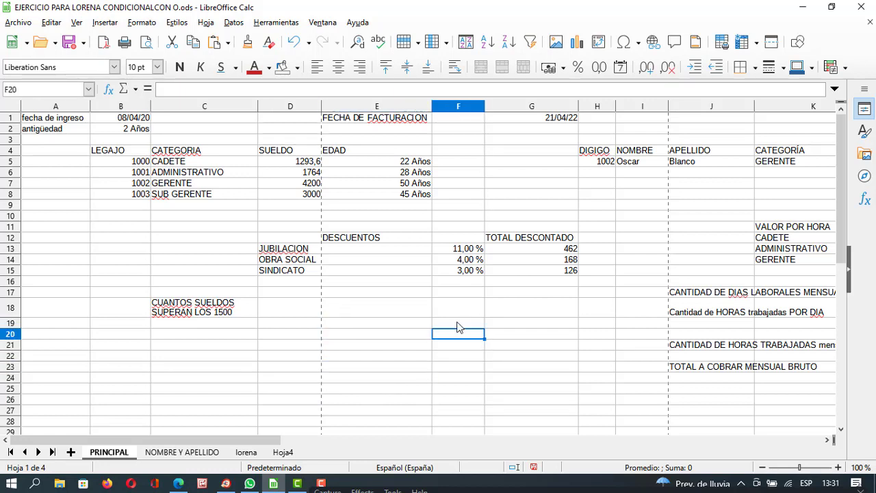
{"action": "left_click", "coordinate": [453, 325]}
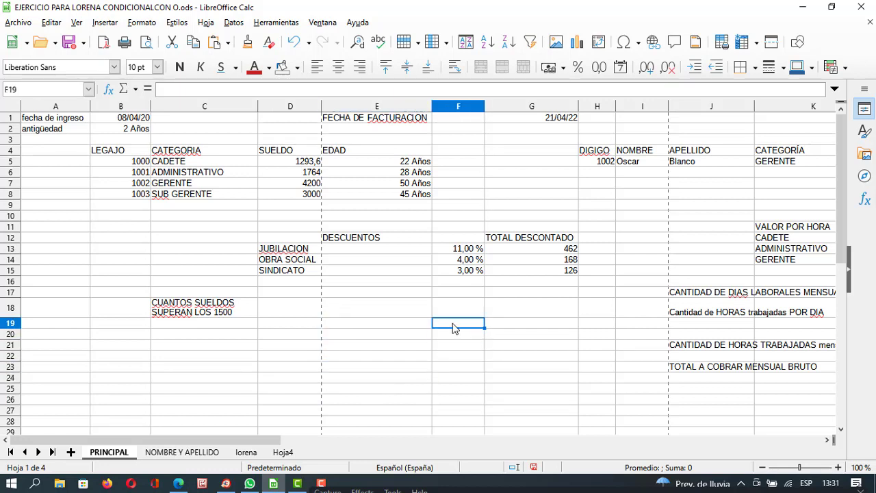
{"action": "left_click", "coordinate": [398, 346]}
{"action": "left_click", "coordinate": [400, 327]}
{"action": "left_click", "coordinate": [405, 351]}
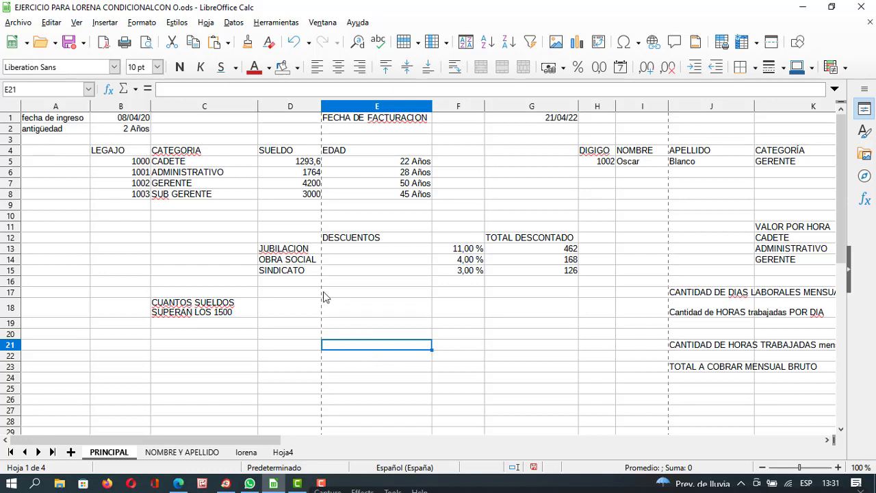
{"action": "left_click", "coordinate": [281, 167]}
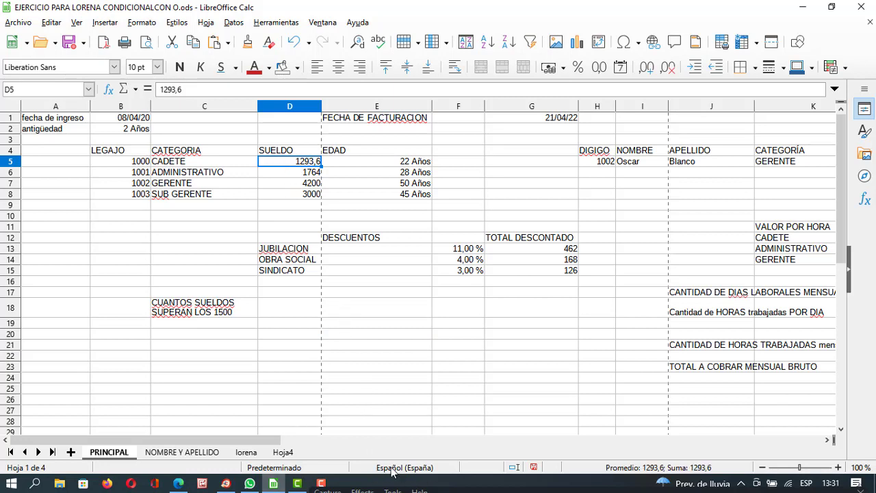
{"action": "left_click_drag", "start_coordinate": [274, 440], "coordinate": [209, 441]}
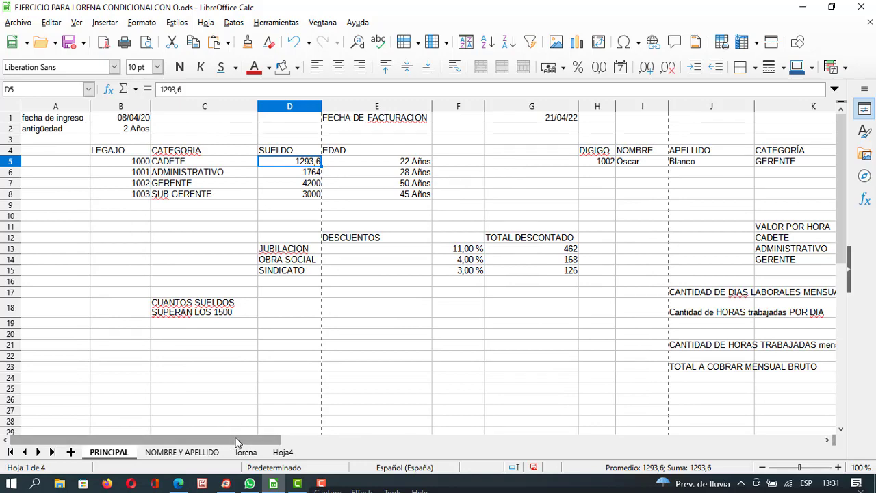
{"action": "left_click_drag", "start_coordinate": [237, 442], "coordinate": [215, 434]}
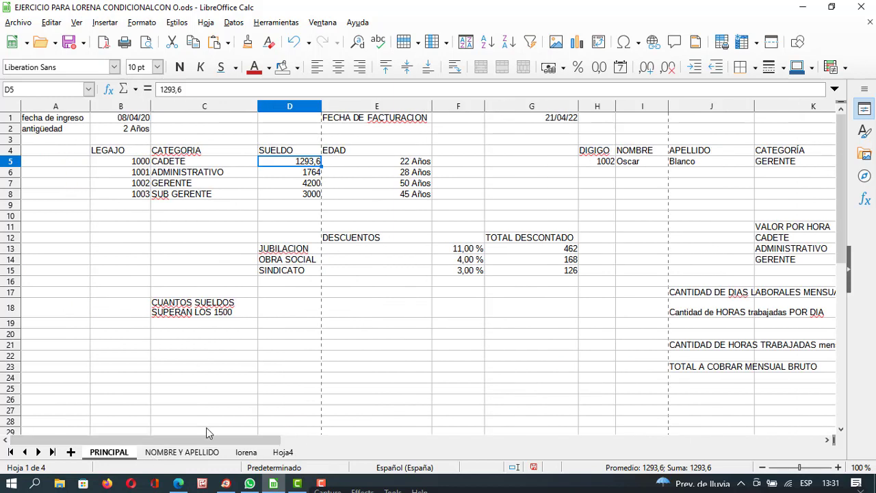
{"action": "left_click", "coordinate": [804, 10]}
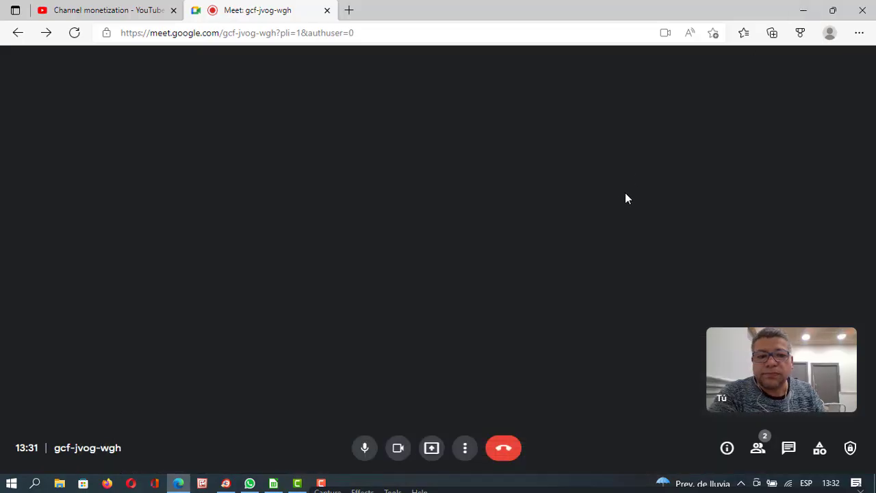
{"action": "left_click", "coordinate": [109, 11]}
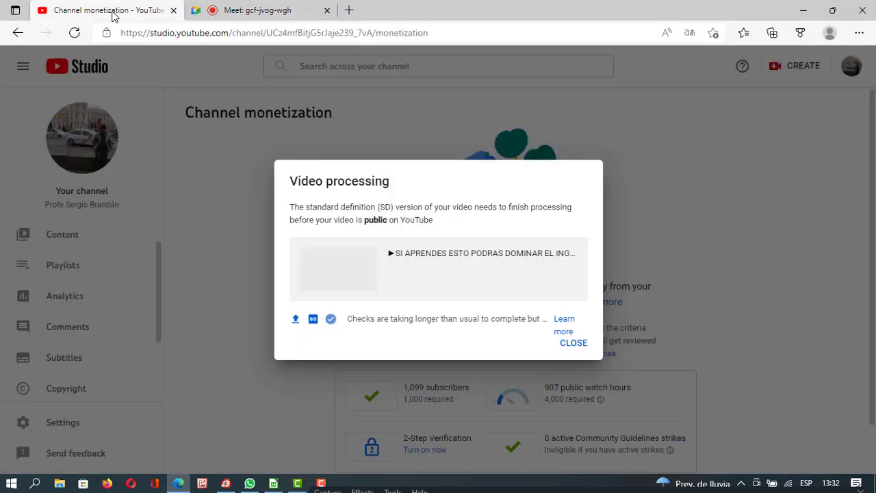
{"action": "left_click", "coordinate": [266, 13]}
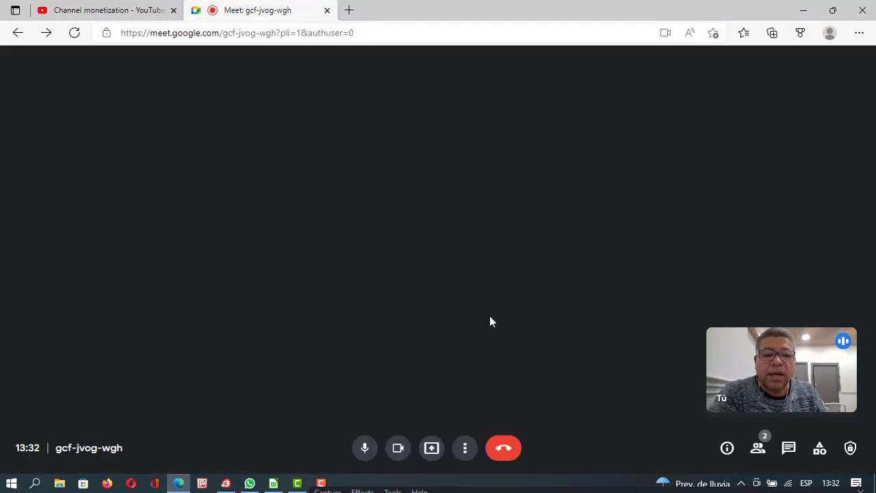
{"action": "left_click", "coordinate": [758, 448]}
{"action": "left_click", "coordinate": [727, 448]}
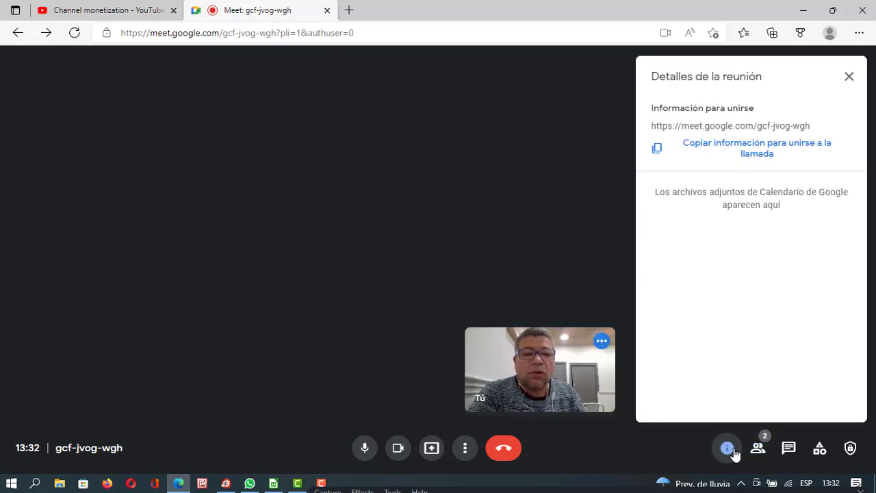
{"action": "left_click", "coordinate": [758, 449]}
{"action": "left_click", "coordinate": [789, 448]}
{"action": "left_click", "coordinate": [820, 449]}
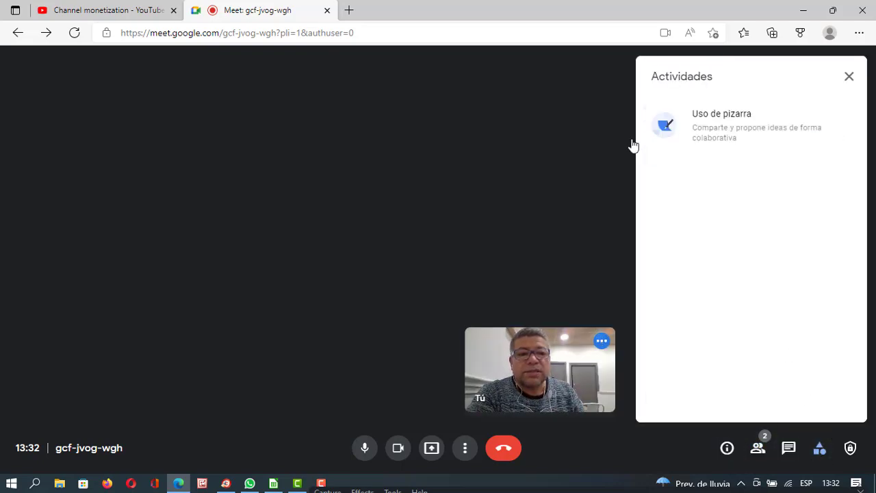
{"action": "left_click", "coordinate": [849, 77]}
{"action": "left_click", "coordinate": [804, 11]}
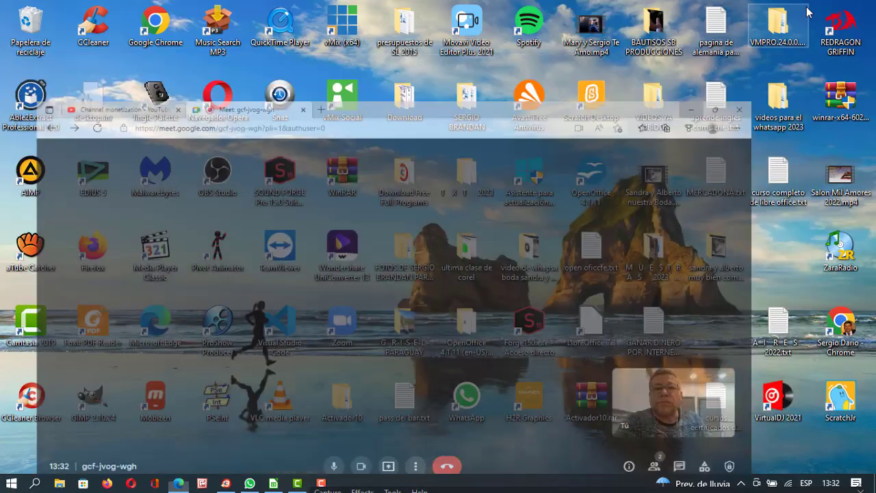
{"action": "left_click", "coordinate": [273, 483]}
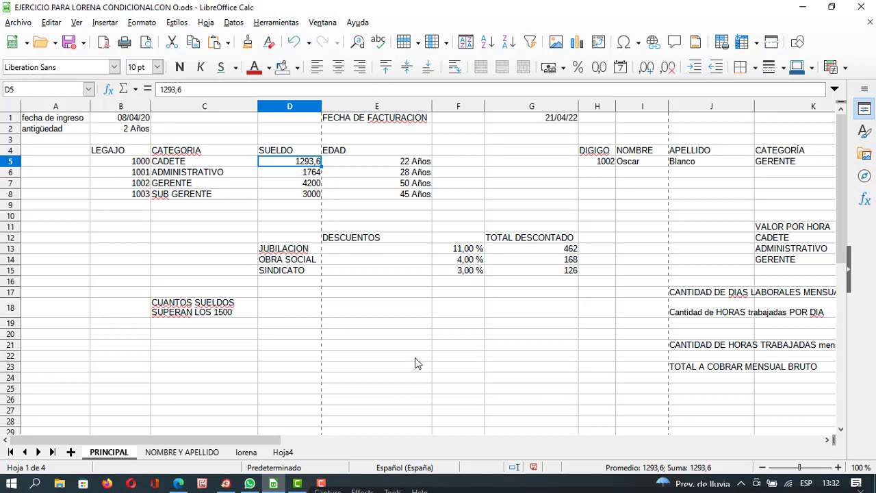
{"action": "left_click", "coordinate": [415, 357]}
{"action": "left_click", "coordinate": [343, 309]}
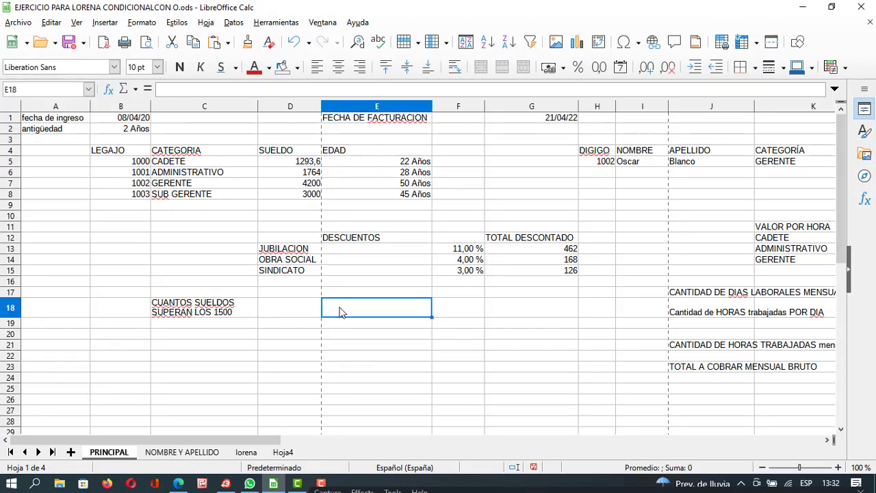
{"action": "left_click", "coordinate": [353, 284]}
{"action": "left_click", "coordinate": [342, 311]}
{"action": "left_click", "coordinate": [274, 336]}
{"action": "left_click", "coordinate": [346, 345]}
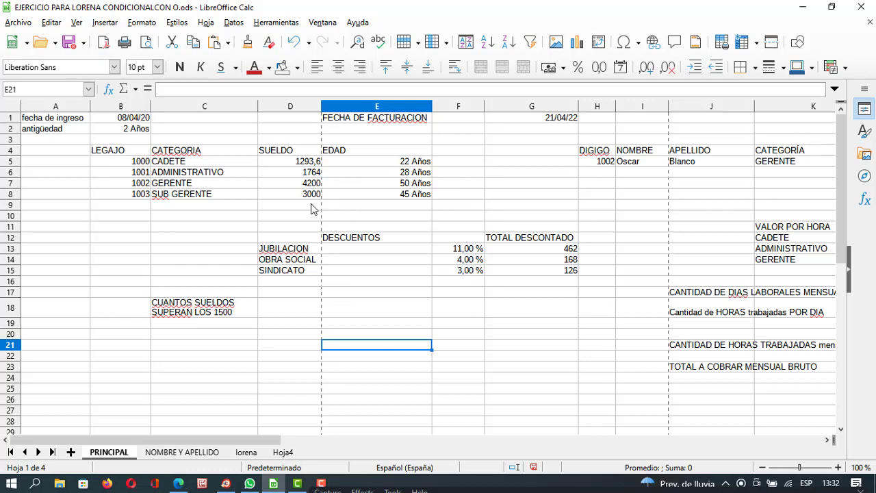
{"action": "left_click", "coordinate": [378, 283]}
{"action": "left_click", "coordinate": [399, 273]}
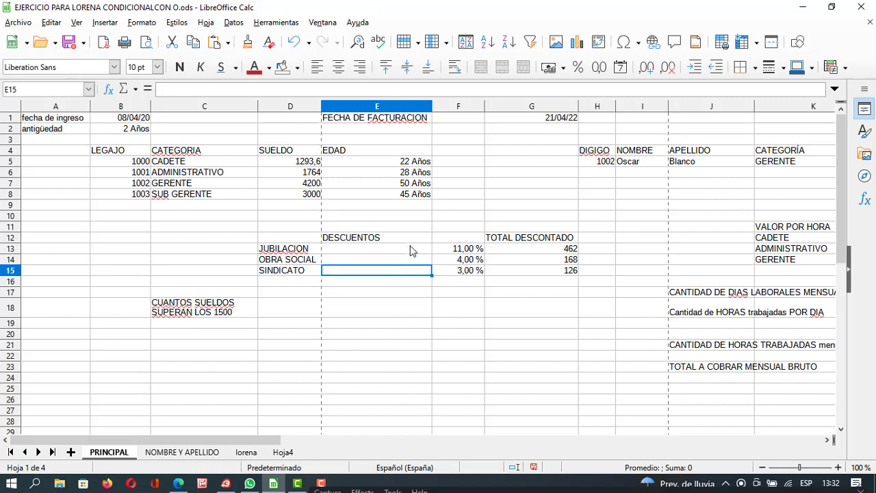
{"action": "left_click", "coordinate": [403, 165]}
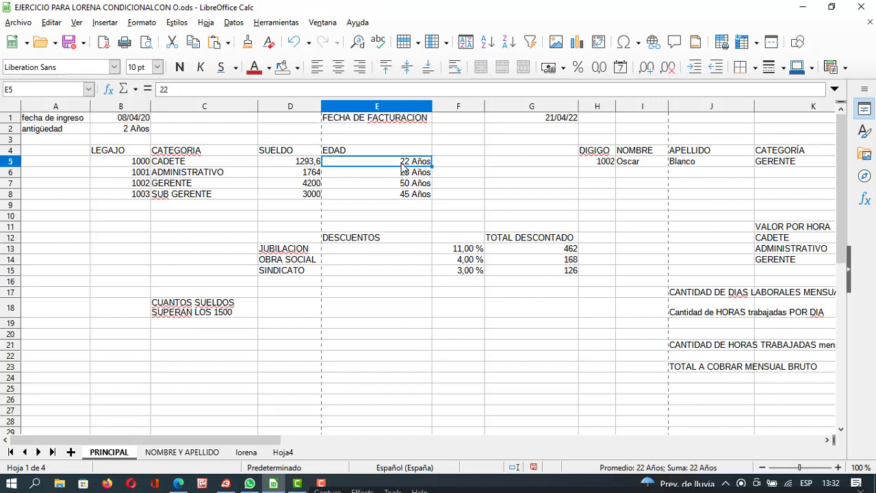
{"action": "left_click", "coordinate": [402, 172]}
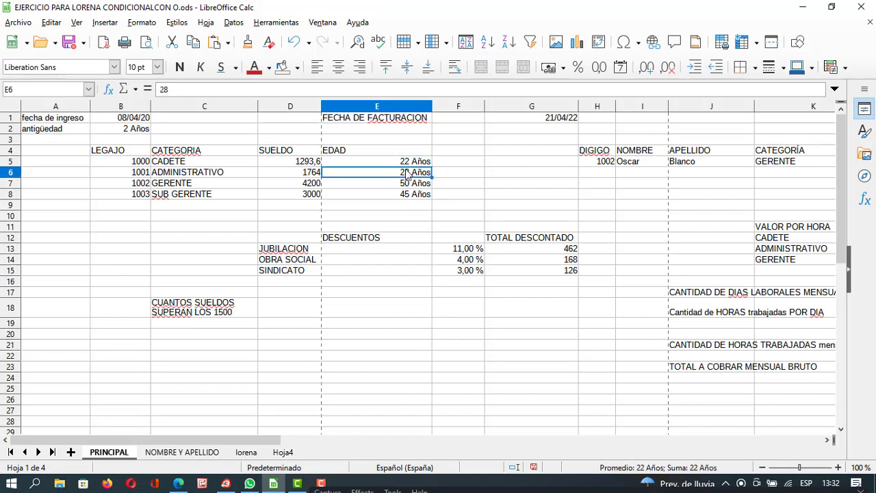
{"action": "left_click", "coordinate": [408, 165]}
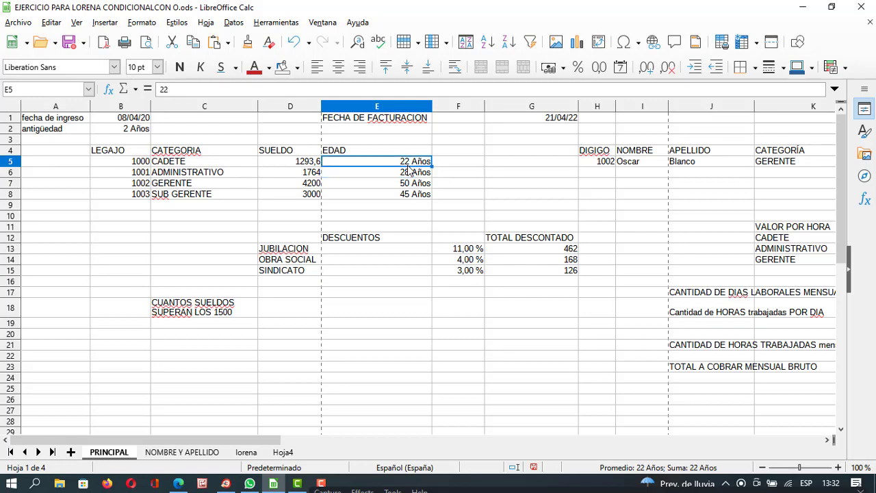
{"action": "left_click", "coordinate": [407, 174]}
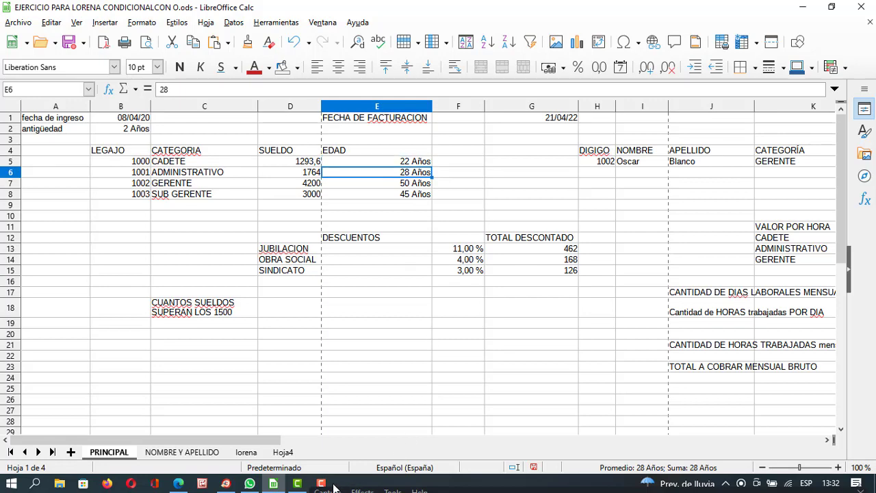
Share the EJERCICIO payroll Calc window in the Meet call via Presentar > Una ventana.
{"action": "key", "text": "alt+Tab"}
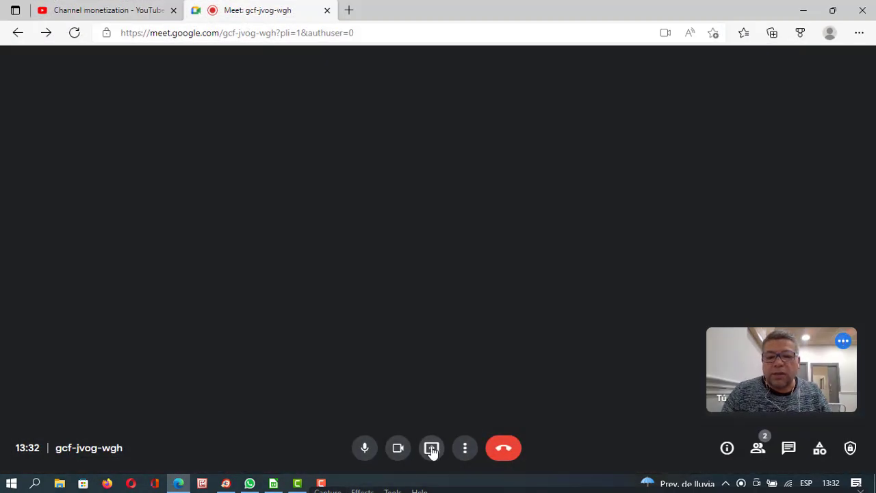
{"action": "left_click", "coordinate": [432, 449]}
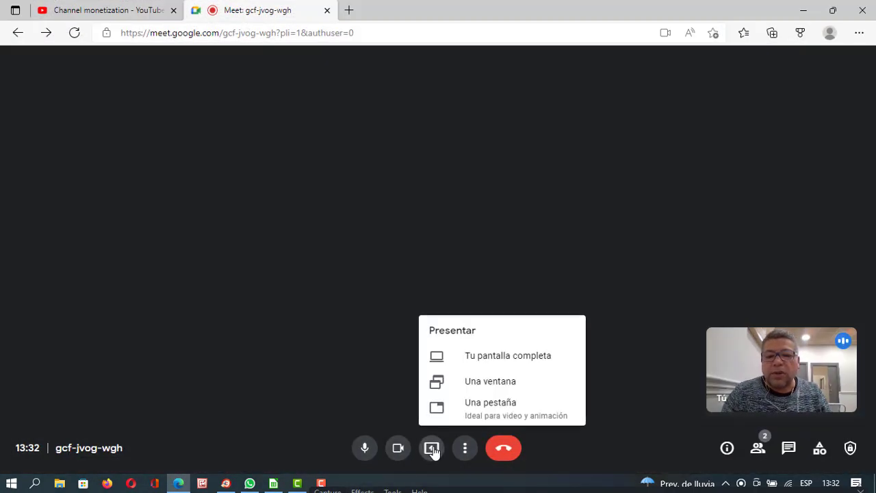
{"action": "left_click", "coordinate": [491, 381]}
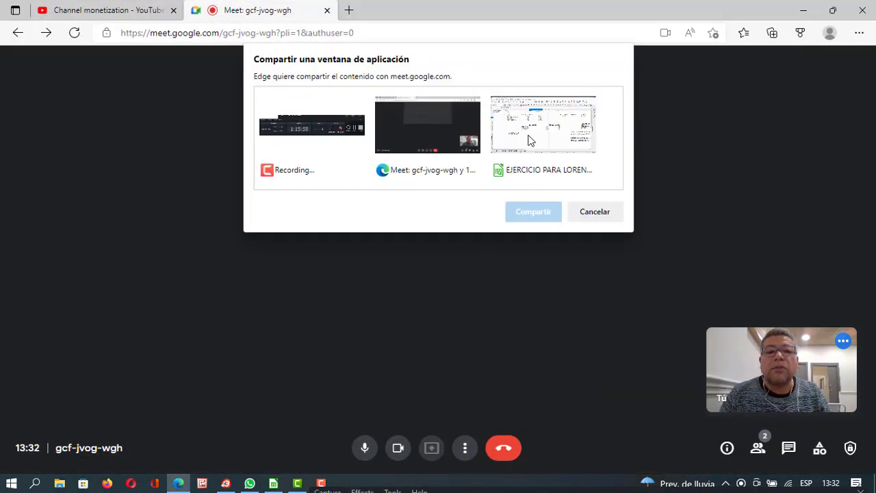
{"action": "left_click", "coordinate": [529, 140]}
{"action": "left_click", "coordinate": [528, 212]}
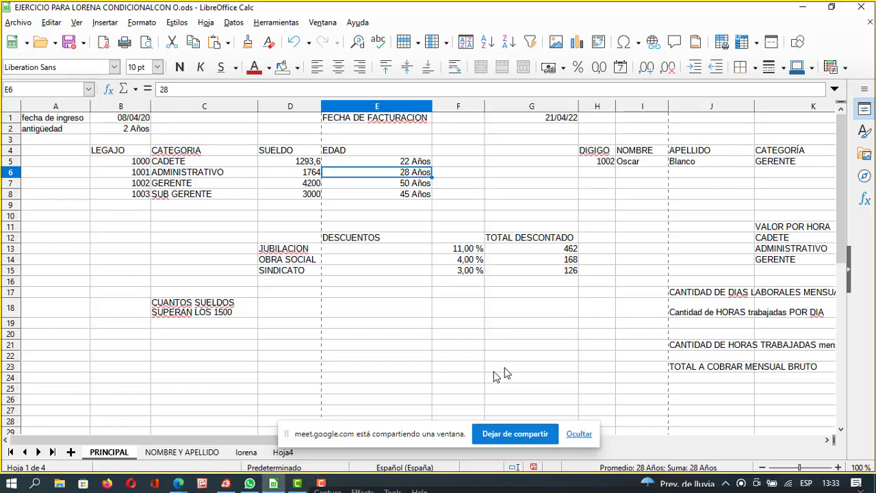
{"action": "left_click", "coordinate": [411, 163]}
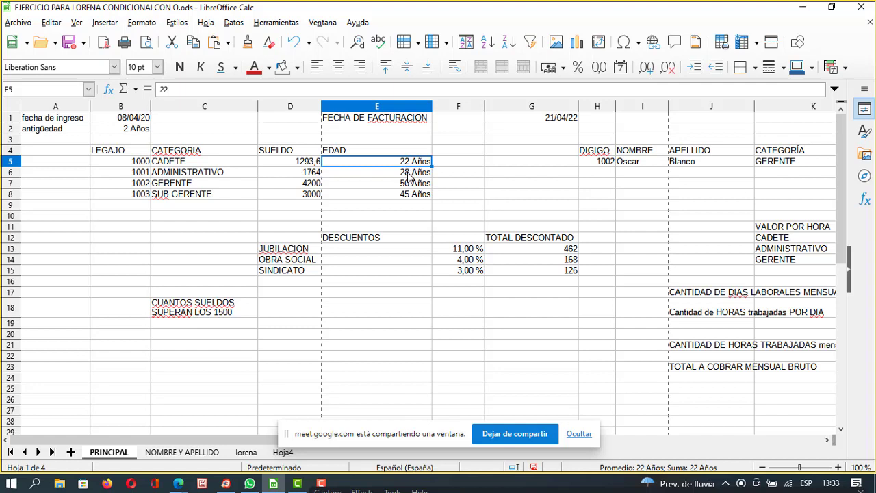
{"action": "left_click", "coordinate": [409, 175]}
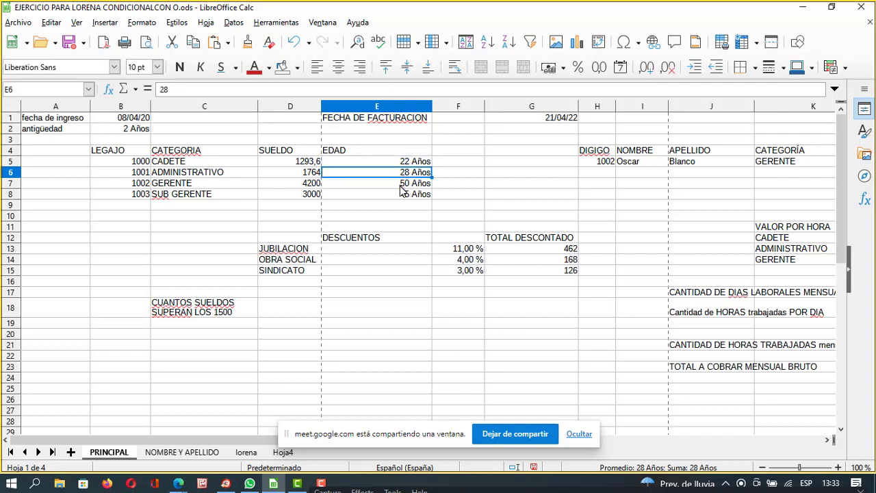
{"action": "left_click", "coordinate": [403, 183]}
{"action": "left_click", "coordinate": [404, 194]}
{"action": "left_click", "coordinate": [404, 209]}
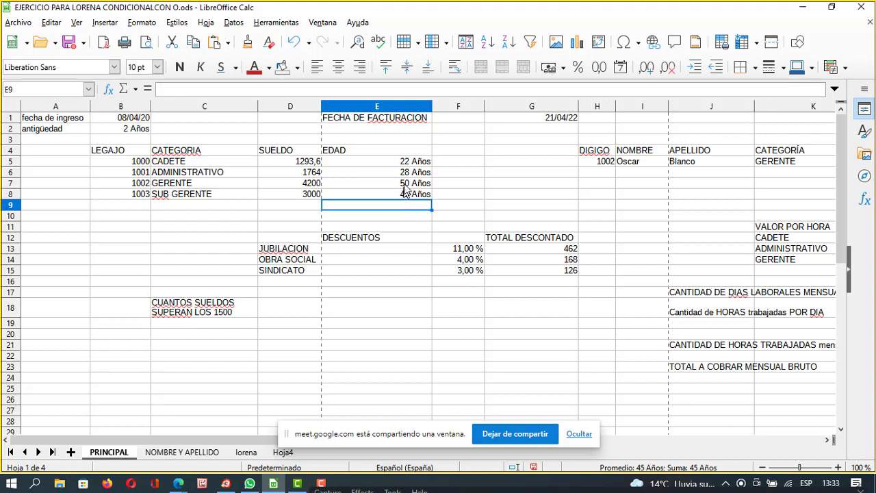
{"action": "left_click", "coordinate": [408, 164]}
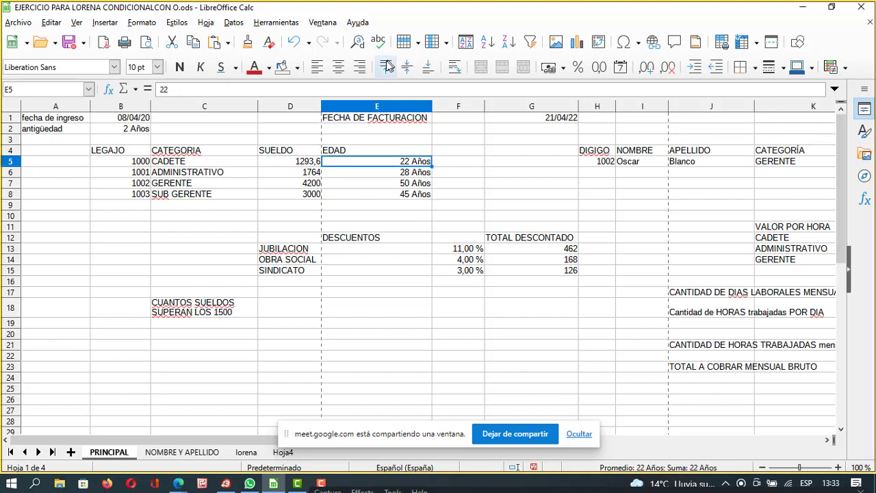
{"action": "left_click", "coordinate": [394, 176]}
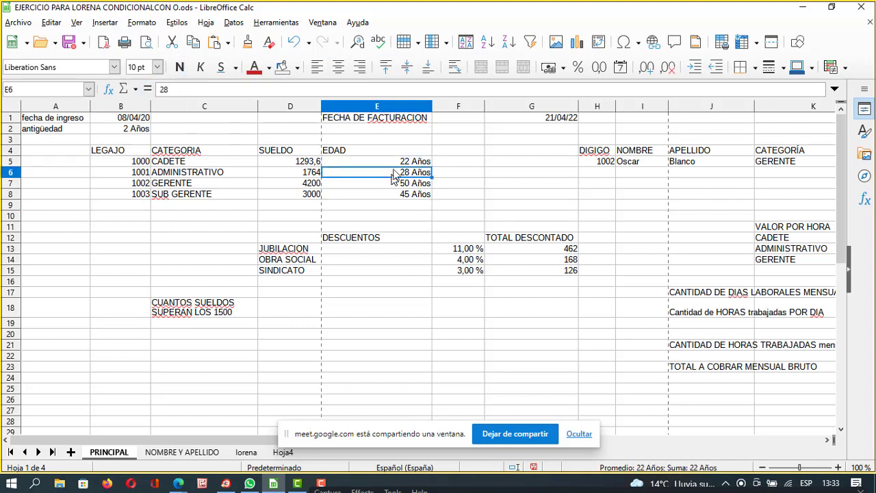
{"action": "left_click", "coordinate": [391, 185]}
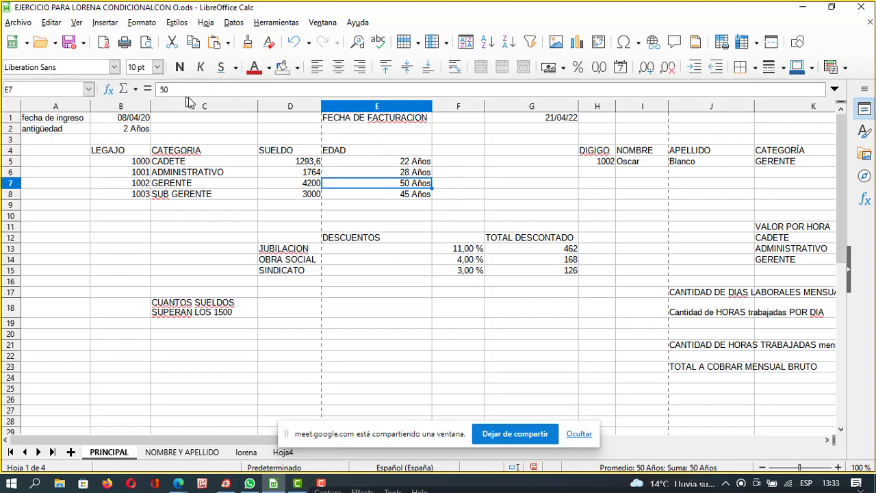
{"action": "left_click", "coordinate": [387, 195]}
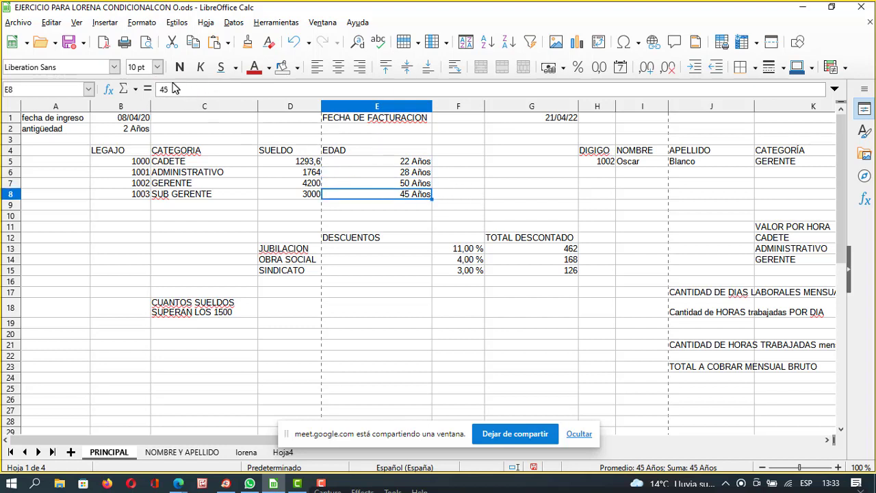
{"action": "left_click", "coordinate": [392, 163]}
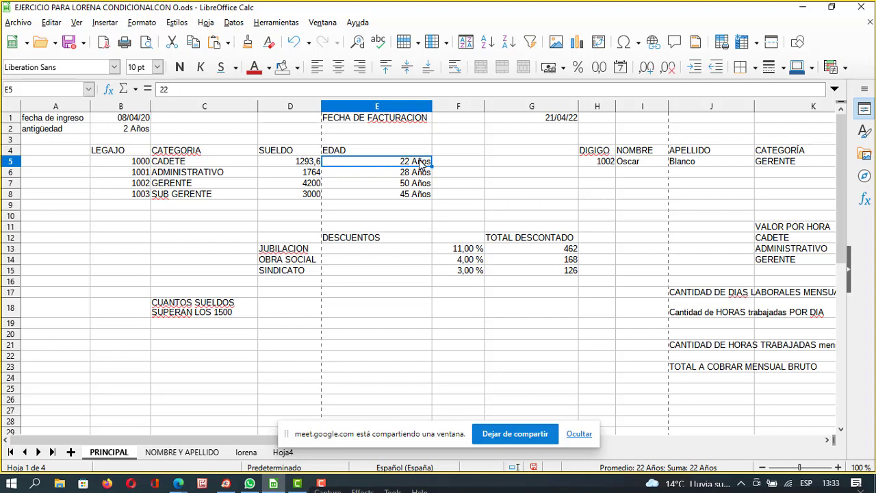
Open Formato de celdas for E5 and select the Texto category, previewing 22 with code @.
{"action": "right_click", "coordinate": [421, 165]}
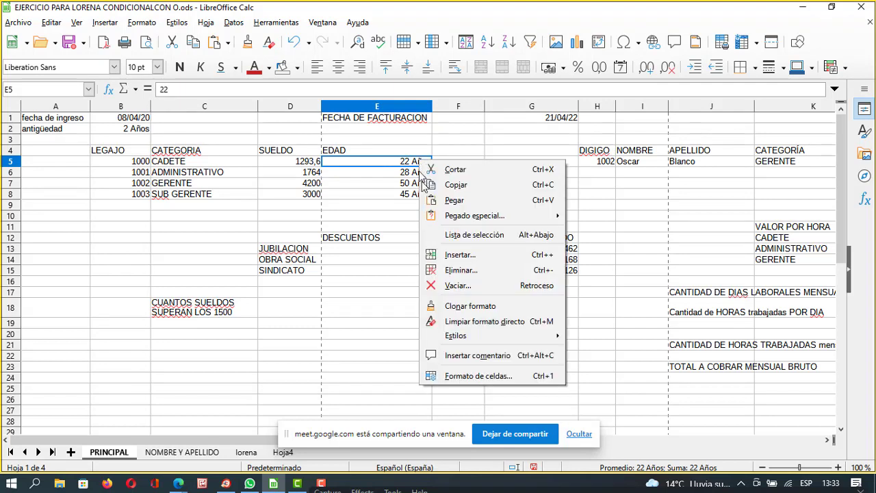
{"action": "left_click", "coordinate": [462, 377]}
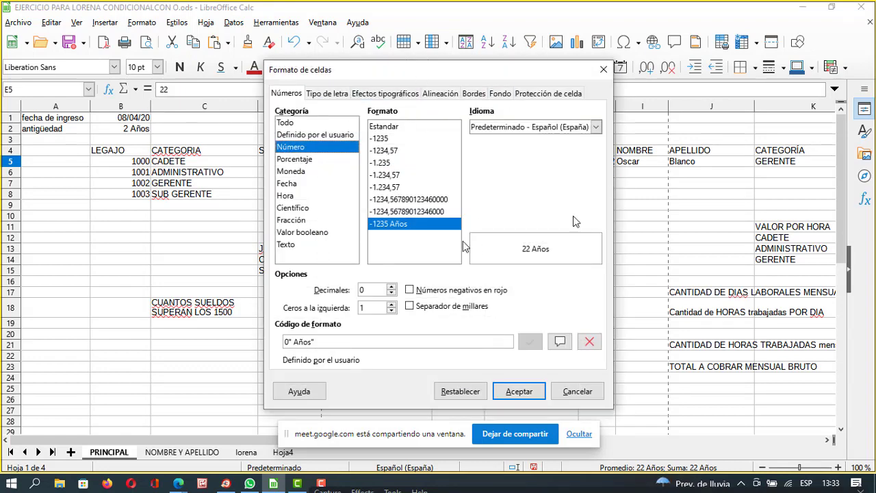
{"action": "left_click_drag", "start_coordinate": [481, 78], "coordinate": [664, 43]}
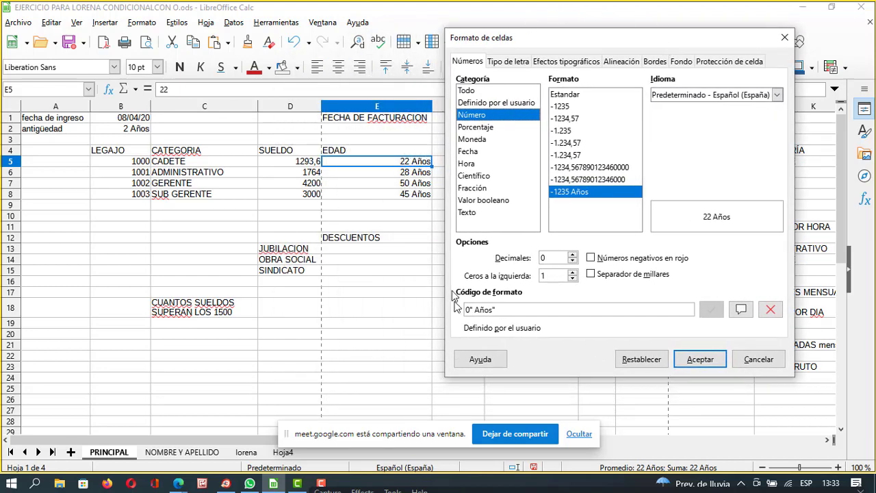
{"action": "left_click", "coordinate": [469, 213]}
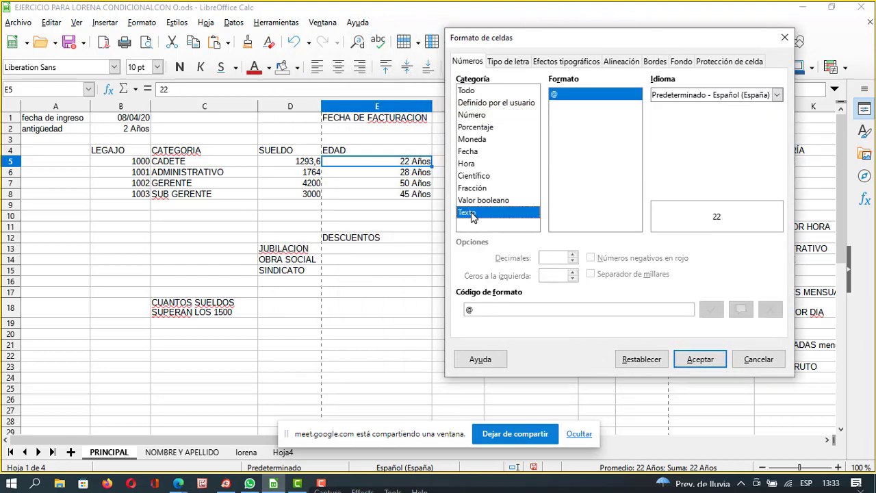
{"action": "left_click_drag", "start_coordinate": [593, 49], "coordinate": [538, 50]}
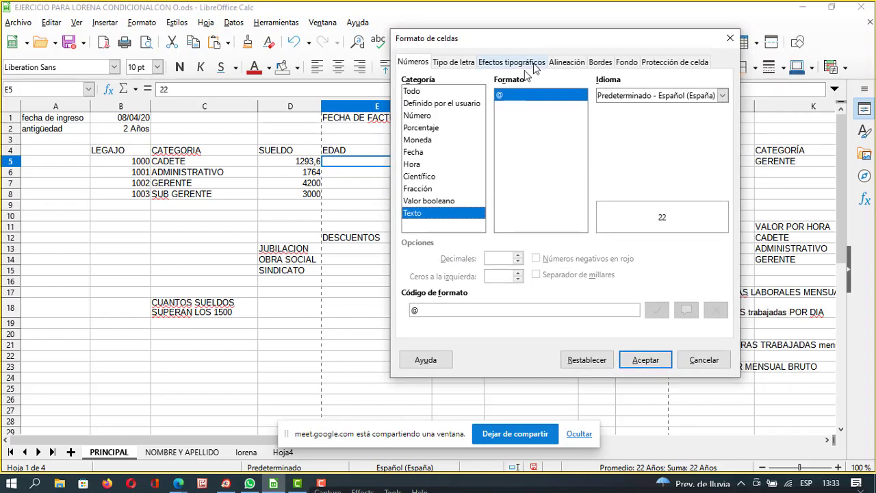
{"action": "left_click_drag", "start_coordinate": [593, 45], "coordinate": [625, 84]}
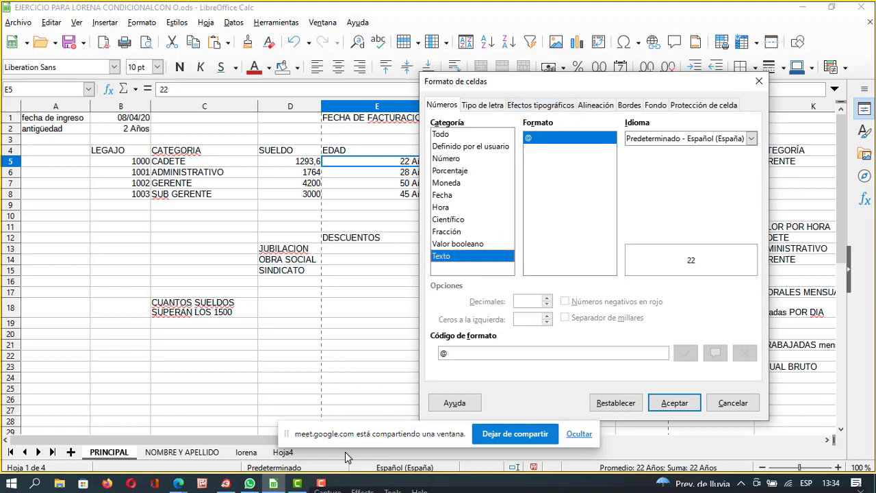
Minimize Camtasia, dismiss the Meet sharing notice and bring the WhatsApp window forward.
{"action": "left_click", "coordinate": [295, 486]}
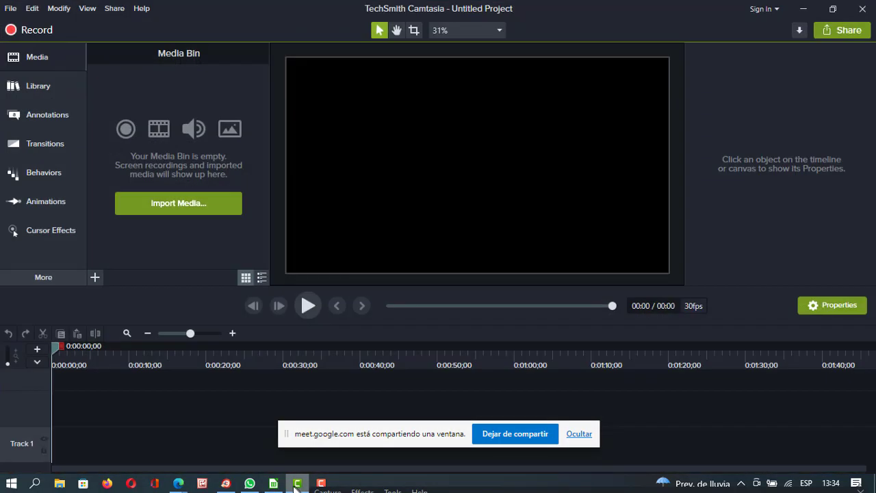
{"action": "left_click", "coordinate": [811, 12]}
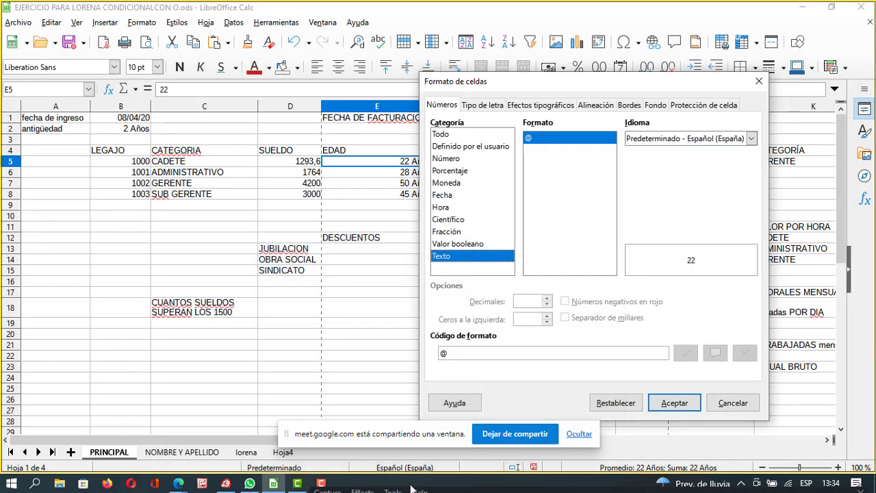
{"action": "left_click", "coordinate": [517, 436]}
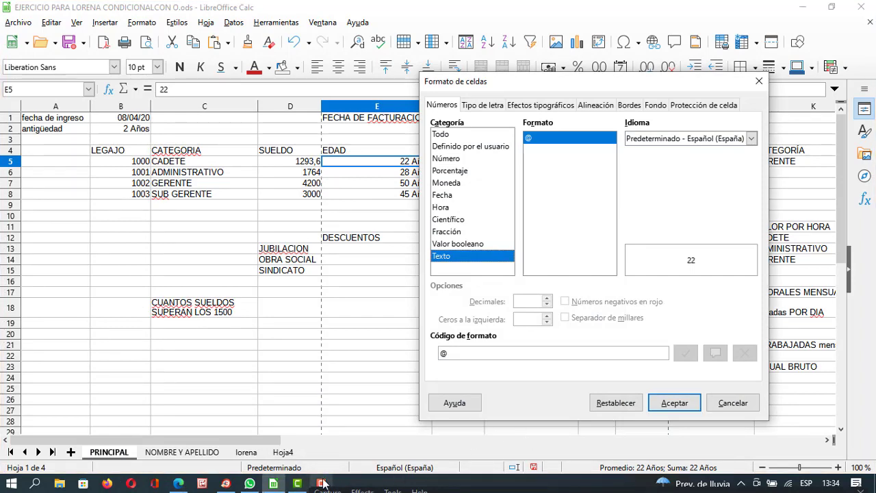
{"action": "left_click", "coordinate": [295, 486]}
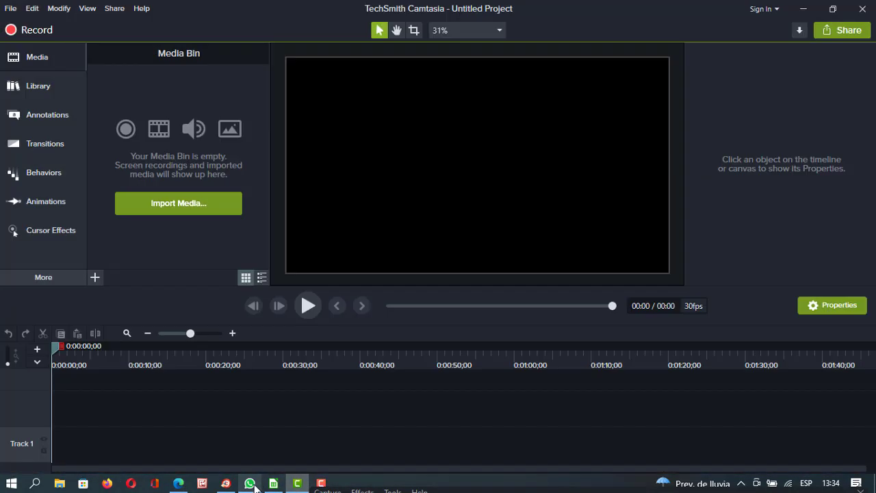
{"action": "left_click", "coordinate": [250, 484]}
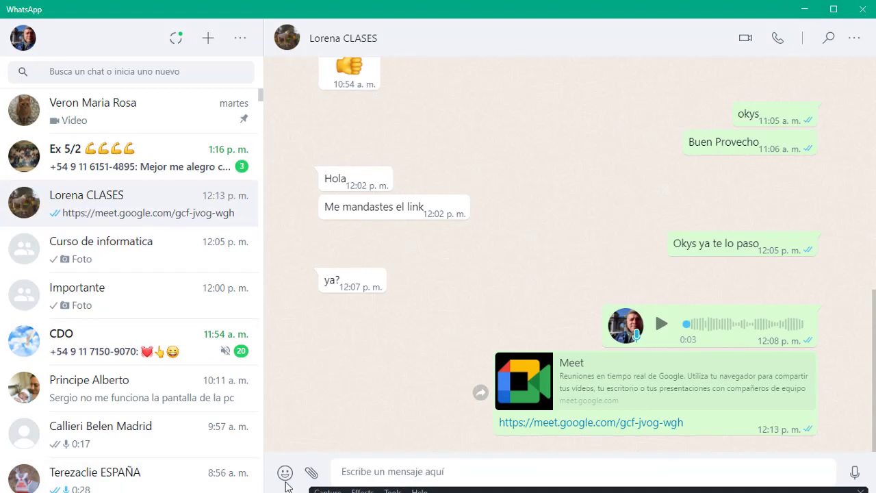
Cycle through the open windows and bring the Google Meet call to the front.
{"action": "key", "text": "alt+Tab"}
{"action": "key", "text": "Tab"}
{"action": "key", "text": "Down"}
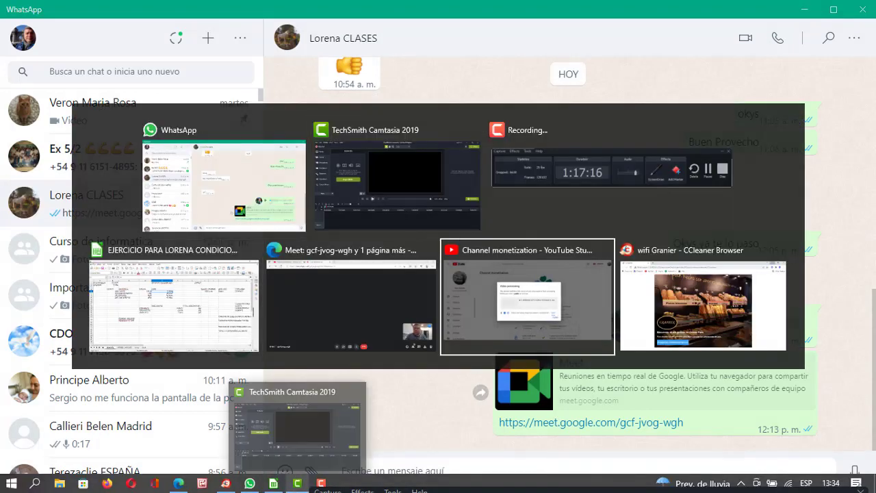
{"action": "key", "text": "Up"}
{"action": "key", "text": "Down"}
{"action": "key", "text": "Right"}
{"action": "key", "text": "Up"}
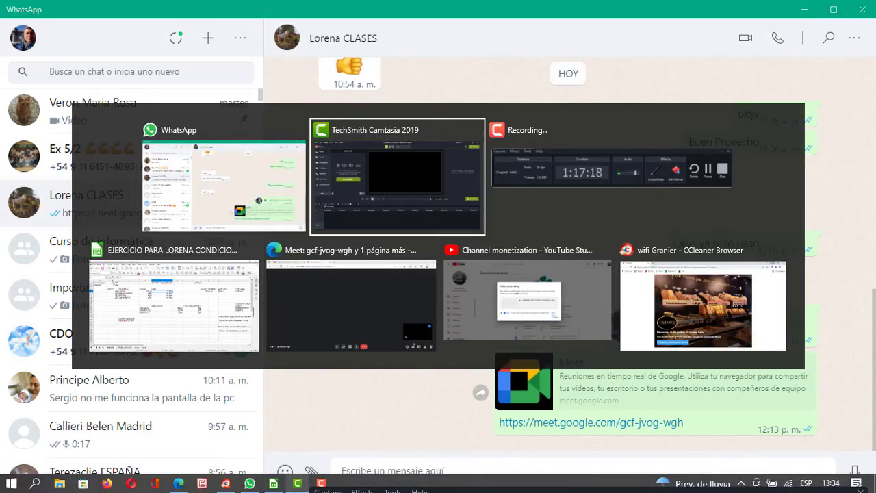
{"action": "key", "text": "Left"}
{"action": "key", "text": "Down"}
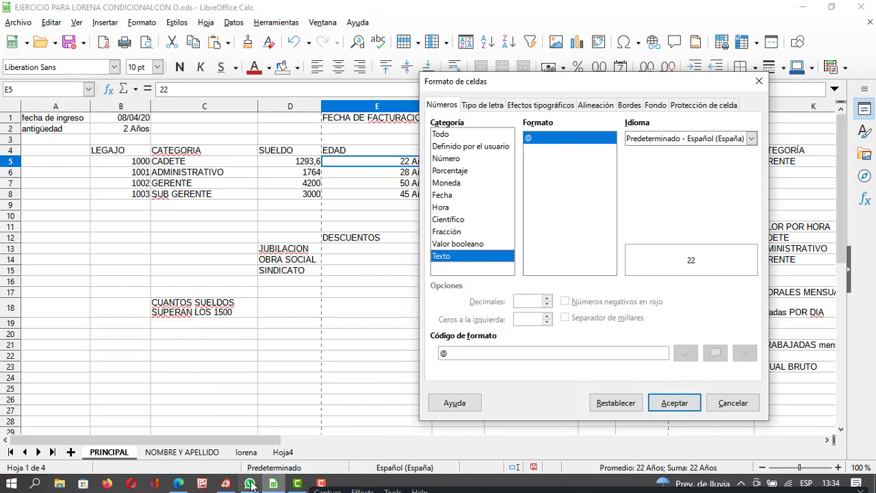
{"action": "left_click", "coordinate": [178, 484]}
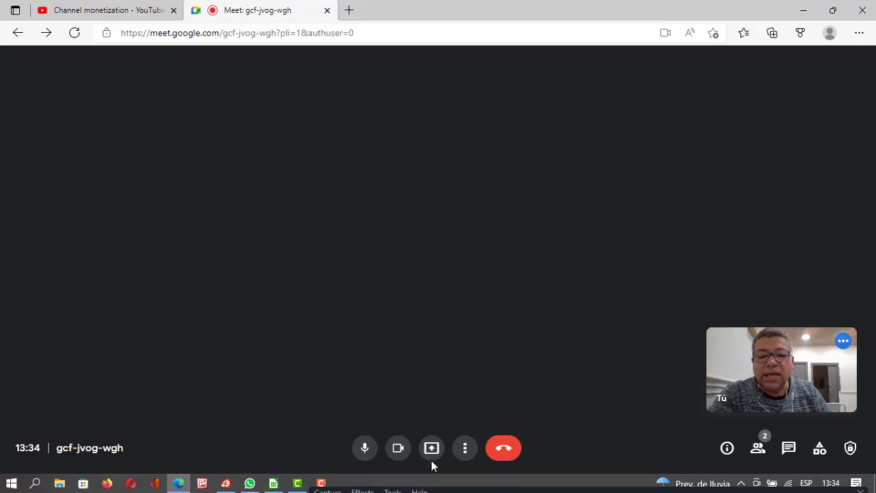
Turn the Meet camera off and back on.
{"action": "left_click", "coordinate": [398, 449]}
{"action": "left_click", "coordinate": [399, 450]}
{"action": "left_click", "coordinate": [399, 451]}
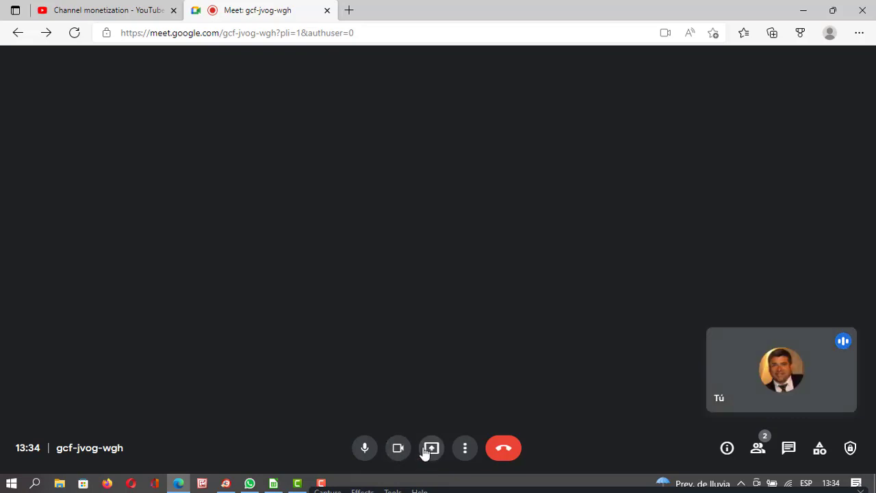
Present the EJERCICIO PARA LORENA payroll window via Presentar > Una ventana and Compartir.
{"action": "left_click", "coordinate": [431, 448]}
{"action": "left_click", "coordinate": [482, 389]}
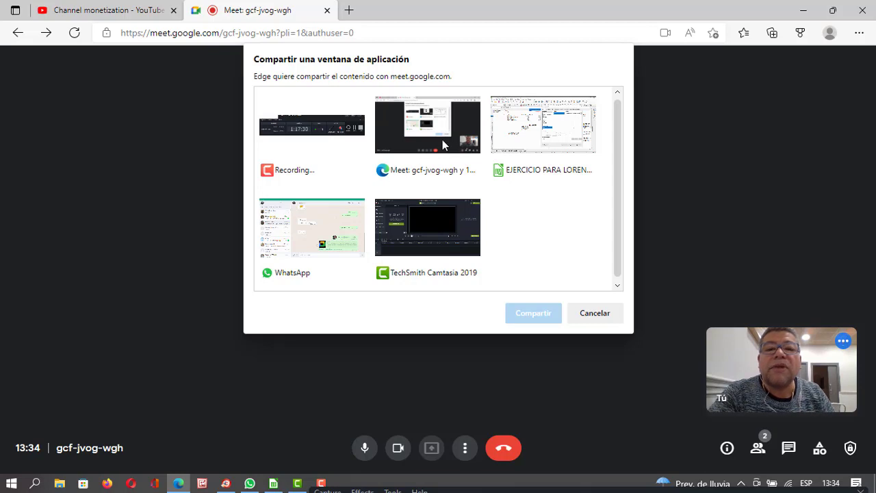
{"action": "left_click", "coordinate": [548, 147]}
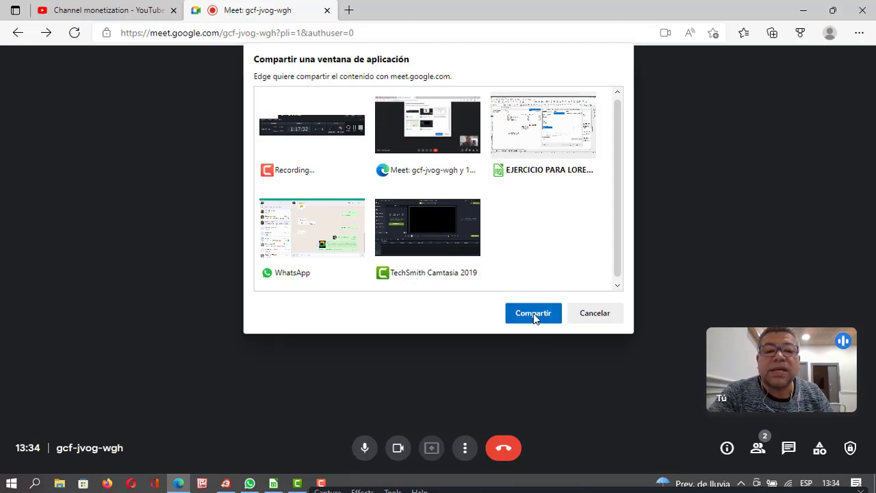
{"action": "left_click", "coordinate": [533, 314]}
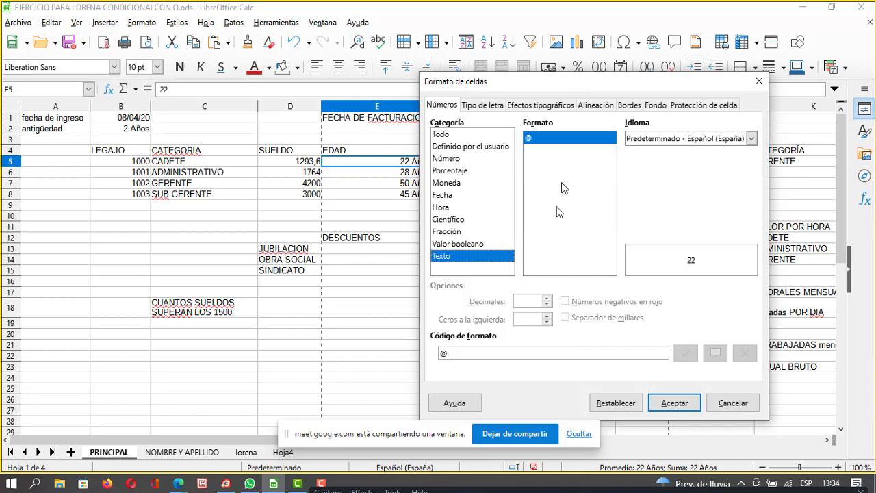
Cancel the Formato de celdas dialog for E5 and minimize LibreOffice to reveal the Meet presentation.
{"action": "left_click_drag", "start_coordinate": [603, 80], "coordinate": [672, 63]}
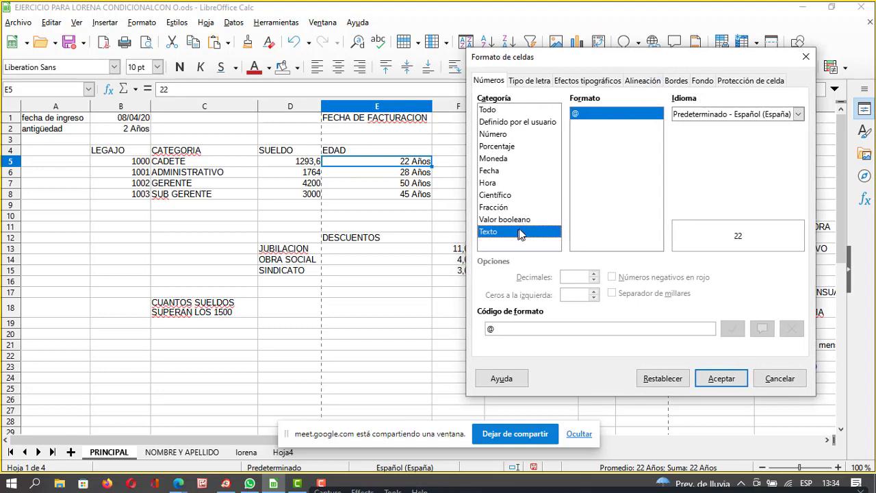
{"action": "mouse_move", "coordinate": [633, 67]}
{"action": "left_mouse_down"}
{"action": "mouse_move", "coordinate": [574, 55]}
{"action": "mouse_move", "coordinate": [641, 61]}
{"action": "mouse_move", "coordinate": [632, 62]}
{"action": "left_mouse_up"}
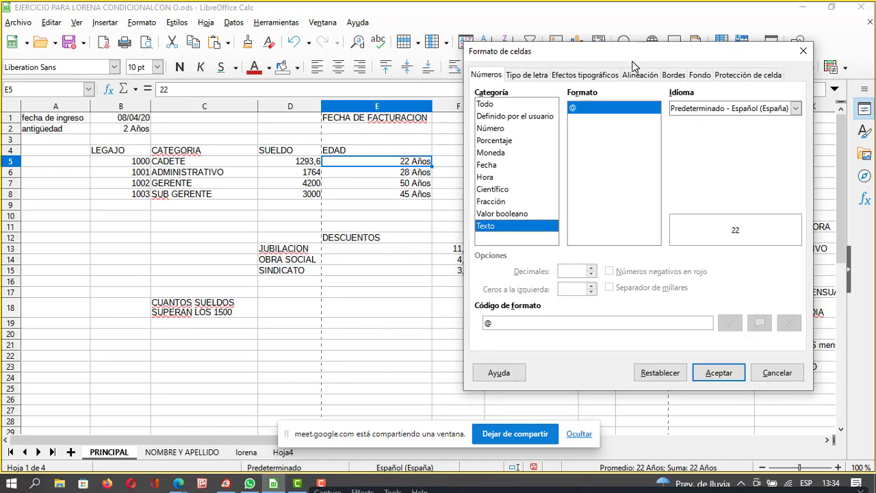
{"action": "left_click", "coordinate": [778, 372]}
{"action": "left_click", "coordinate": [802, 7]}
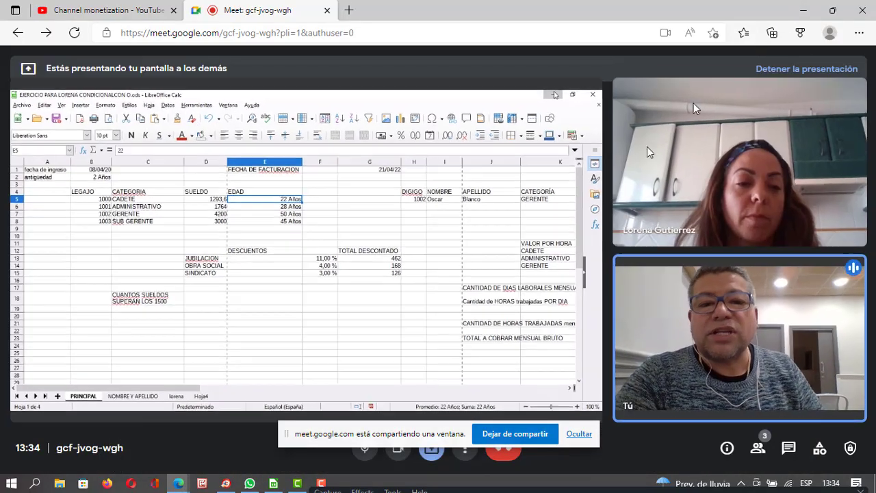